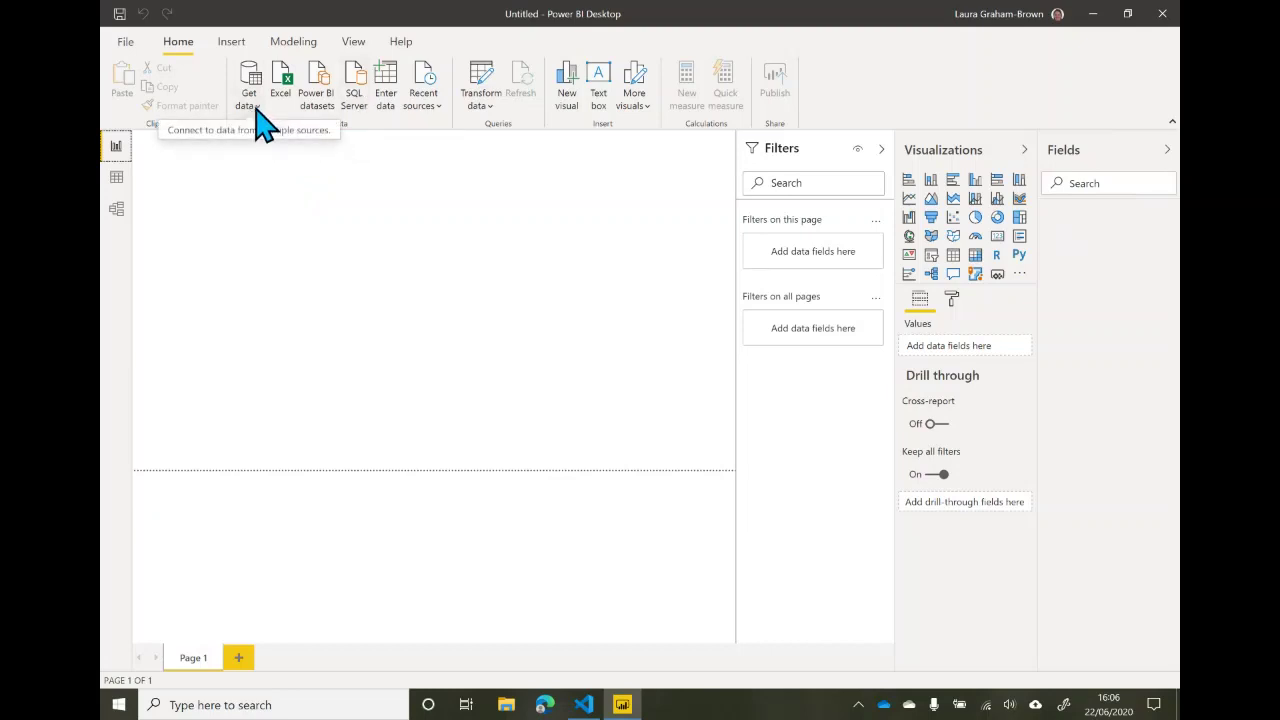
Step: Browse the full list of available data connectors, and close it without connecting
click(256, 108)
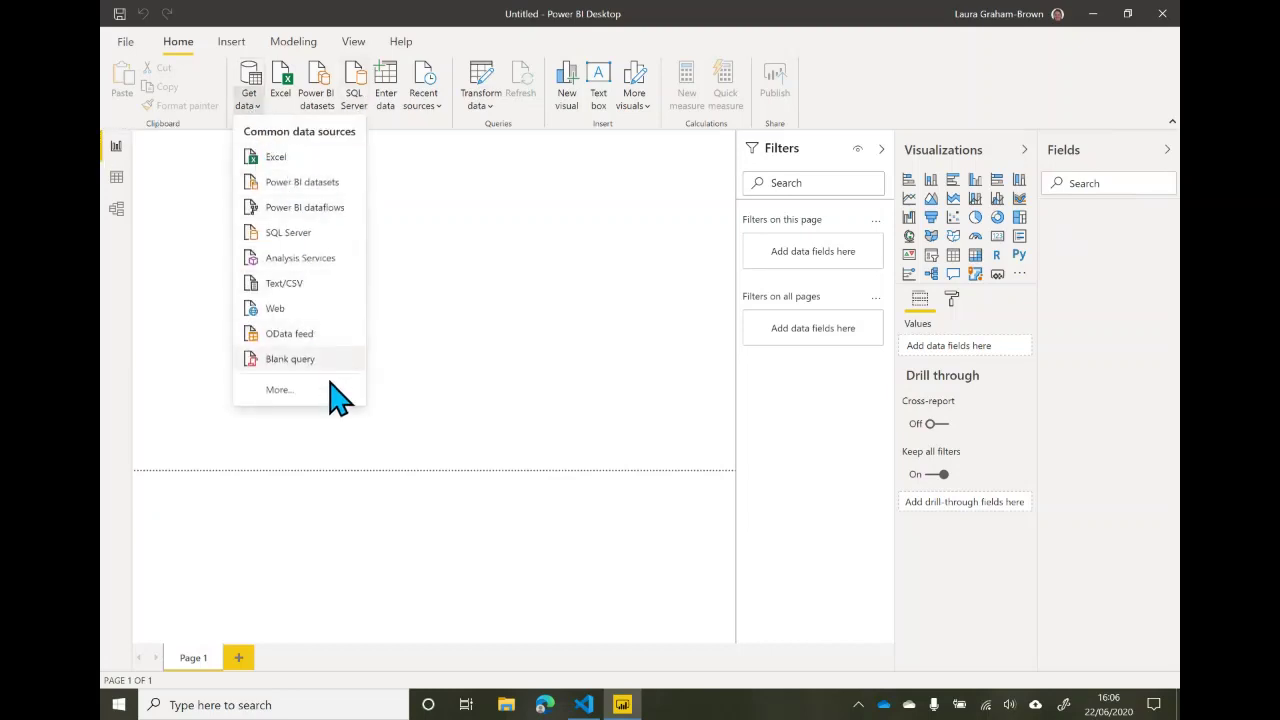
click(293, 393)
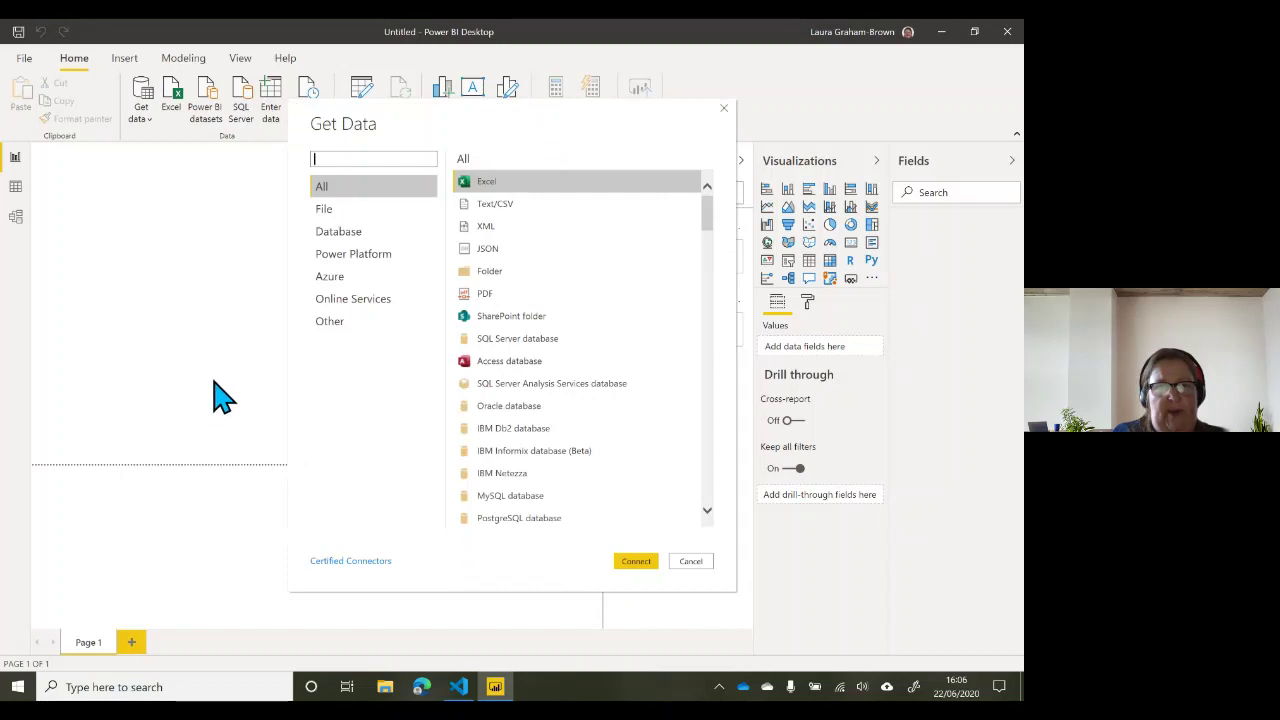
scroll(588, 322, down, 4)
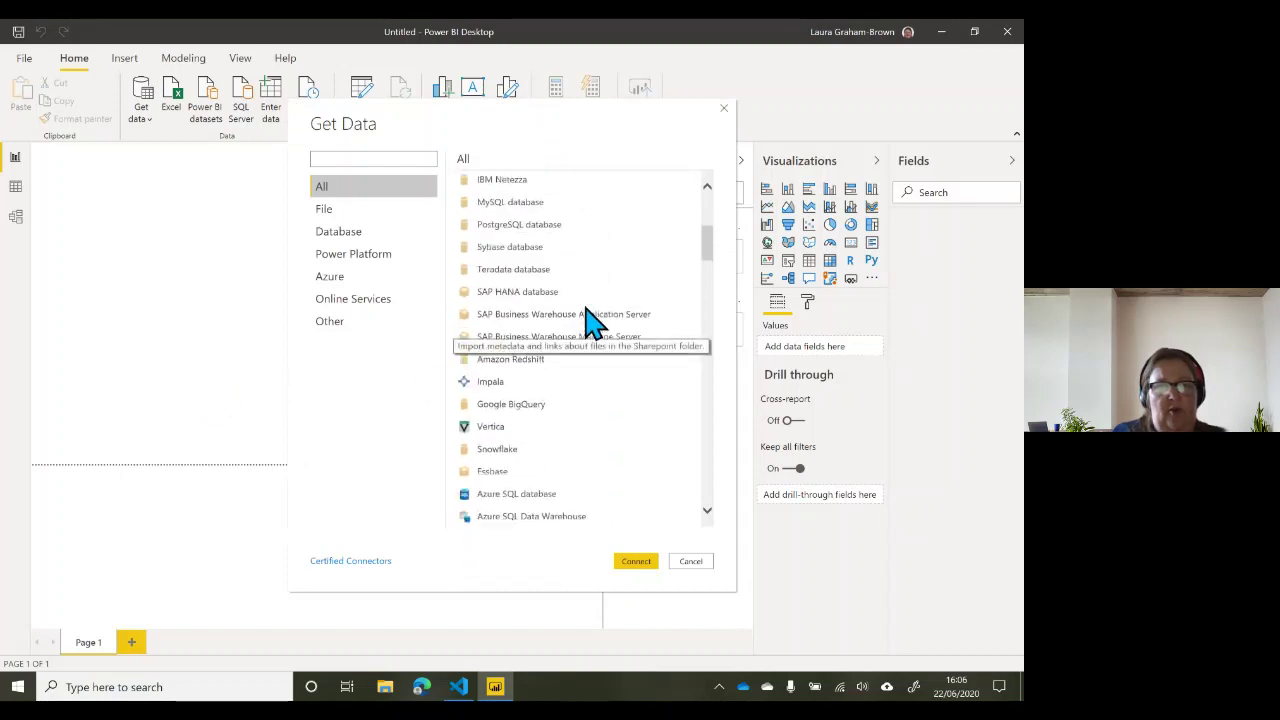
scroll(588, 322, down, 1)
scroll(588, 322, down, 8)
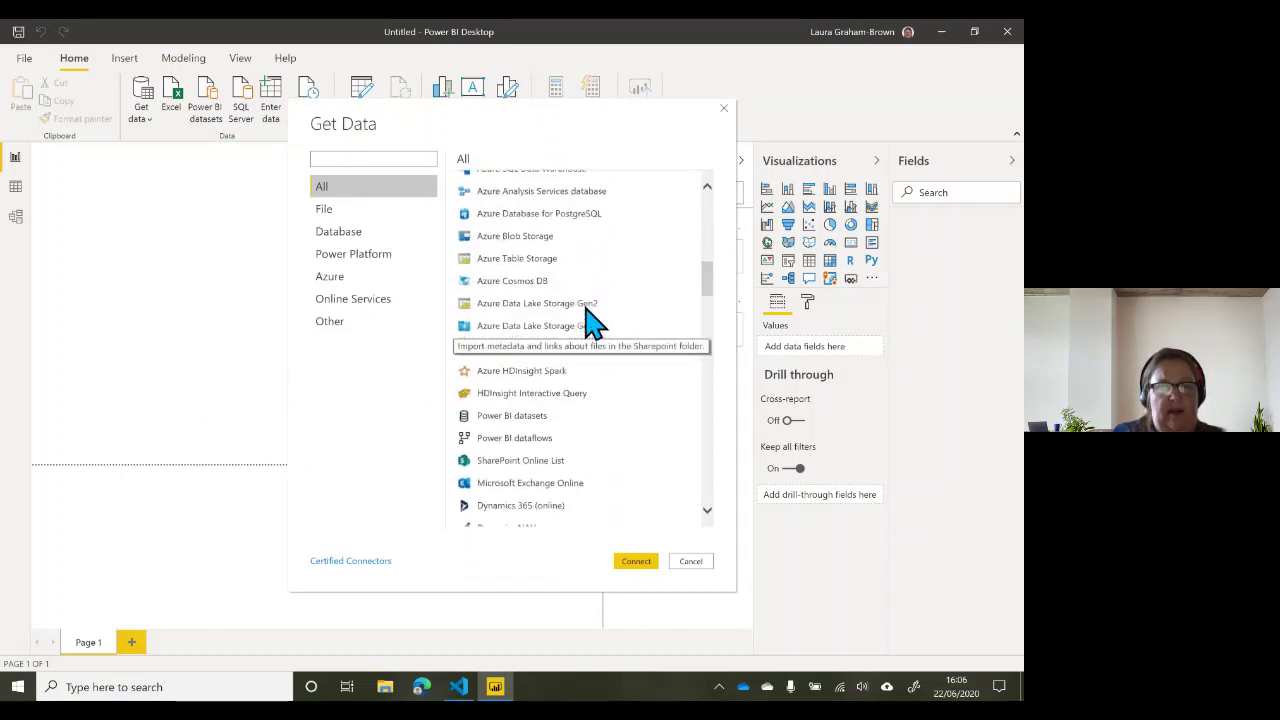
scroll(588, 322, up, 10)
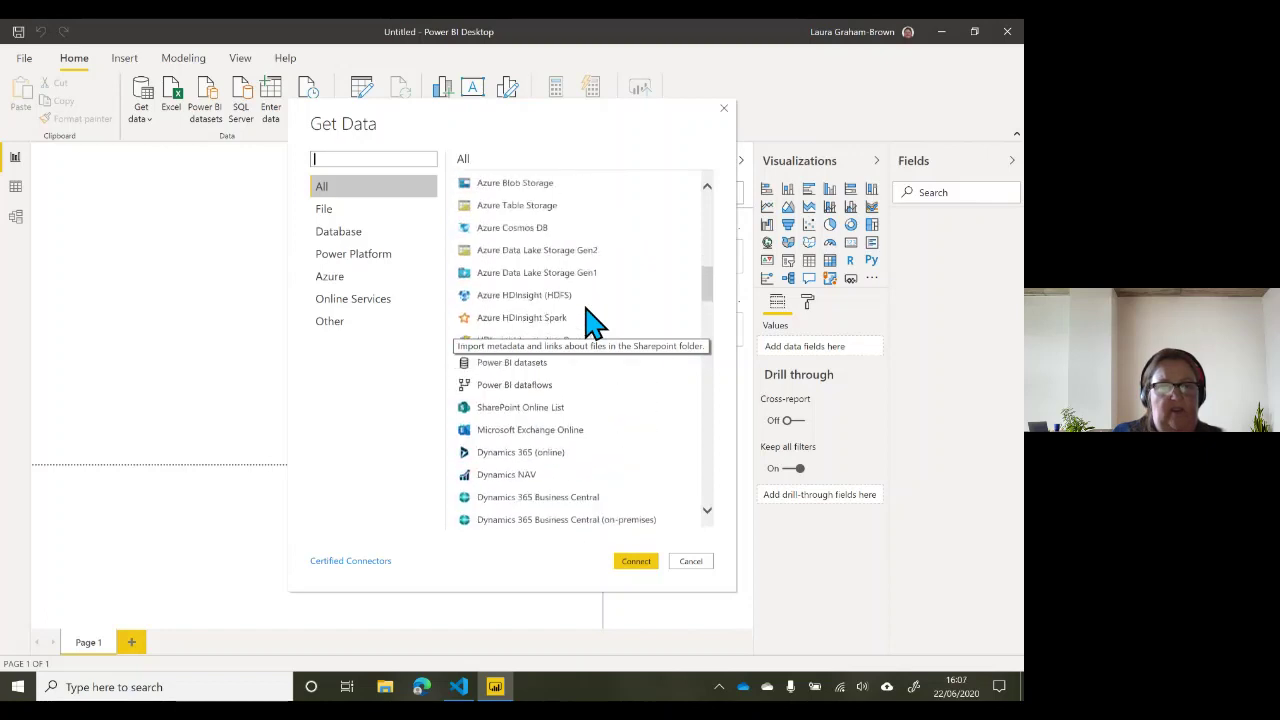
scroll(590, 322, up, 3)
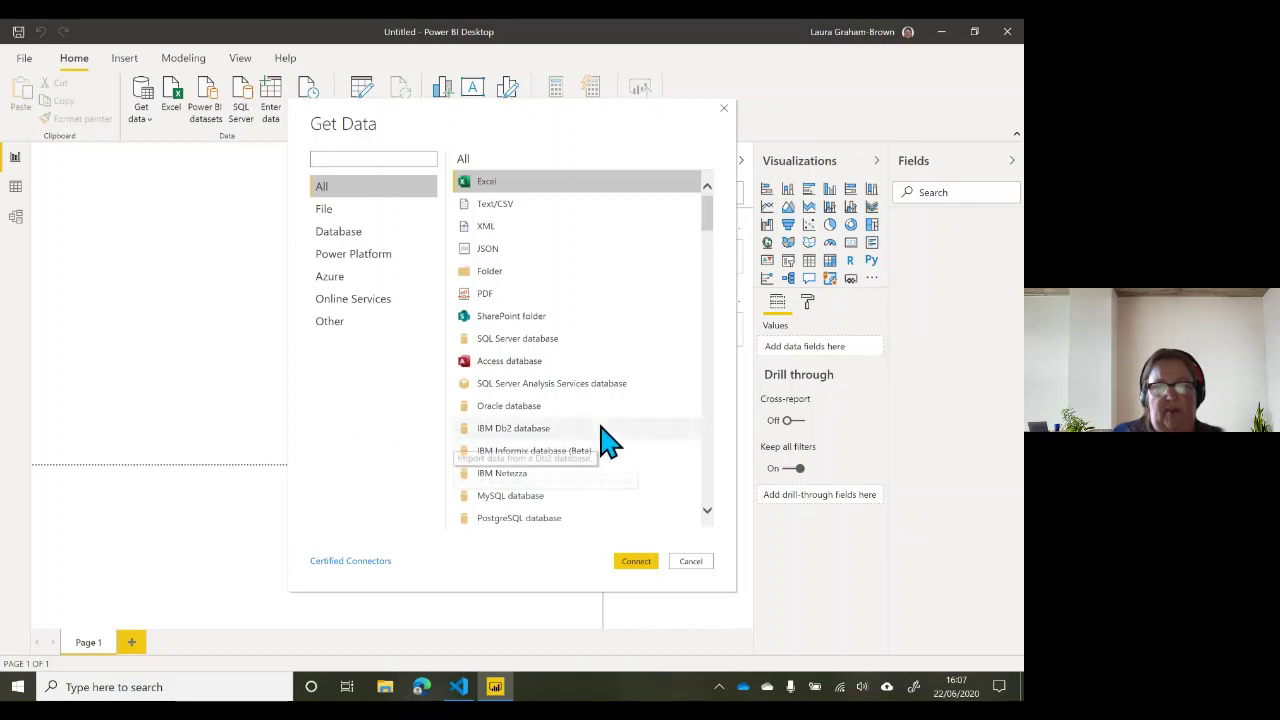
click(698, 562)
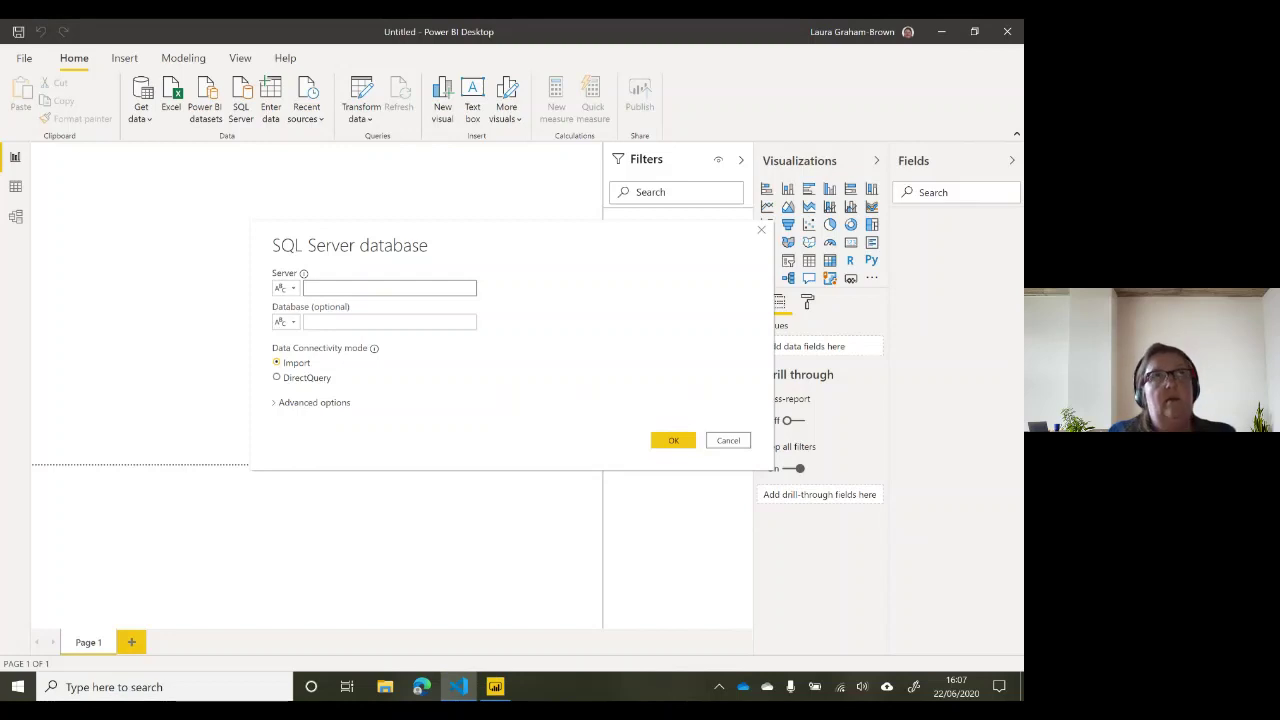
Step: Connect to the SQL Server lgb.database.windows.net and its database LGBValentineData in Import mode
click(397, 289)
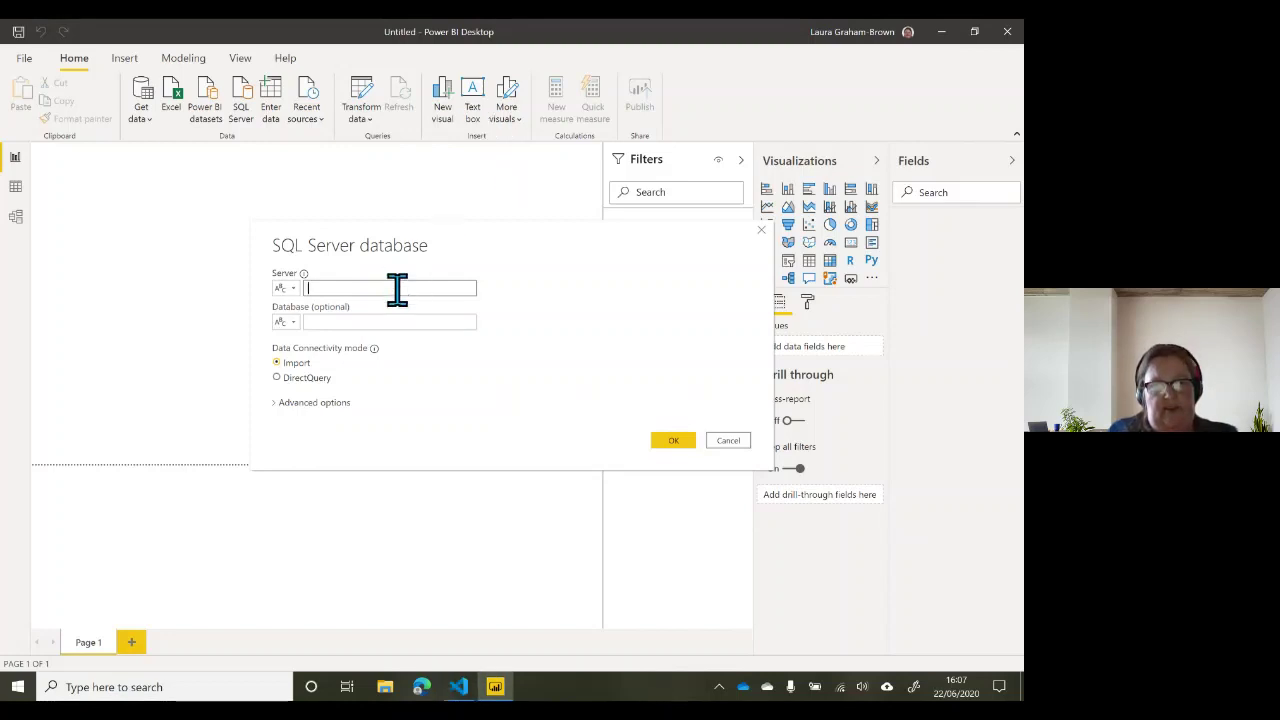
text(lgb.database.windows.net)
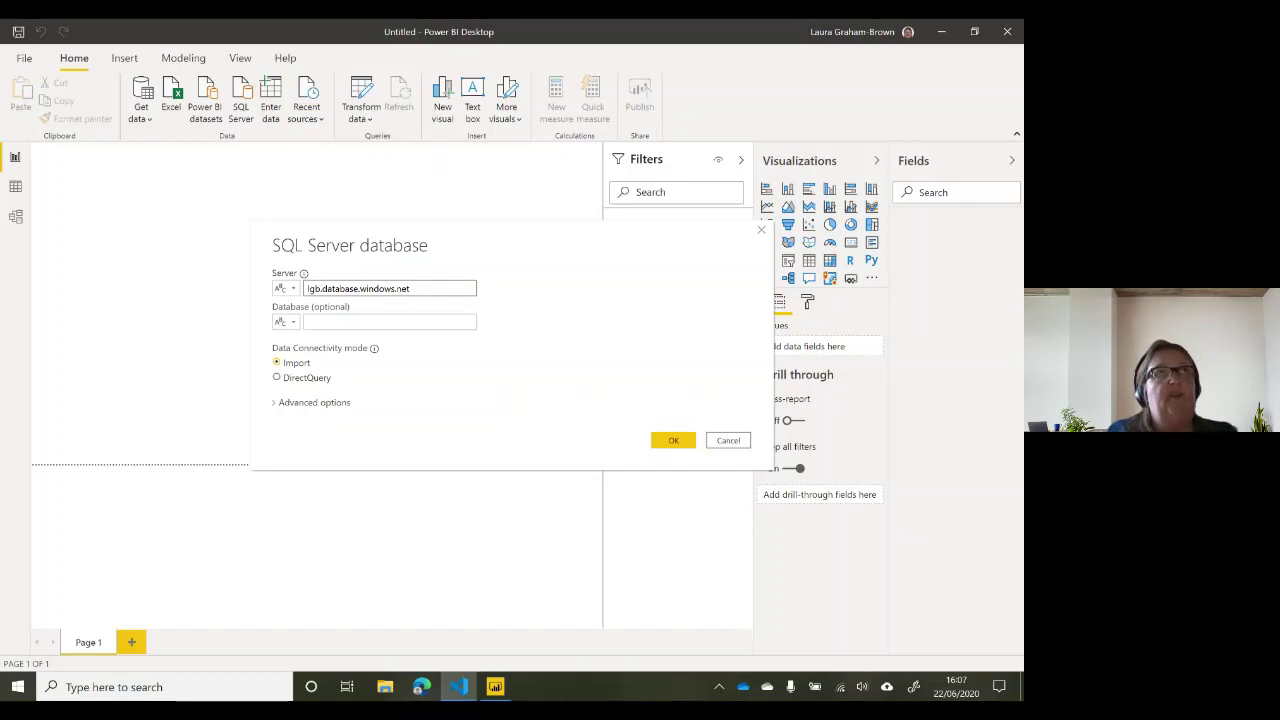
click(372, 321)
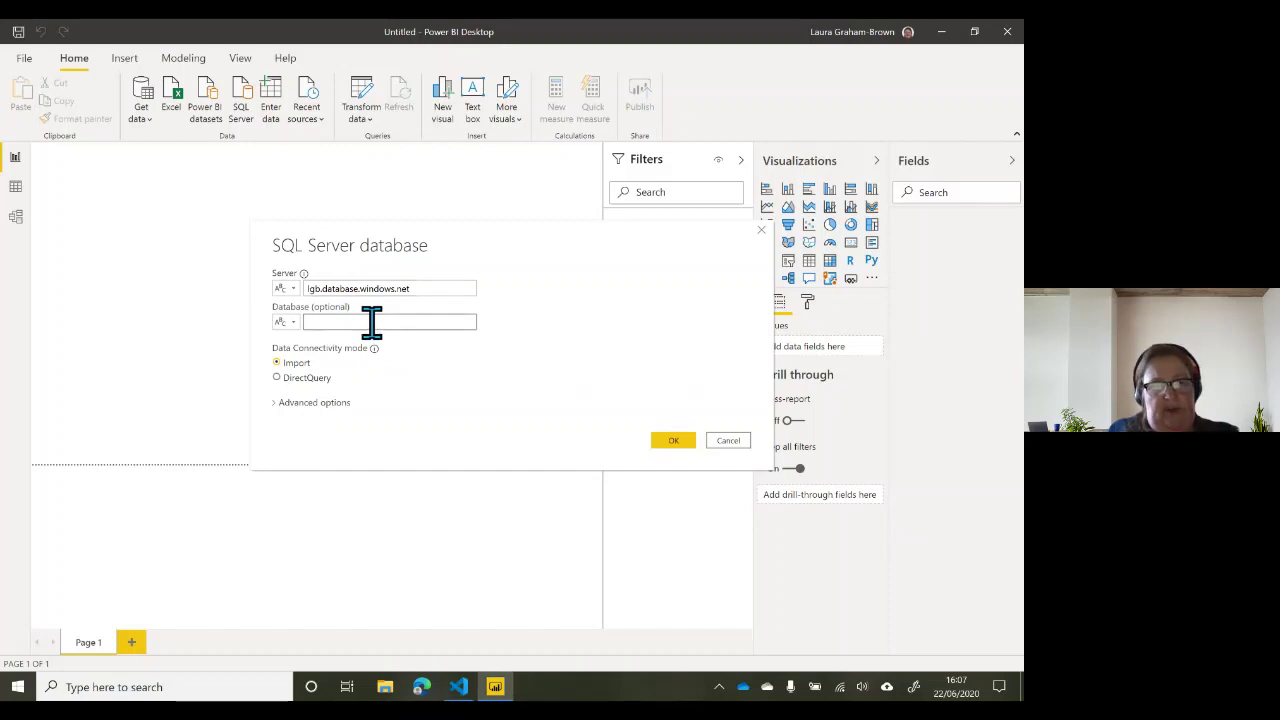
text(LGBValentineData)
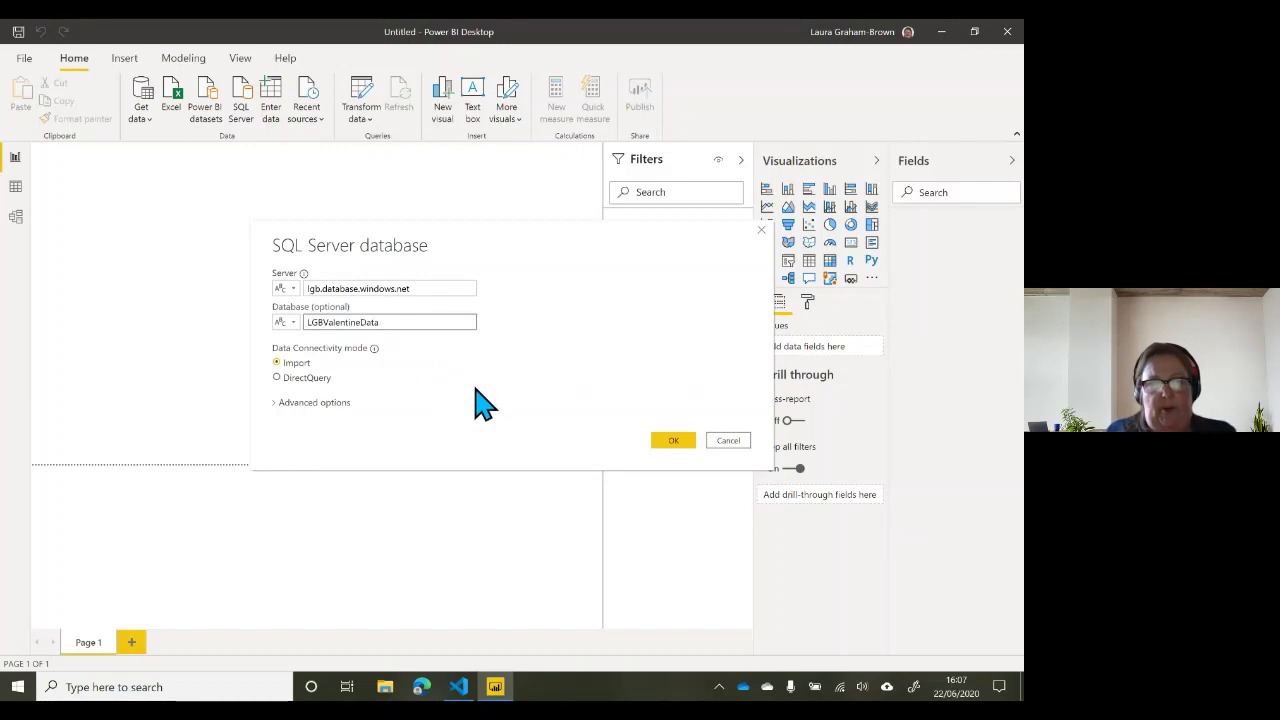
click(674, 443)
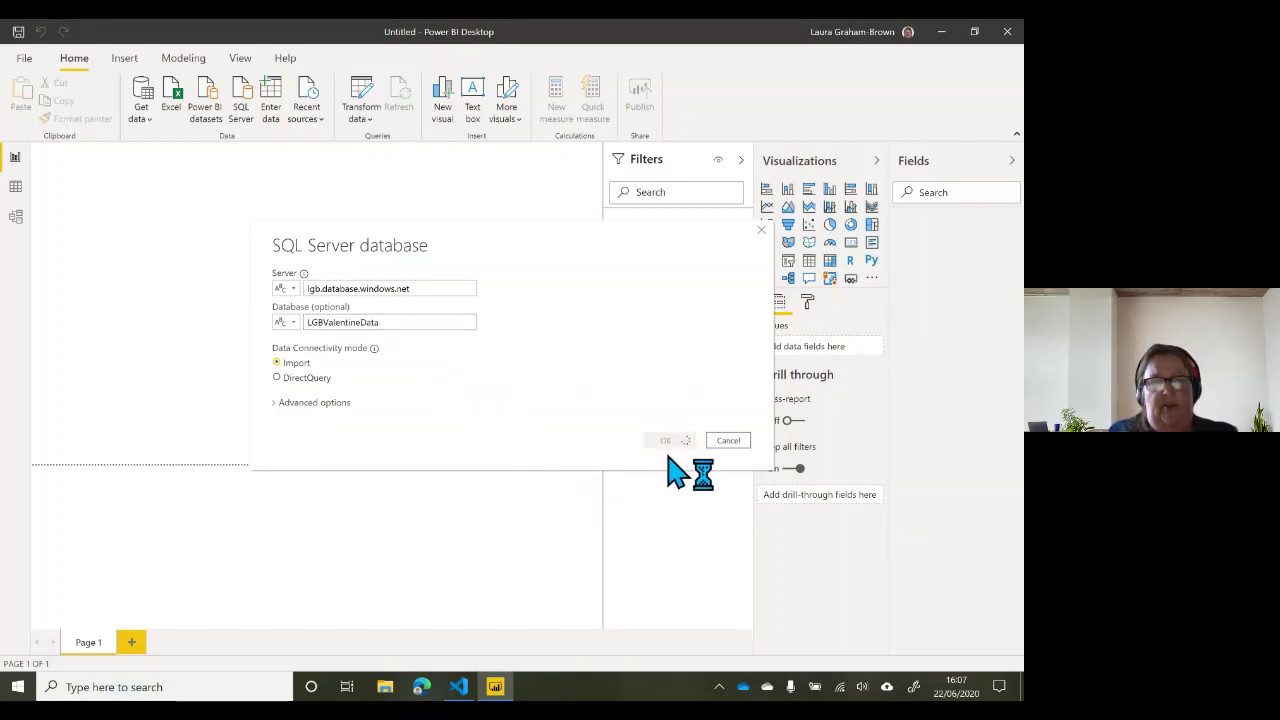
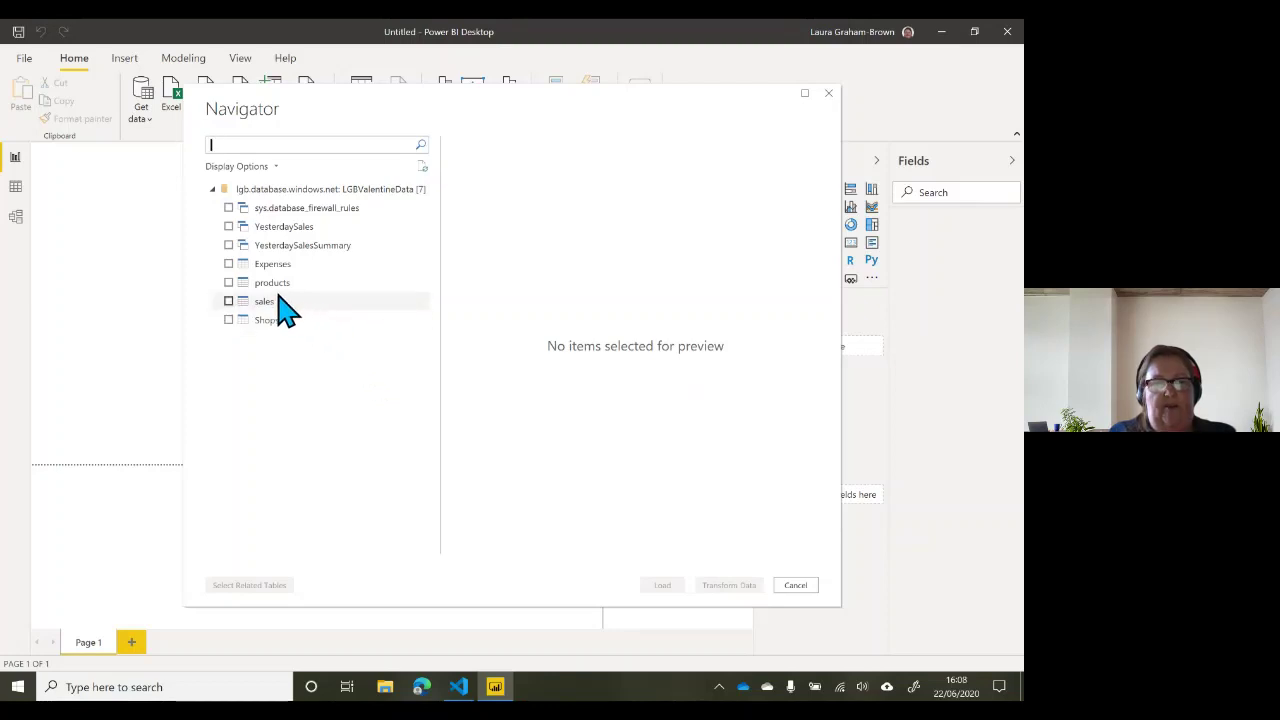
Step: Preview and select the products and Shops tables of the LGBValentineData database, and load them
click(229, 283)
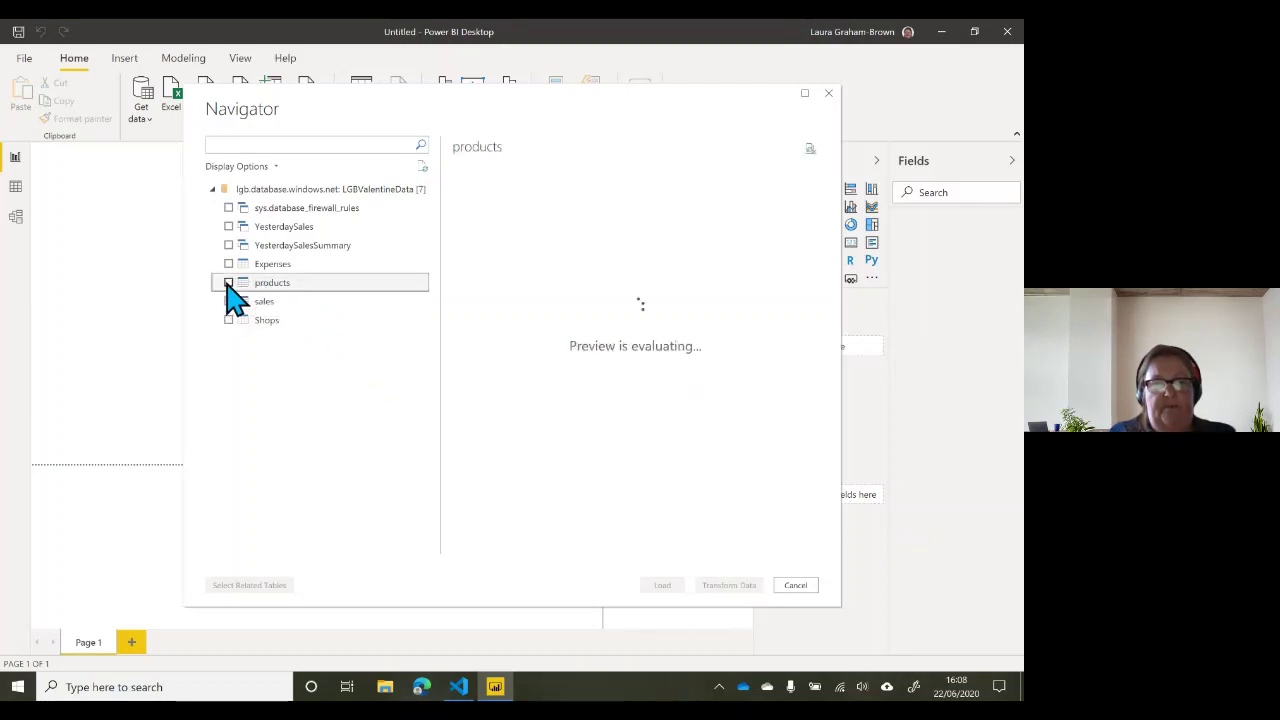
click(265, 322)
click(229, 319)
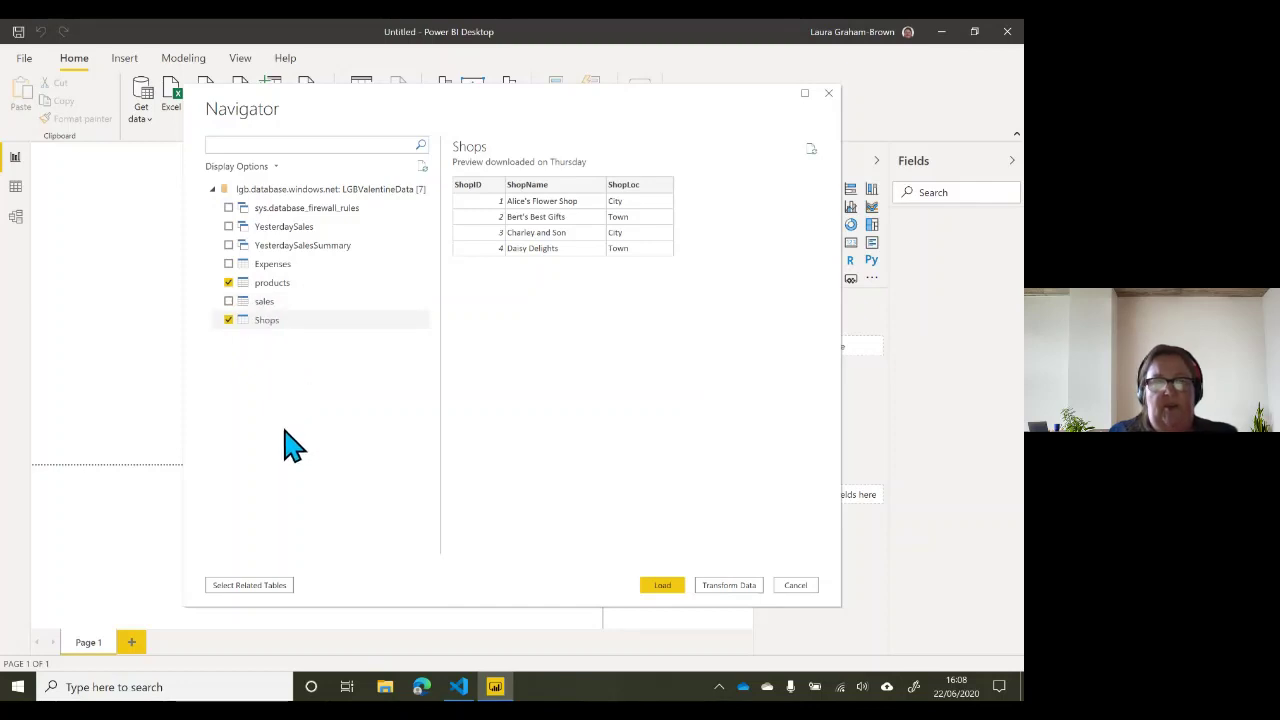
click(297, 284)
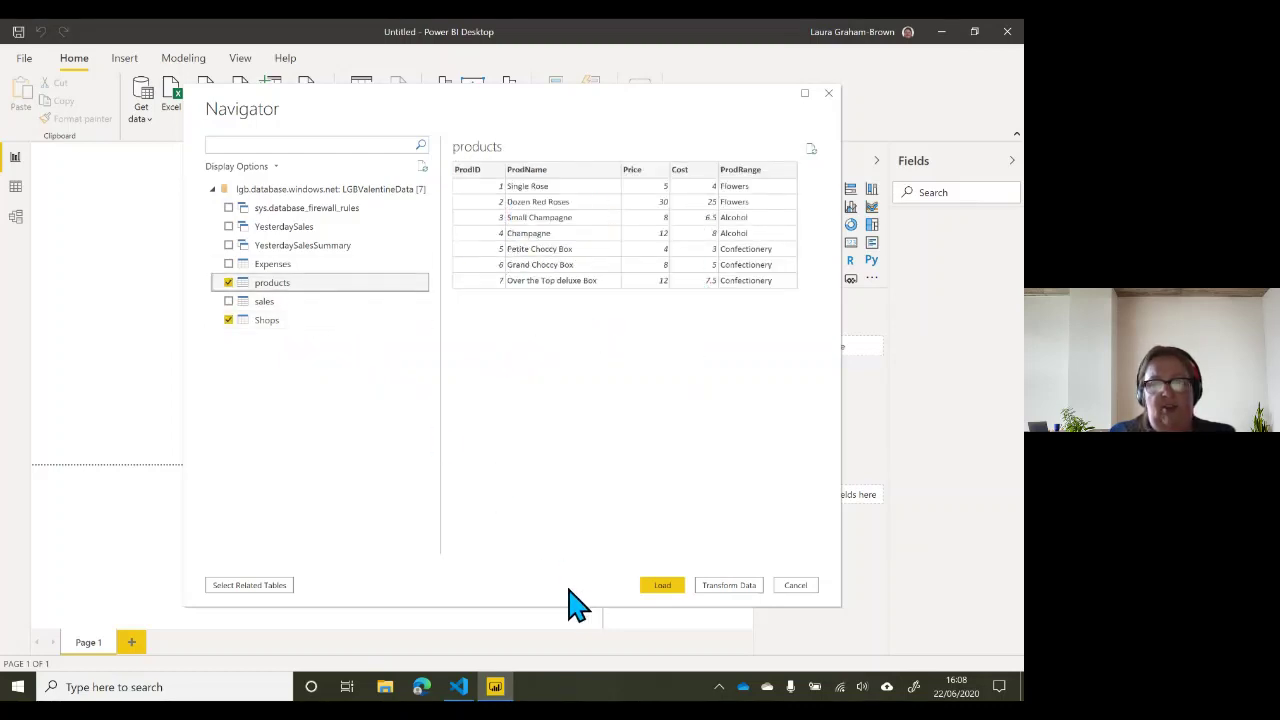
click(661, 588)
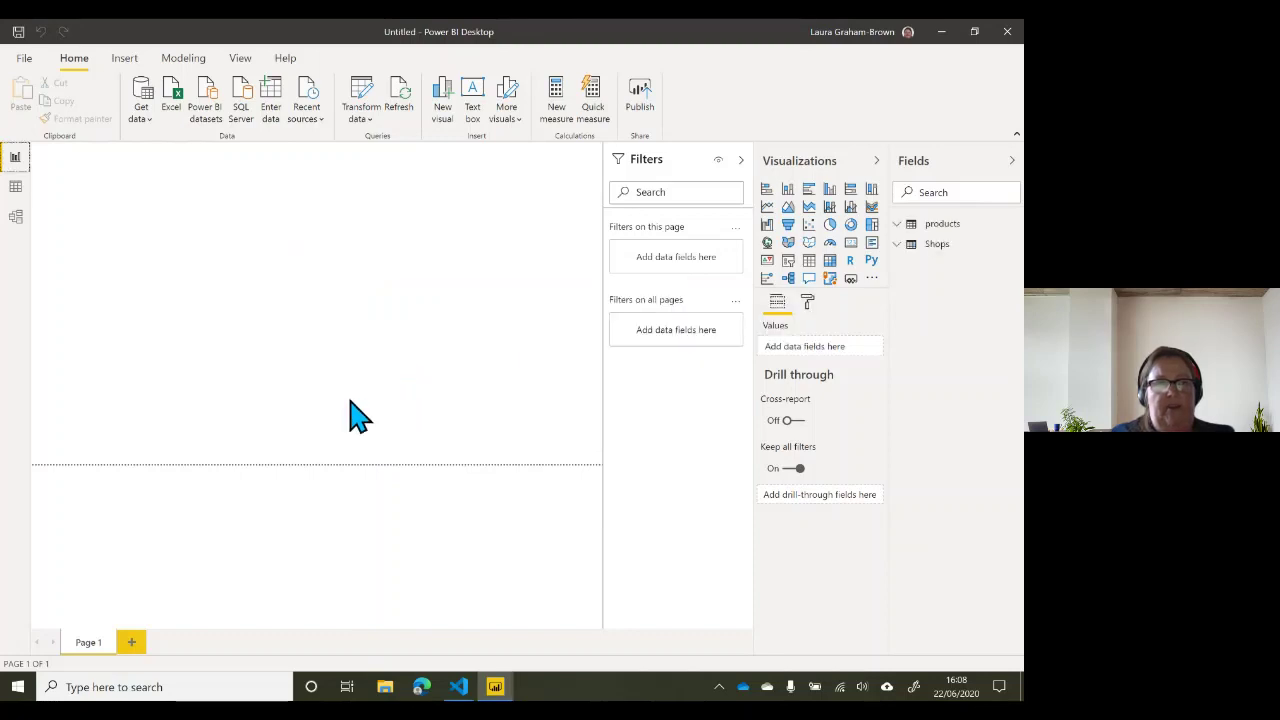
Step: Examine the loaded rows of the products and Shops tables in the data view
click(15, 190)
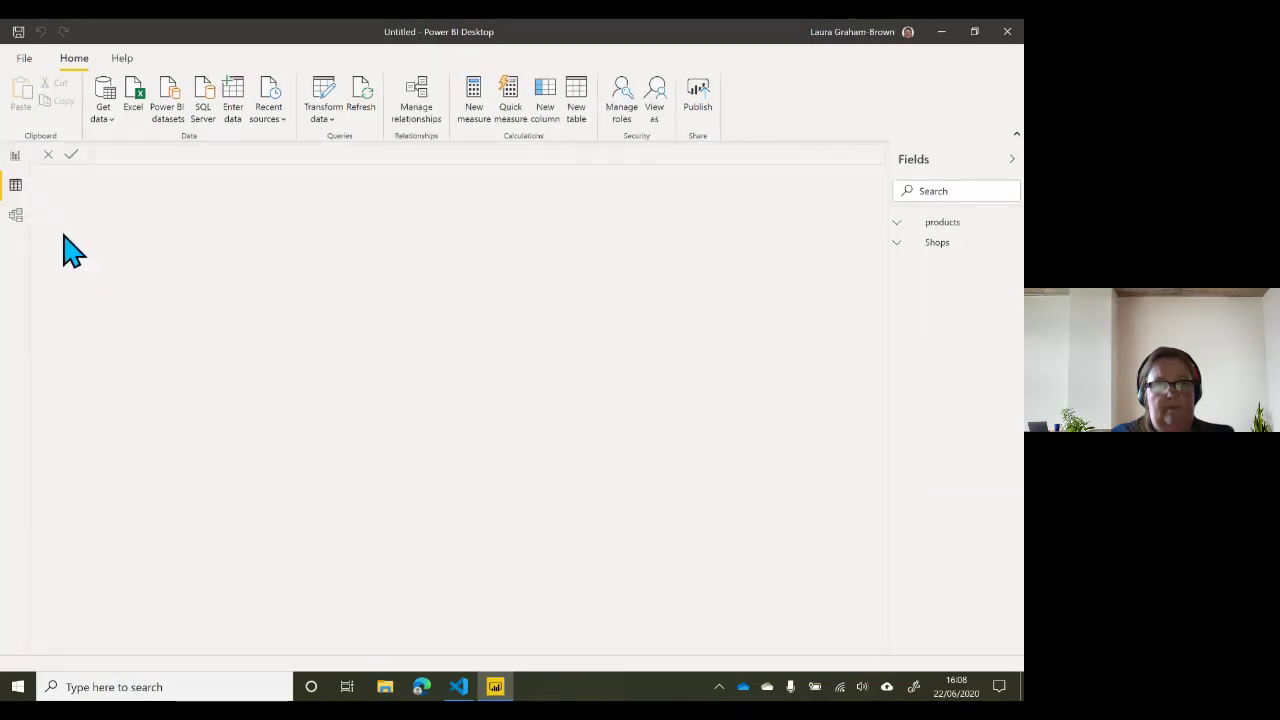
click(929, 224)
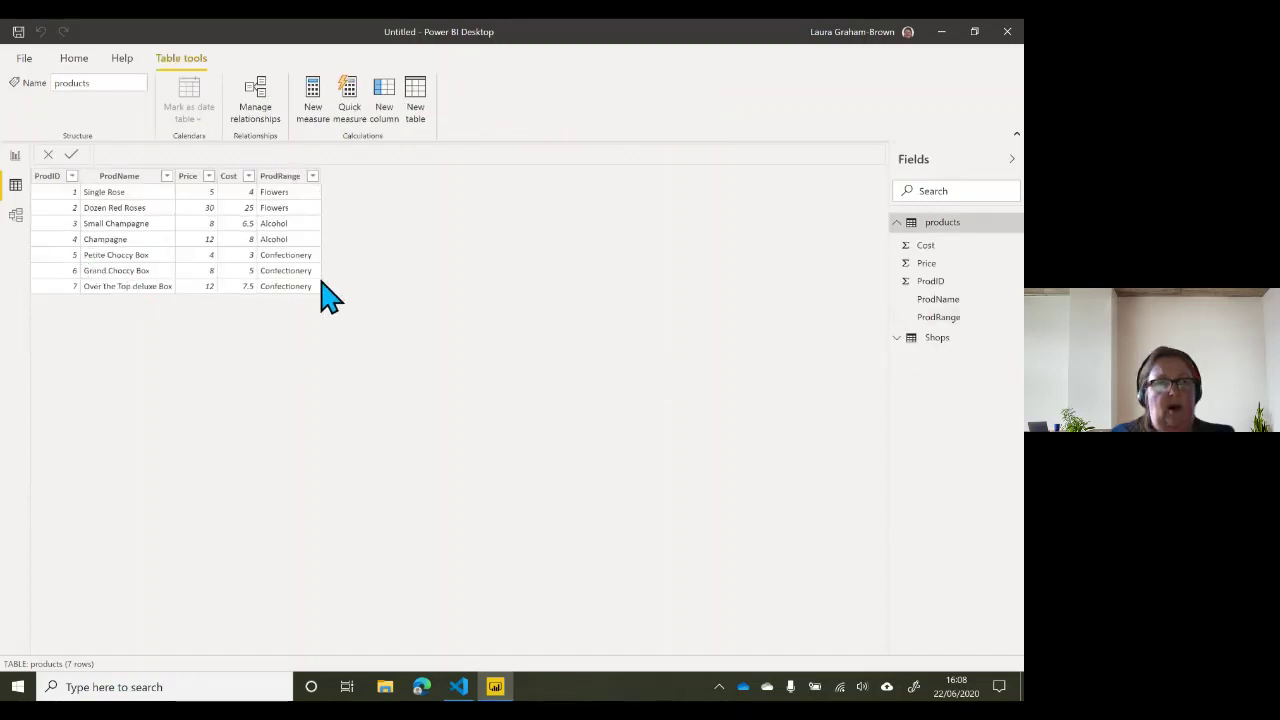
click(940, 338)
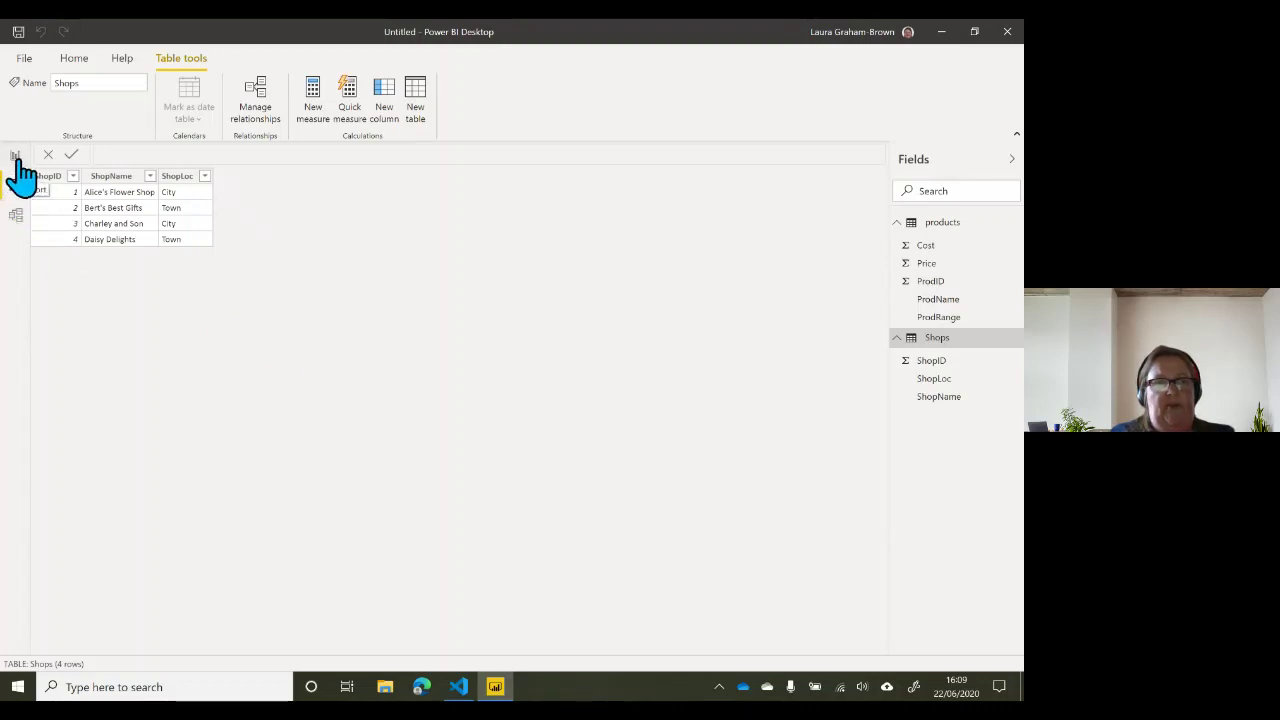
Step: Connect to the Excel workbook Sales in the _Demo folder as an additional data source
click(76, 60)
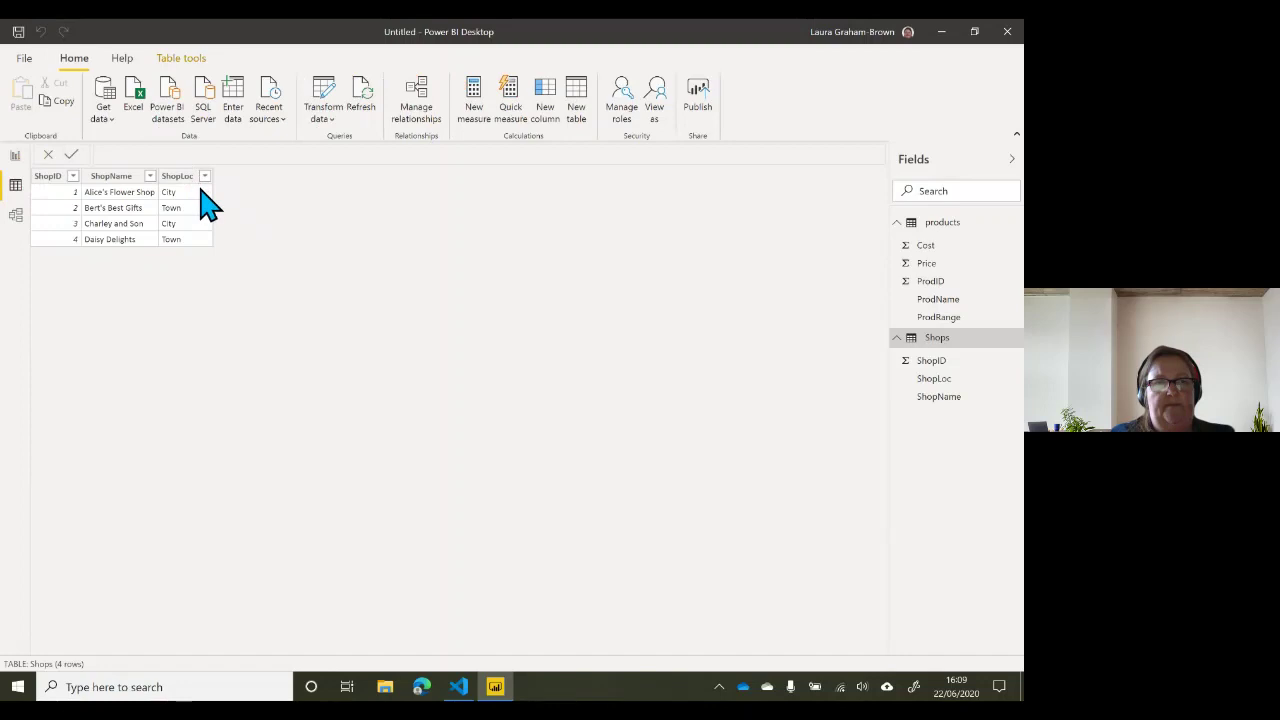
click(140, 108)
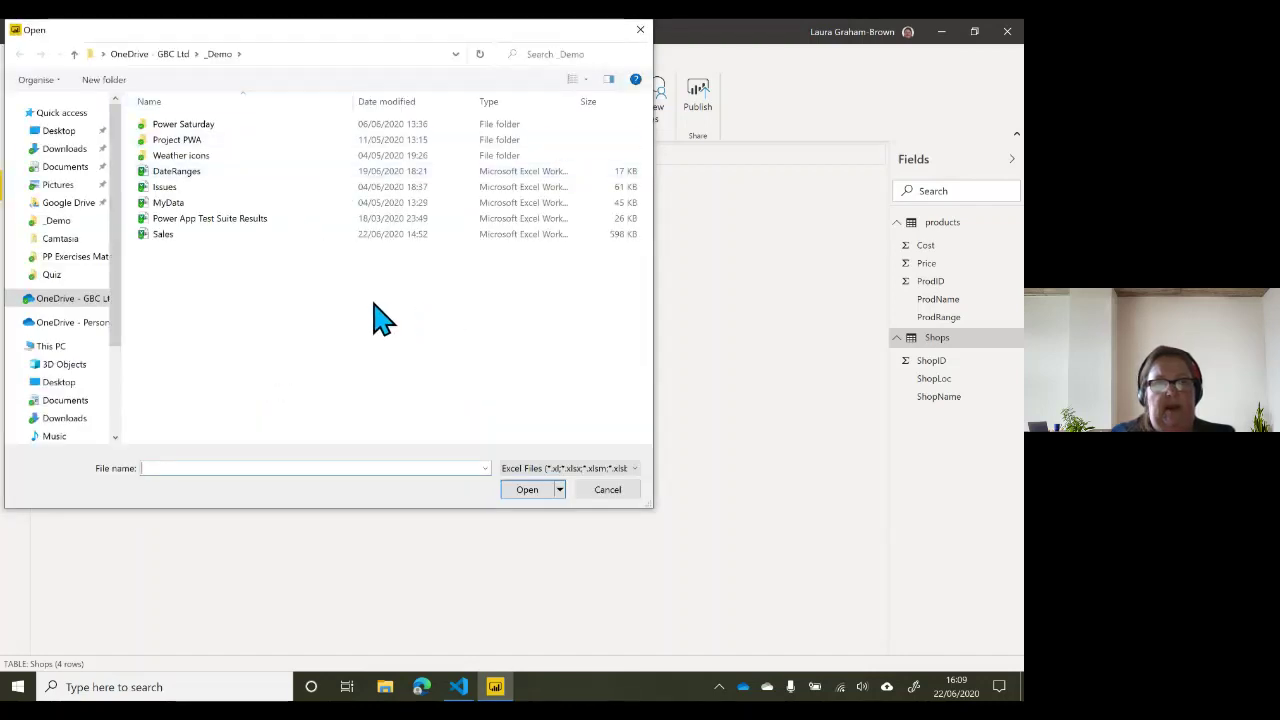
click(170, 238)
click(527, 491)
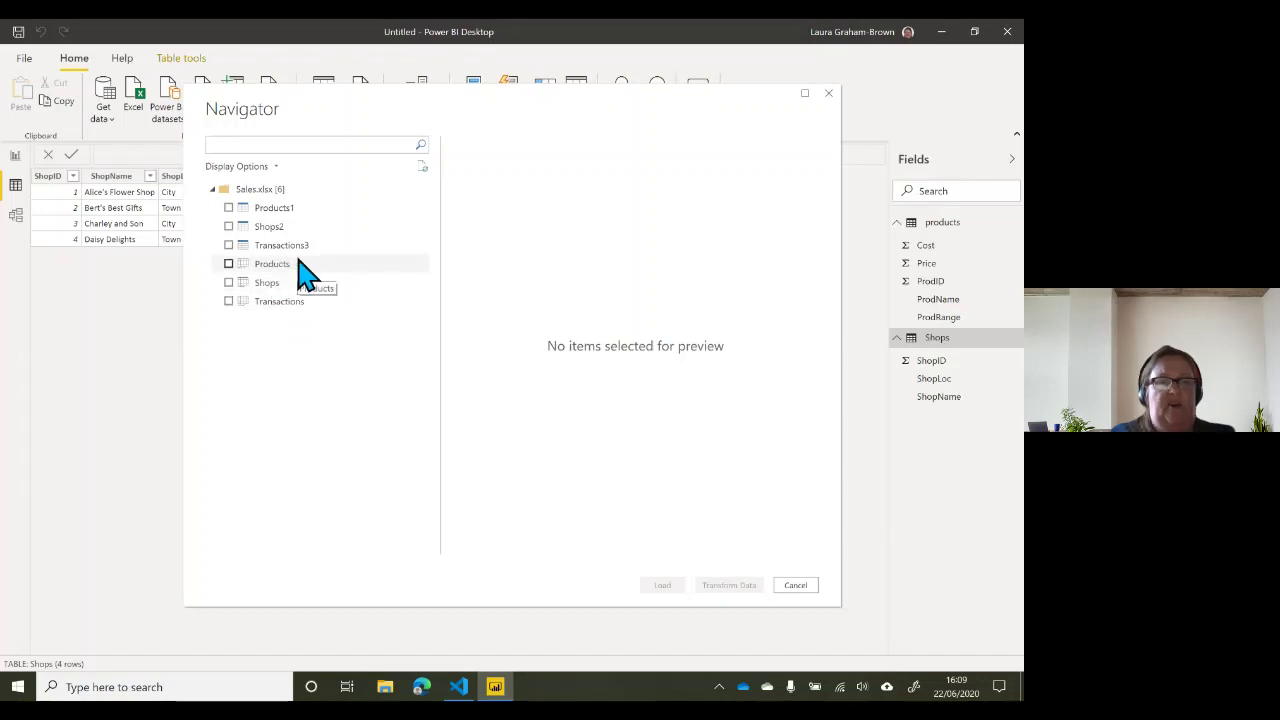
Step: Select the Transactions3 table from the Sales workbook and bring it into Power Query Editor for transformation
click(228, 248)
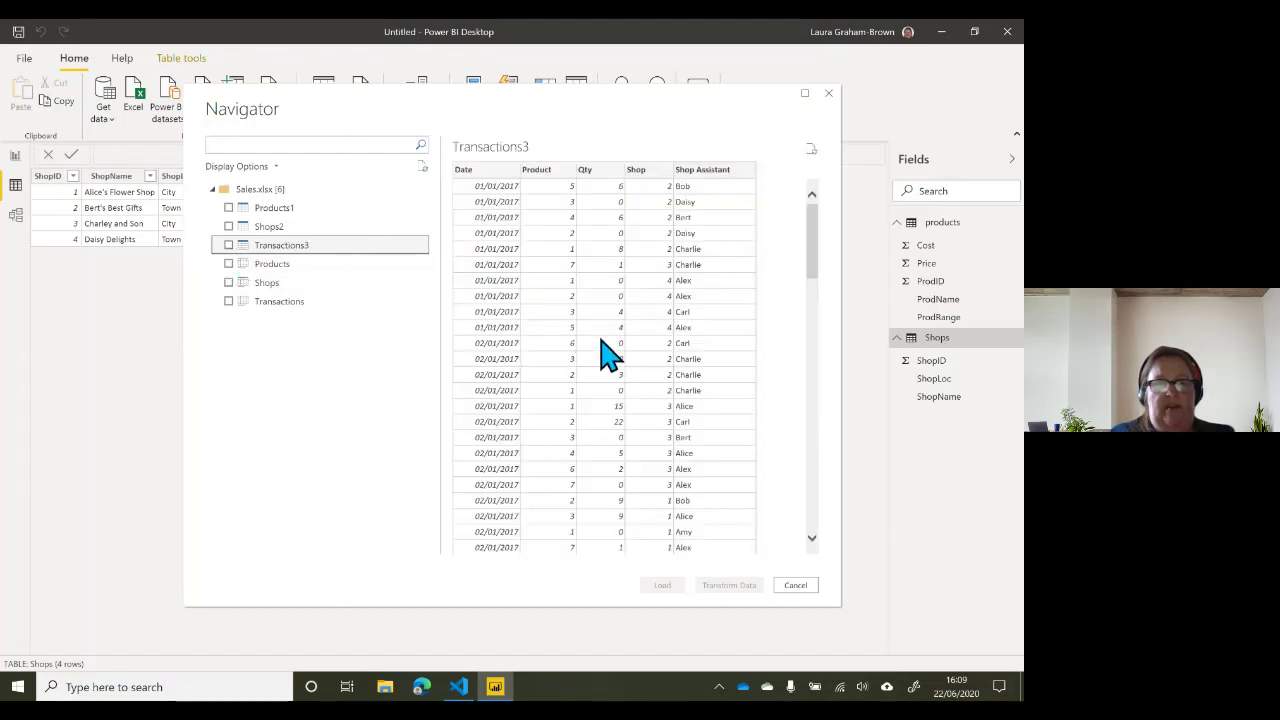
click(228, 245)
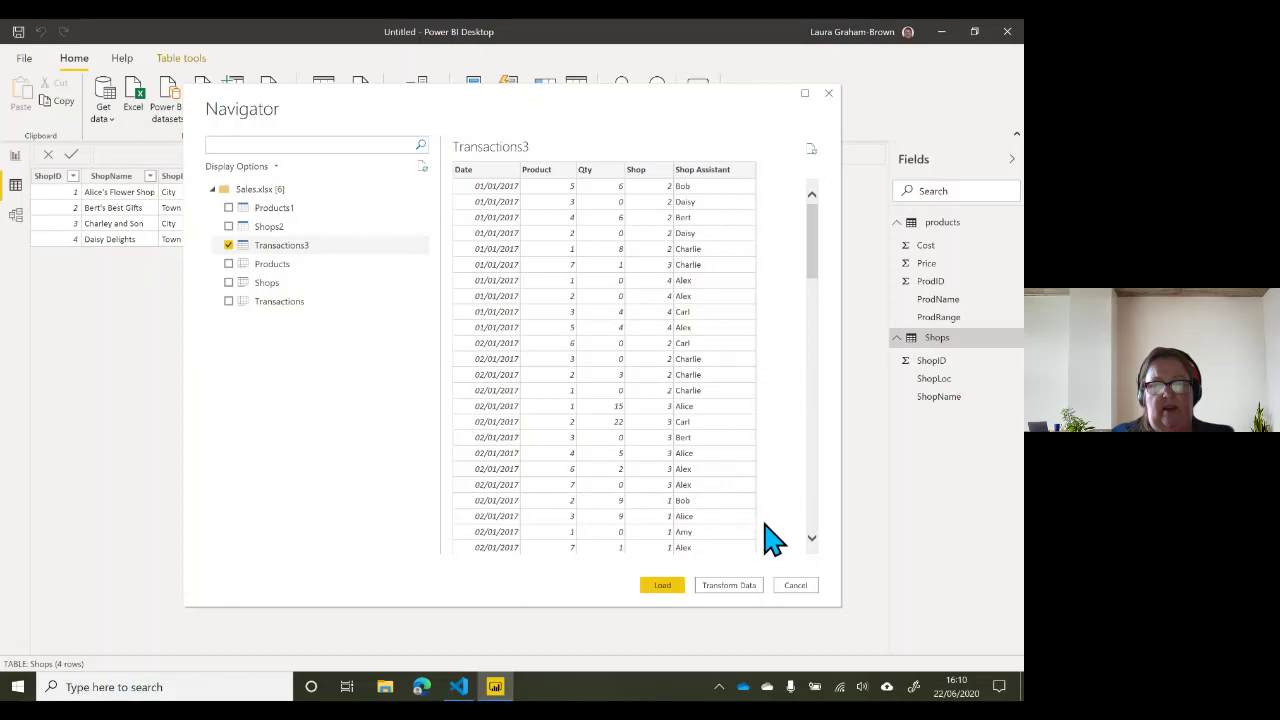
click(735, 600)
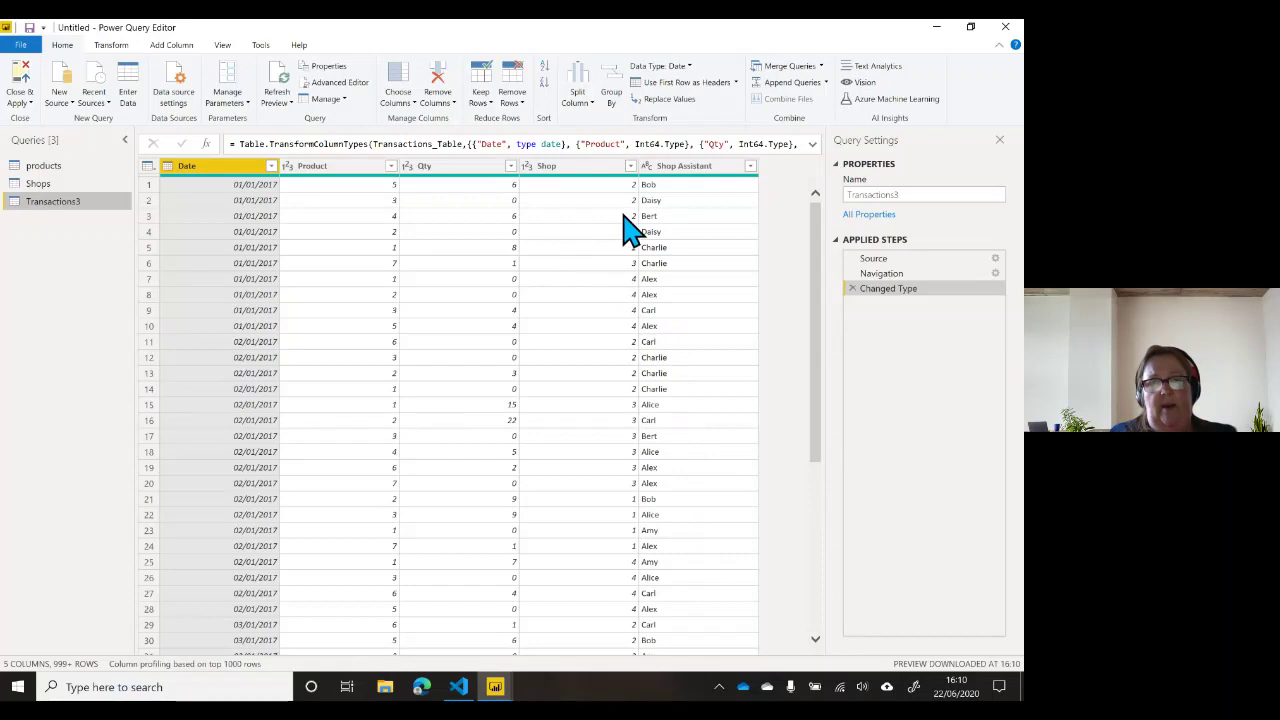
Step: Remove the Shop Assistant column from Transactions3 with Choose Columns, and compare the data before and after that applied step
ctrl+click(676, 170)
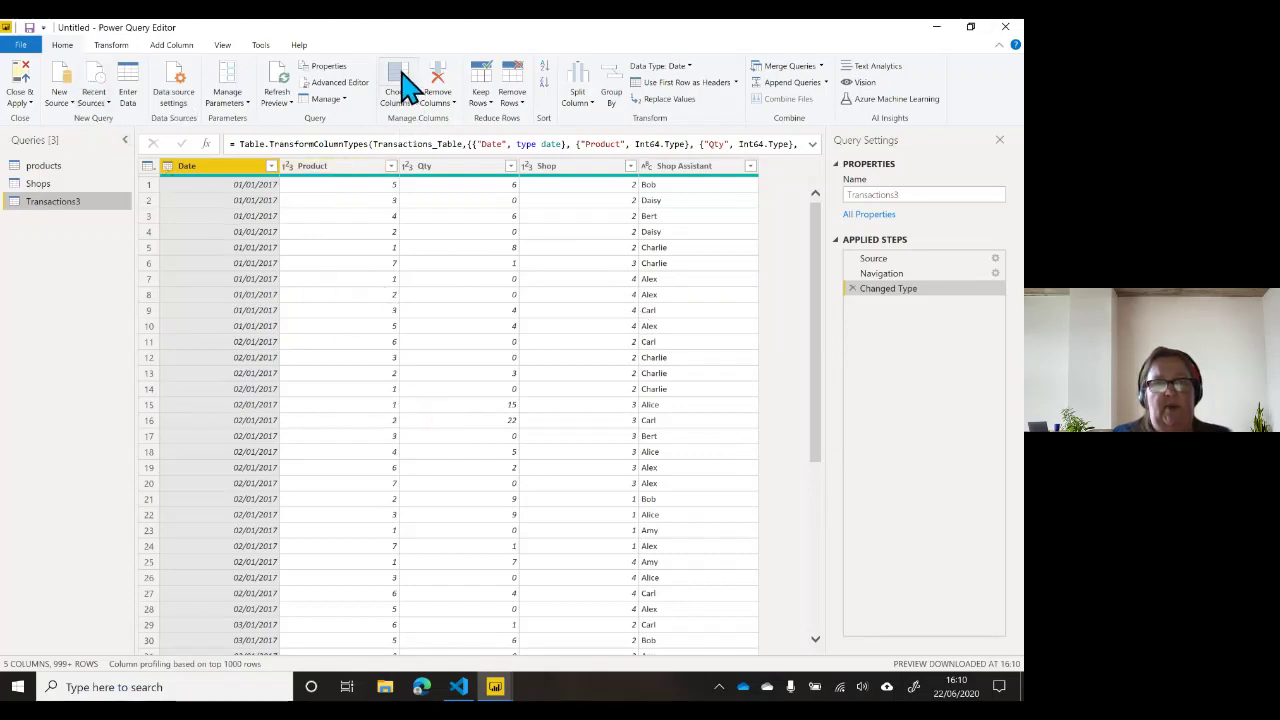
click(406, 87)
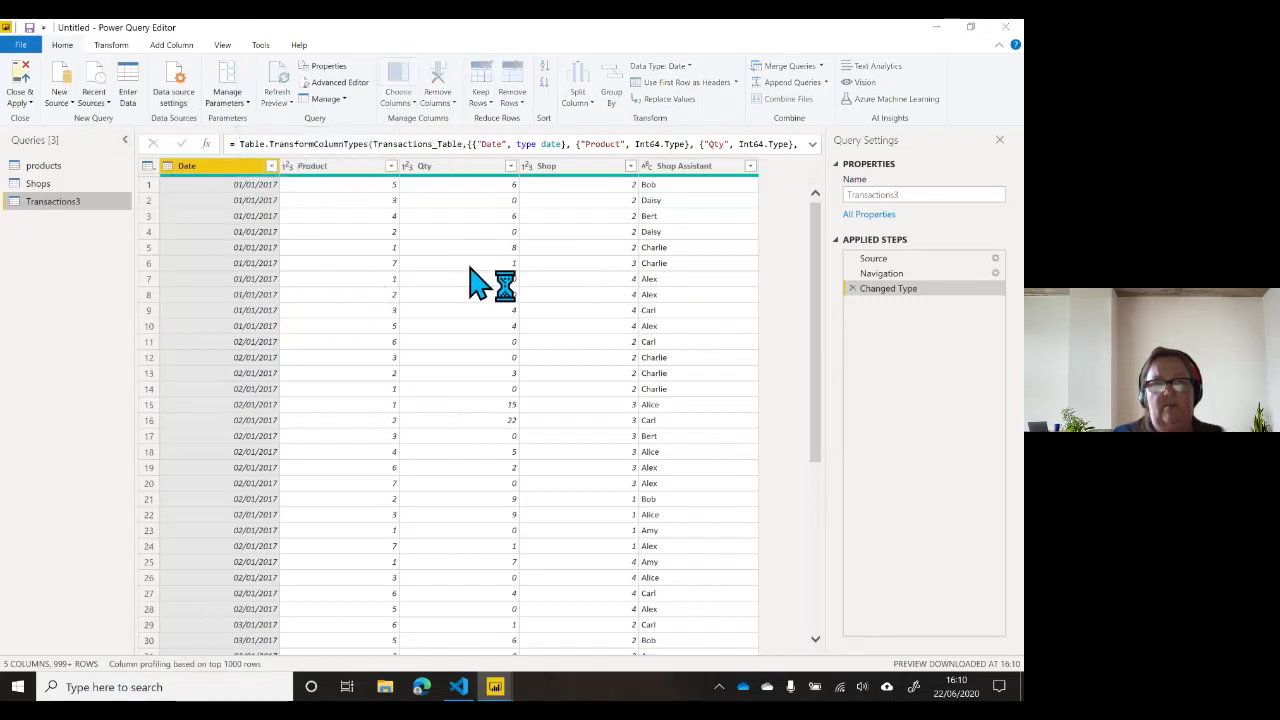
click(463, 187)
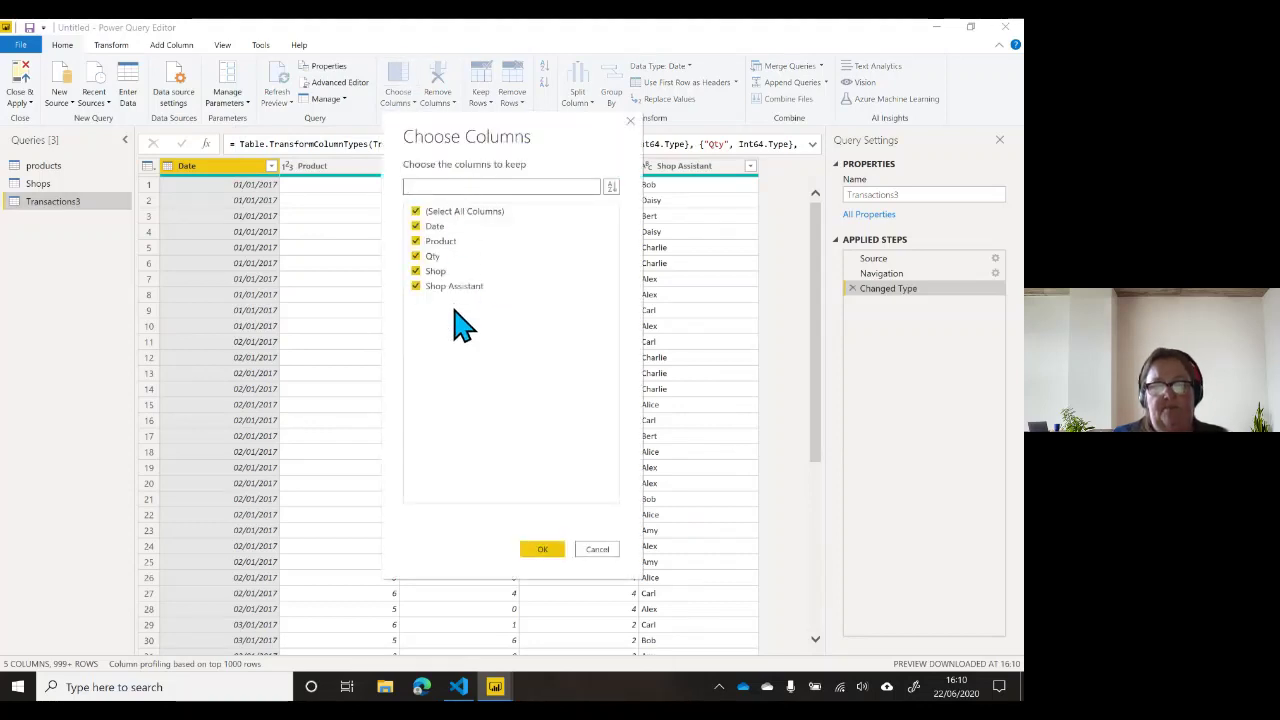
click(416, 287)
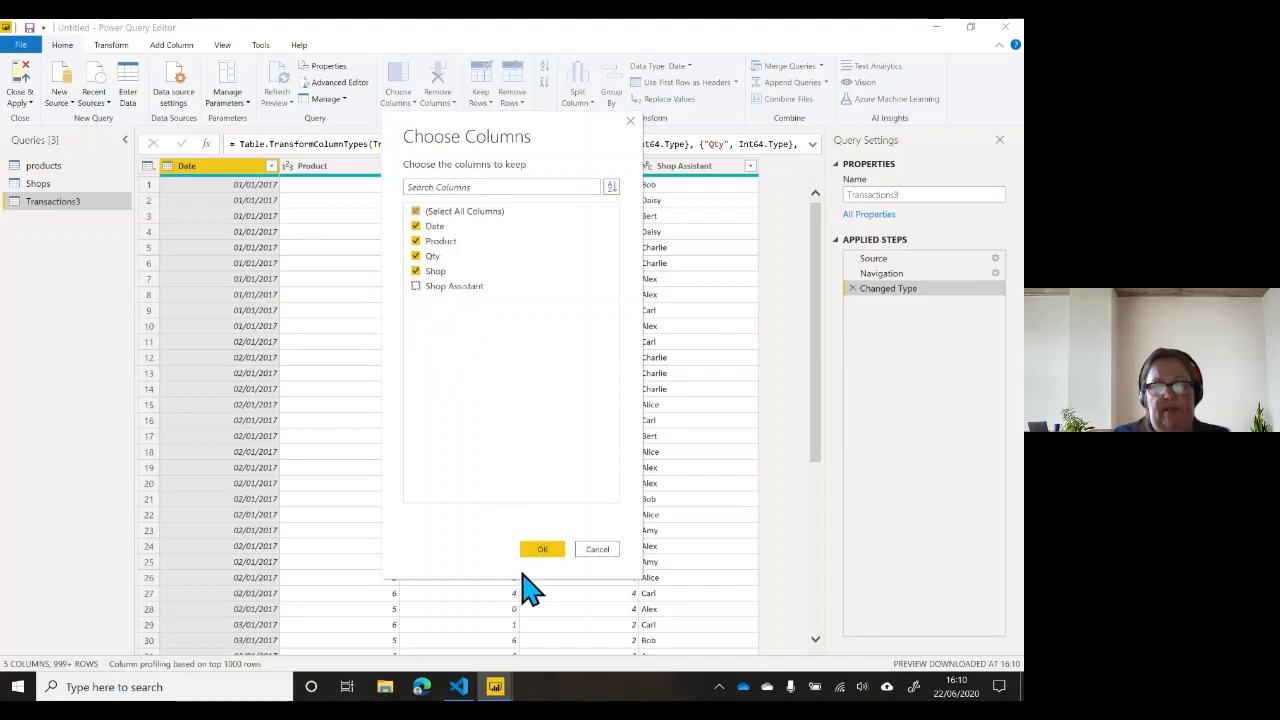
click(542, 550)
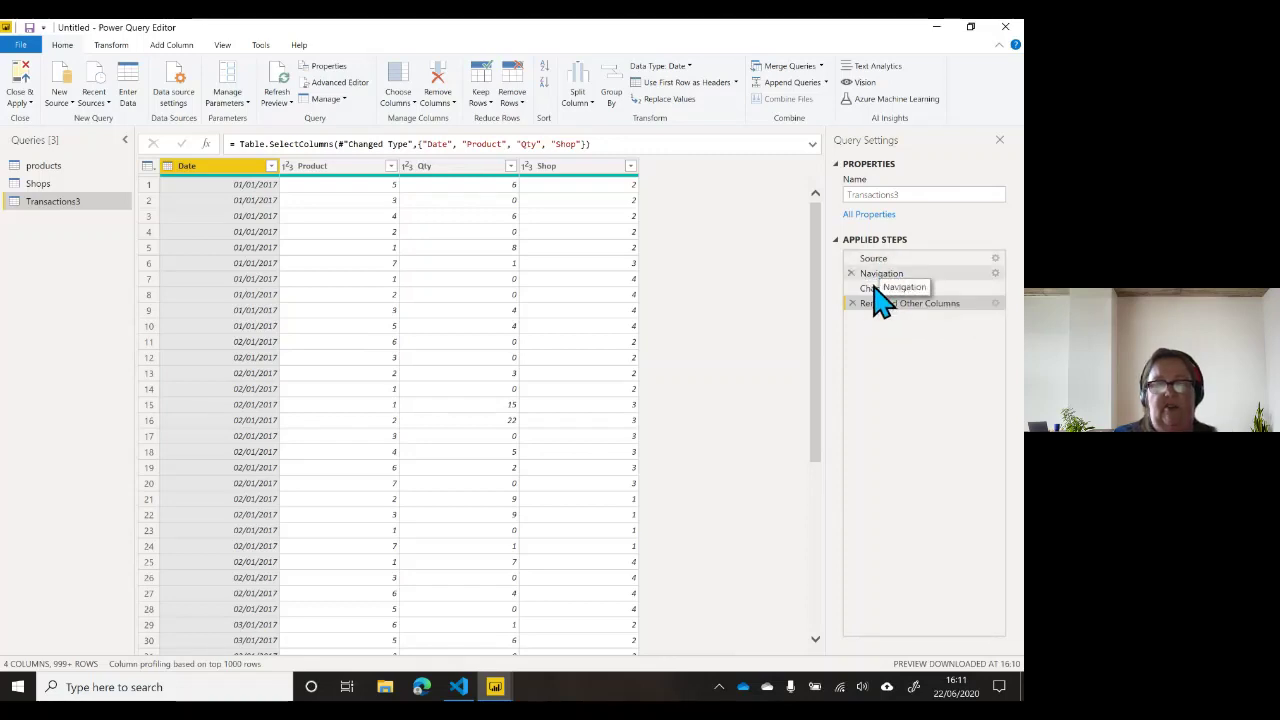
click(881, 290)
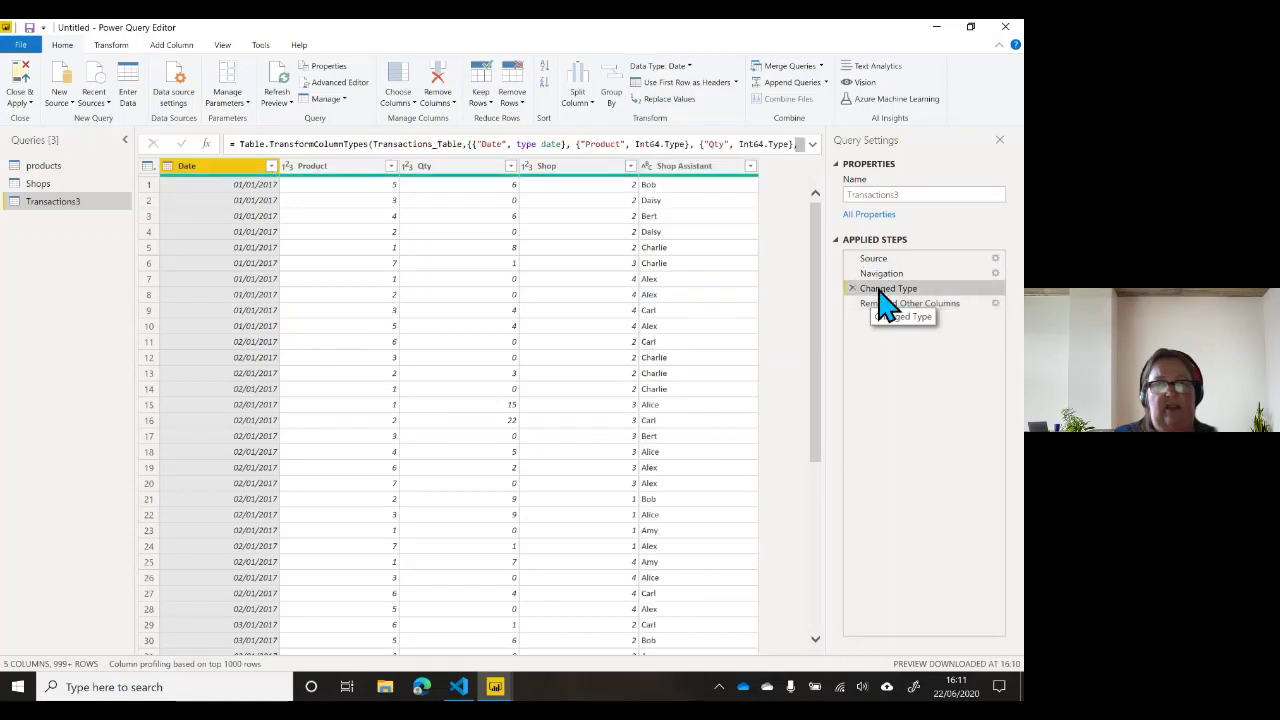
click(880, 303)
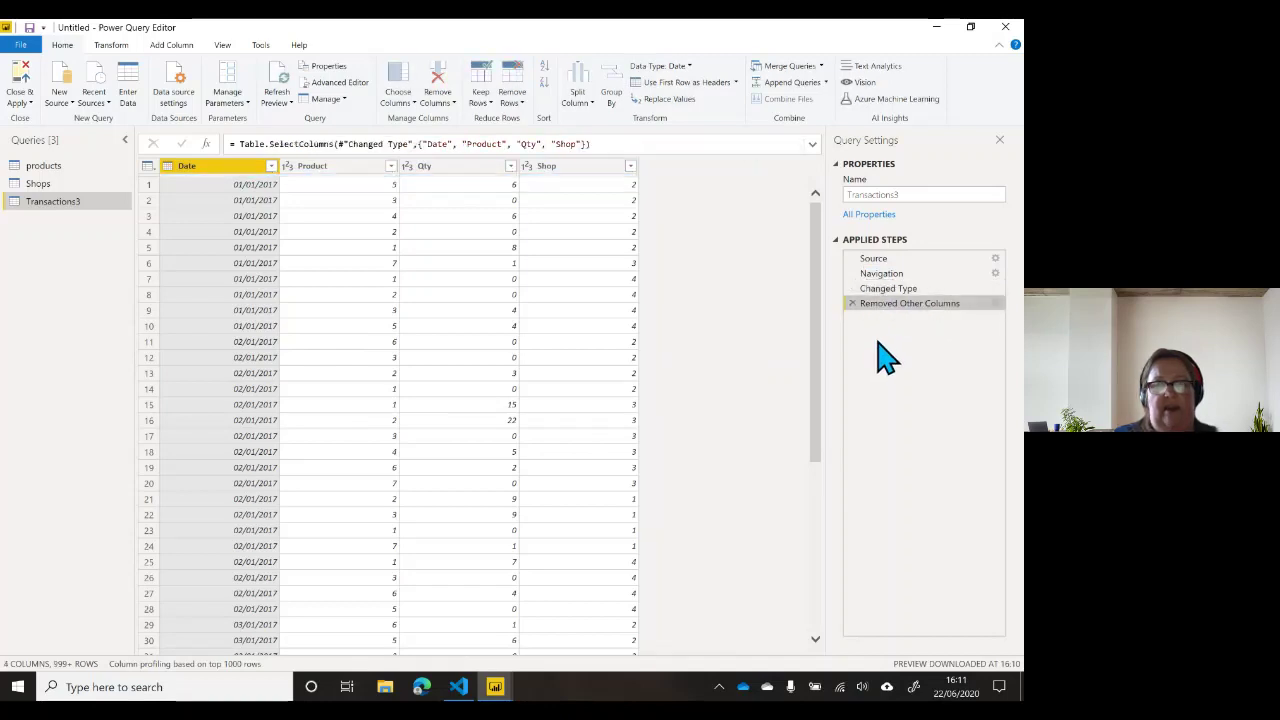
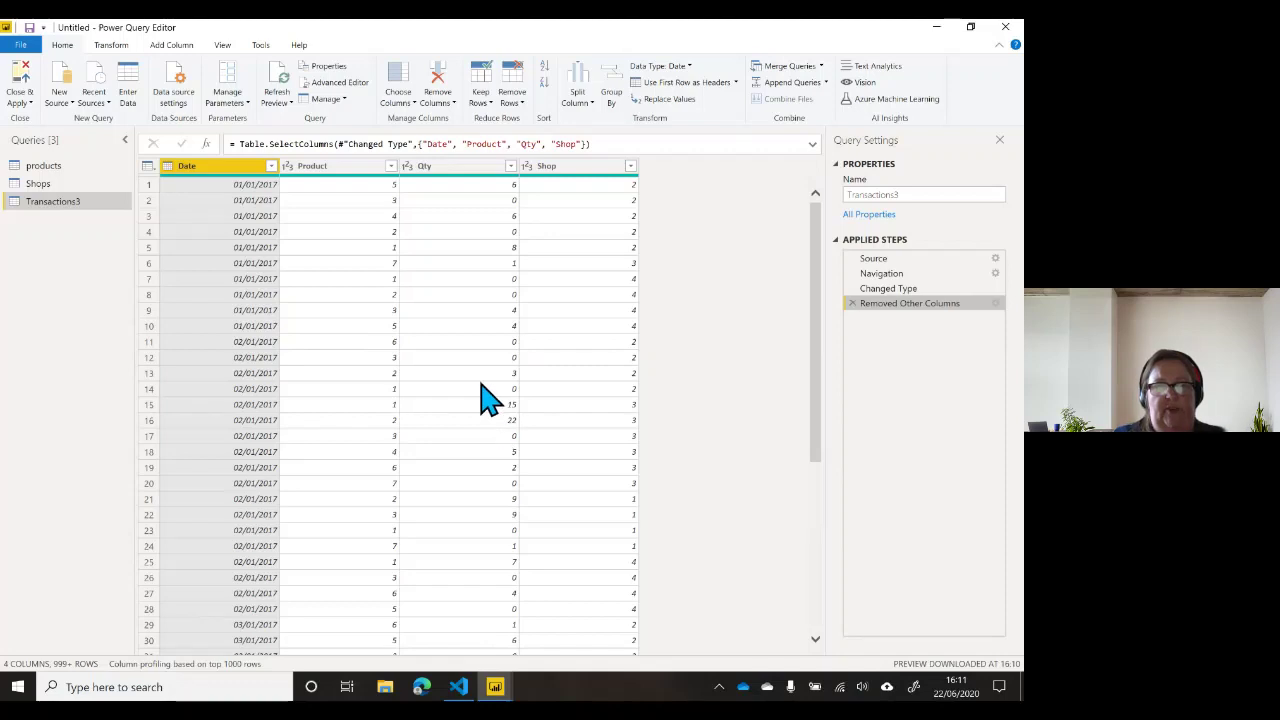
Step: Filter Transactions3 to keep only rows where Qty does not equal 0, and review the settings of that filter step
click(456, 201)
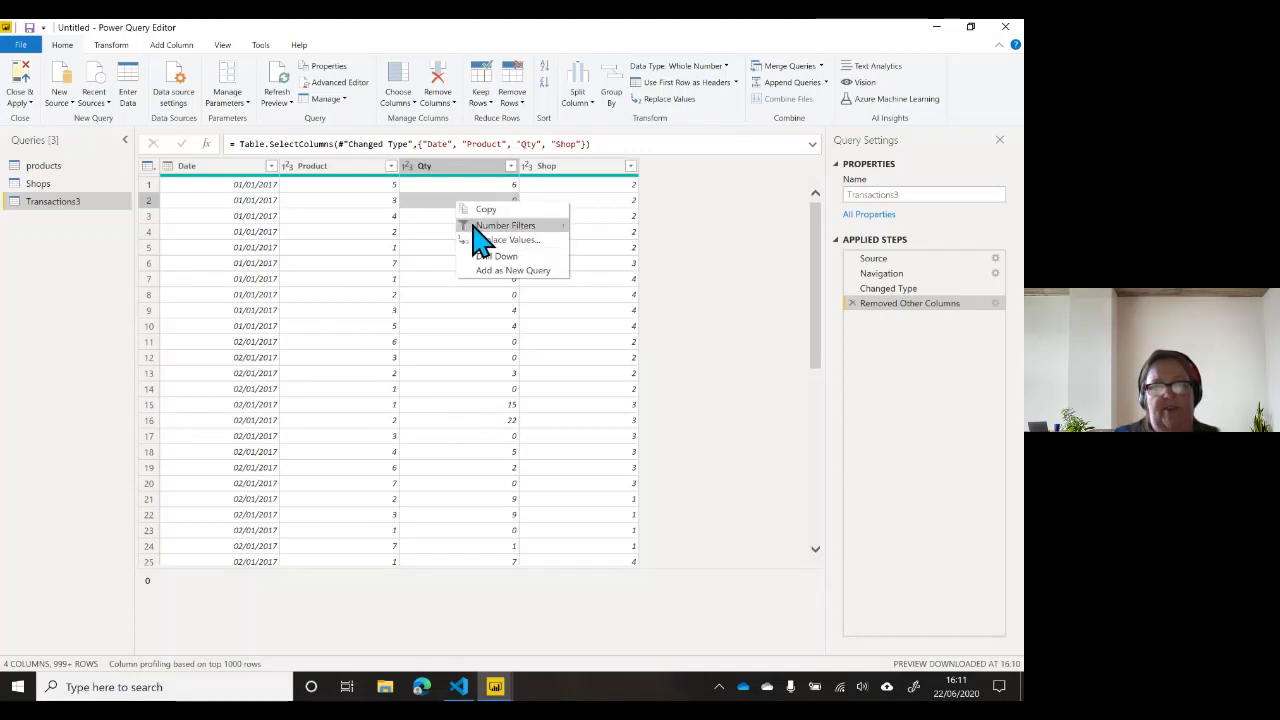
mouse_move(478, 228)
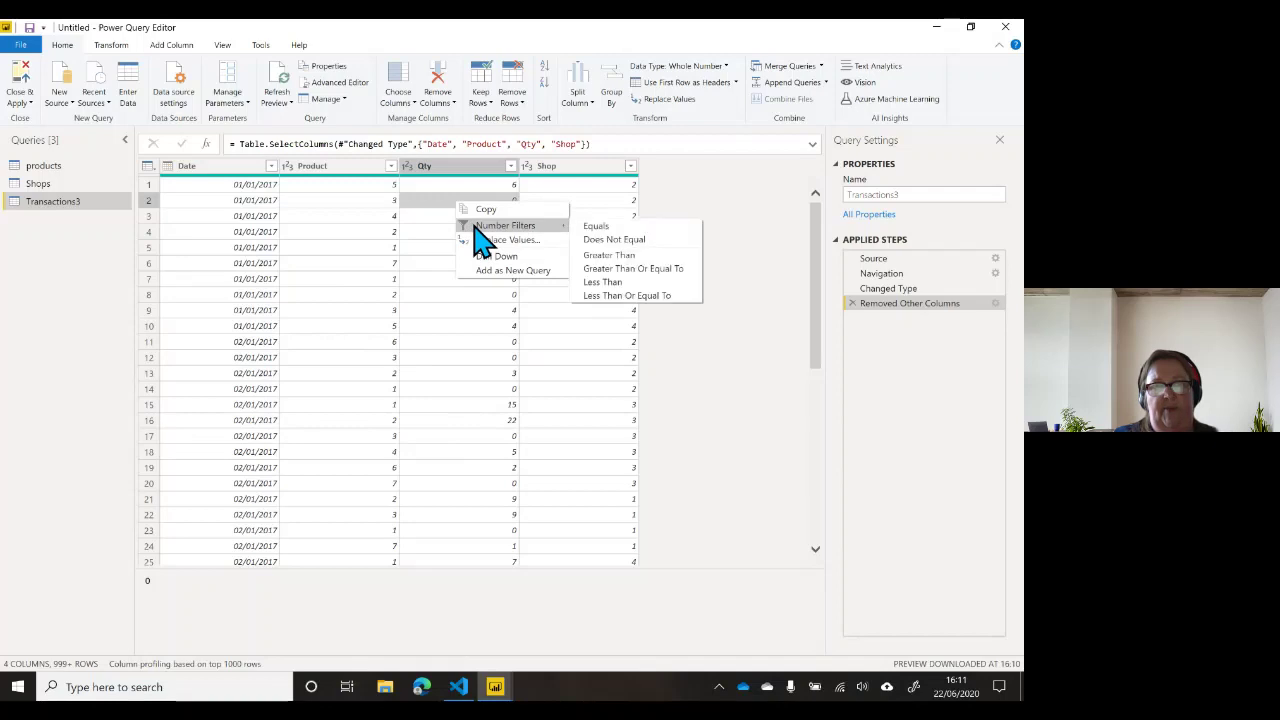
click(592, 242)
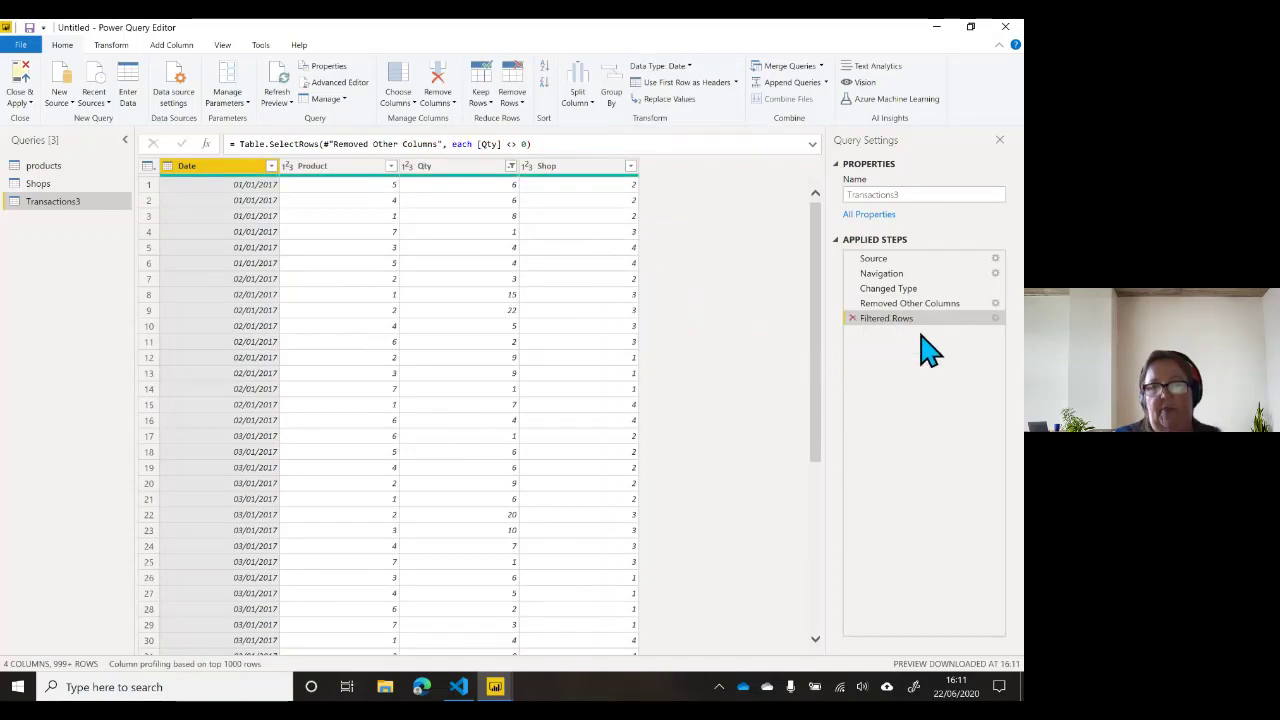
click(995, 318)
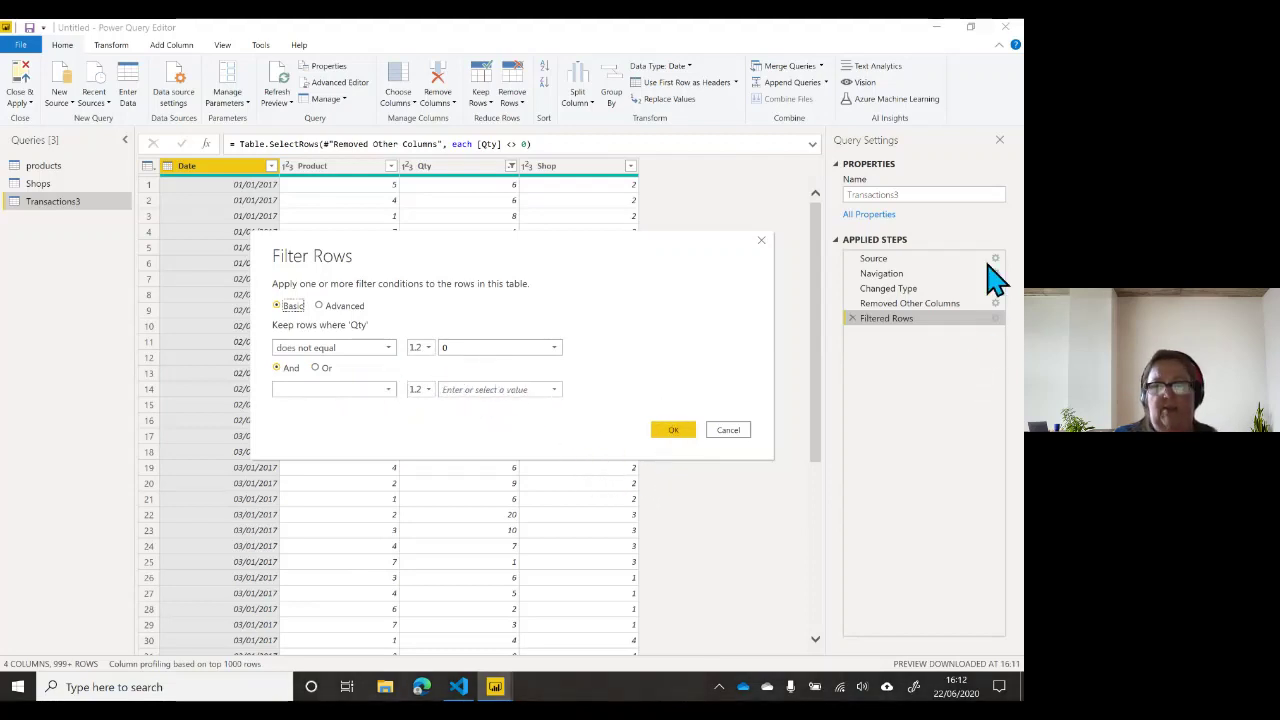
click(672, 430)
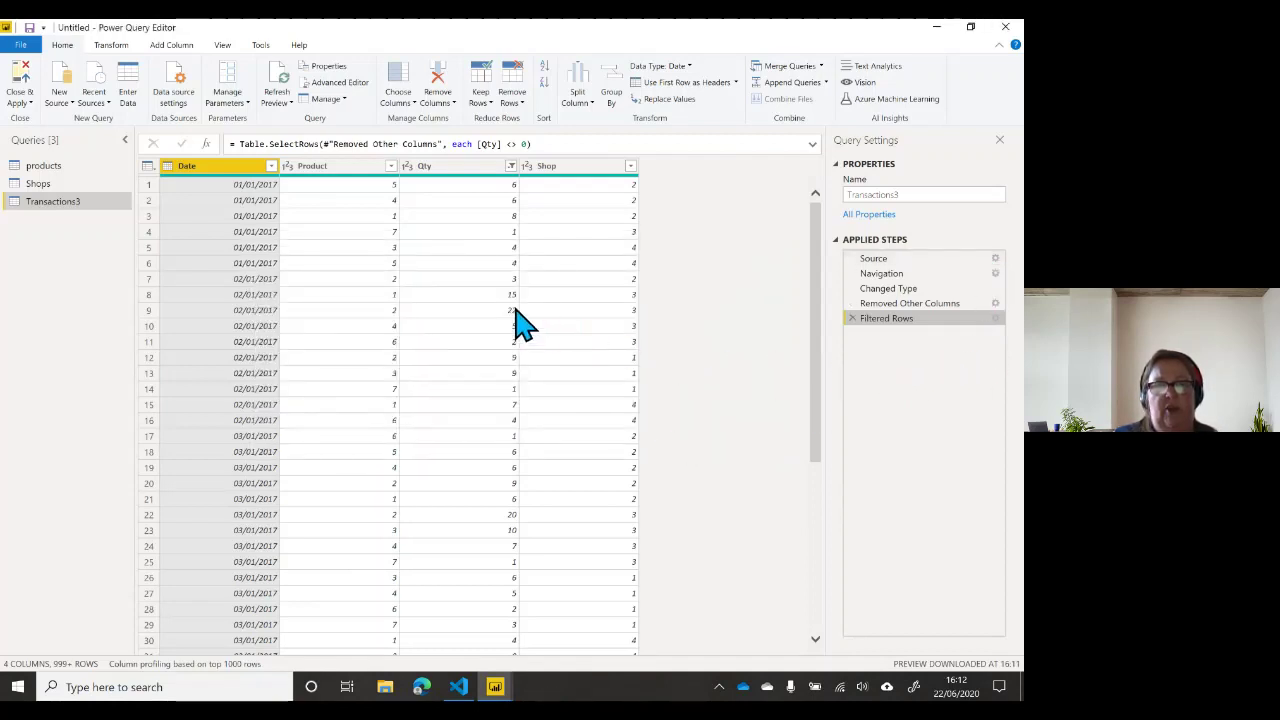
Step: Remove the Shop column from Transactions3 with Choose Columns, and delete that applied step again
click(399, 96)
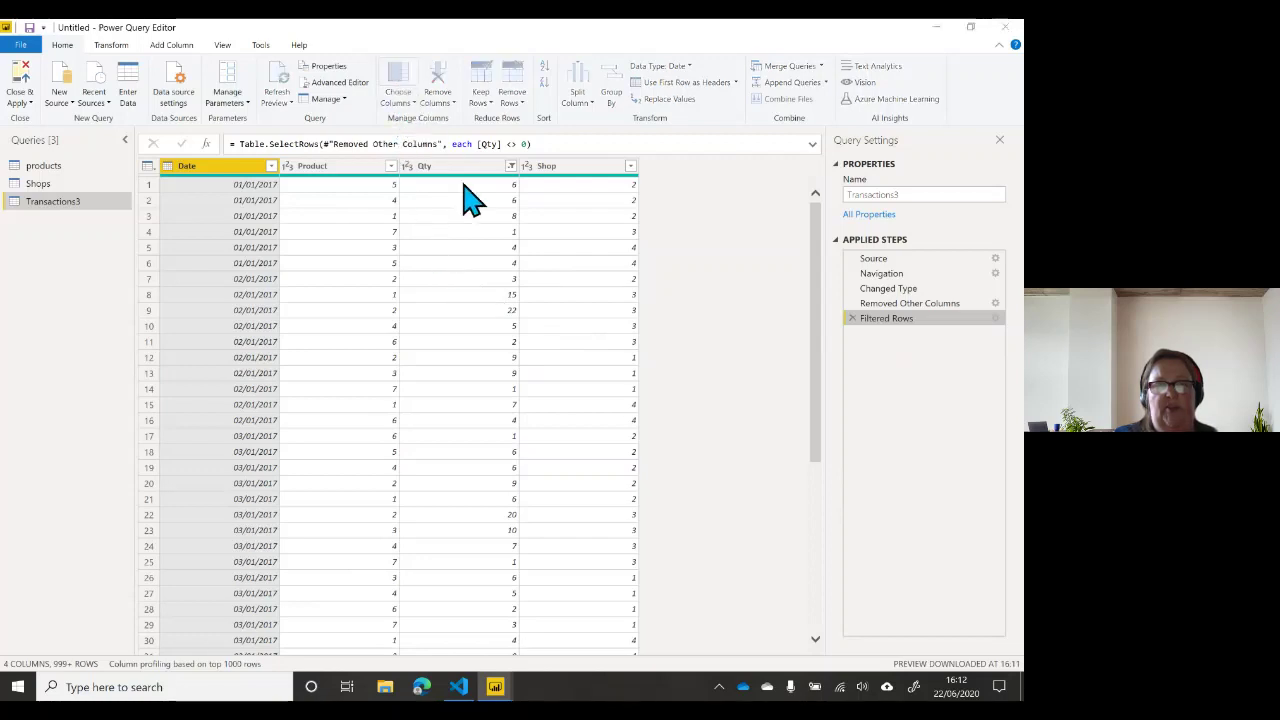
click(428, 272)
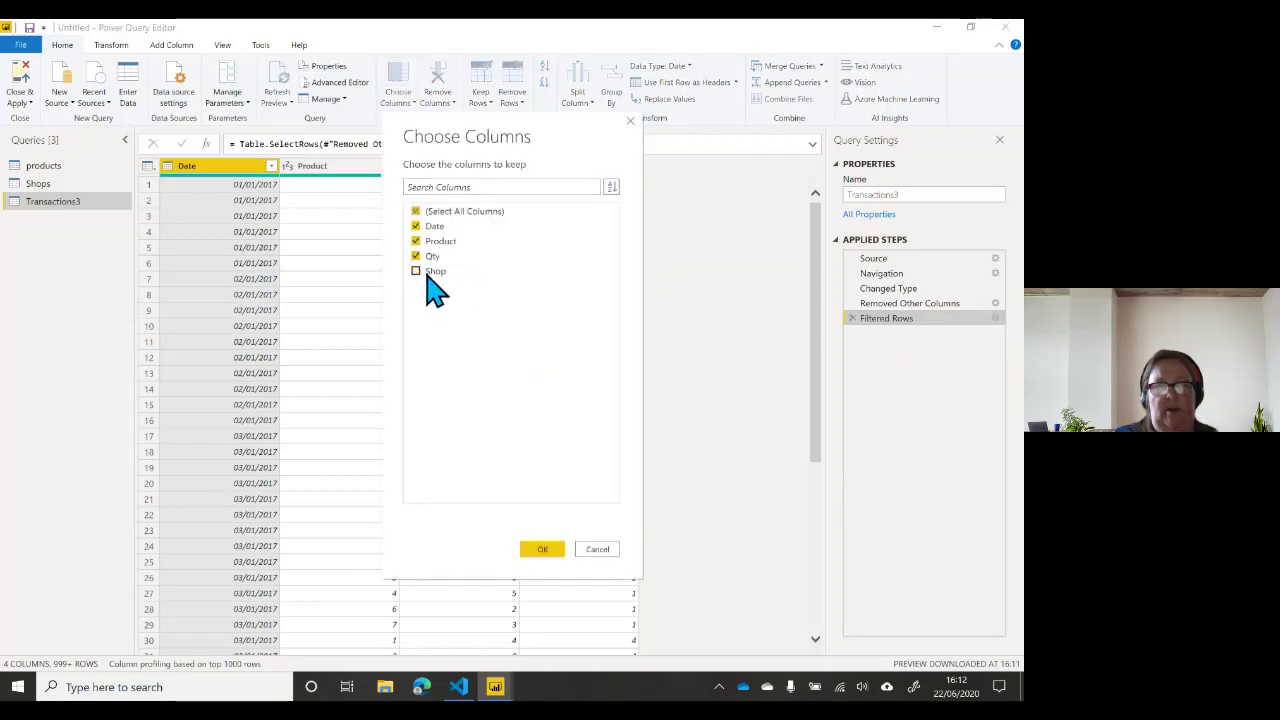
click(542, 549)
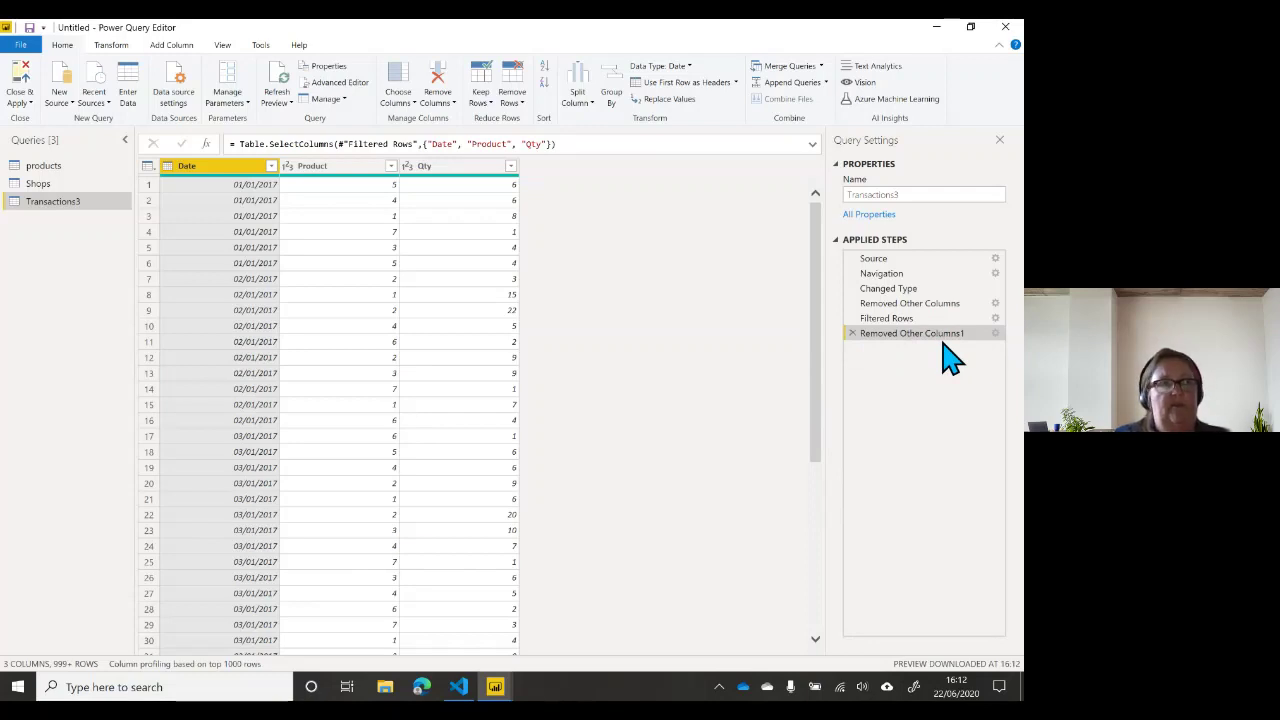
click(853, 333)
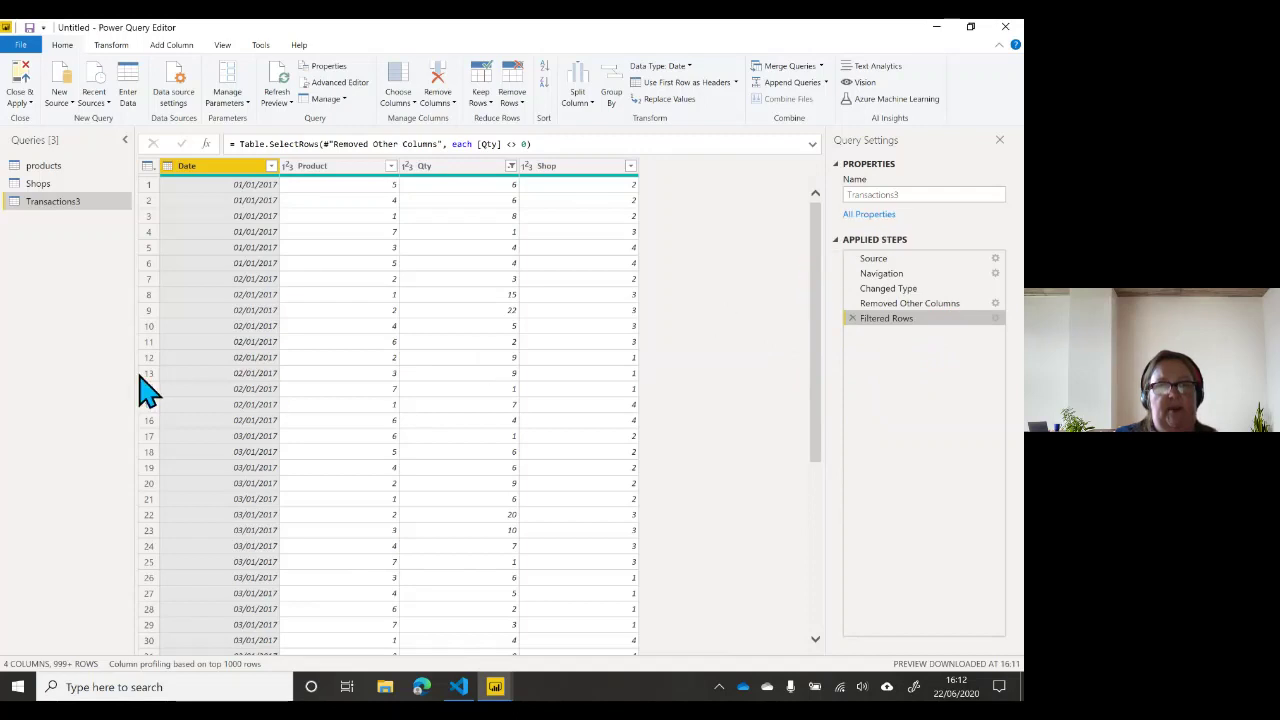
Step: Duplicate the Transactions3 query, compare the copy with the original, and delete the copy
right_click(55, 222)
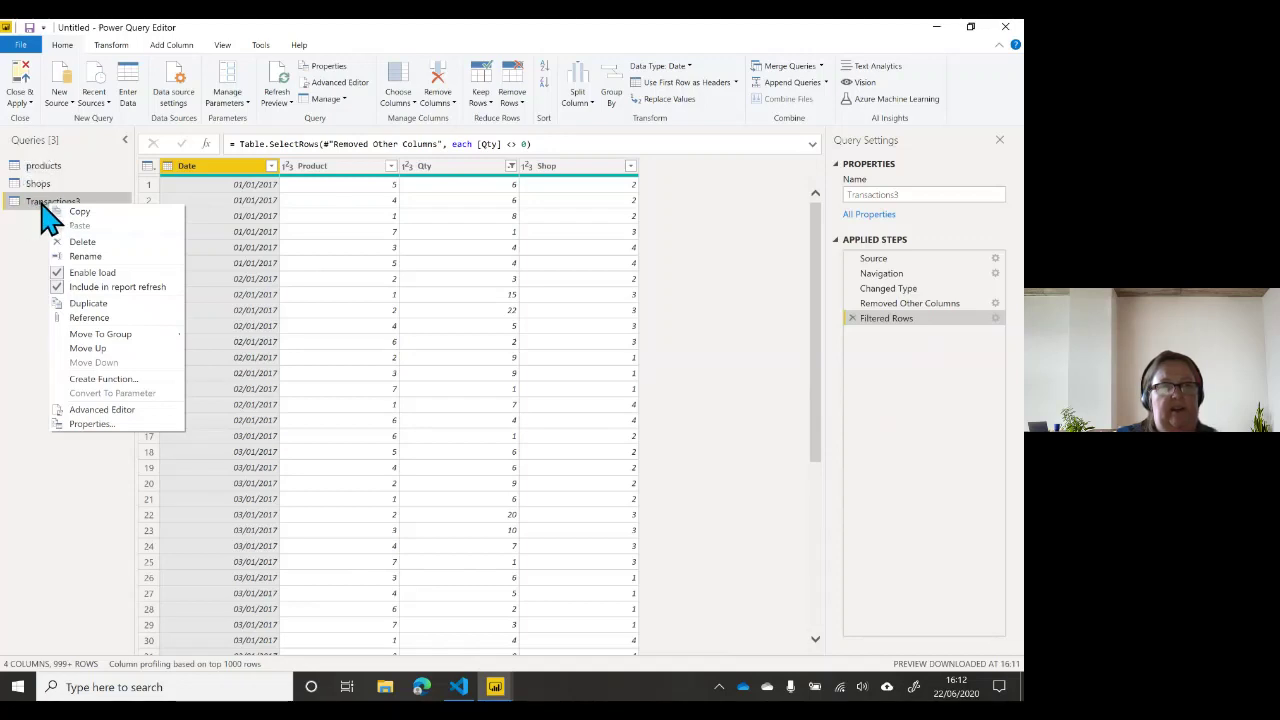
click(110, 306)
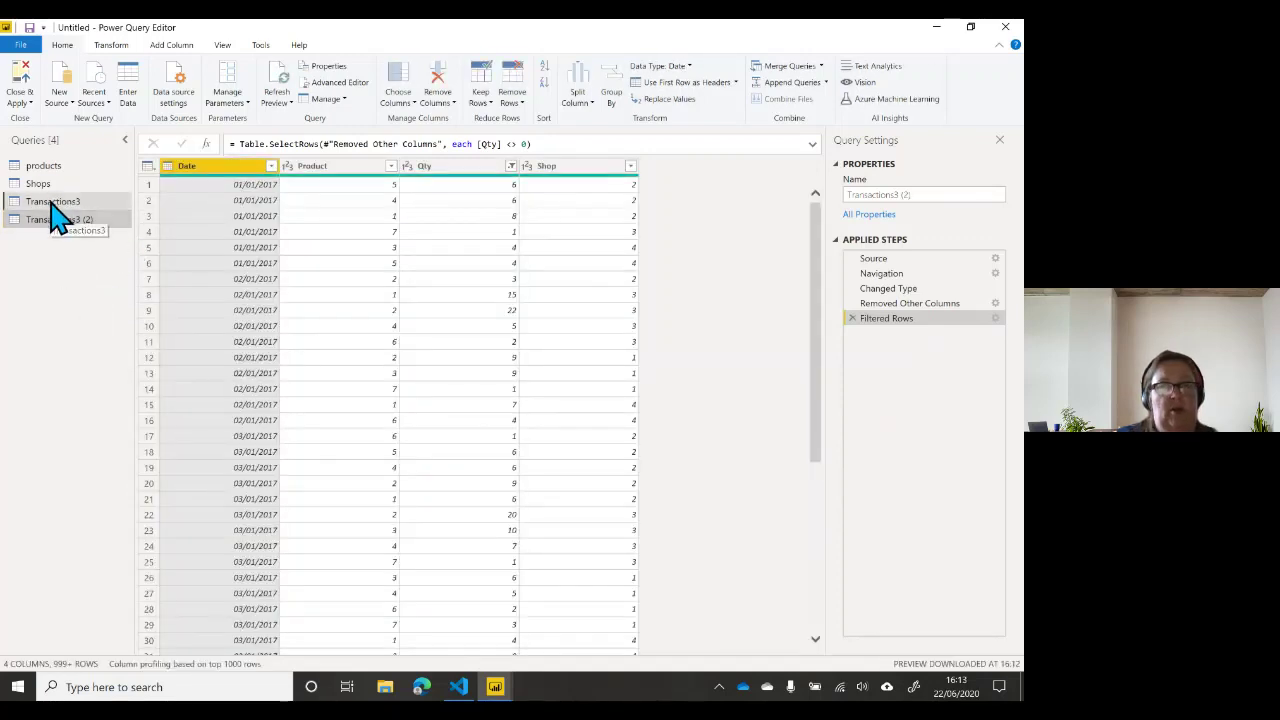
click(52, 203)
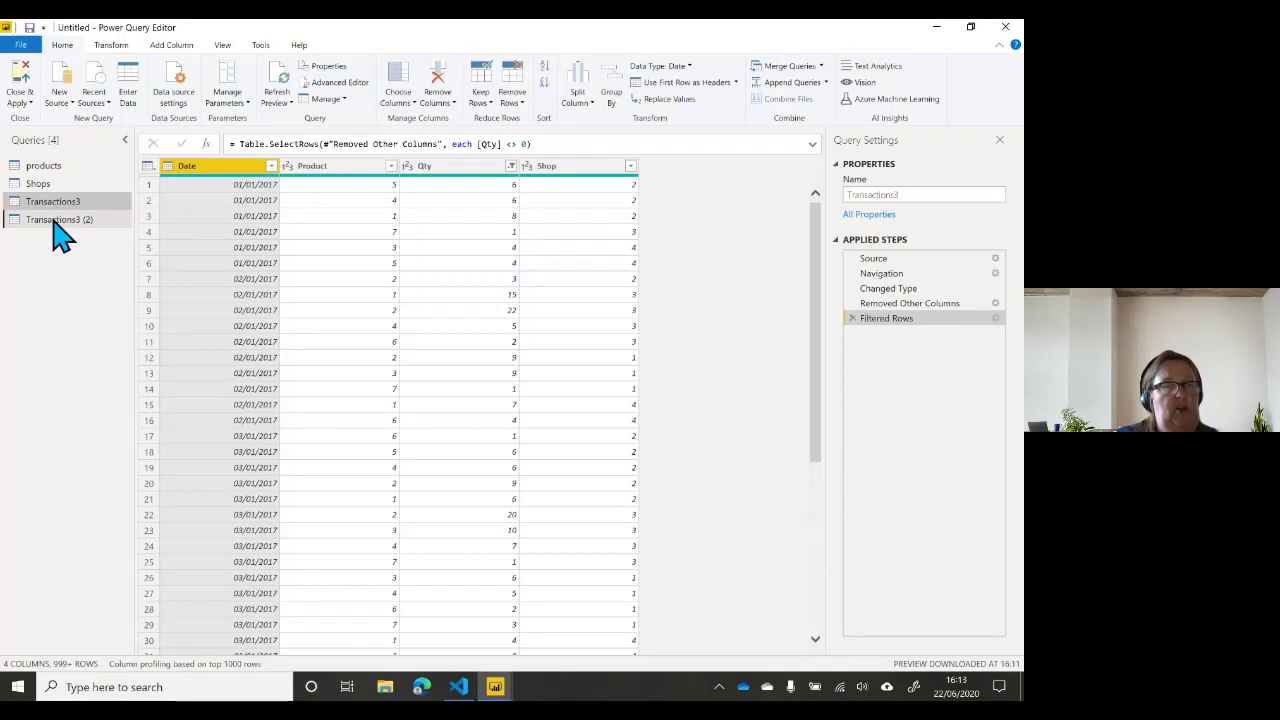
click(52, 220)
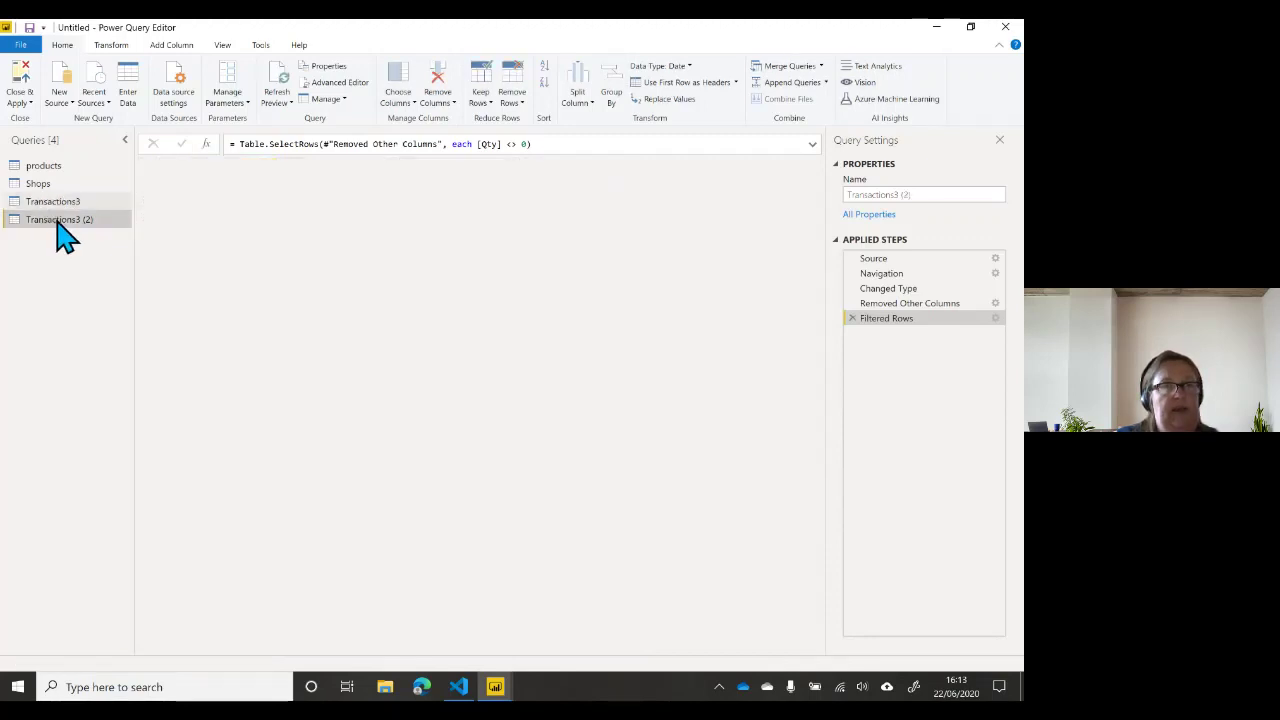
right_click(57, 222)
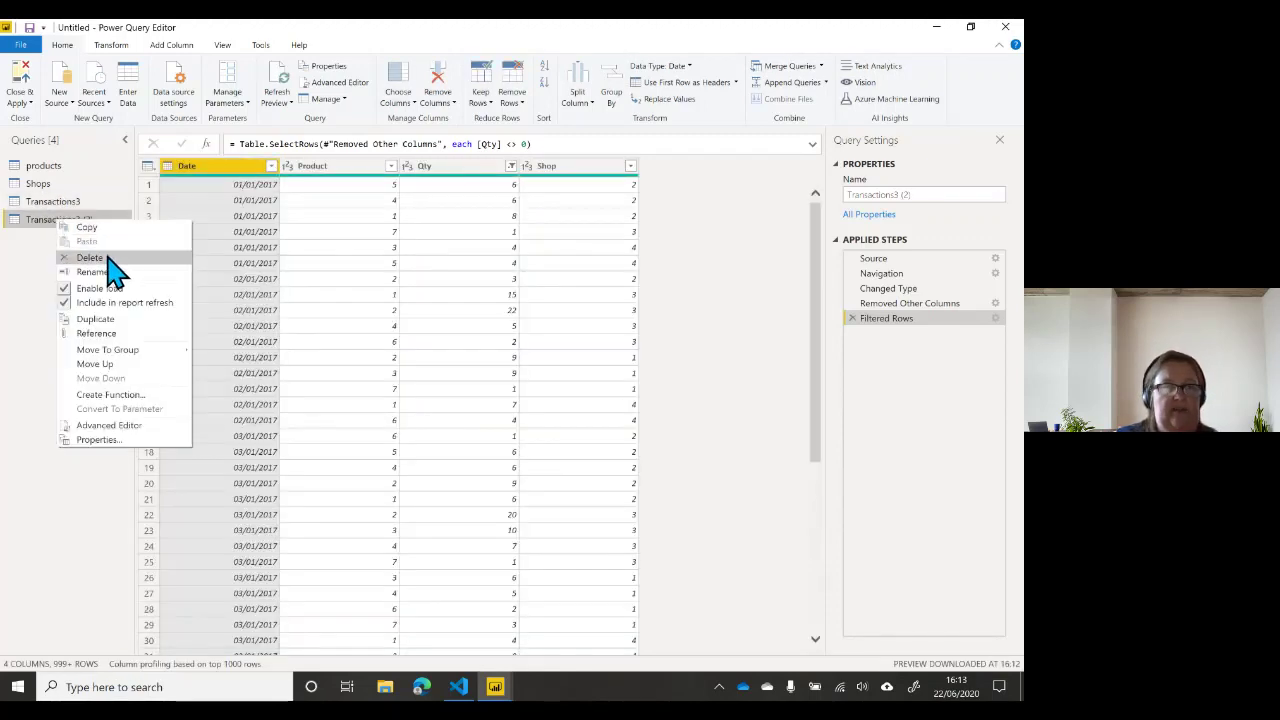
click(108, 257)
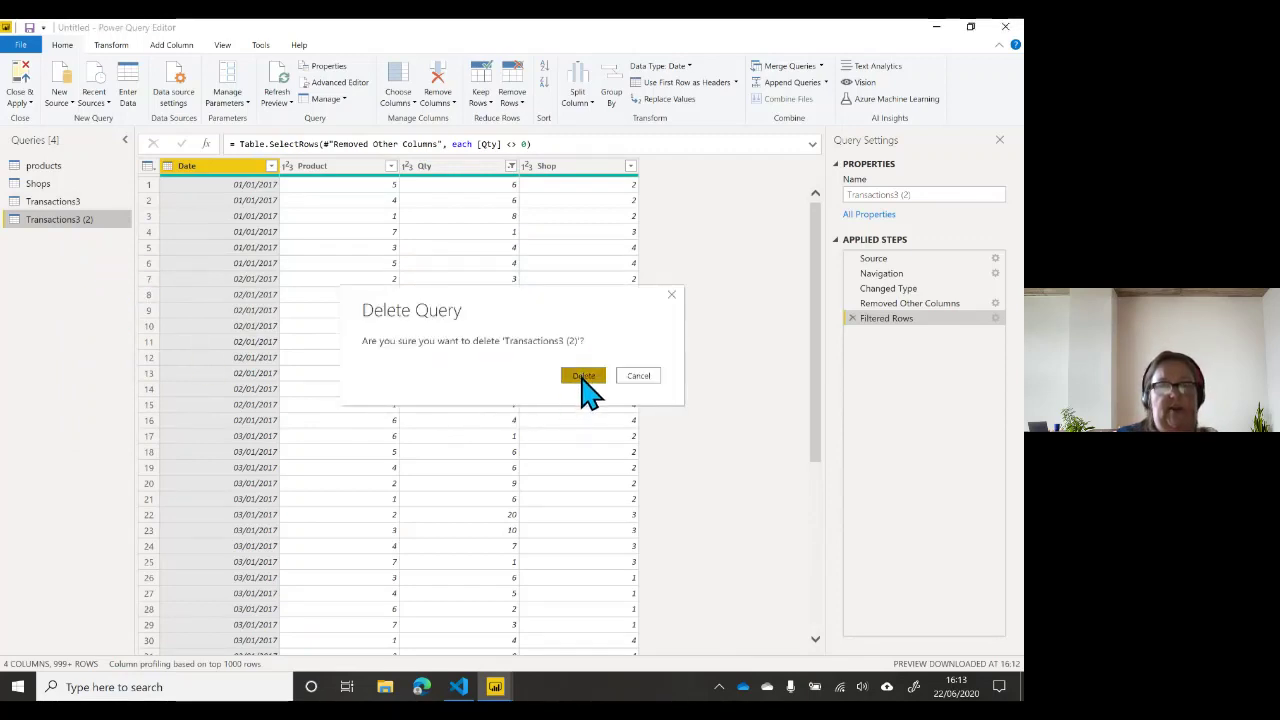
click(583, 377)
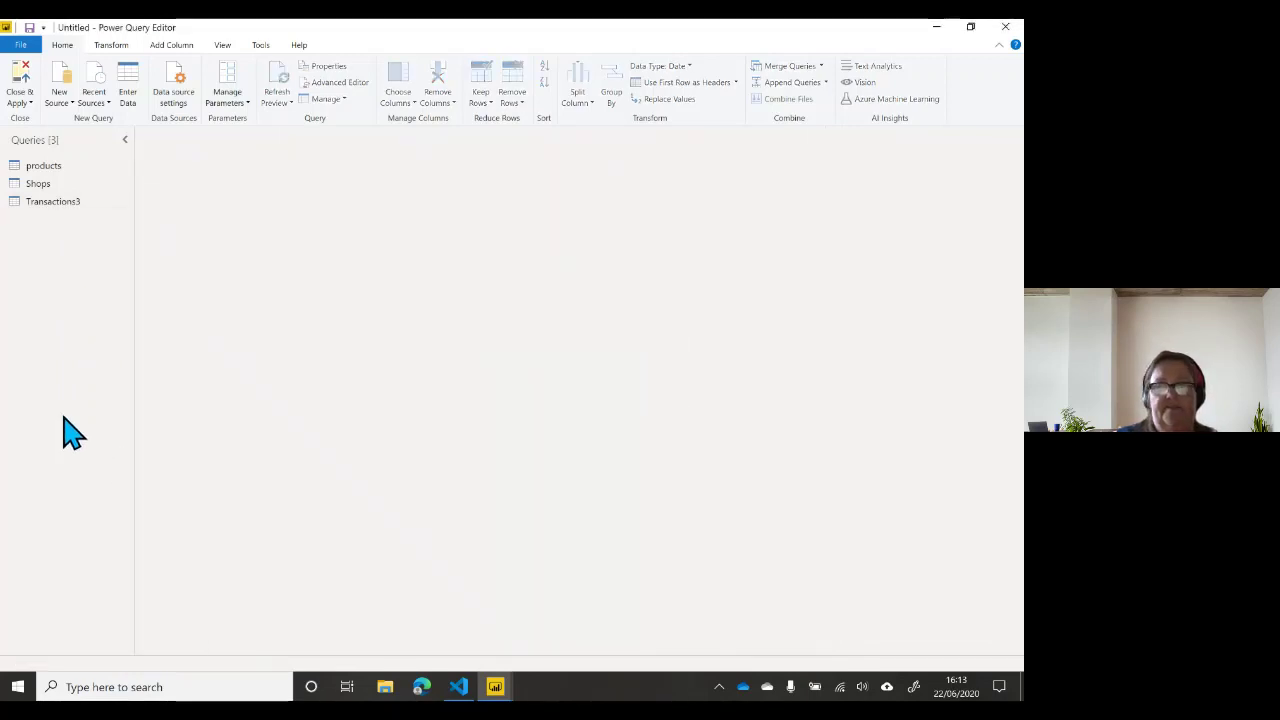
Step: Rename the Transactions3 query as Transactions, and apply the query changes to load it into the Power BI model
click(52, 204)
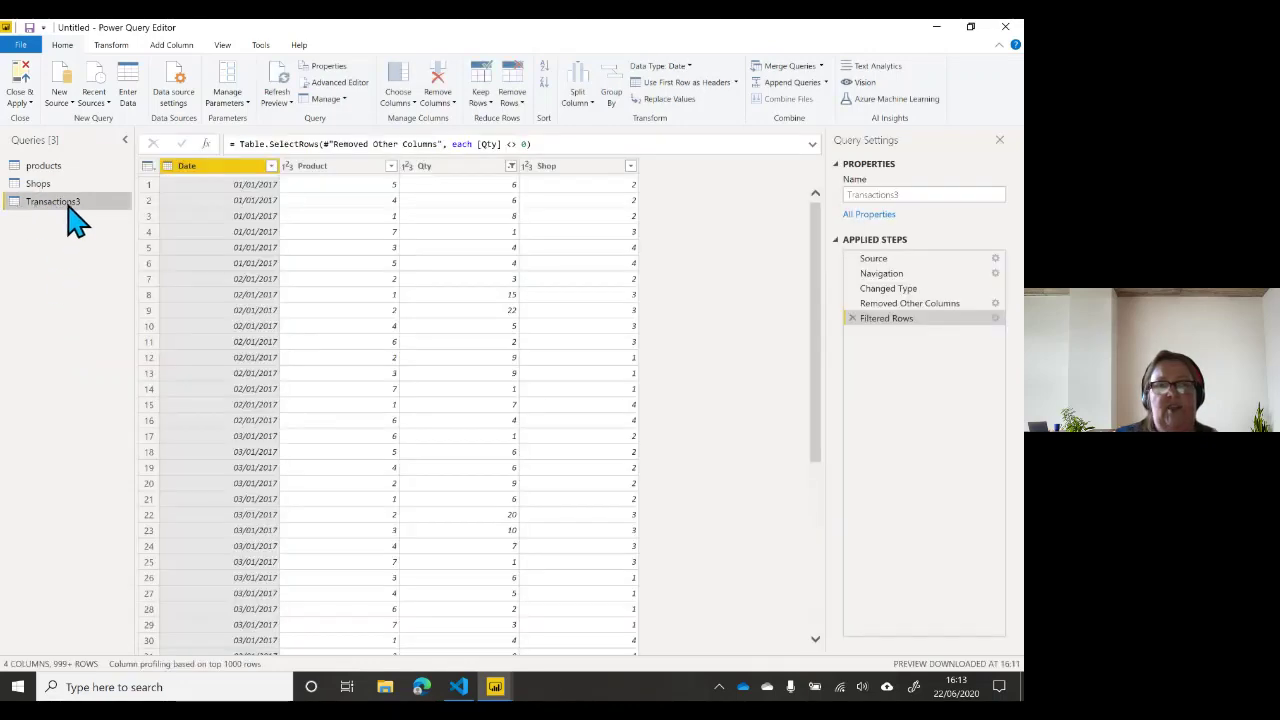
click(923, 193)
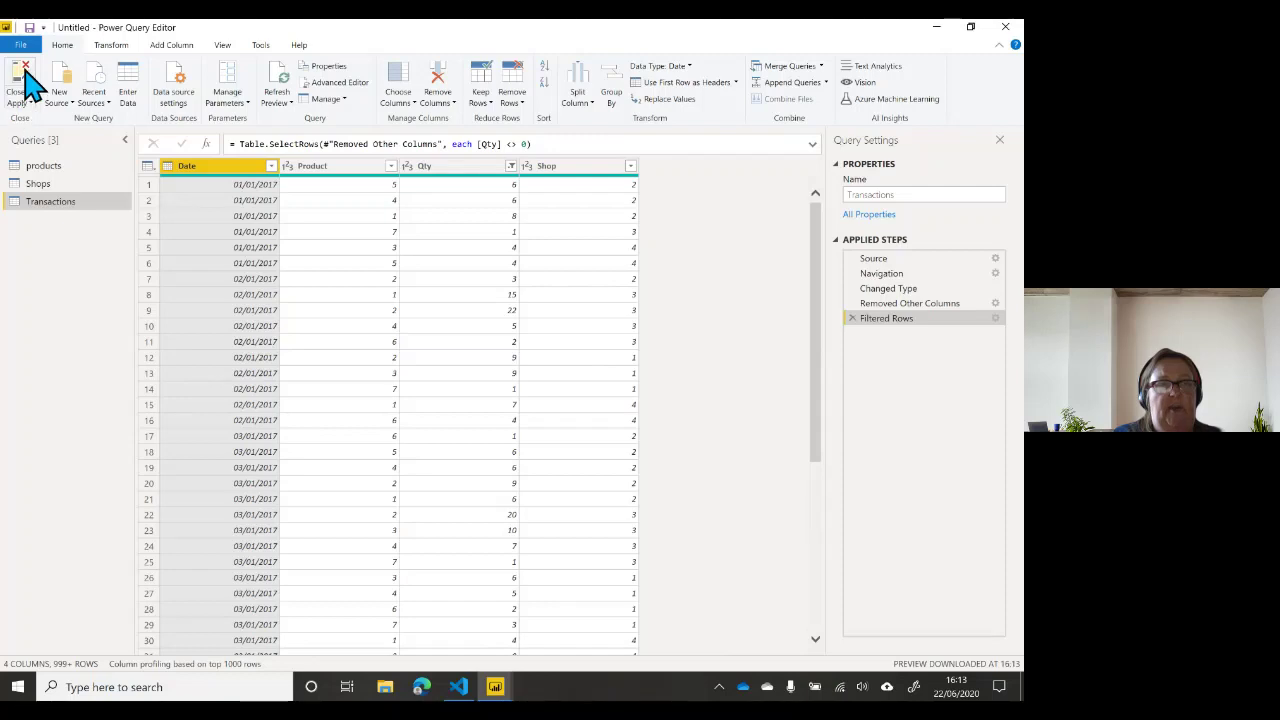
click(33, 85)
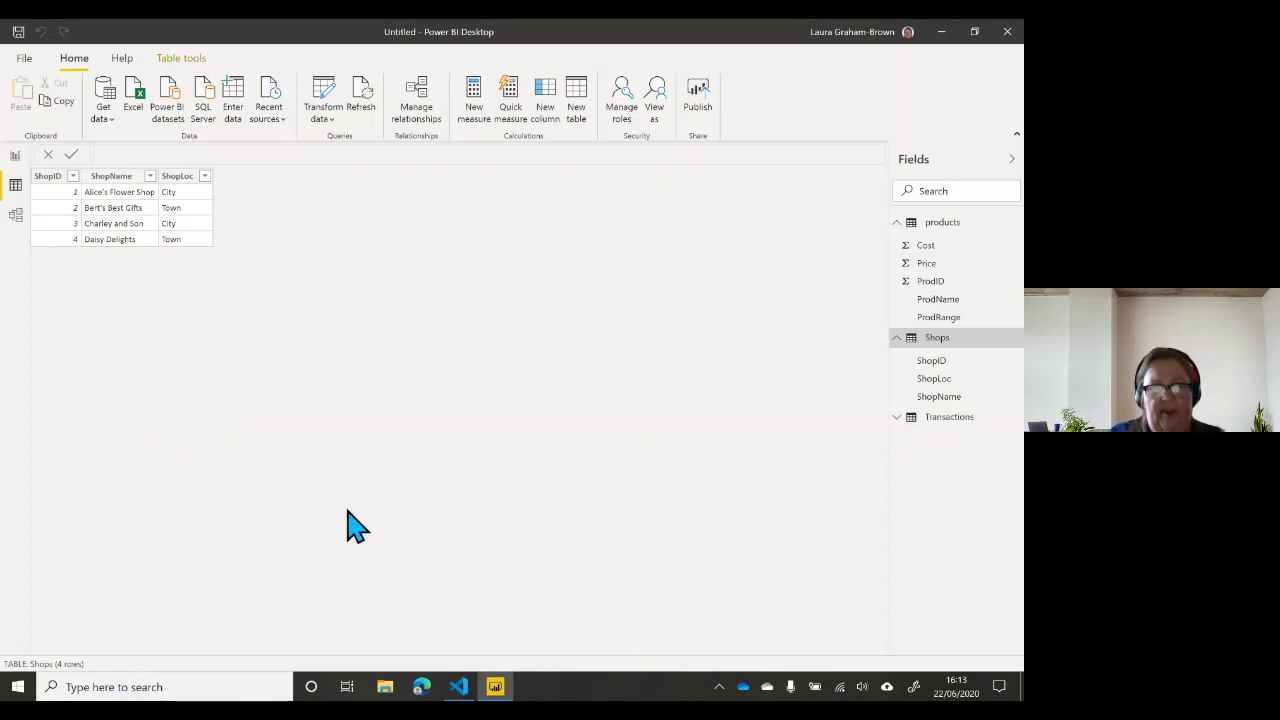
Step: Switch to the Microsoft Teams window of the Power BI Intro | Sales Report meeting
key(alt+Tab)
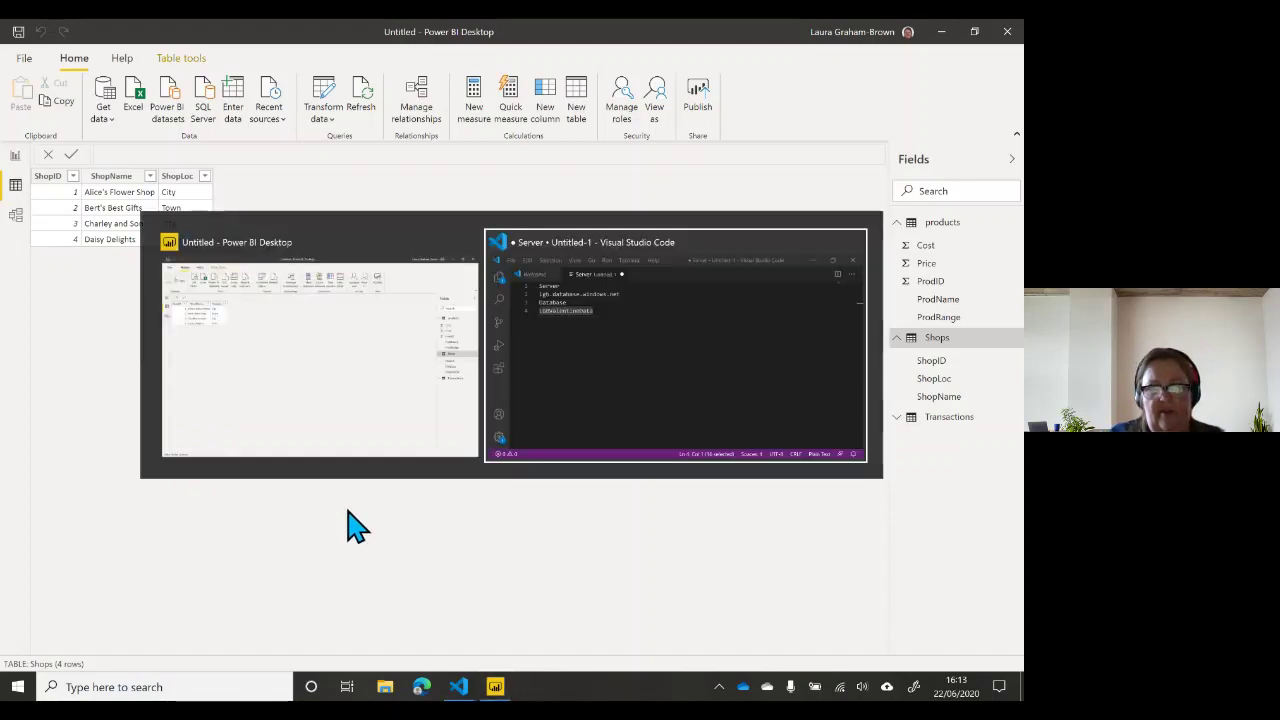
click(330, 425)
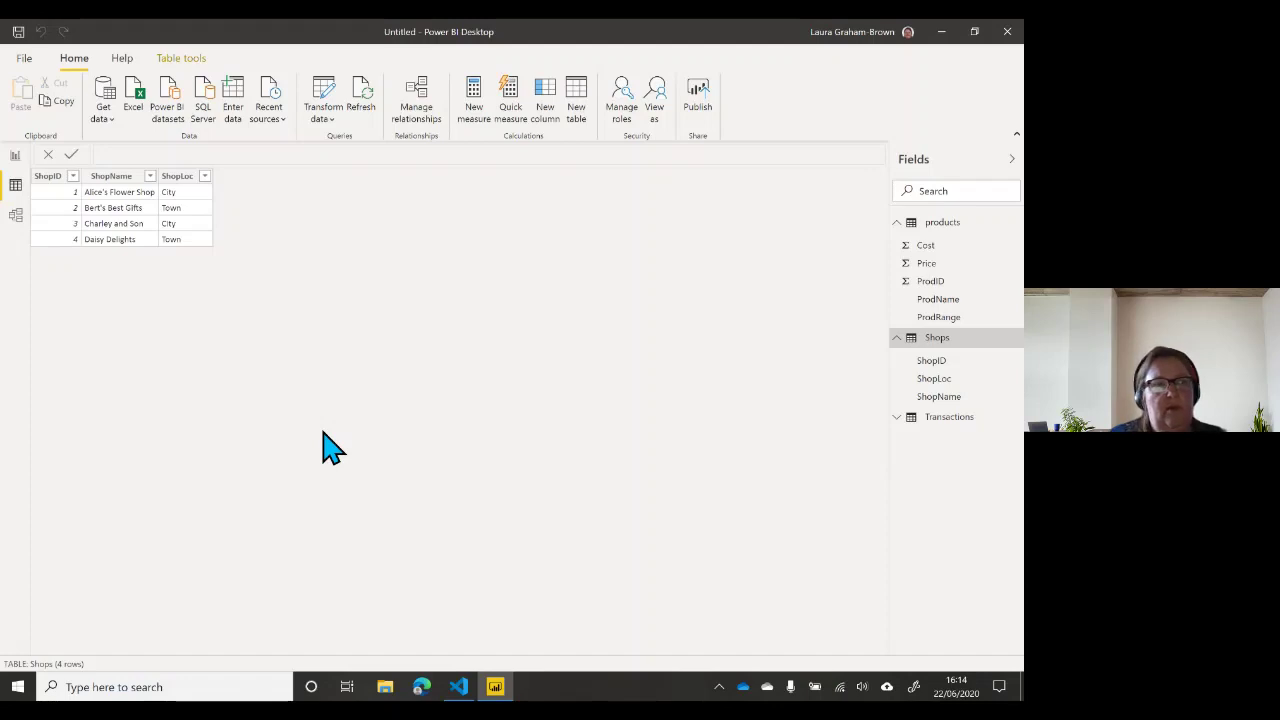
key(alt+Tab)
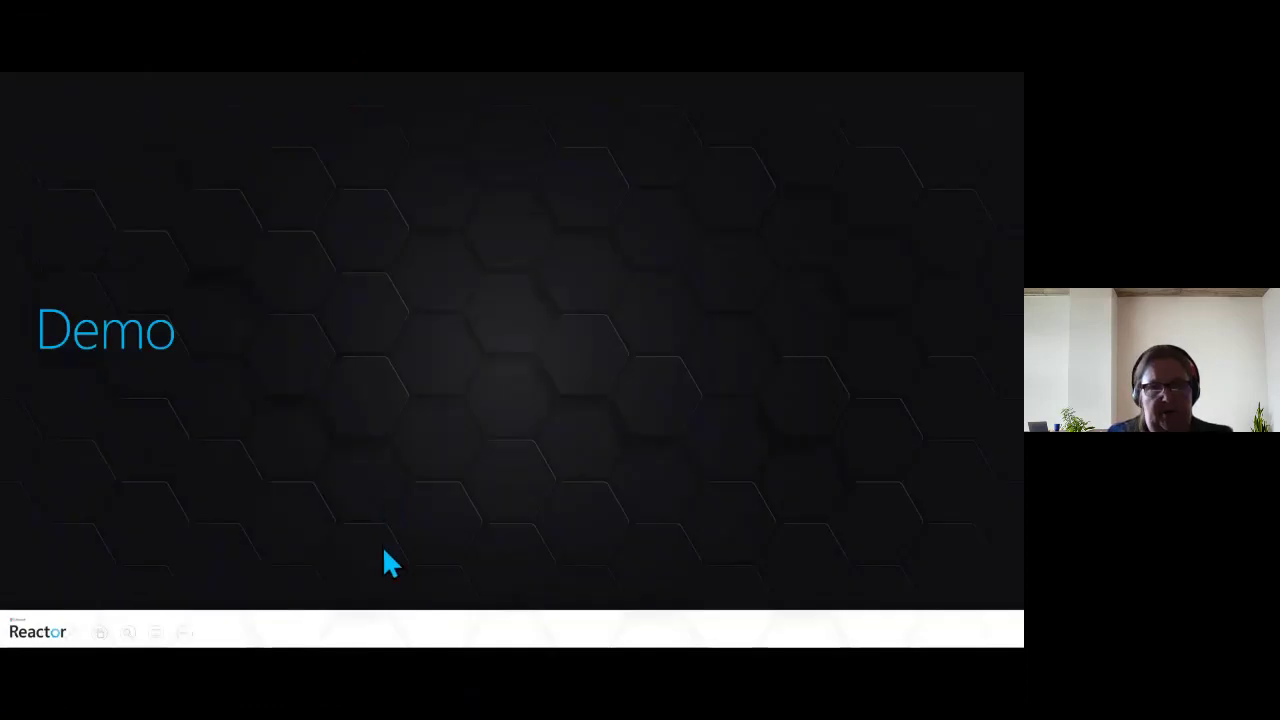
key(alt+Tab)
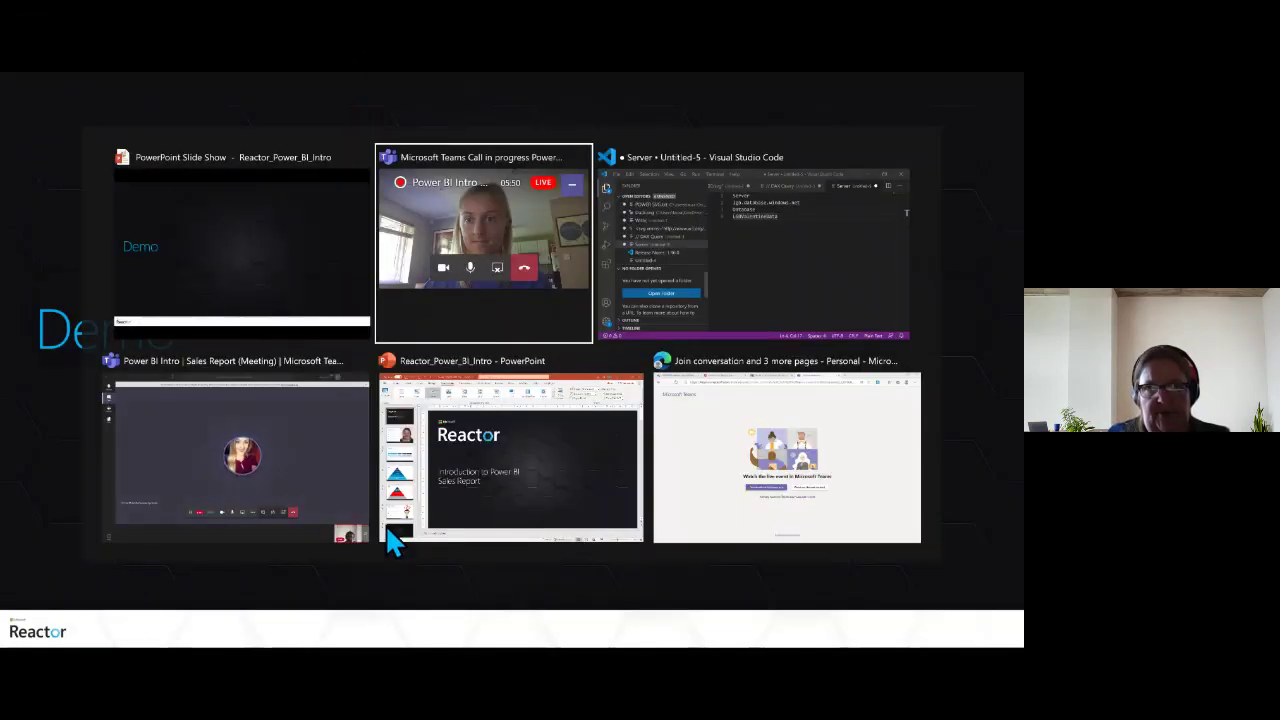
click(296, 466)
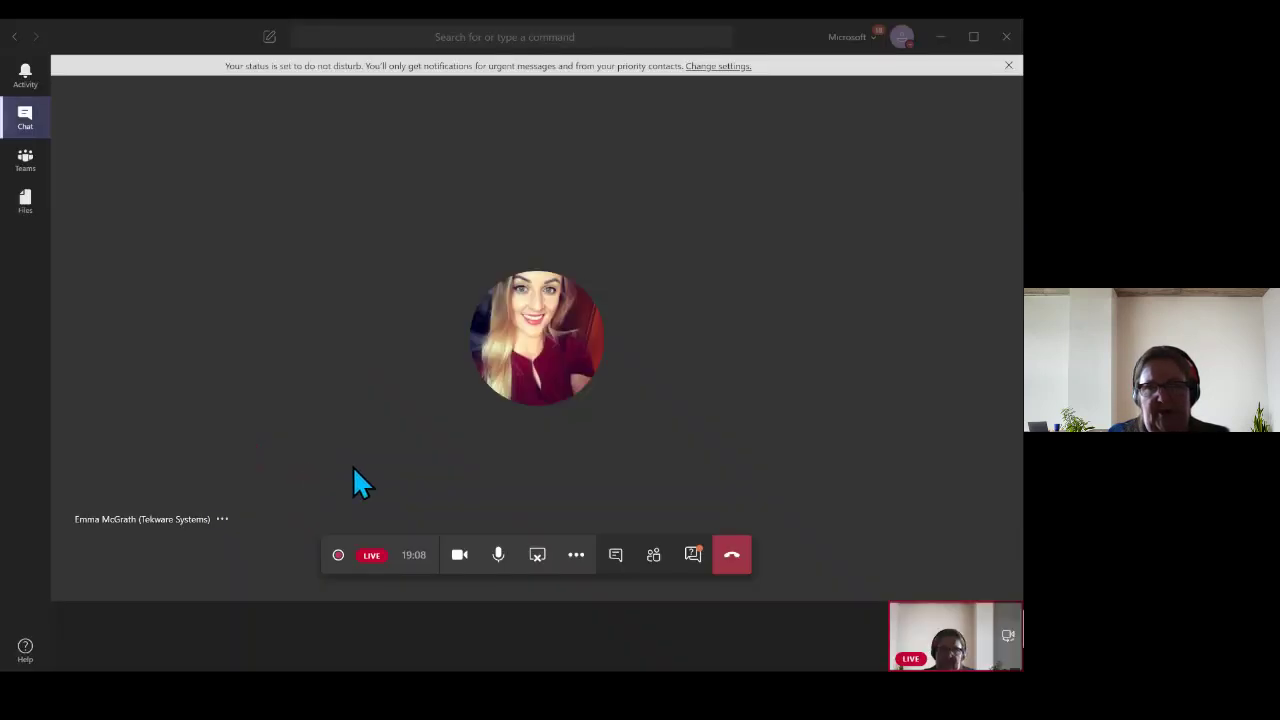
Step: Set the meeting's microphone device to Yeti Stereo Microphone, and open the live event Q&A
click(576, 556)
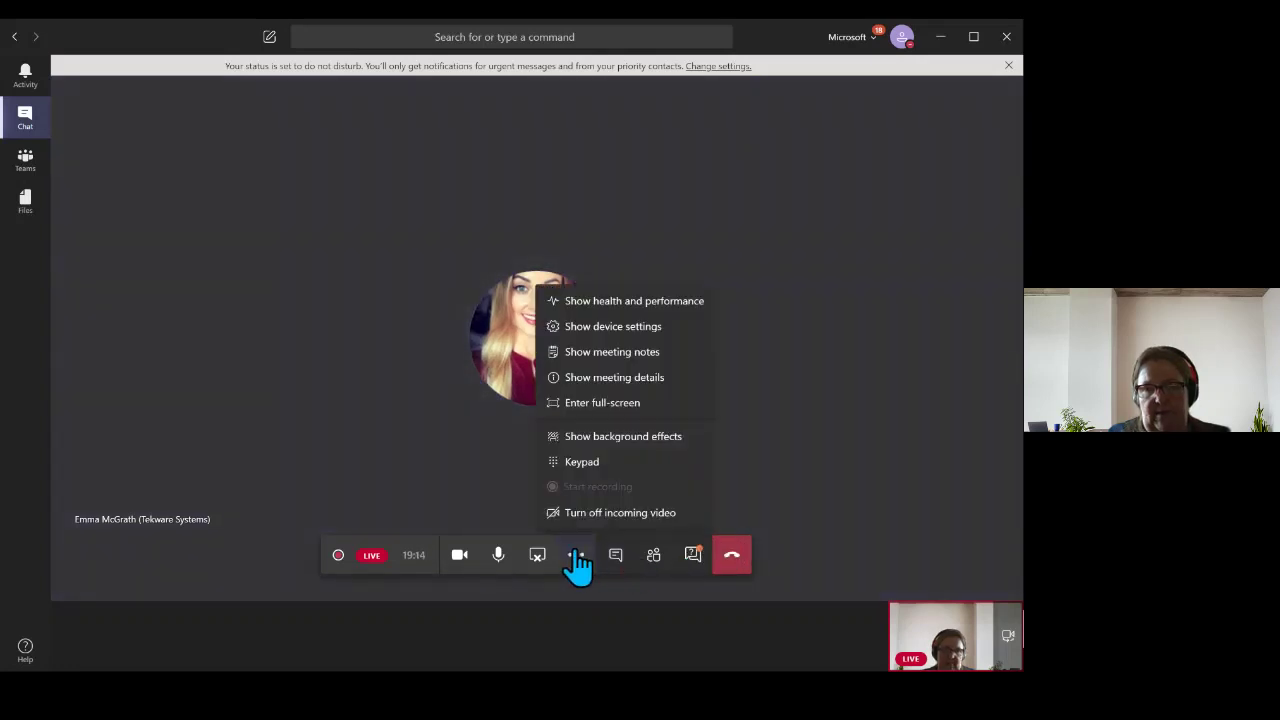
click(628, 340)
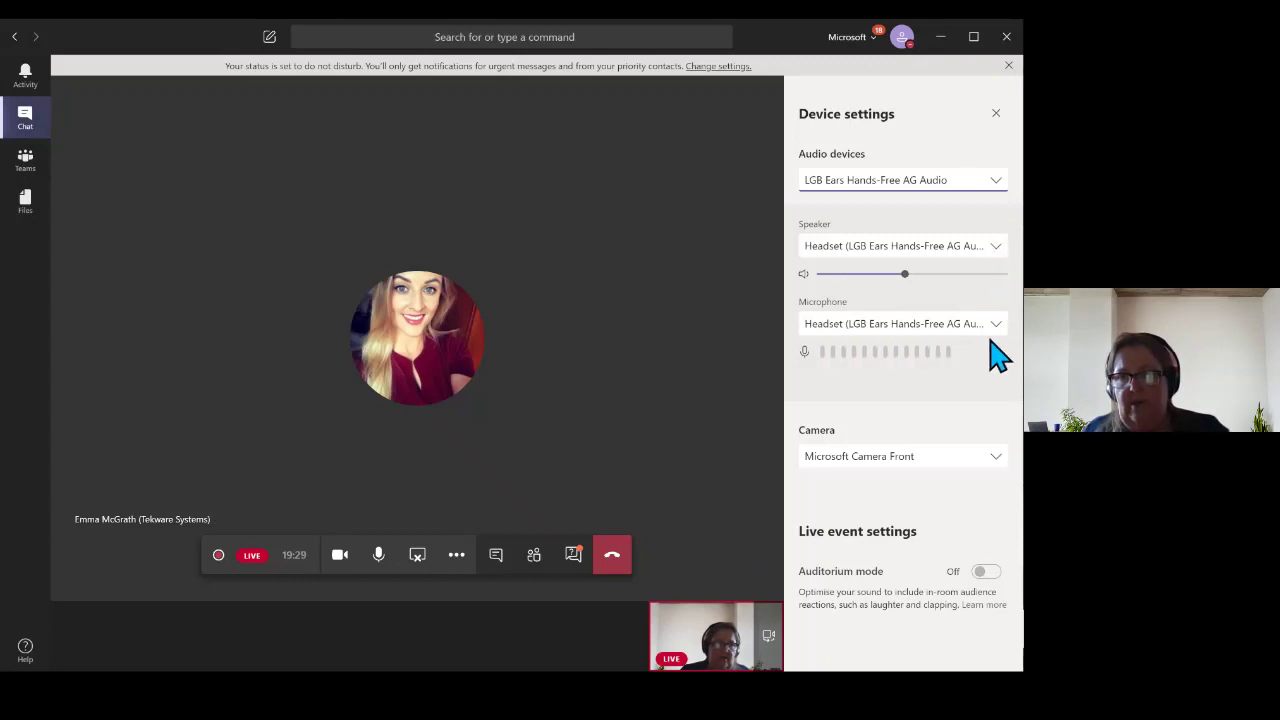
click(997, 328)
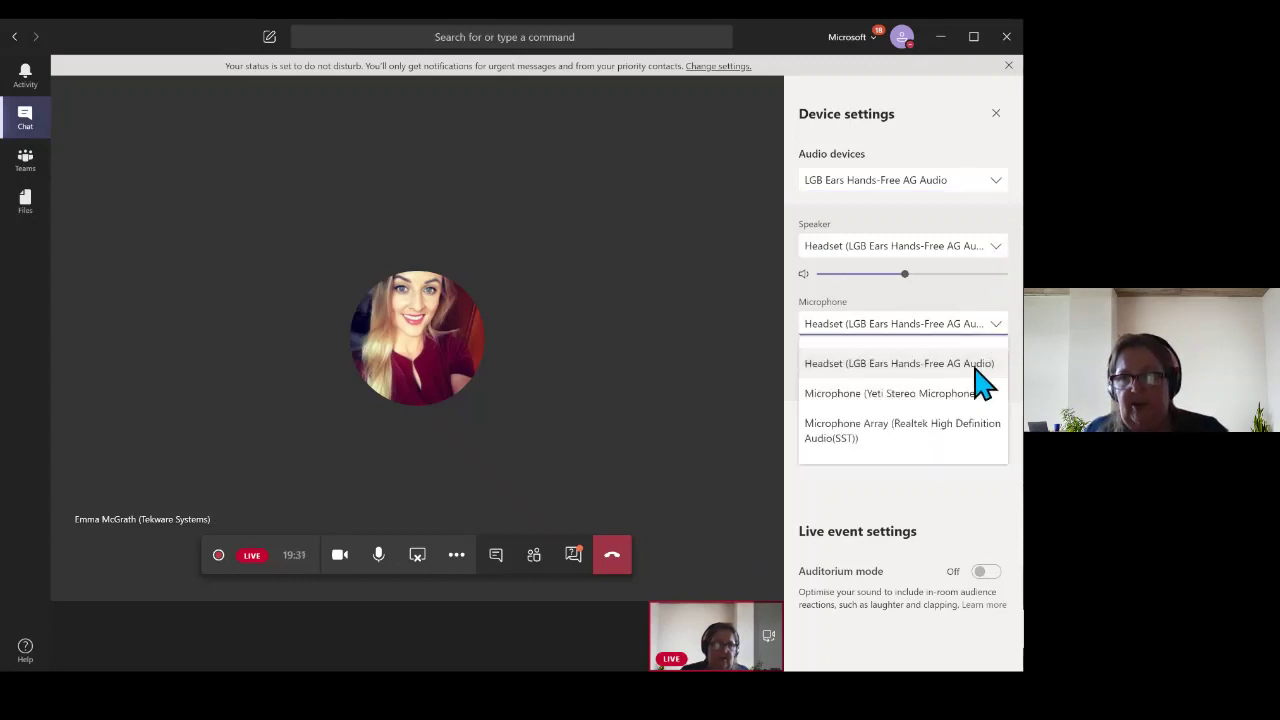
click(910, 394)
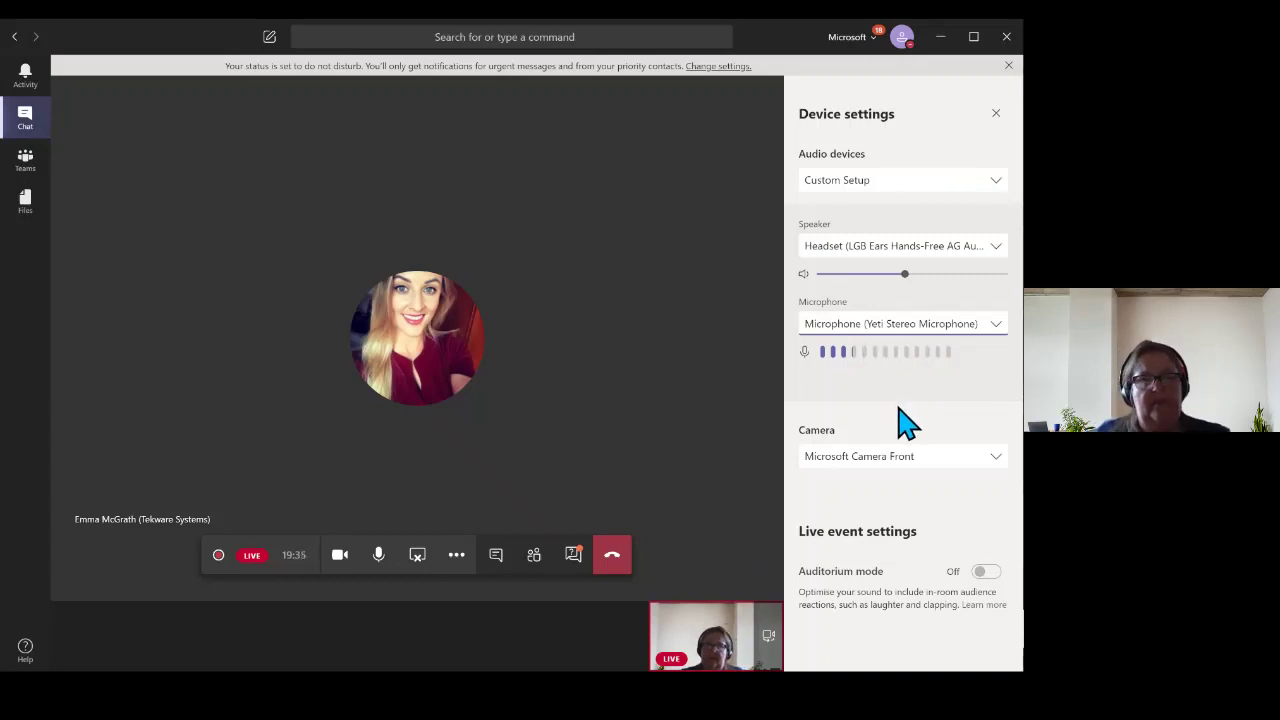
click(995, 113)
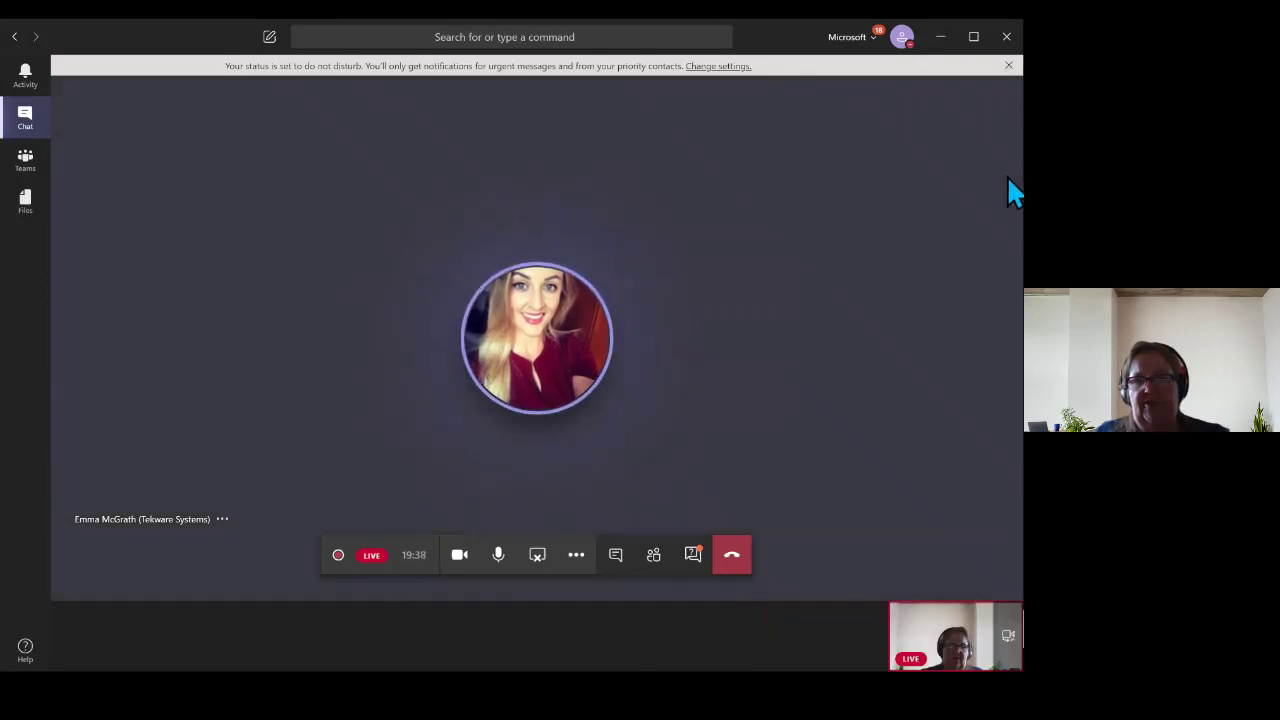
click(693, 555)
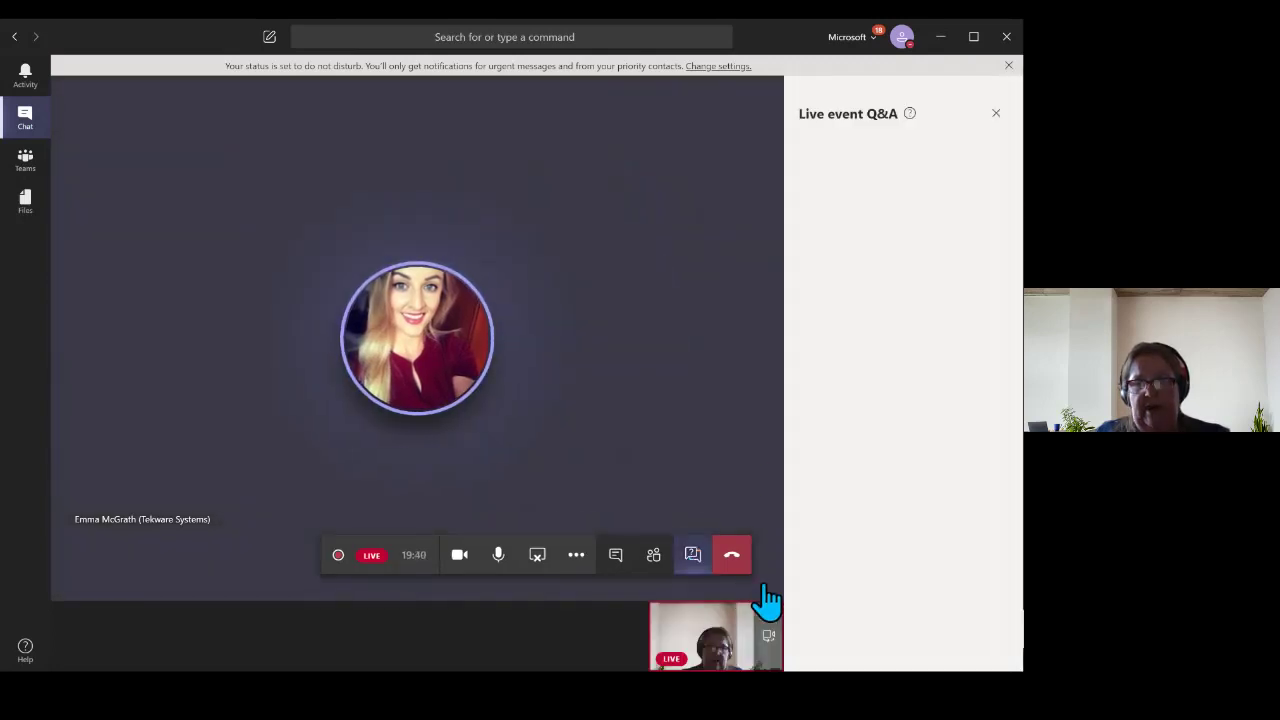
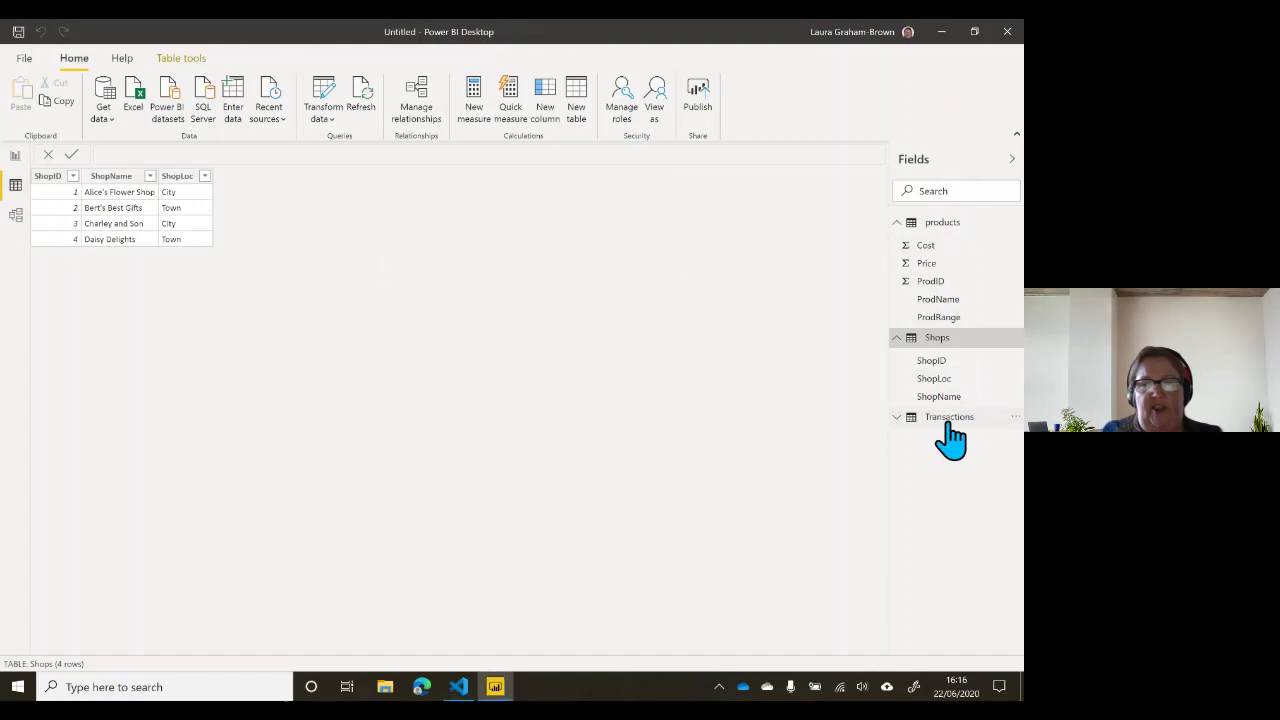
Step: View the loaded Transactions rows in Power BI Desktop, and arrange the model diagram with Shops below products and Transactions beside them
click(949, 422)
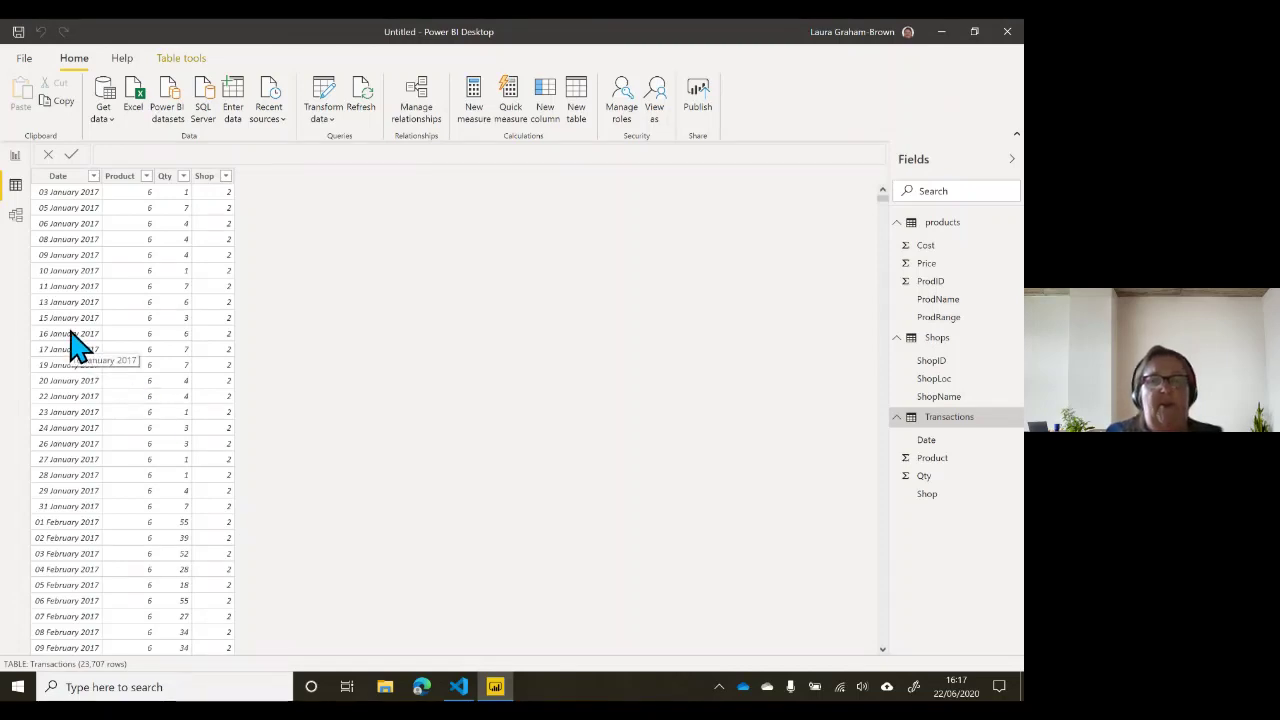
click(16, 216)
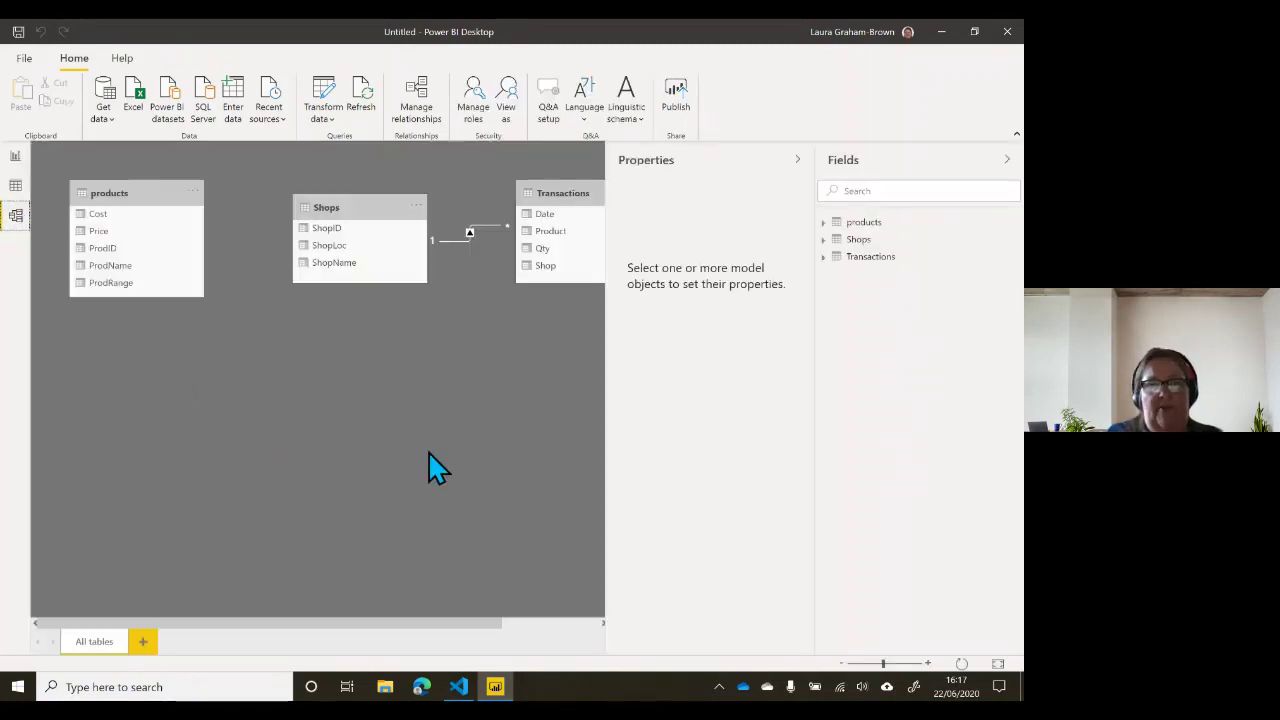
click(797, 160)
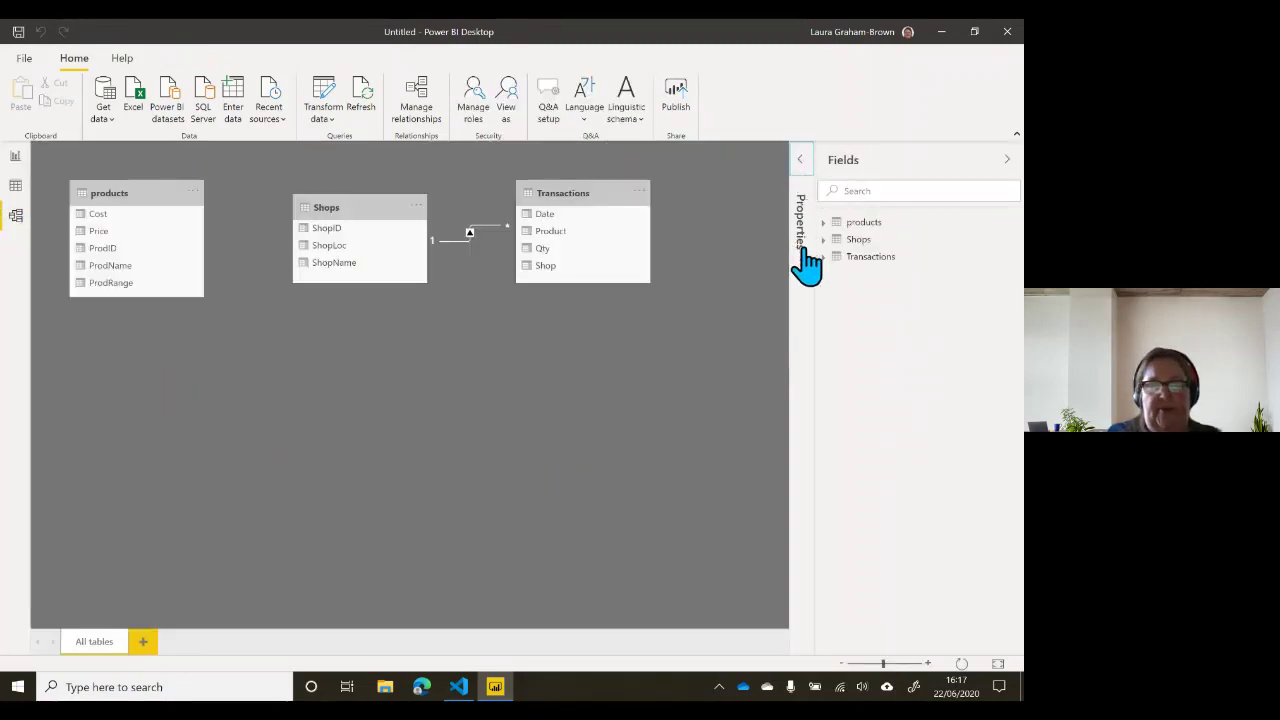
drag(340, 209, 108, 373)
drag(600, 192, 446, 277)
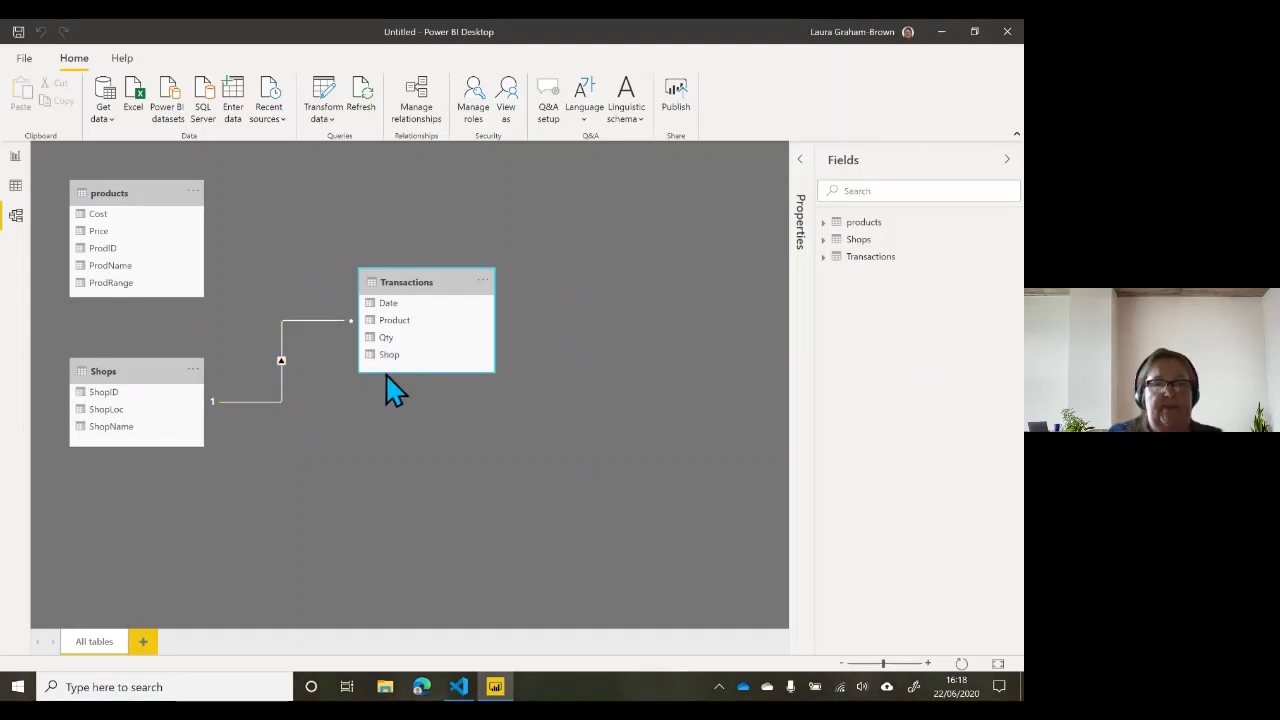
Step: Relate the Product field of Transactions to ProdID in products, and review the new relationship's properties without changing them
click(405, 324)
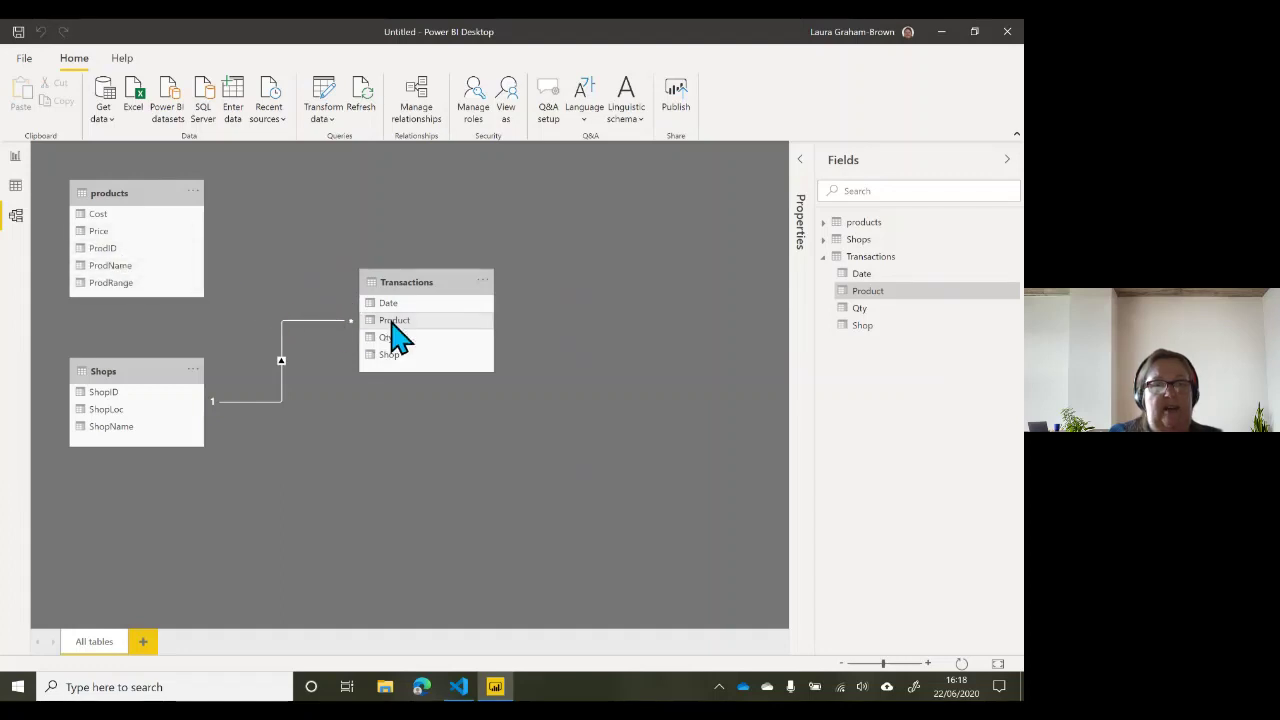
drag(392, 322, 117, 250)
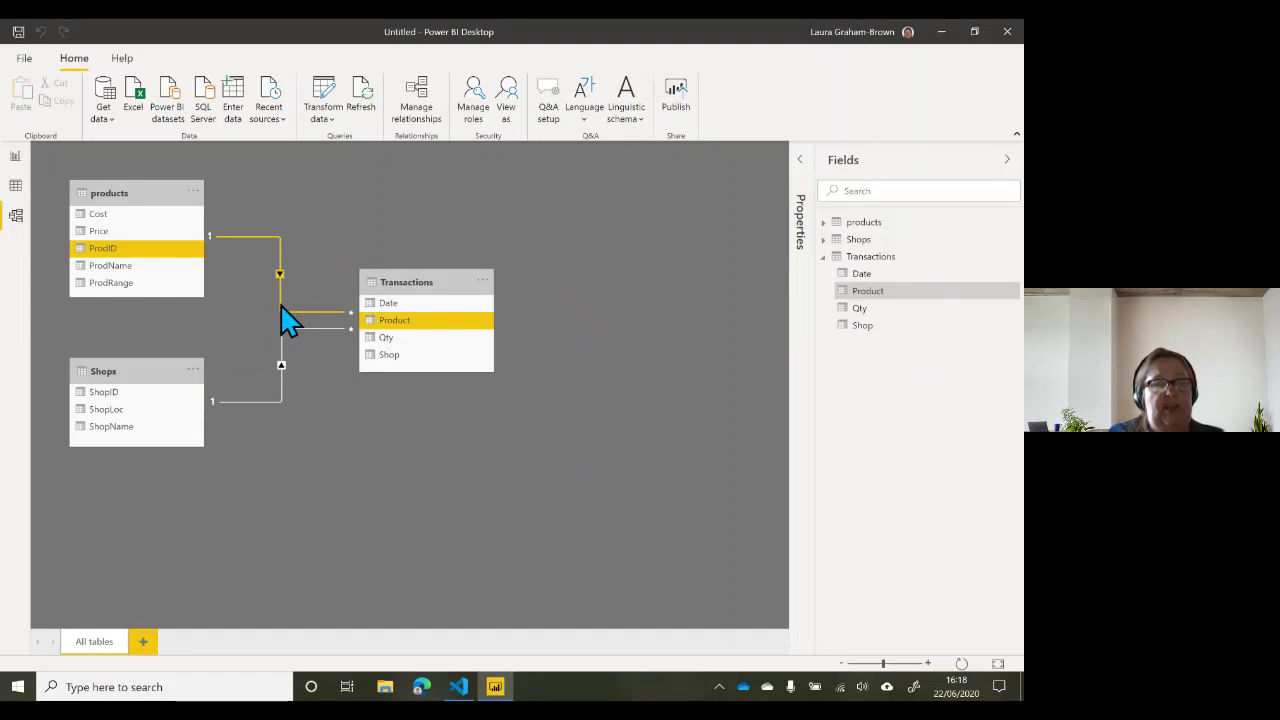
right_click(285, 318)
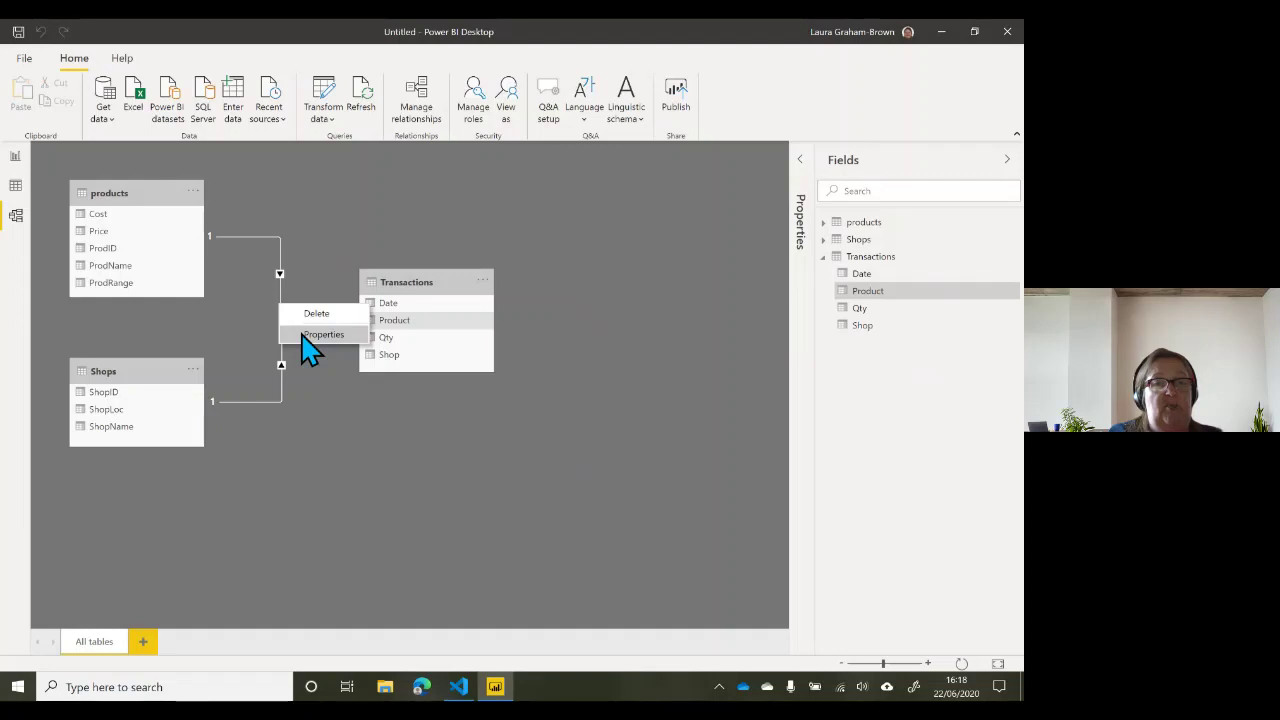
click(302, 335)
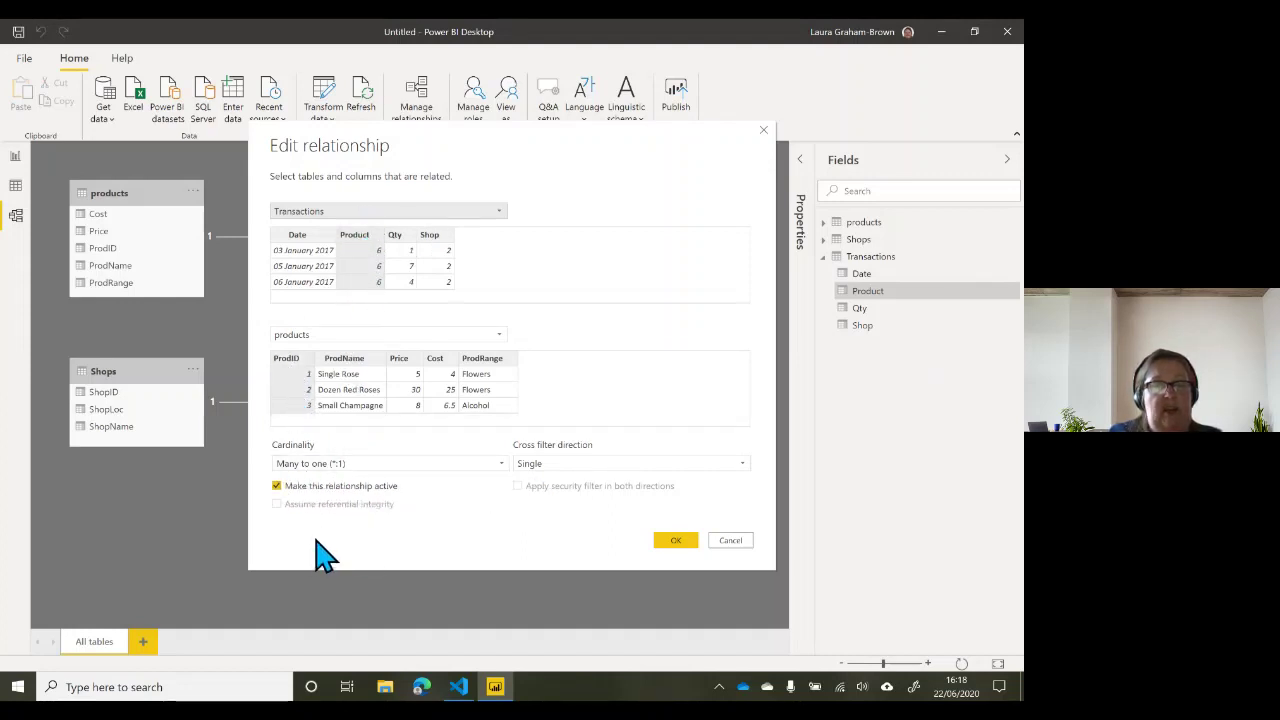
click(730, 541)
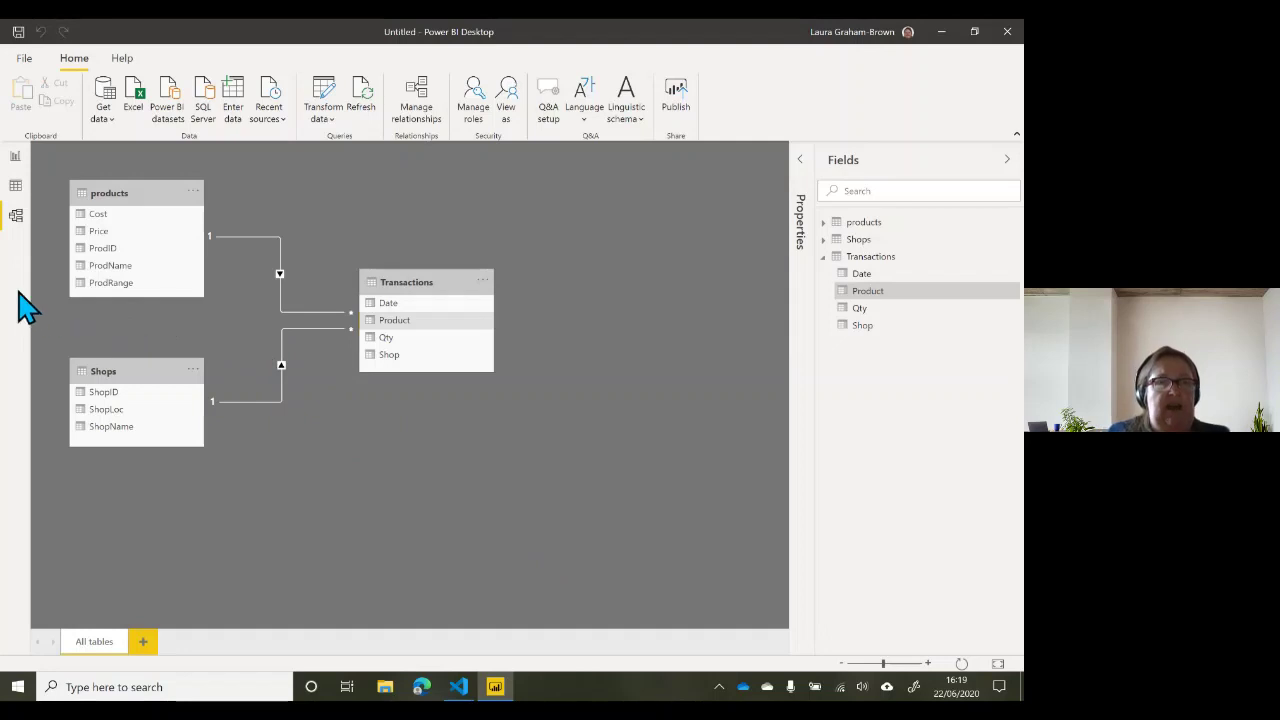
Step: Add a stacked bar chart to the blank report page, collapse the filters, and move and enlarge the chart to fill the page's left half
click(15, 158)
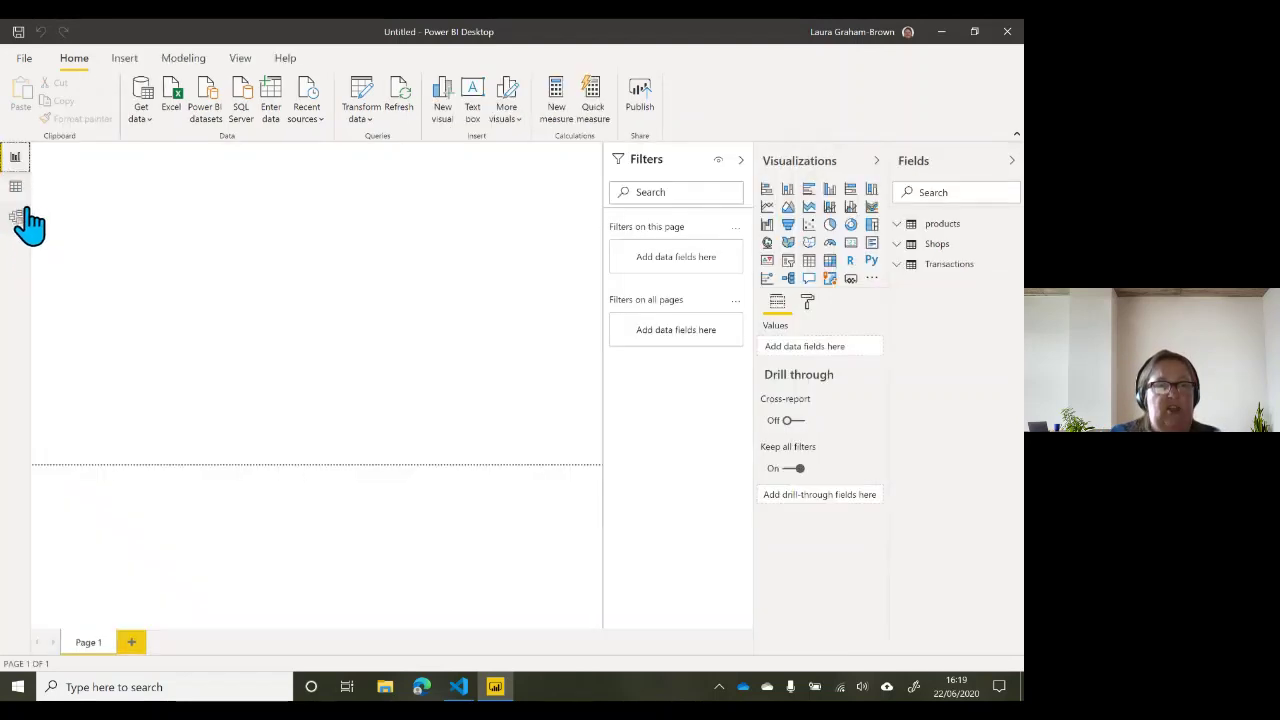
click(741, 162)
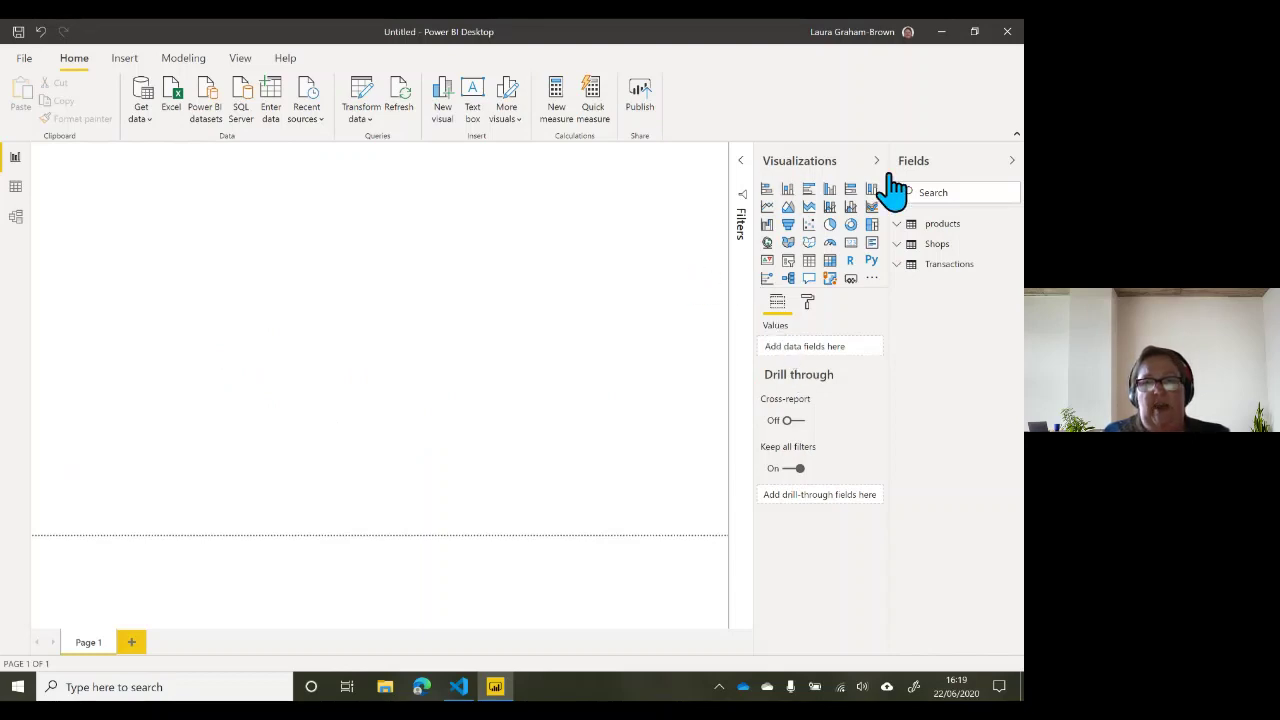
click(767, 189)
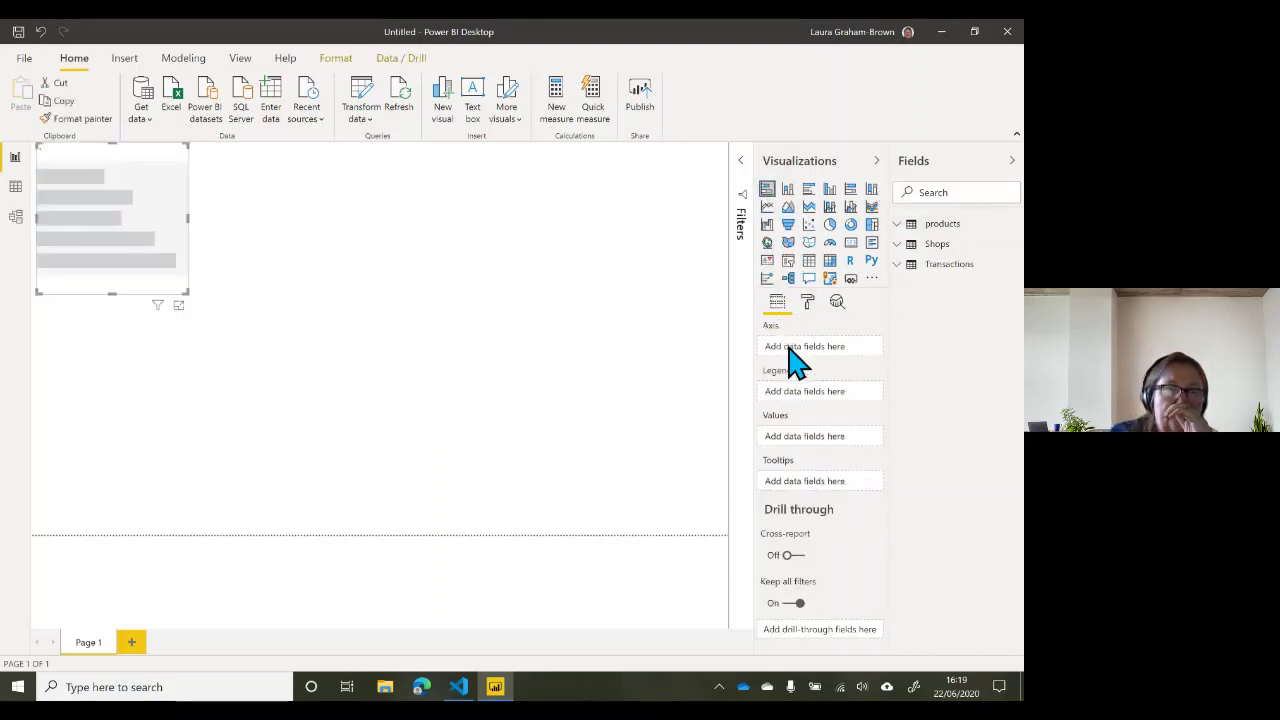
drag(145, 157, 150, 286)
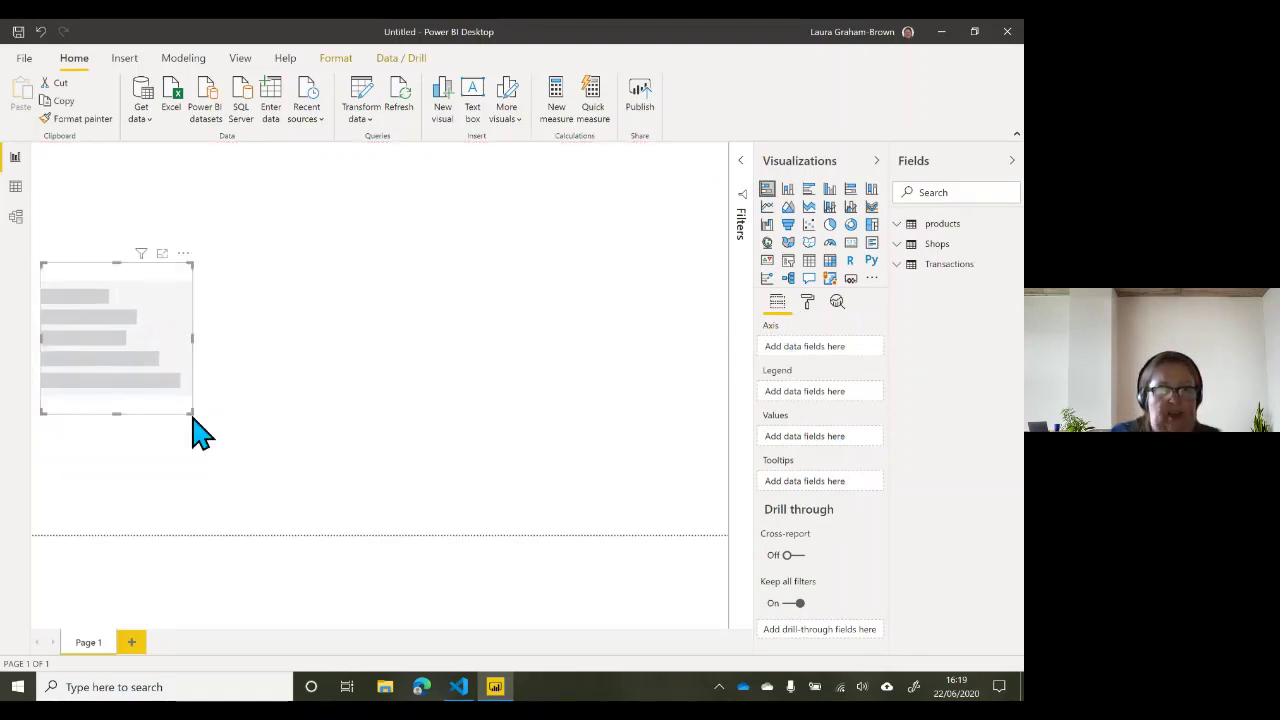
drag(187, 415, 201, 429)
drag(228, 477, 257, 514)
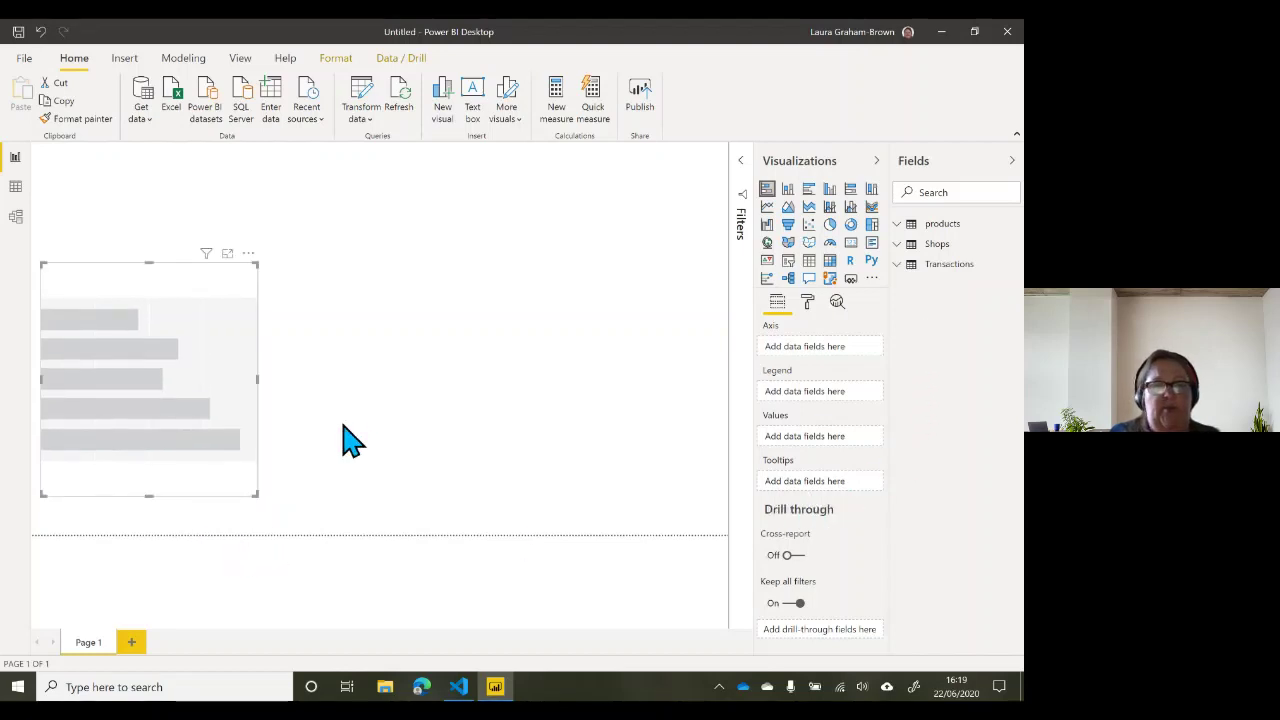
drag(258, 379, 366, 383)
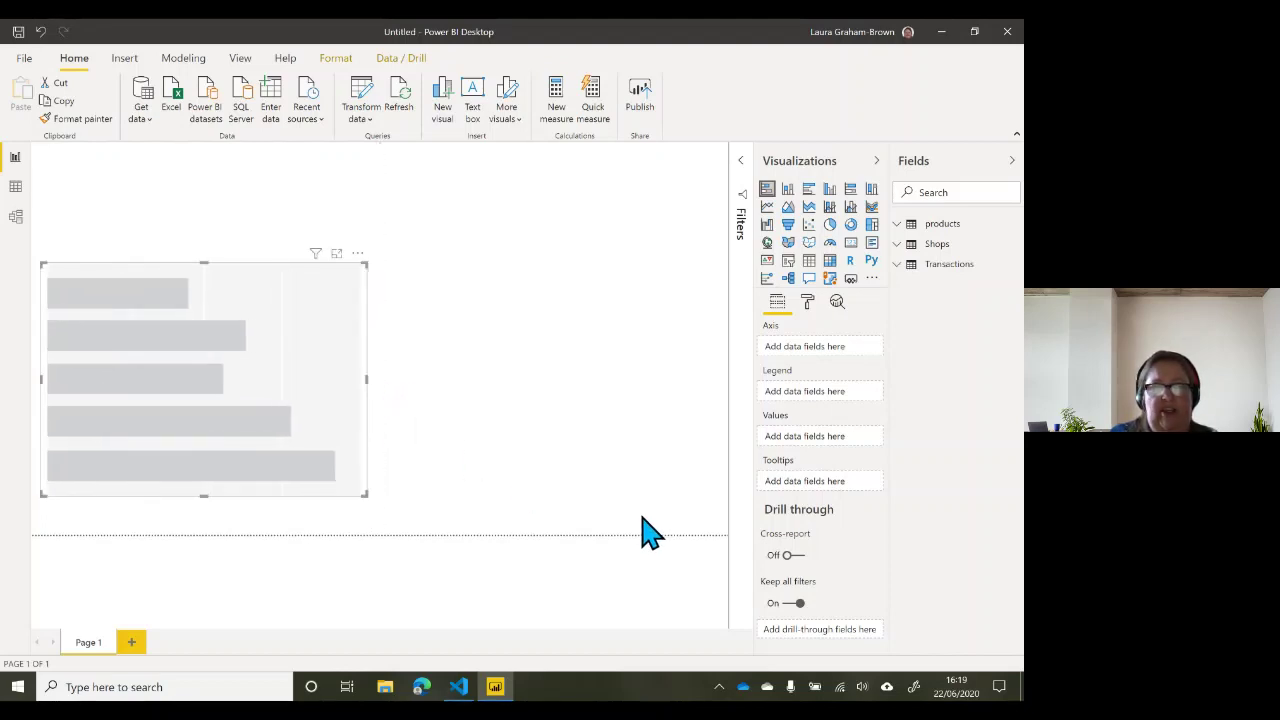
Step: Set the bar chart's axis to ProdName from products and its values to Qty from Transactions, and inspect the product quantities
click(900, 224)
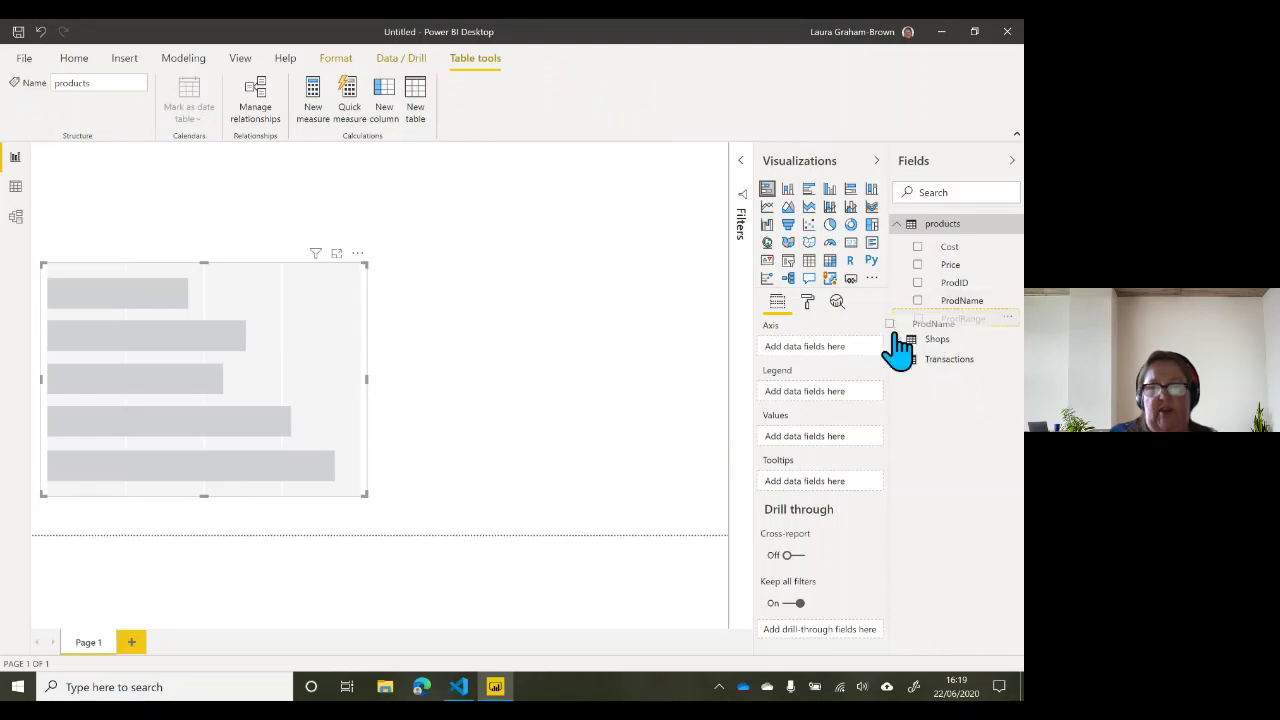
drag(845, 408, 845, 408)
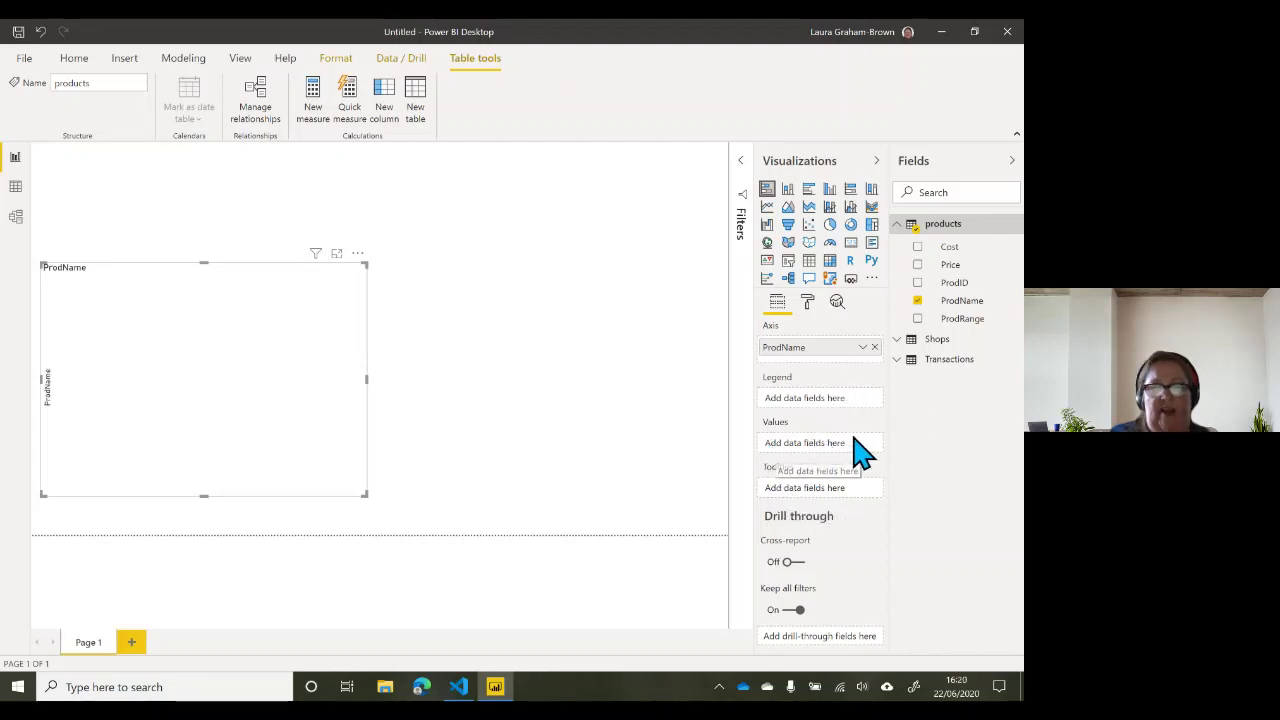
click(899, 361)
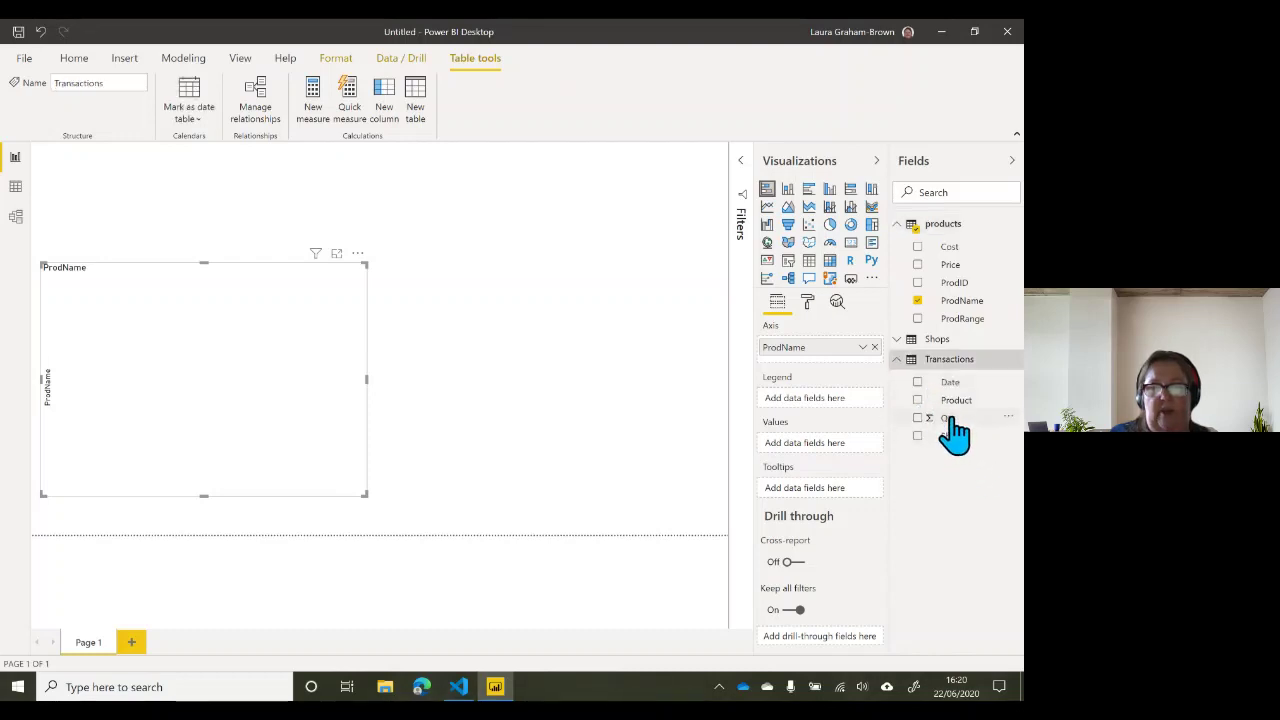
drag(955, 430, 803, 511)
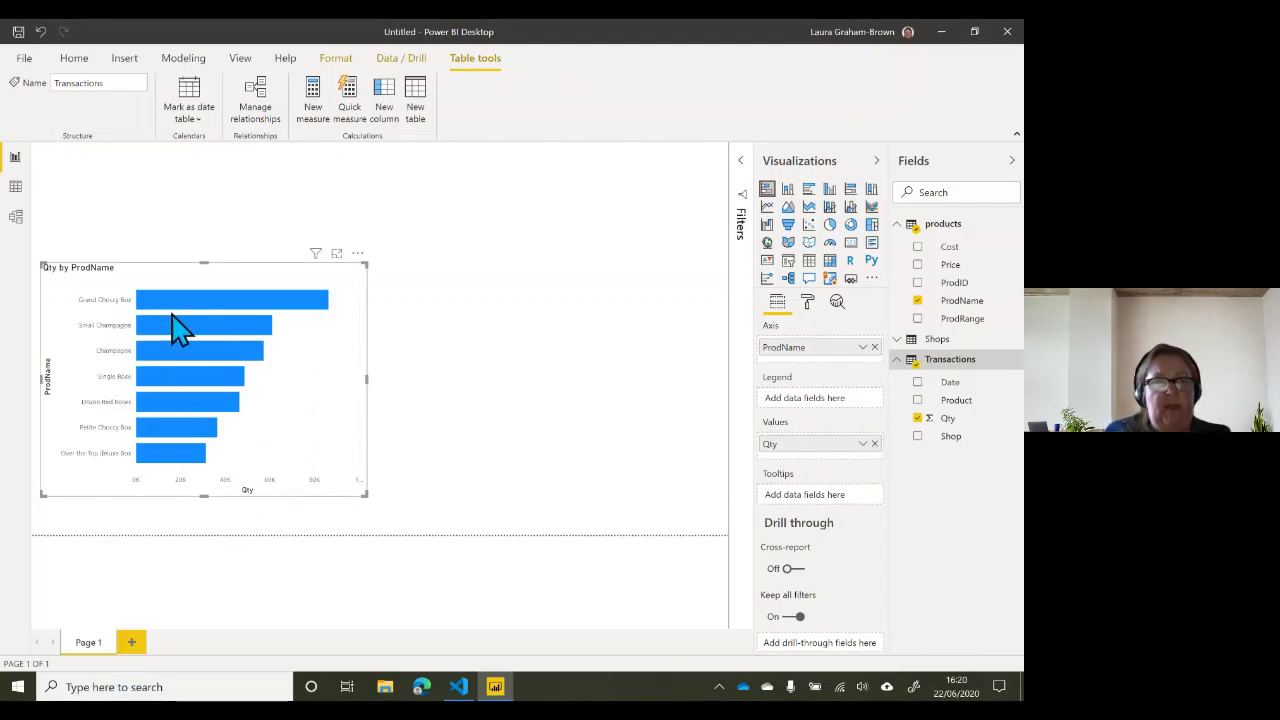
mouse_move(219, 302)
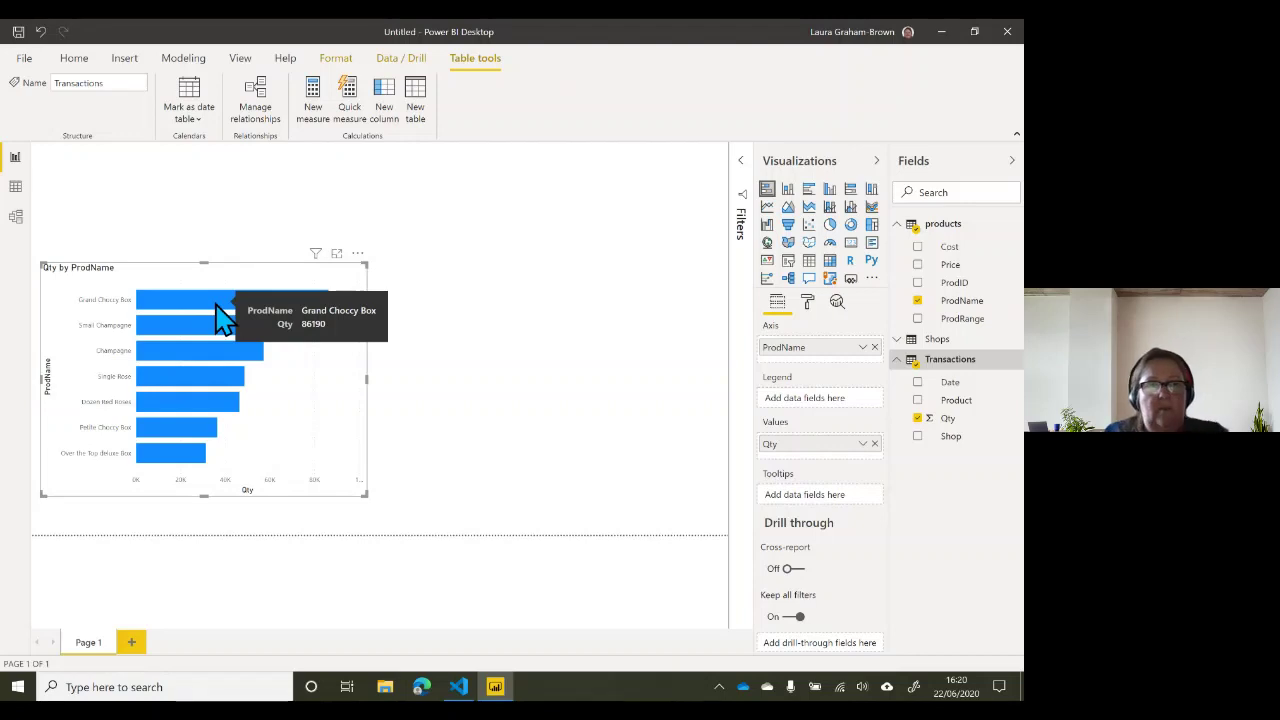
mouse_move(214, 437)
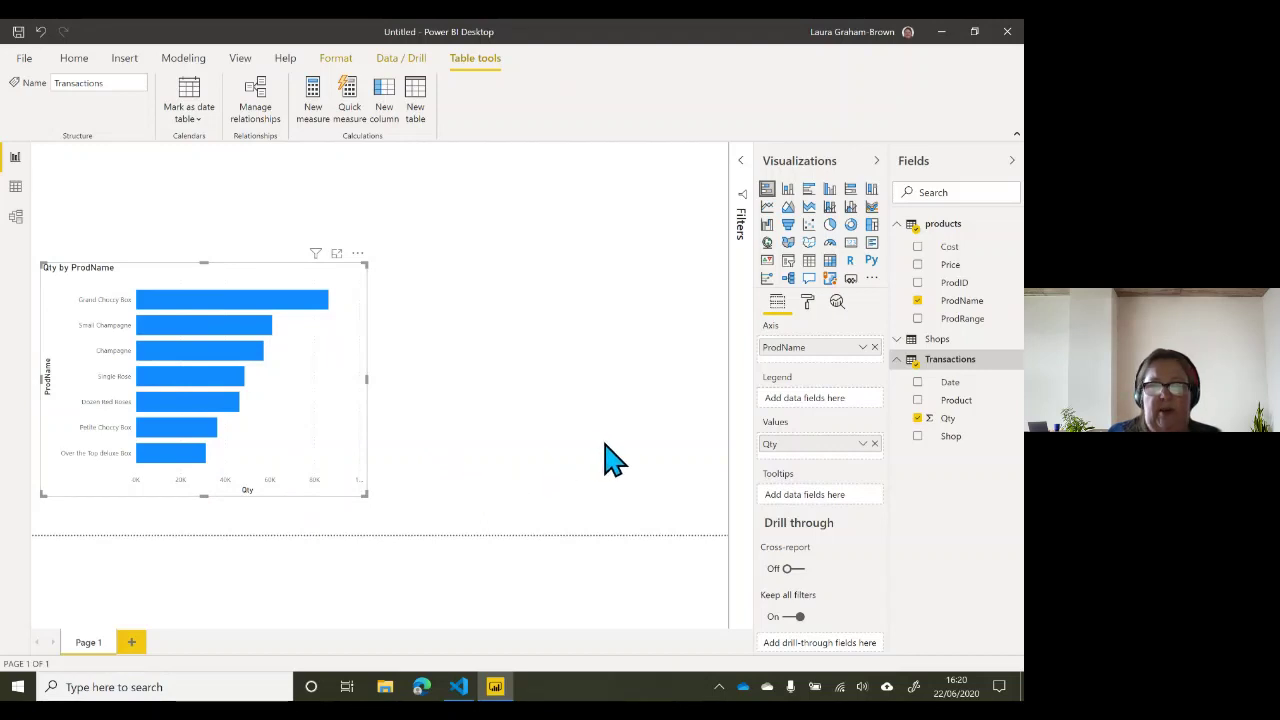
Step: Add a separate treemap to the report page and align it beside the Qty by ProdName bar chart
click(567, 408)
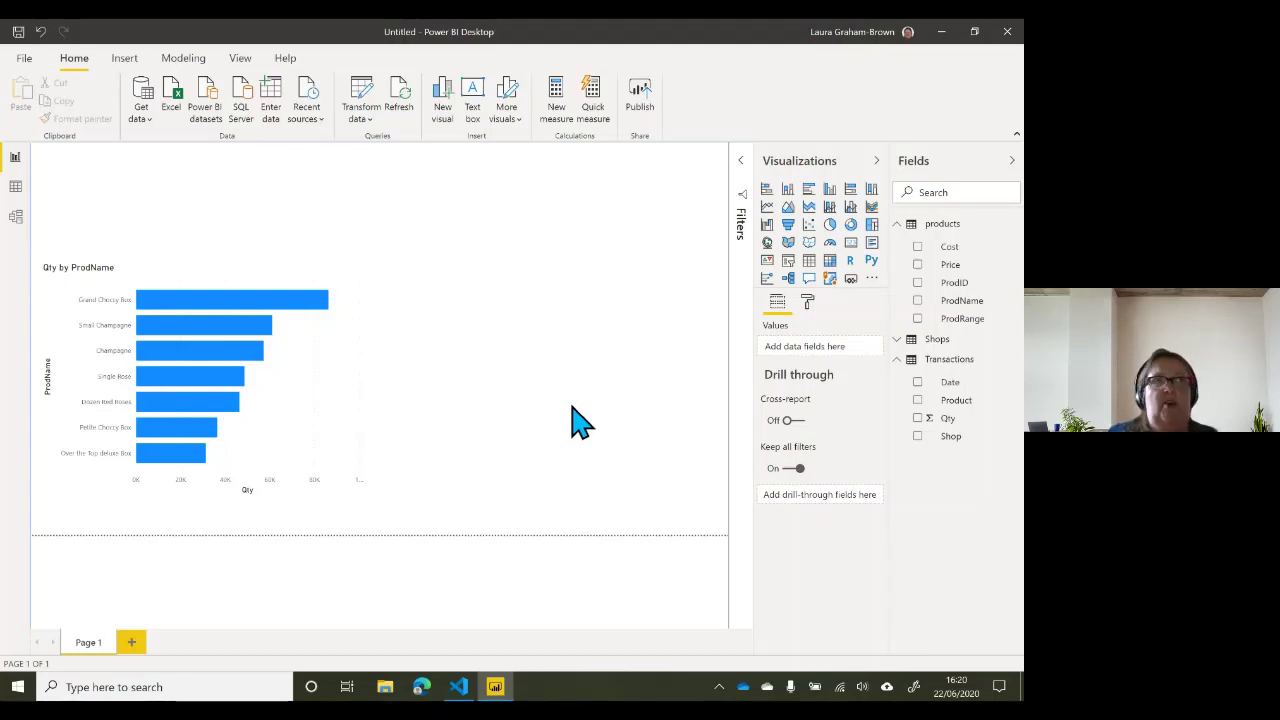
click(872, 226)
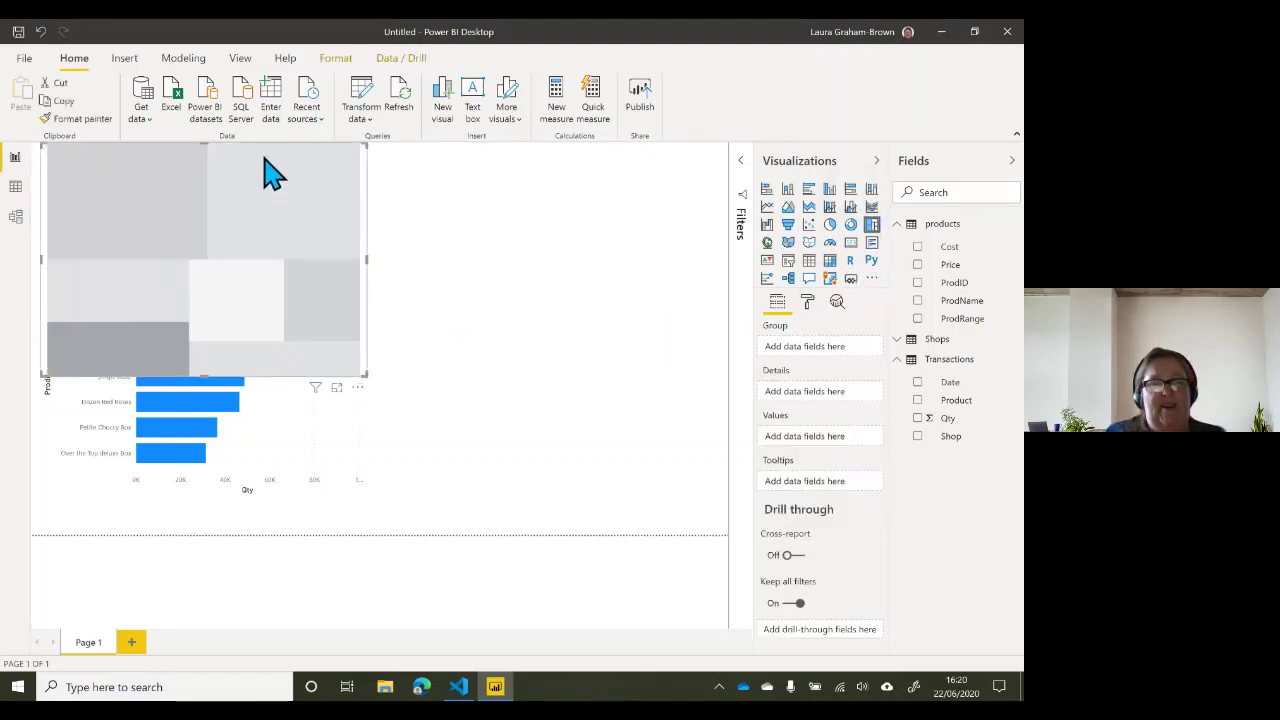
drag(338, 190, 603, 279)
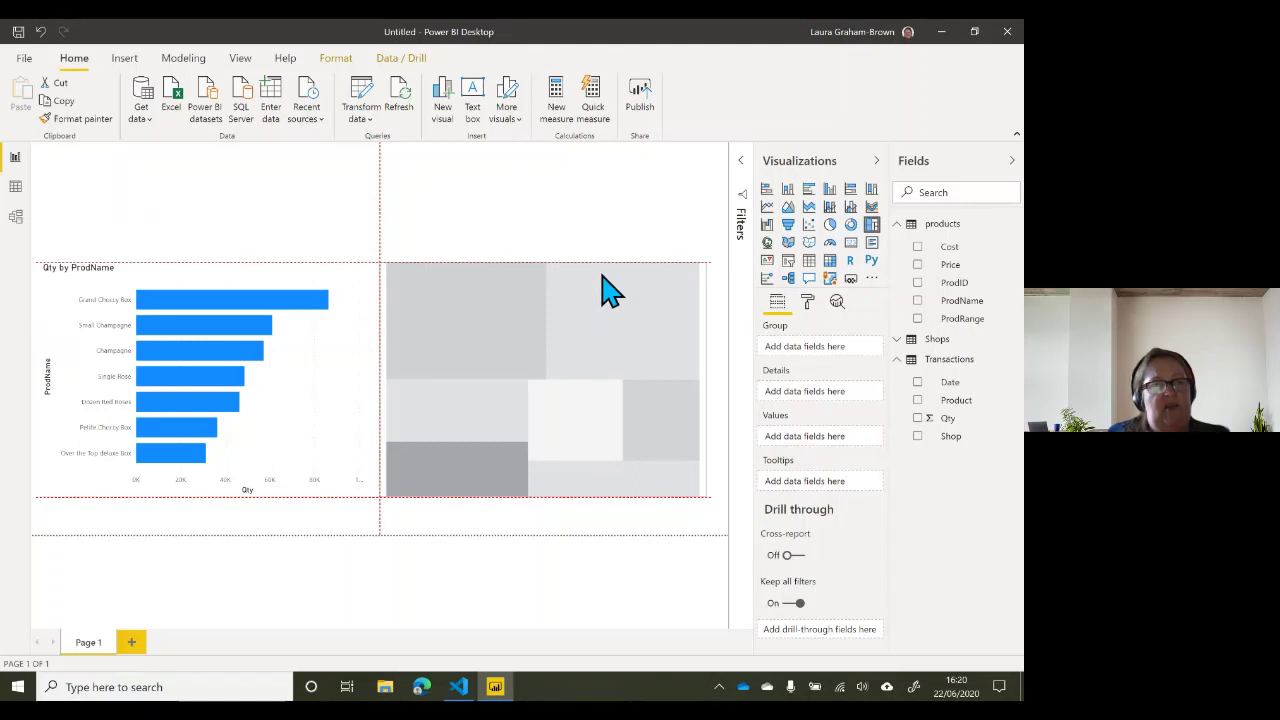
drag(603, 279, 603, 279)
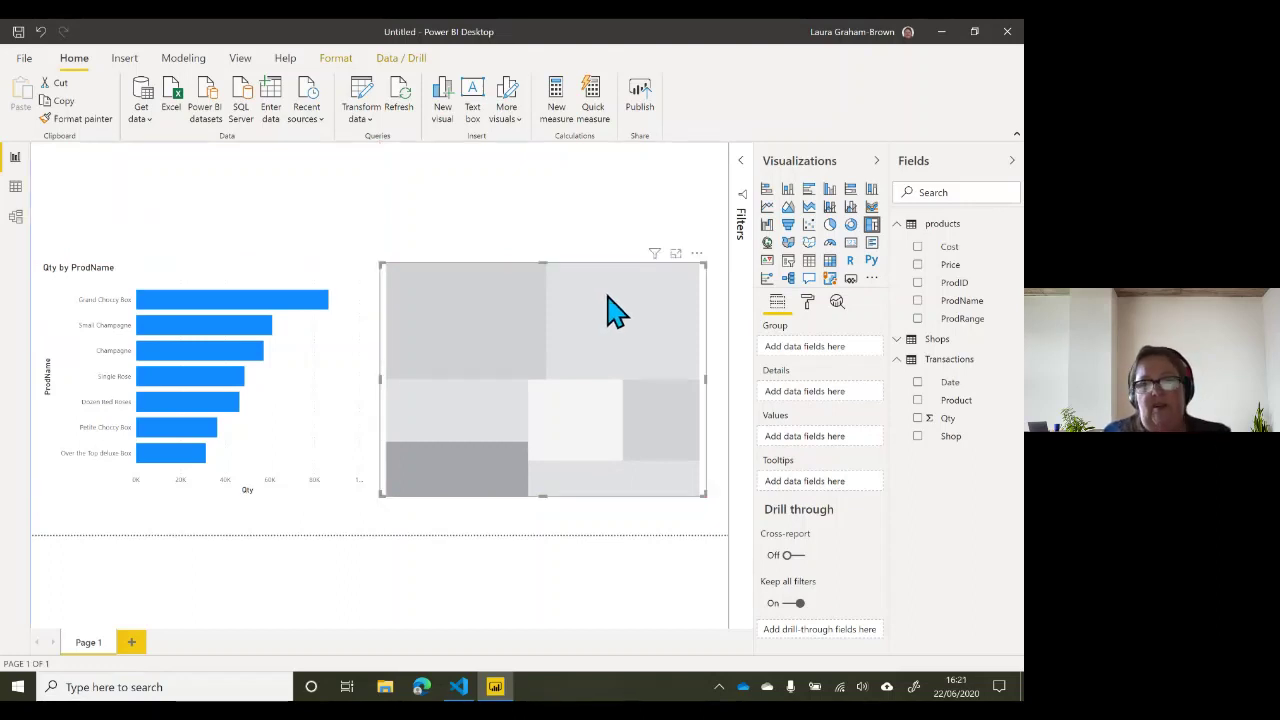
Step: Group the treemap by ShopName from Shops with Qty from Transactions as its values, and inspect the shop quantities
click(900, 342)
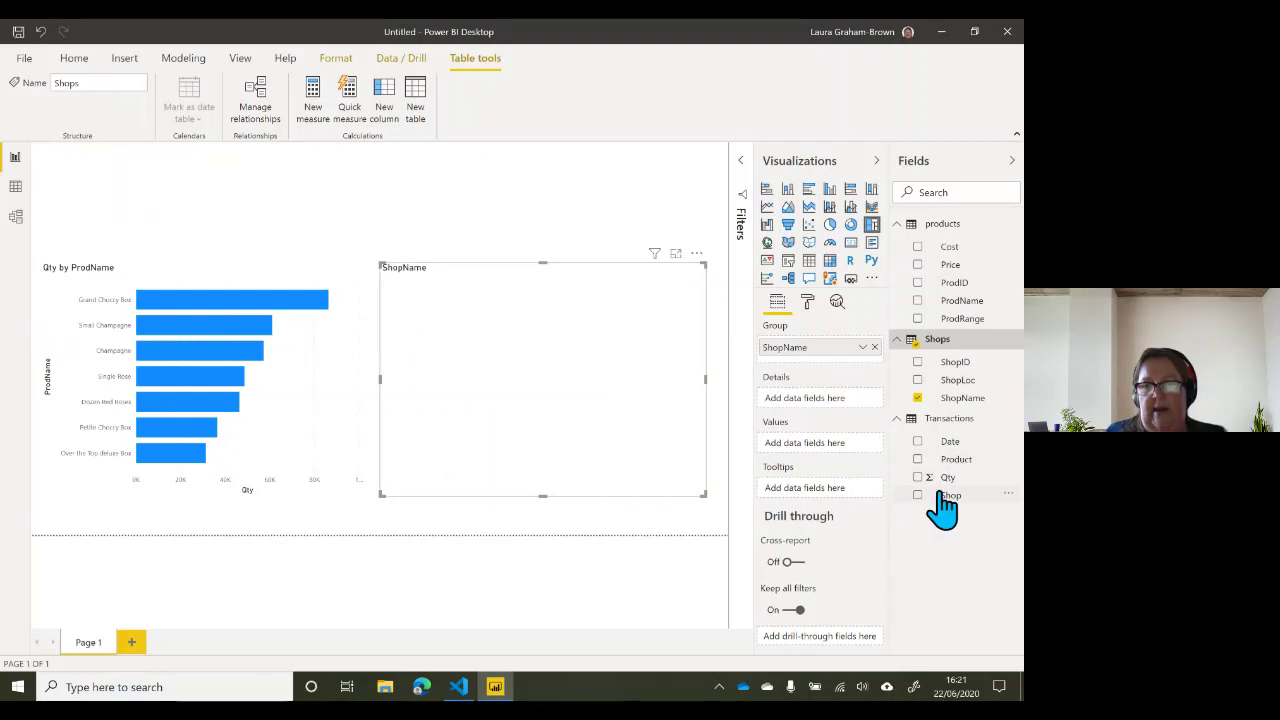
drag(948, 477, 838, 445)
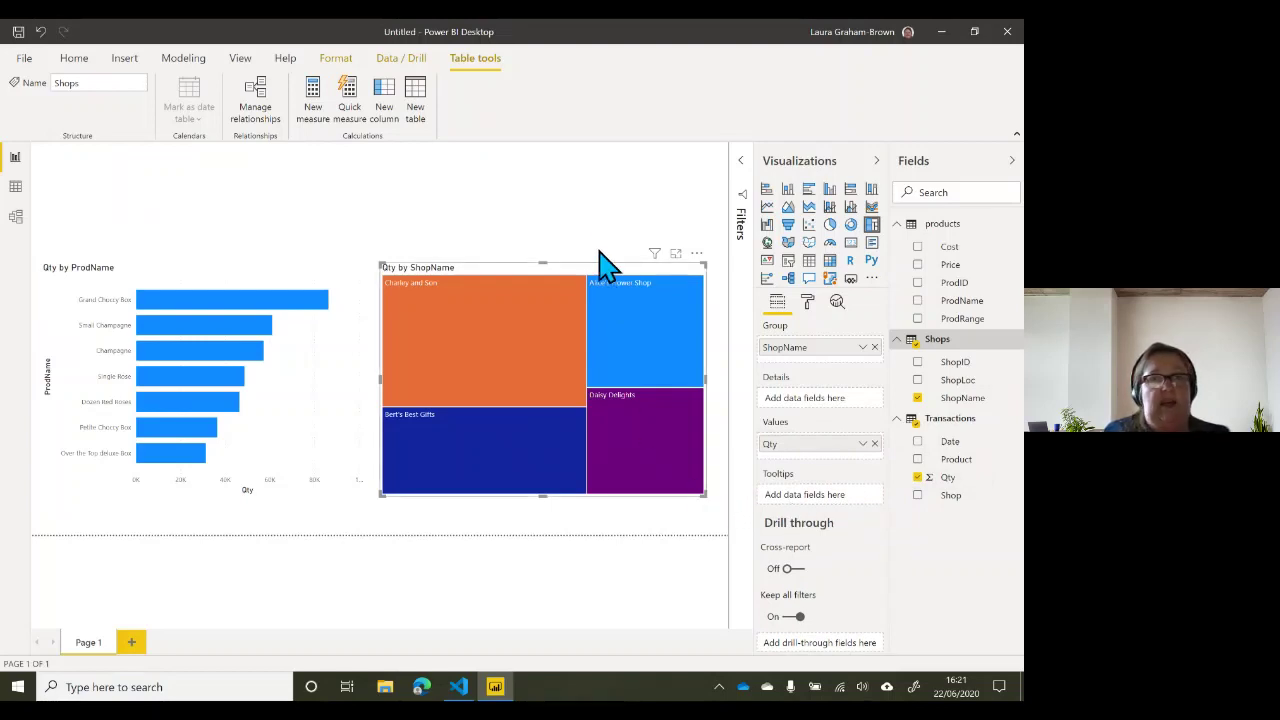
mouse_move(440, 338)
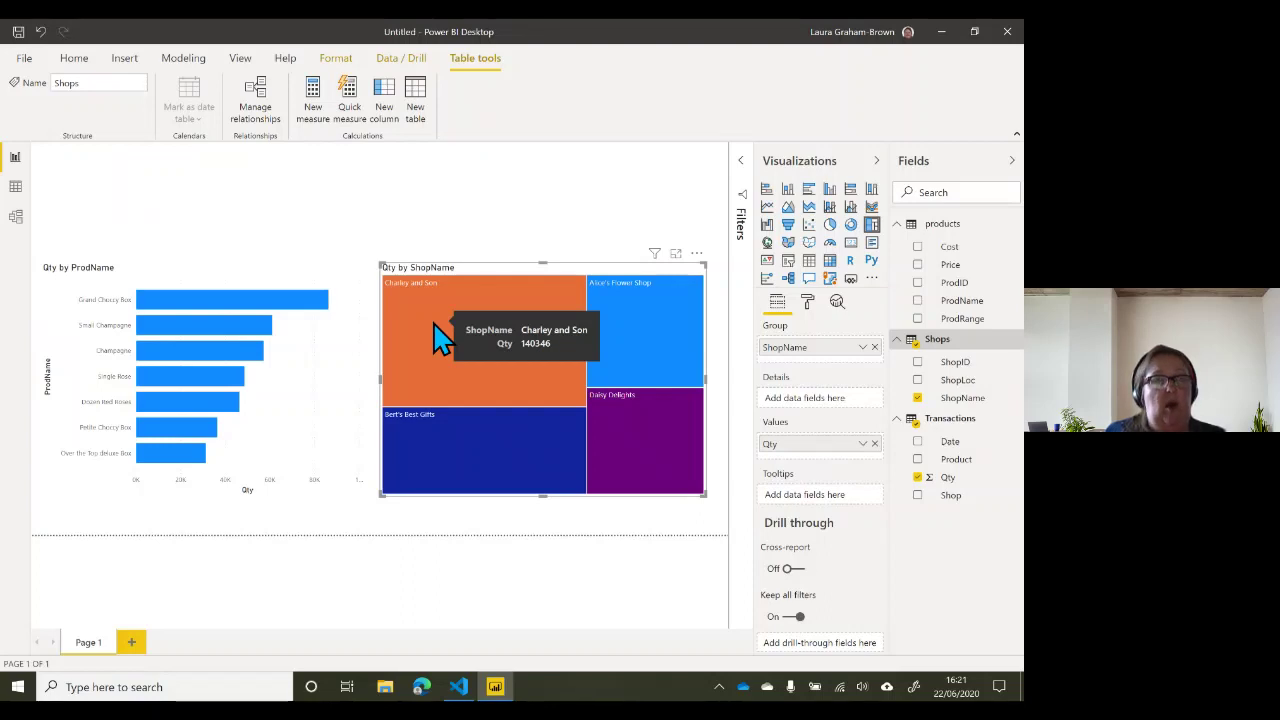
mouse_move(659, 446)
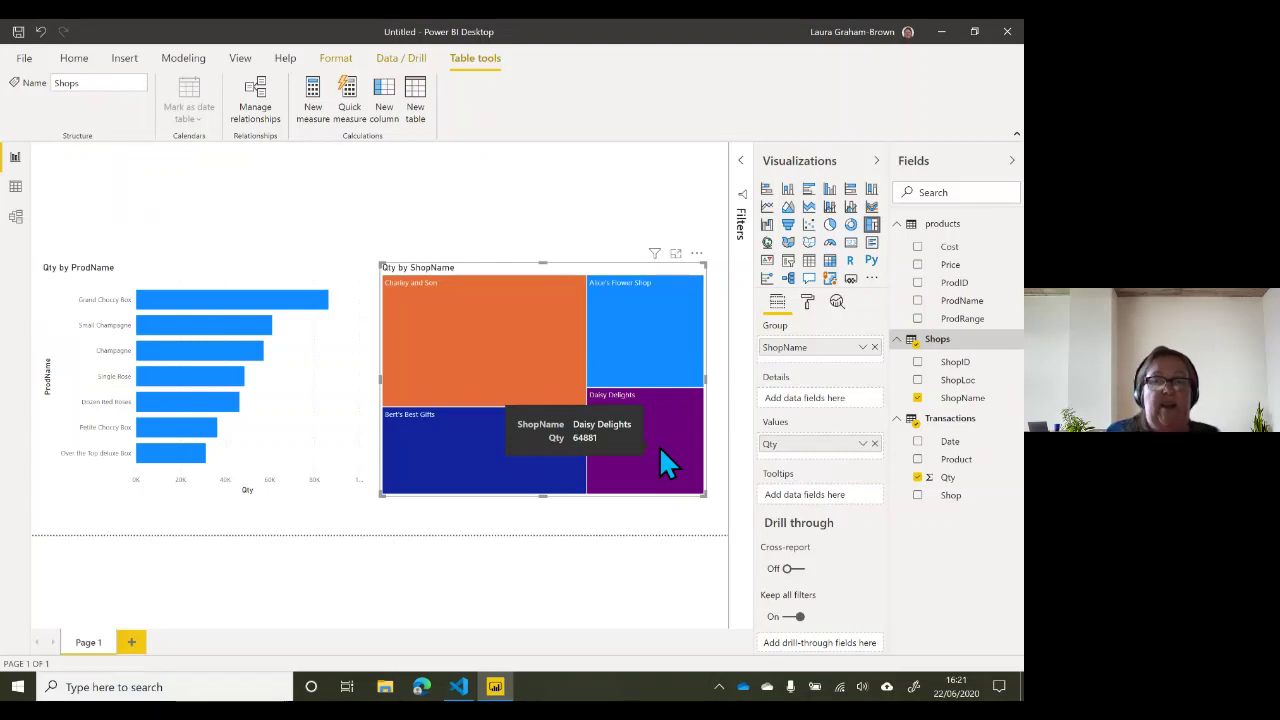
Step: Cross-highlight the two charts by the shops Charley and Son and Daisy Delights and by the product Champagne, and clear the selections
click(493, 333)
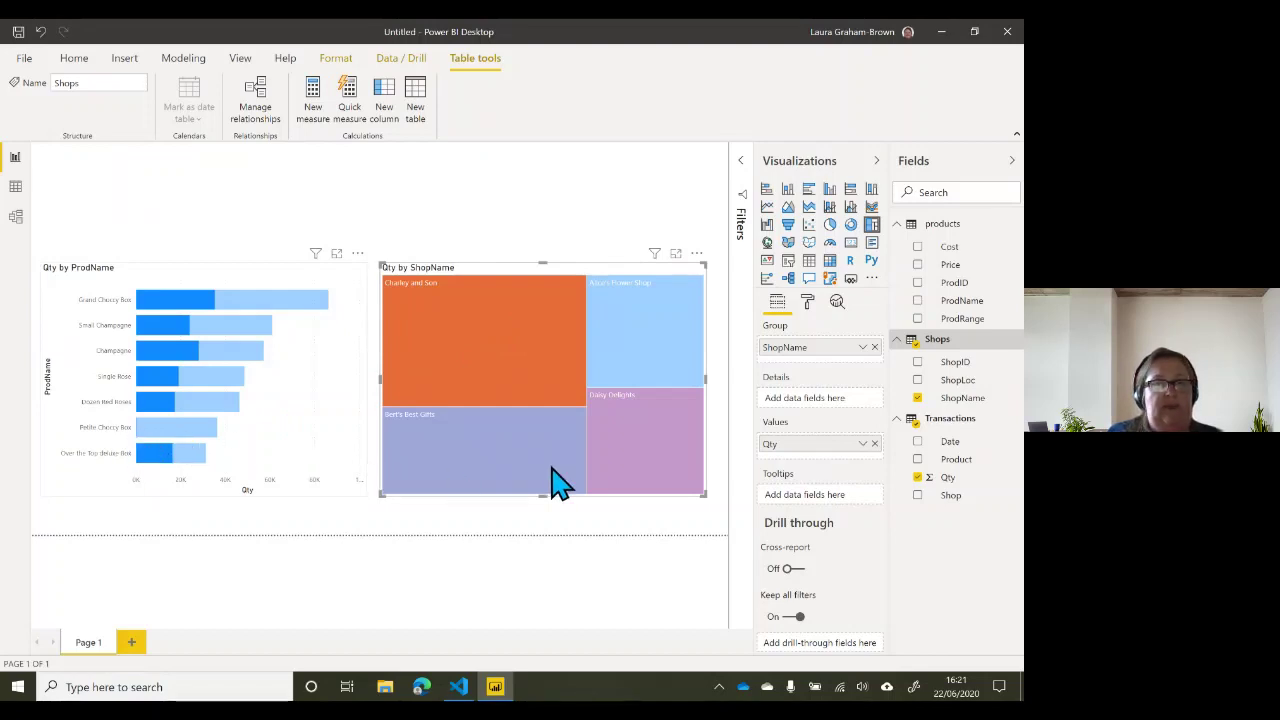
click(645, 466)
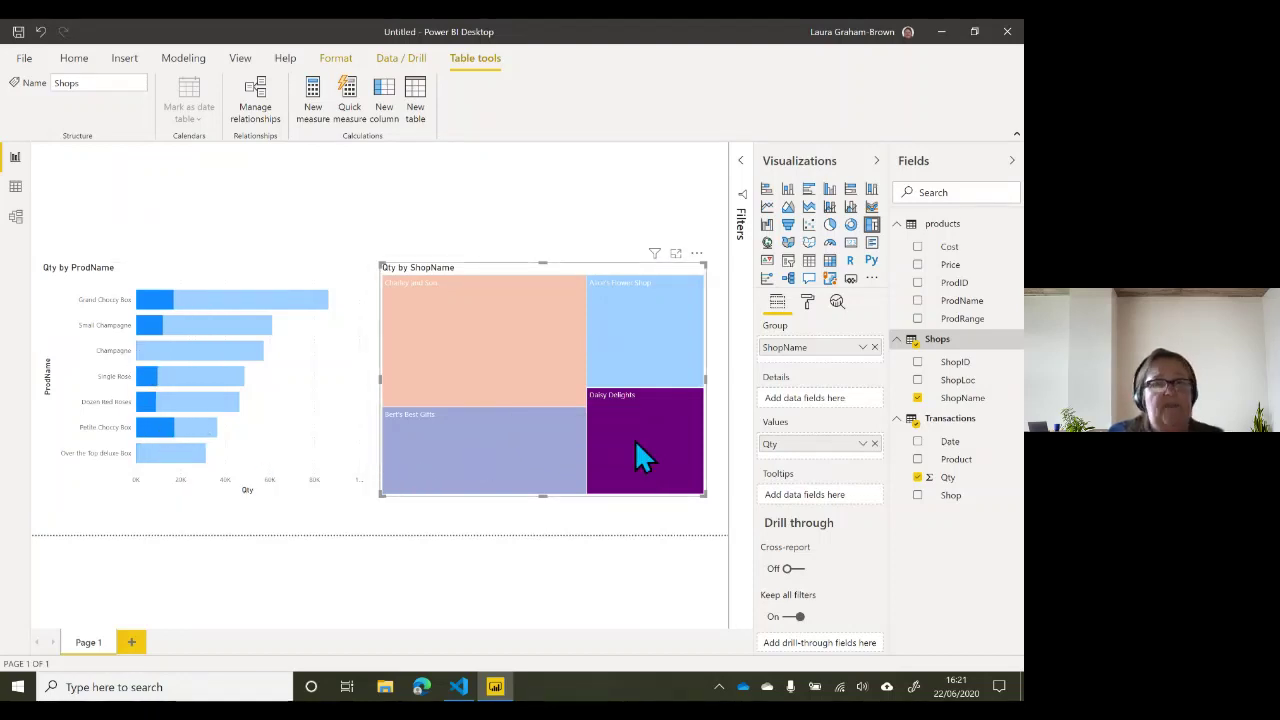
click(675, 455)
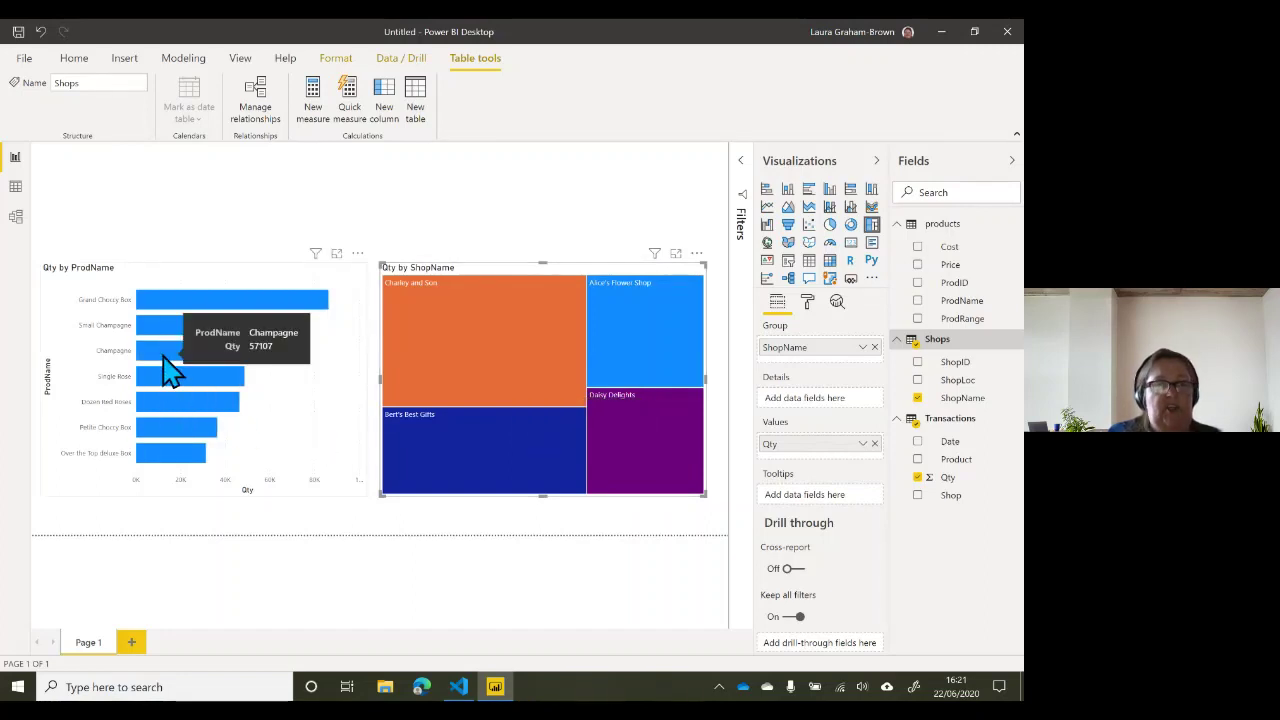
click(164, 356)
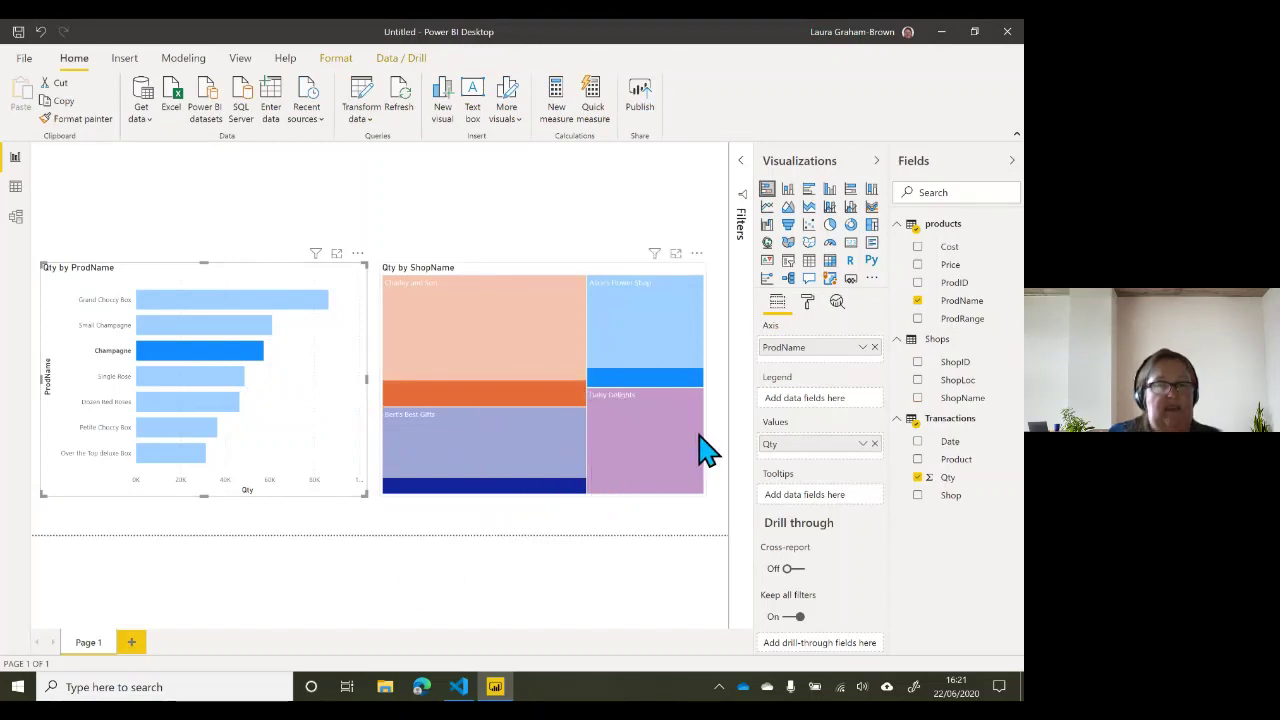
click(234, 353)
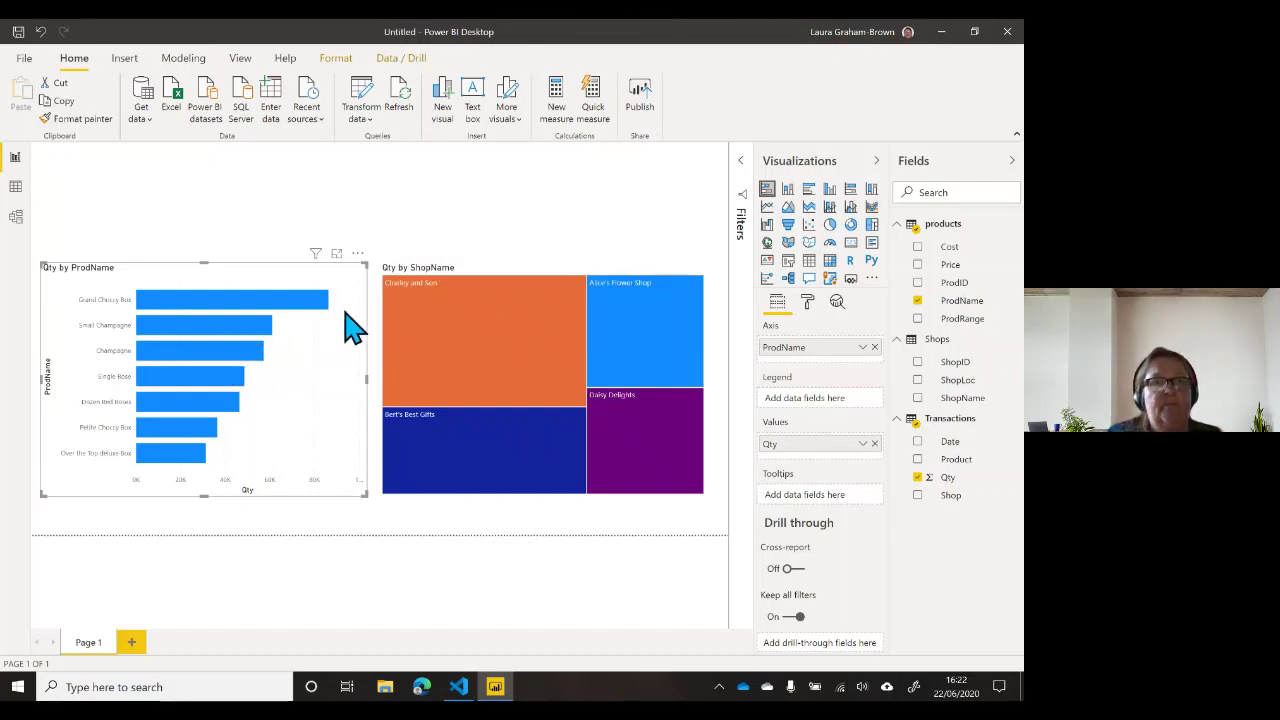
mouse_move(398, 283)
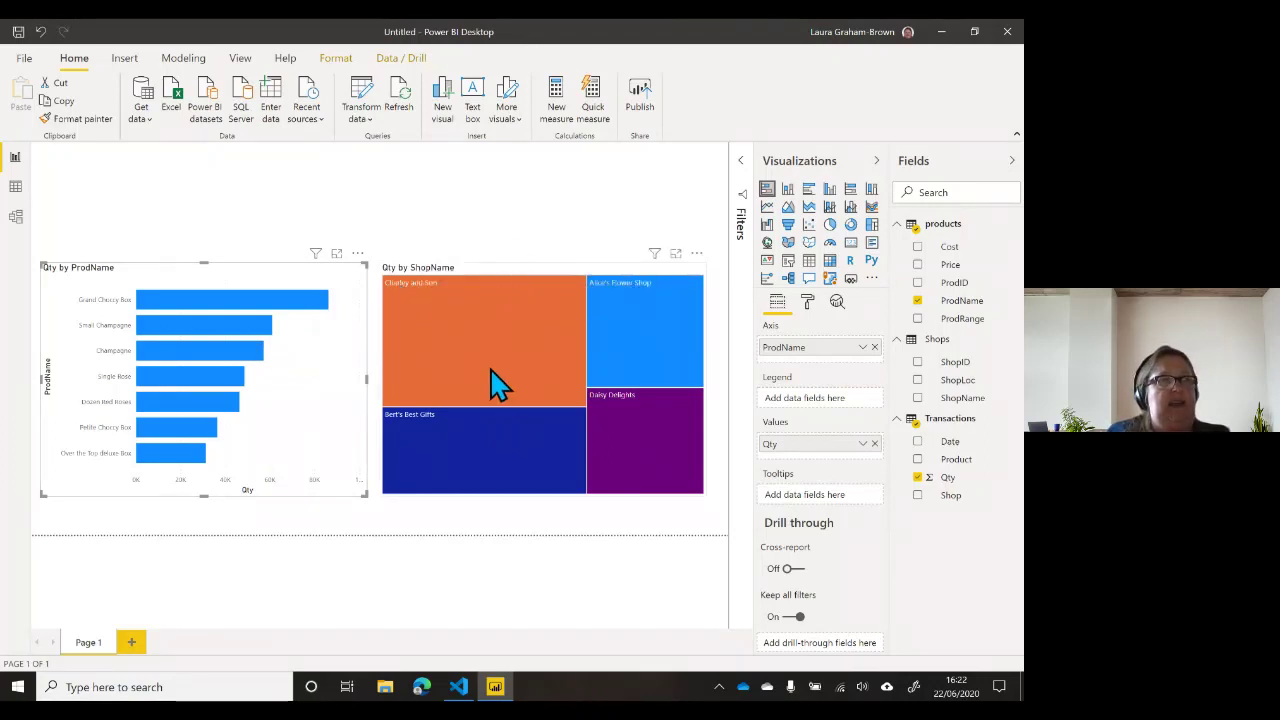
mouse_move(497, 383)
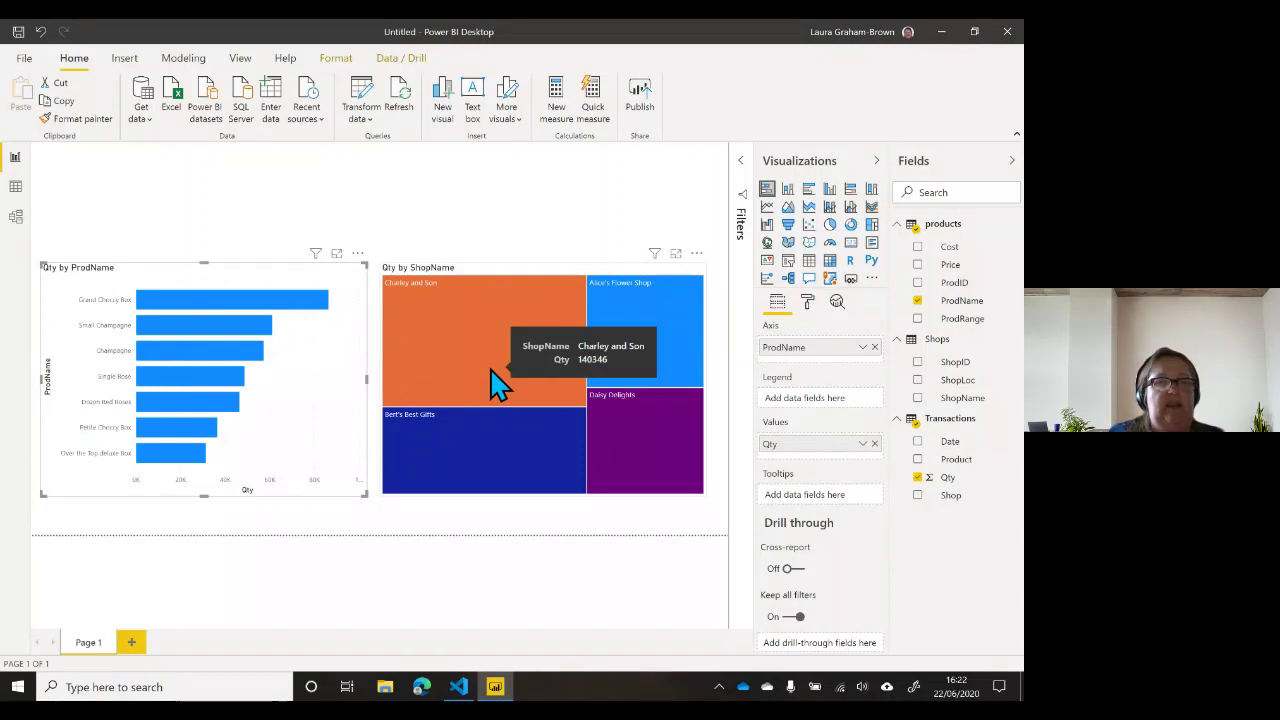
Step: Convert the Qty by ProdName bar chart into a card visual
click(527, 228)
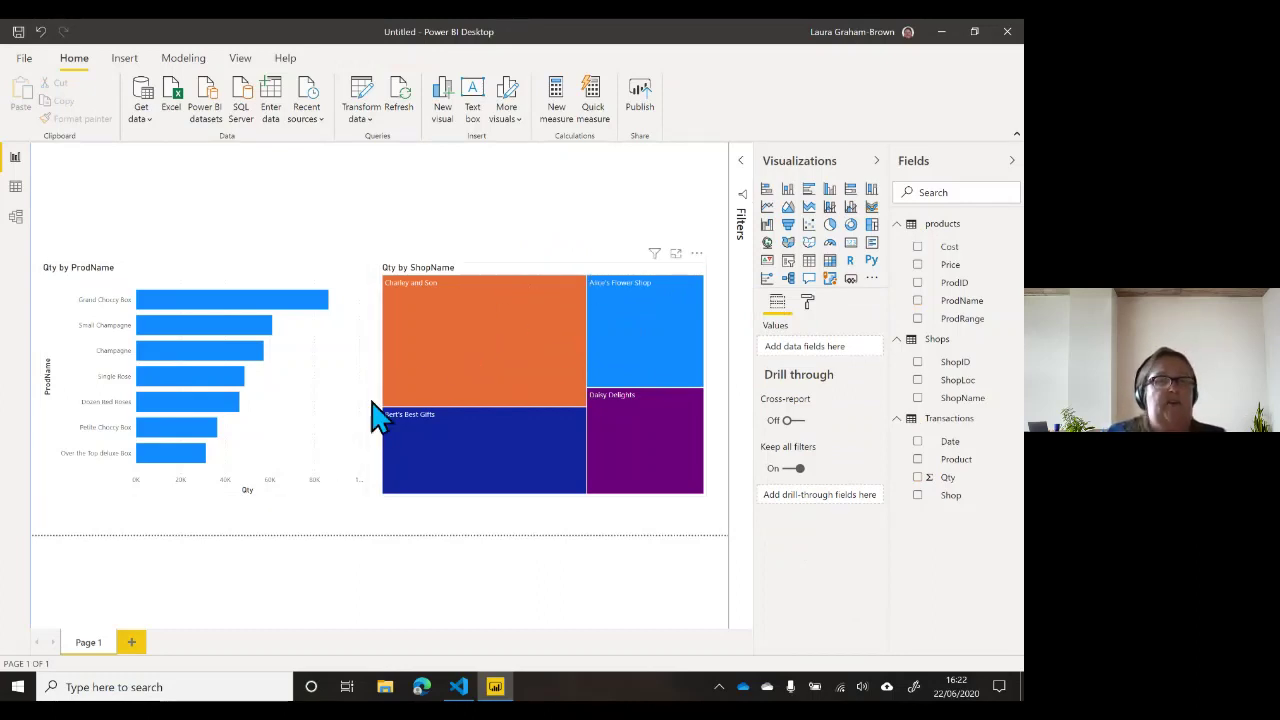
click(335, 445)
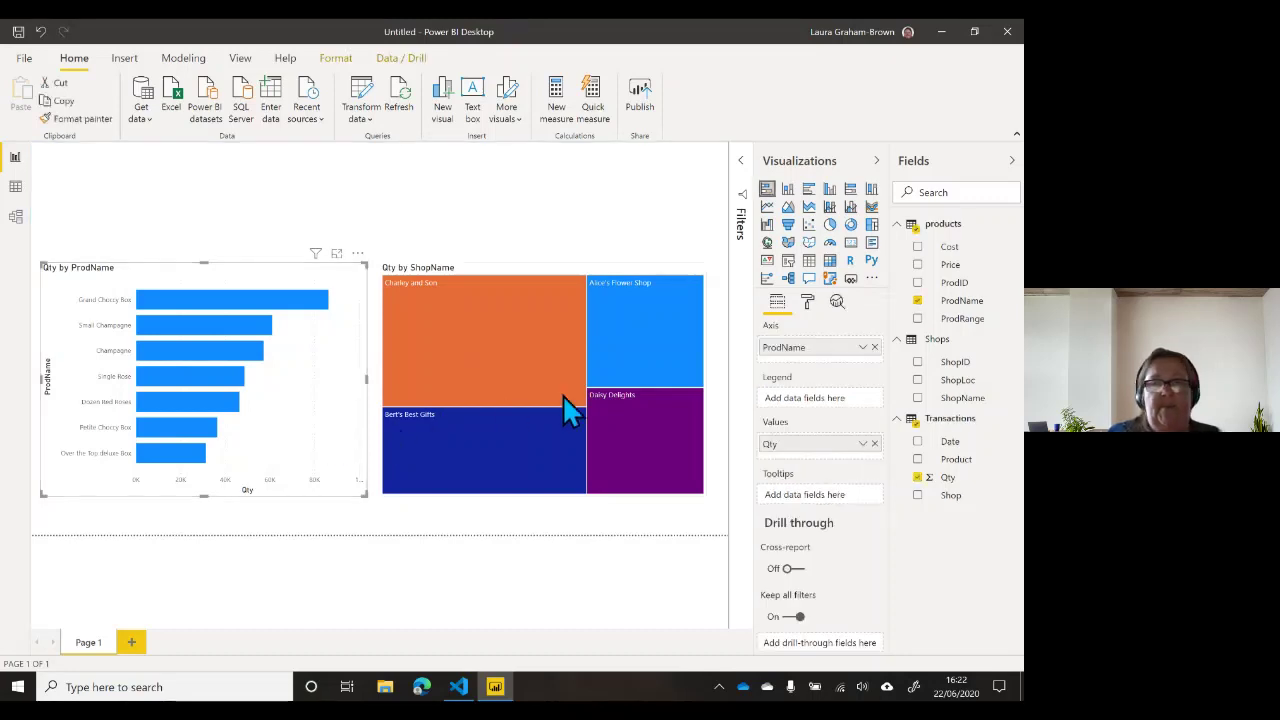
click(851, 244)
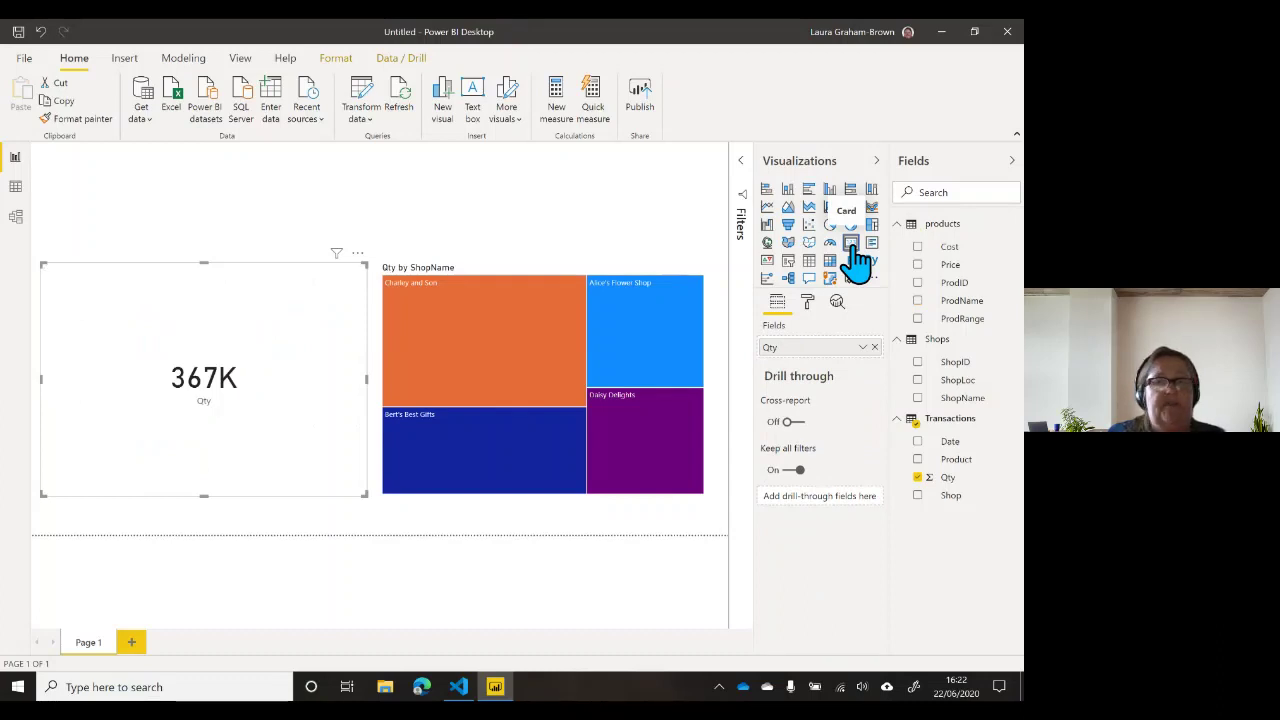
Step: Turn the Qty card back into the stacked bar chart of Qty by ProdName and add a separate card visual to the page
click(767, 190)
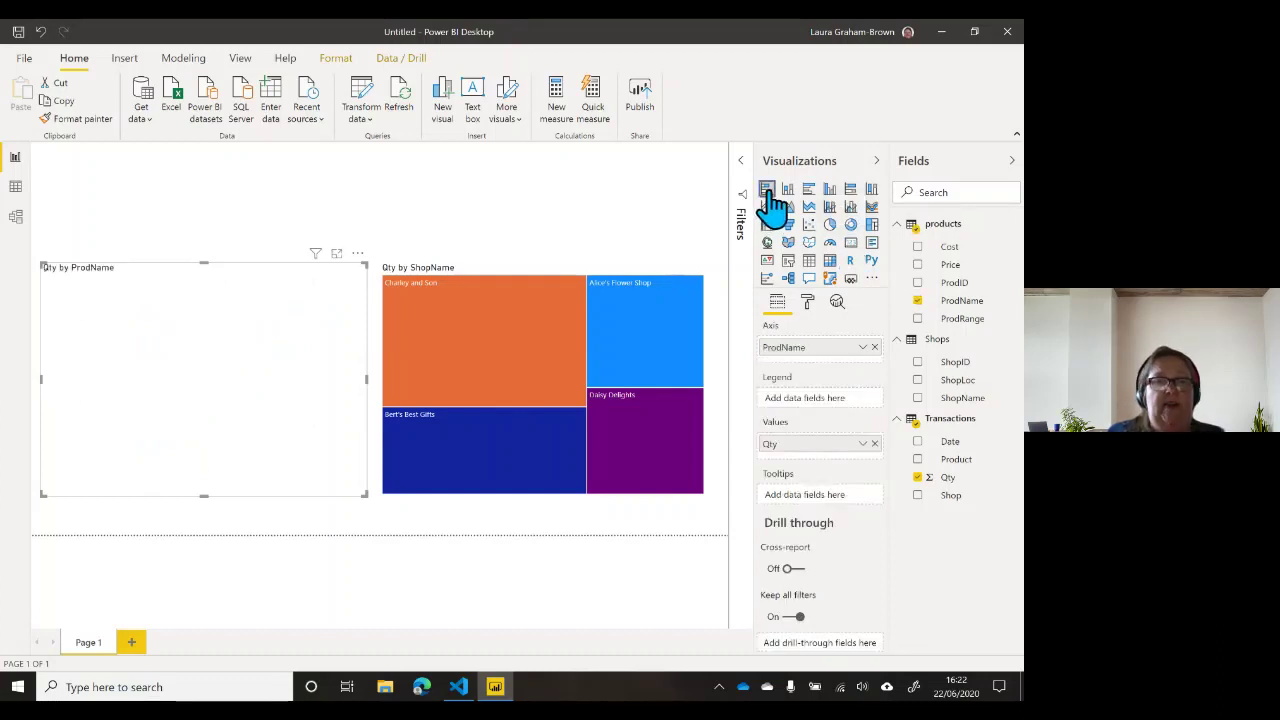
click(590, 232)
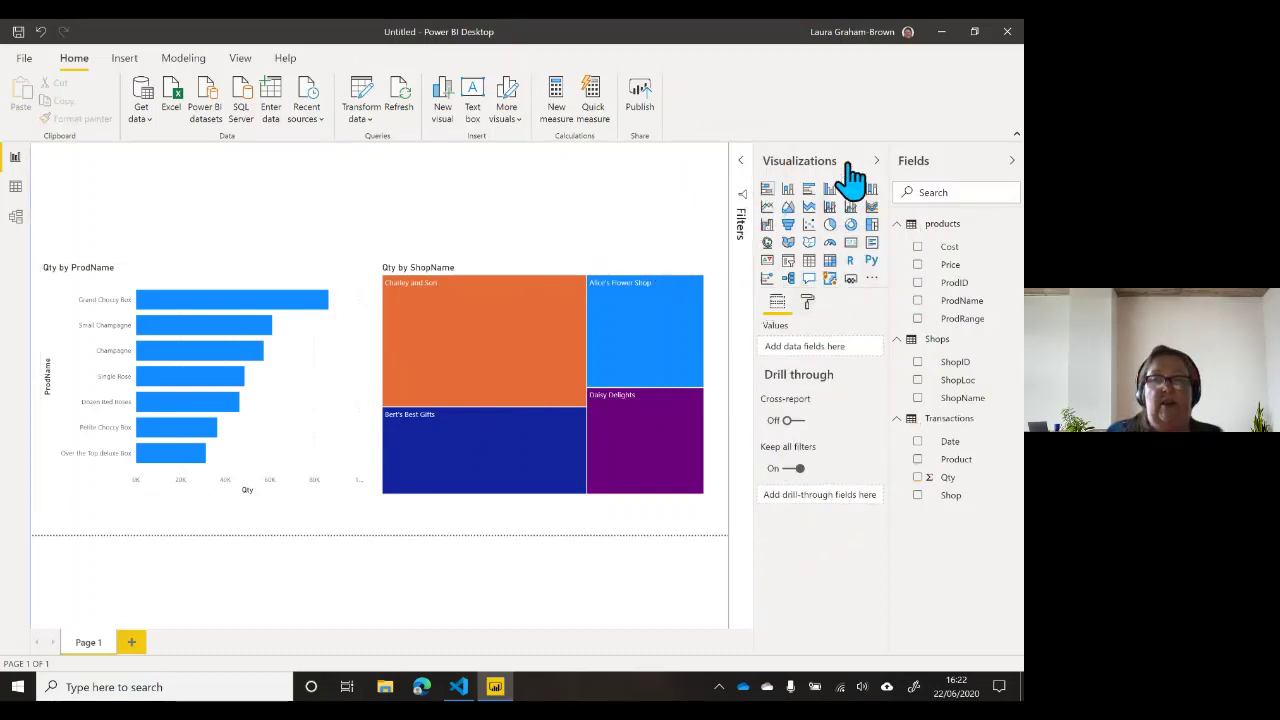
click(851, 245)
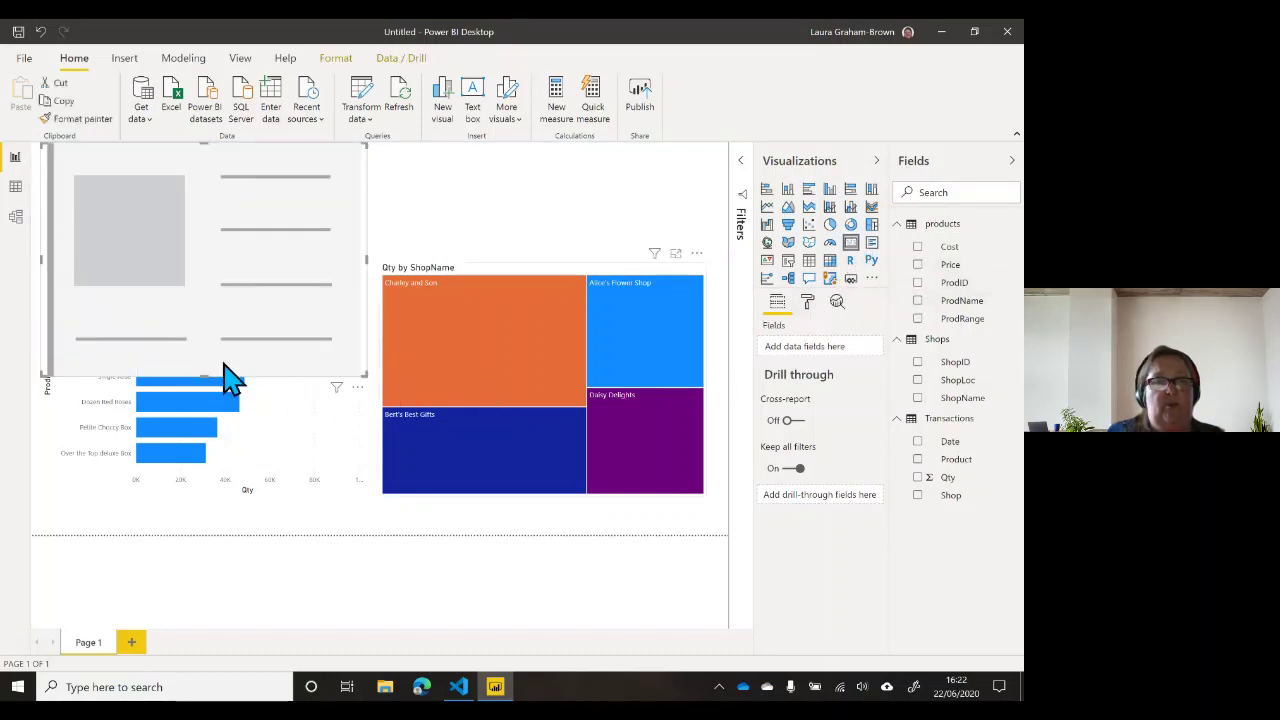
Step: Shrink the new card to a shallow strip above the bar chart and show Qty from Transactions in it
drag(360, 143, 262, 323)
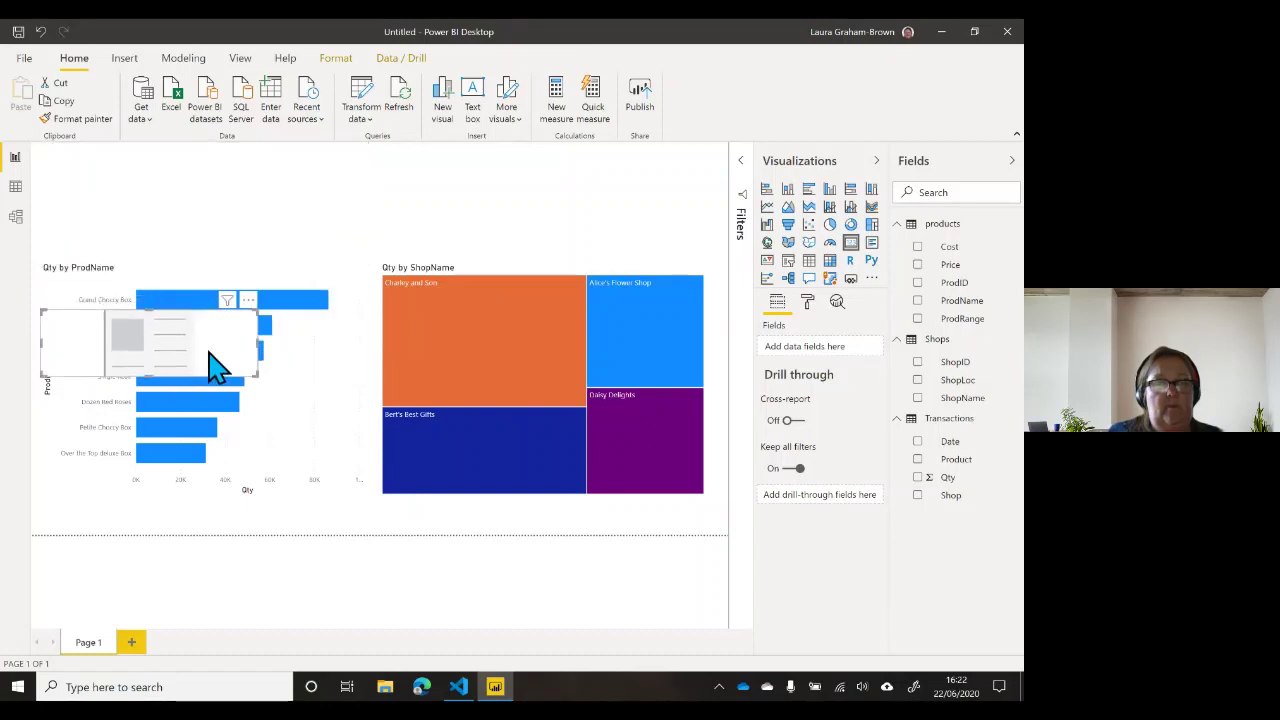
drag(209, 366, 352, 250)
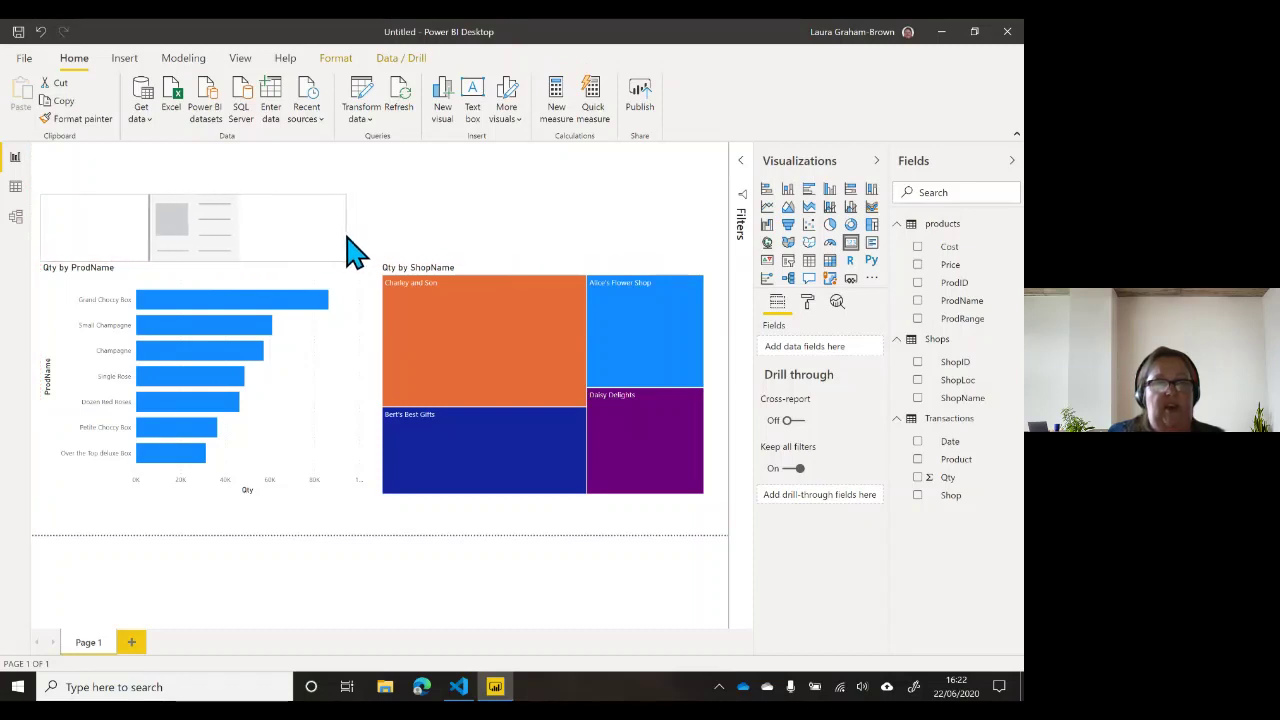
drag(194, 200, 198, 224)
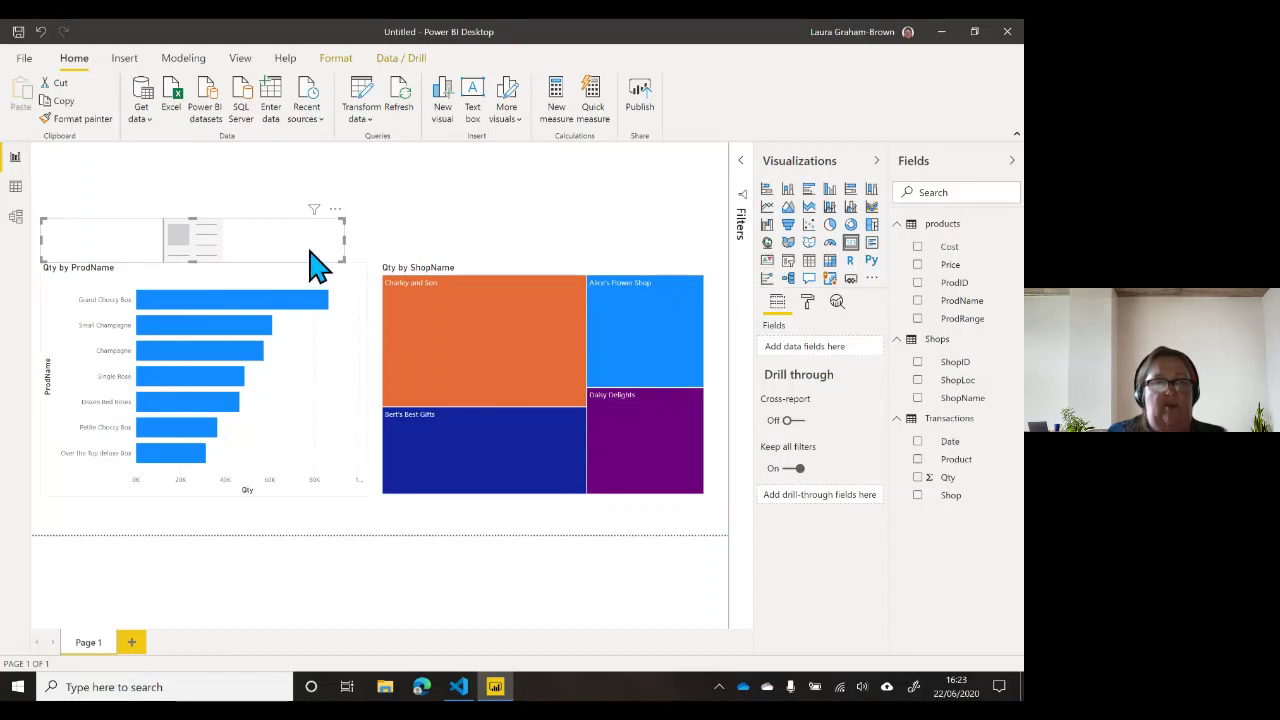
drag(318, 254, 309, 240)
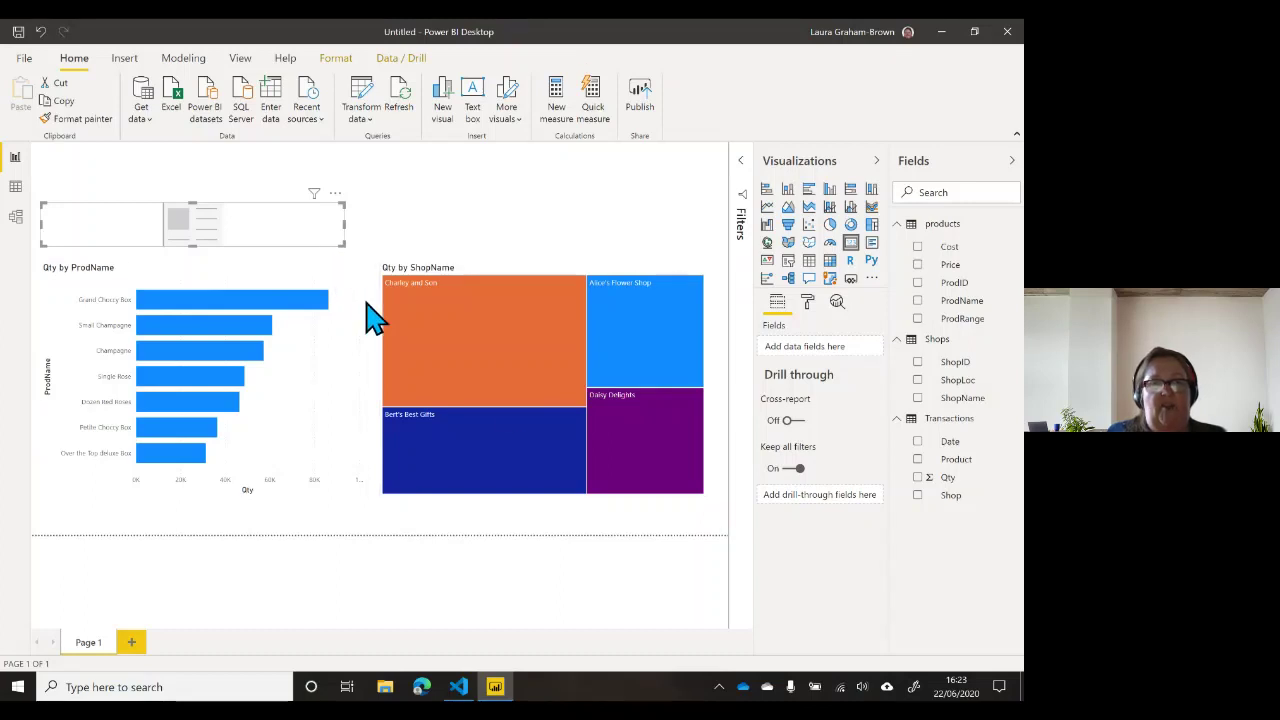
click(917, 478)
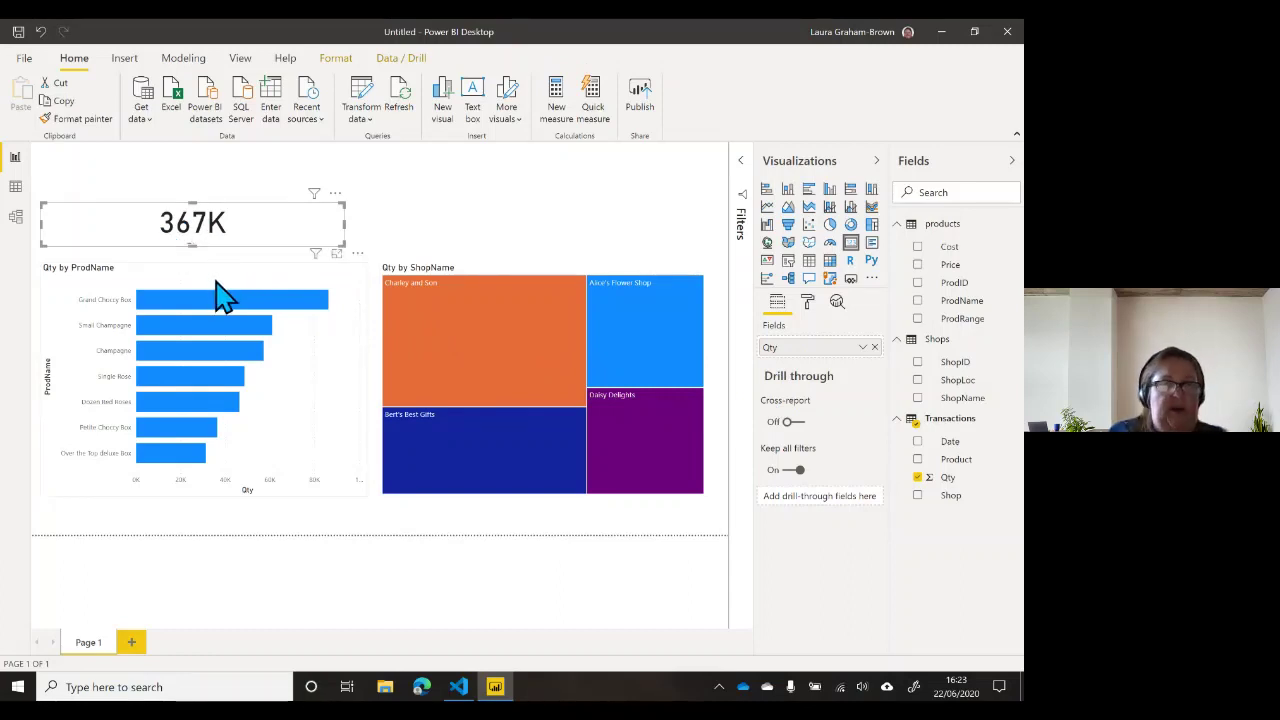
Step: Cross-filter the card by the shop Charley and Son, and by the products Single Rose and Over the Top deluxe Box together, and clear the selections
click(480, 358)
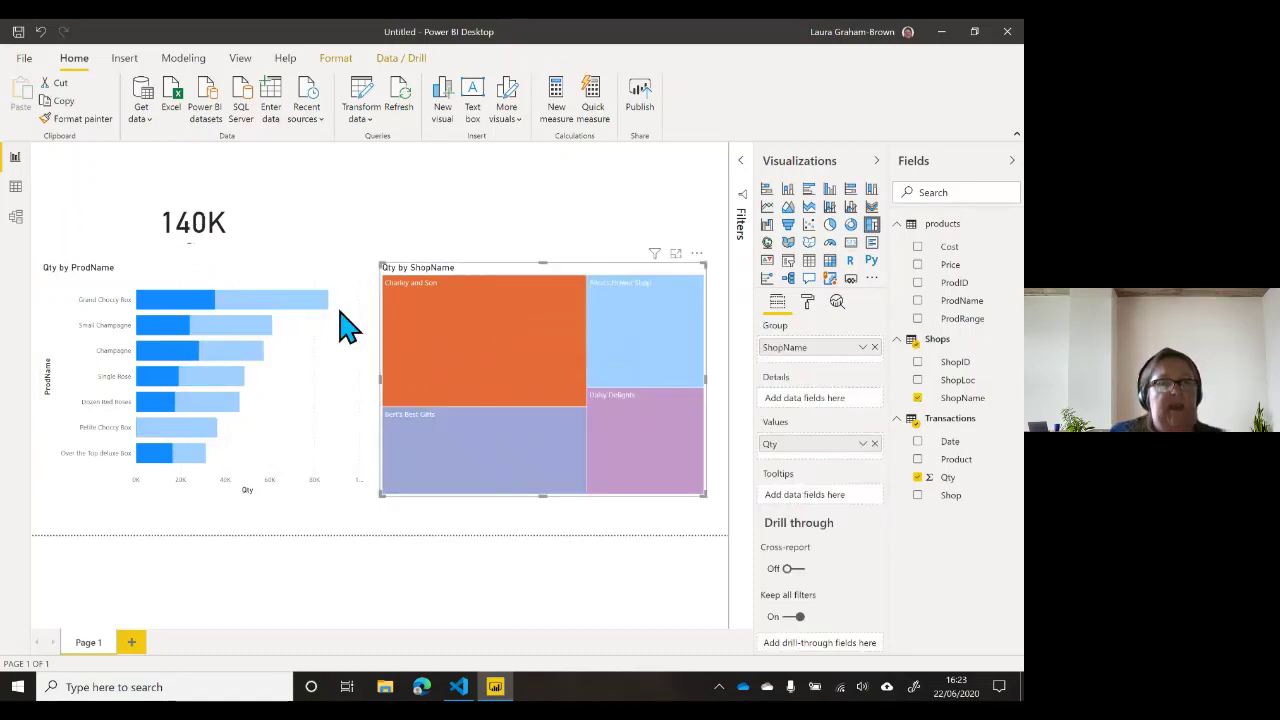
click(232, 408)
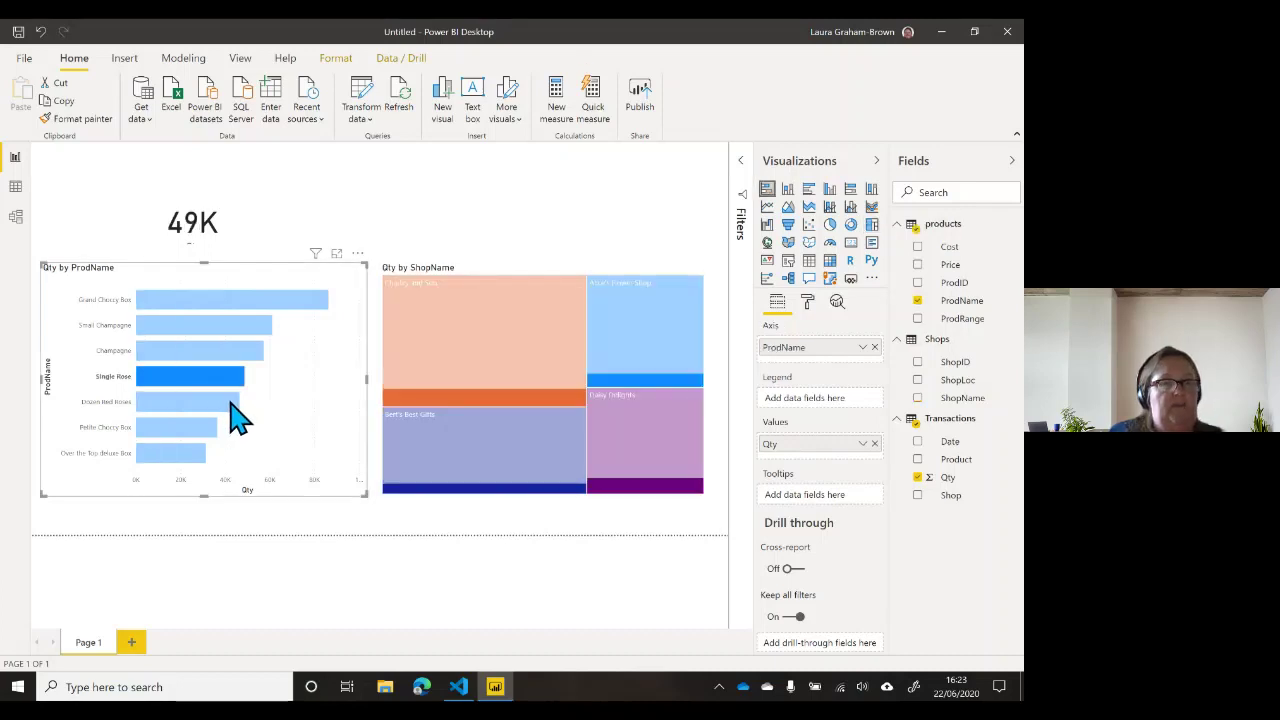
ctrl+click(190, 455)
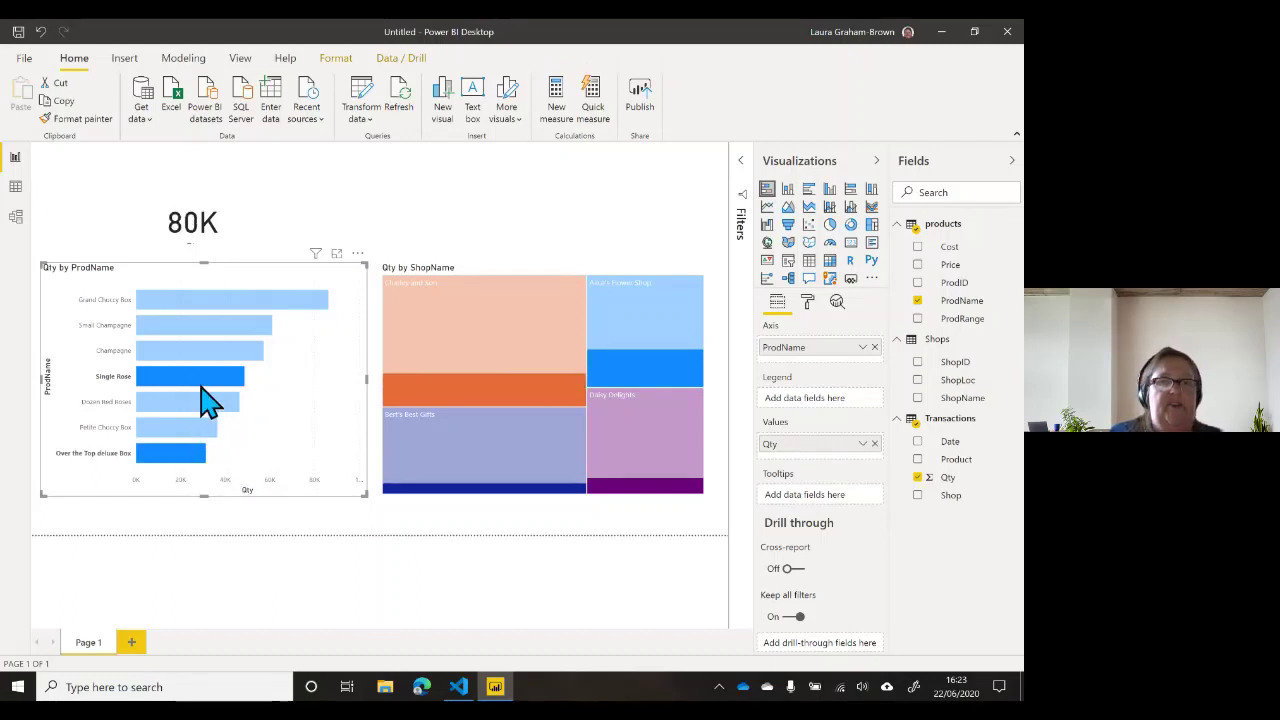
click(300, 452)
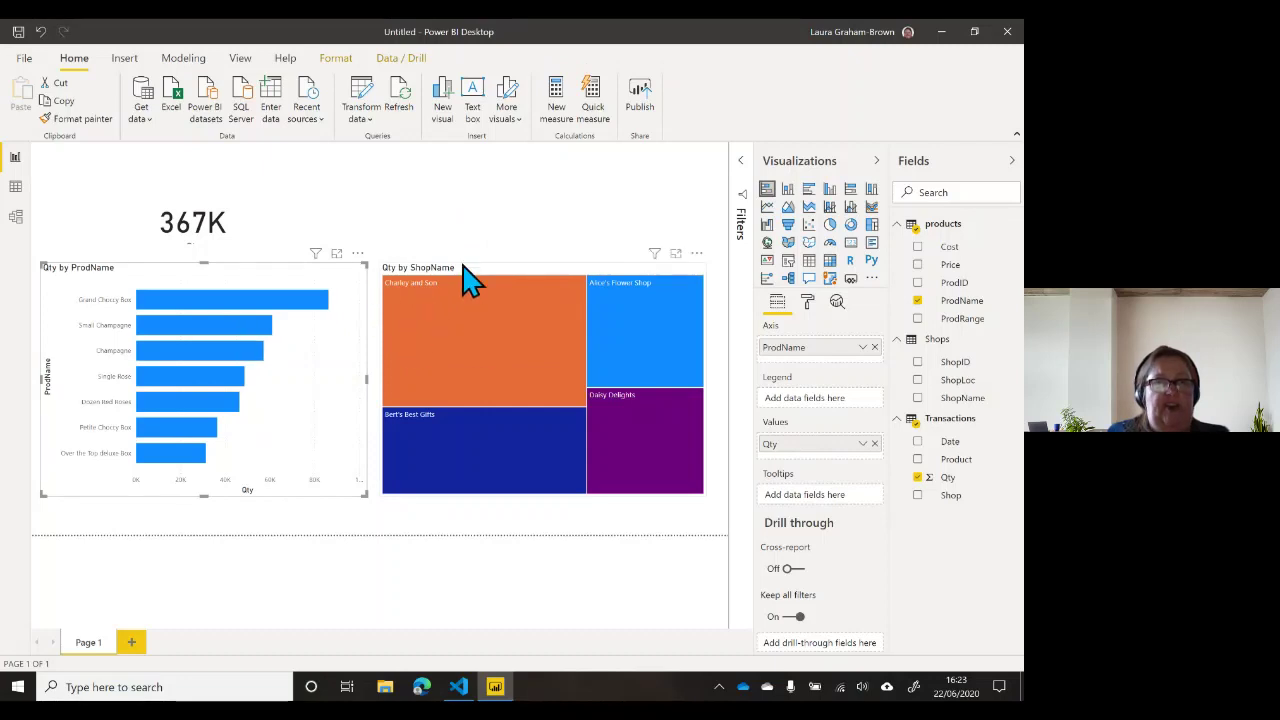
click(459, 212)
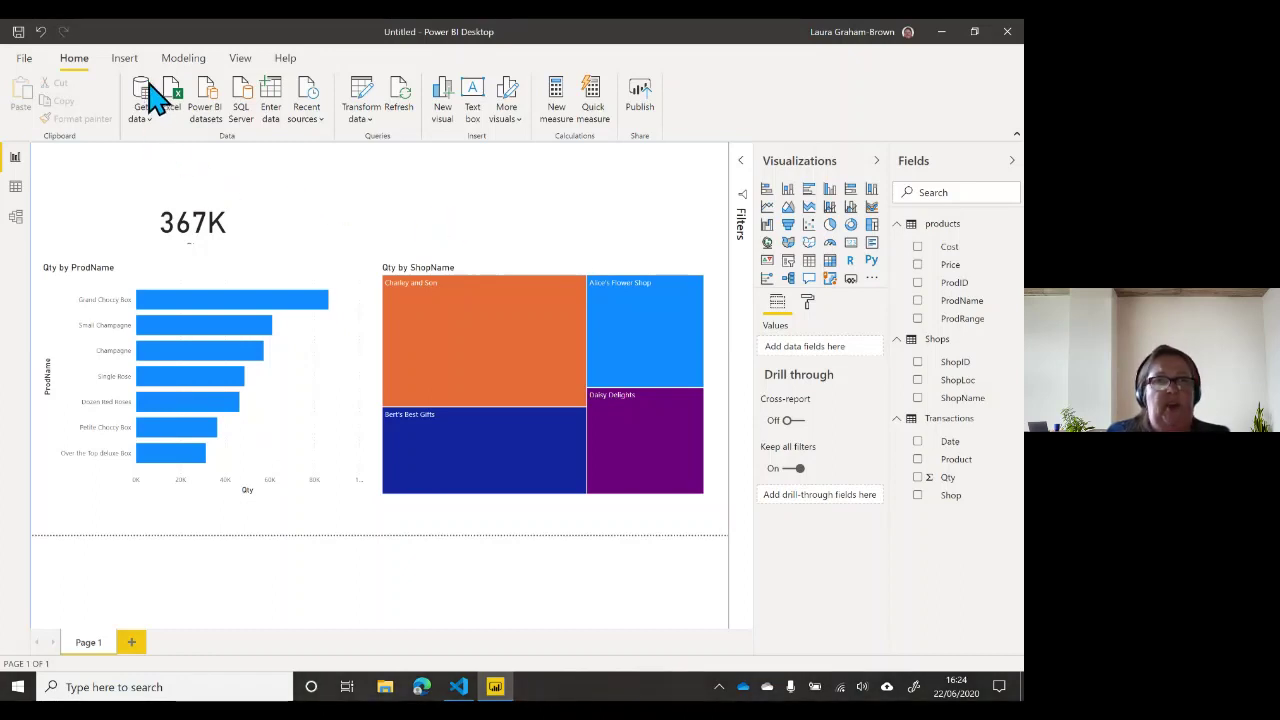
Step: Insert a line shape on the report page and rotate it 90° to make it horizontal
click(127, 62)
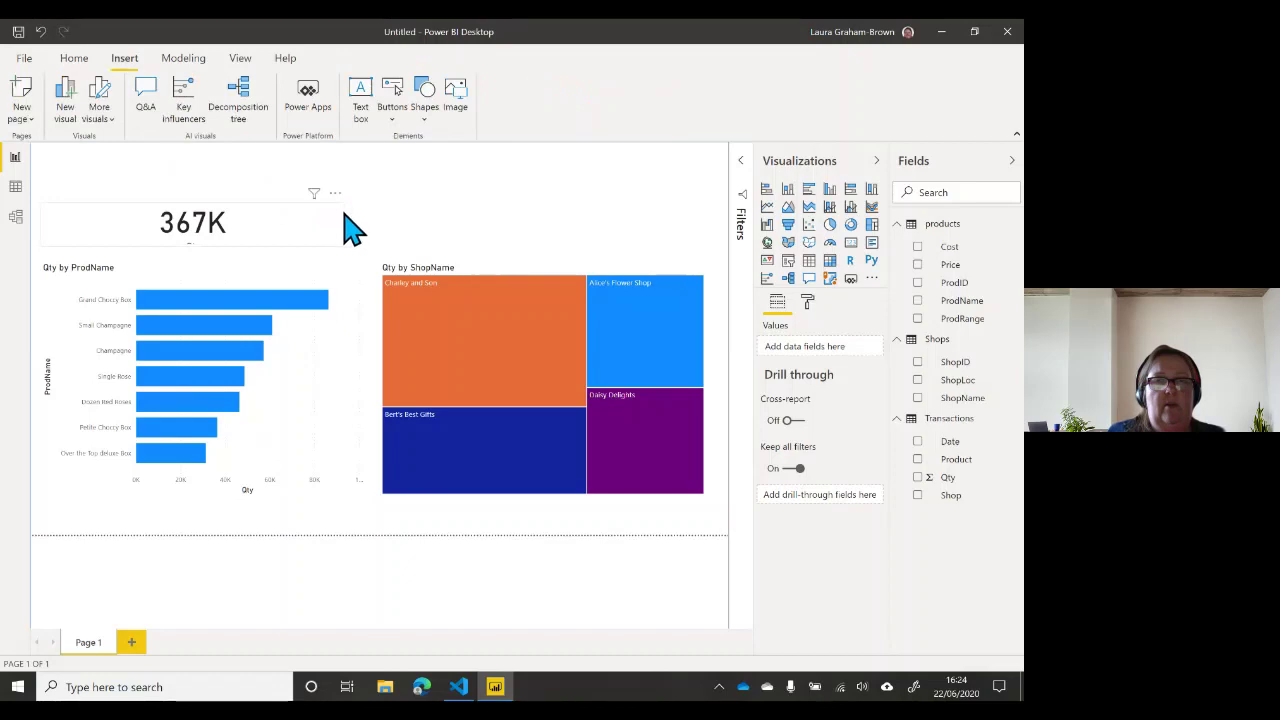
click(423, 118)
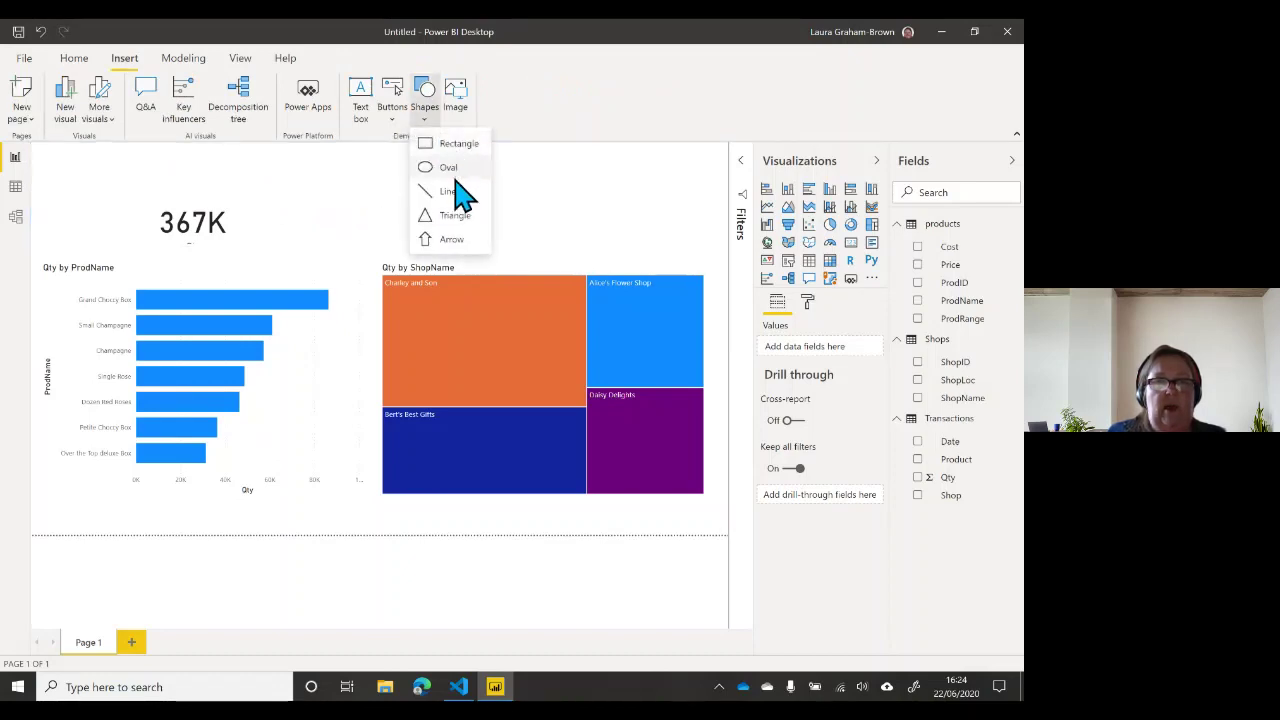
click(453, 238)
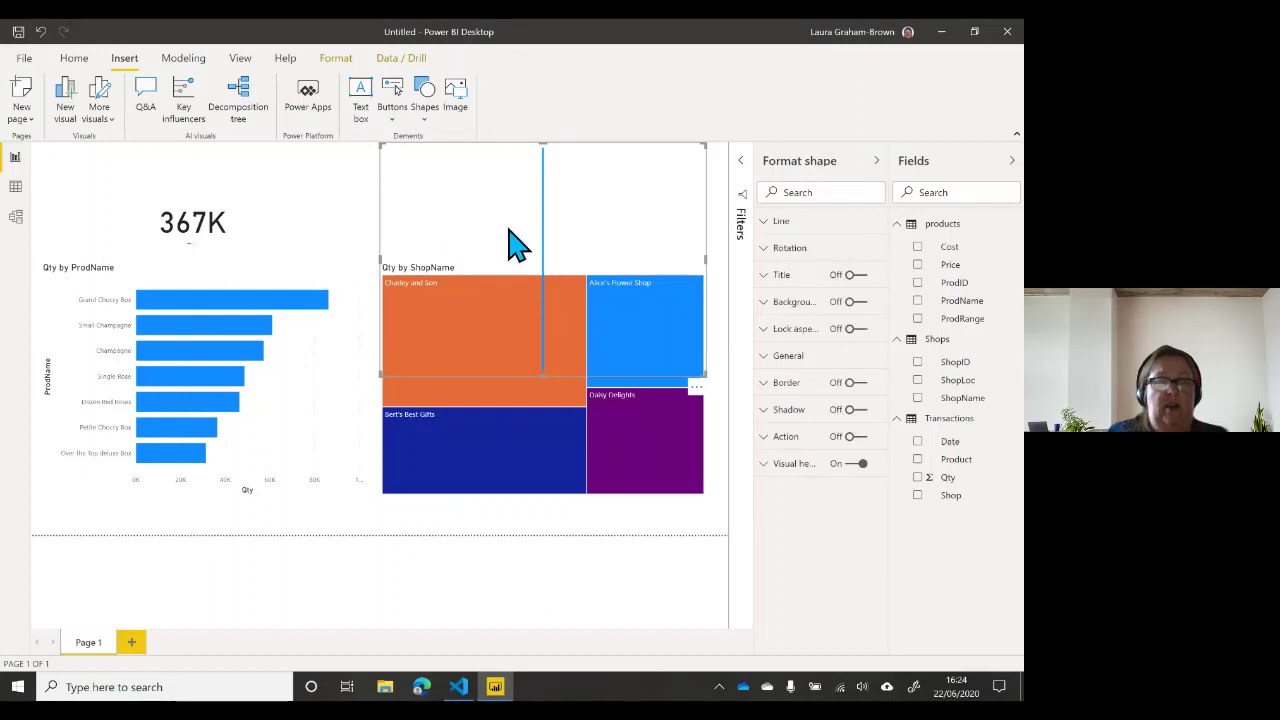
click(777, 250)
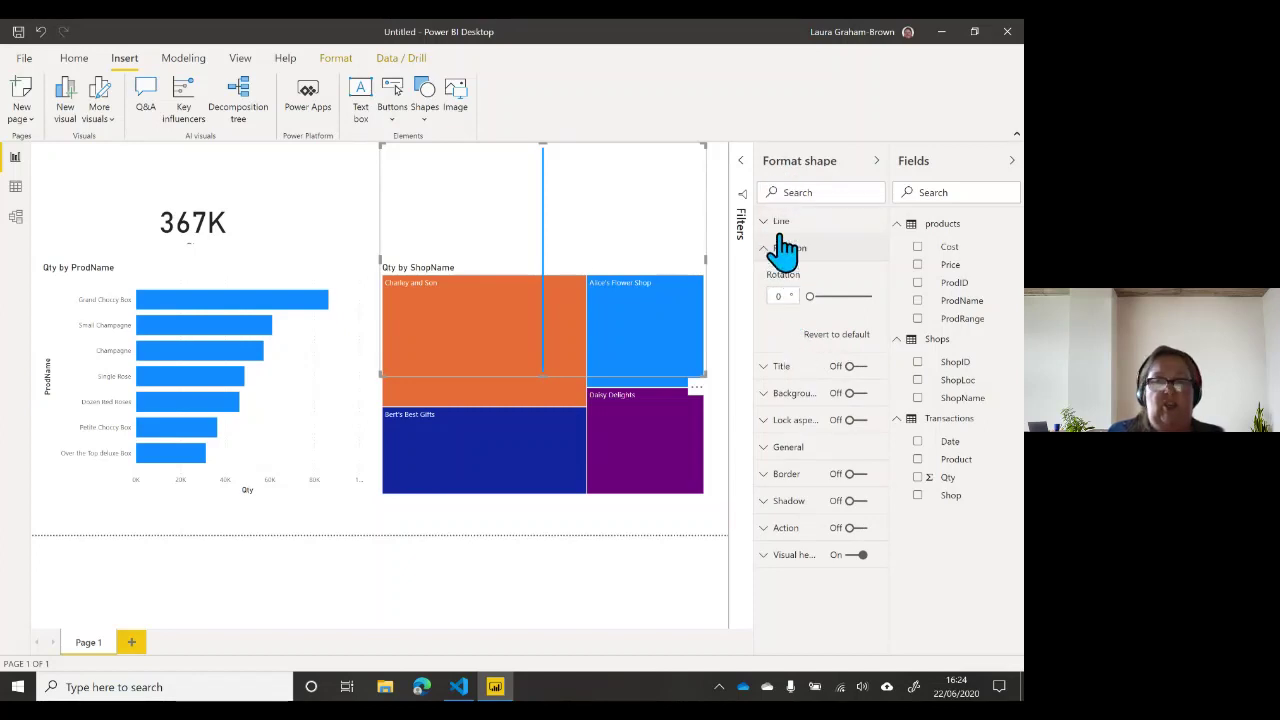
click(778, 295)
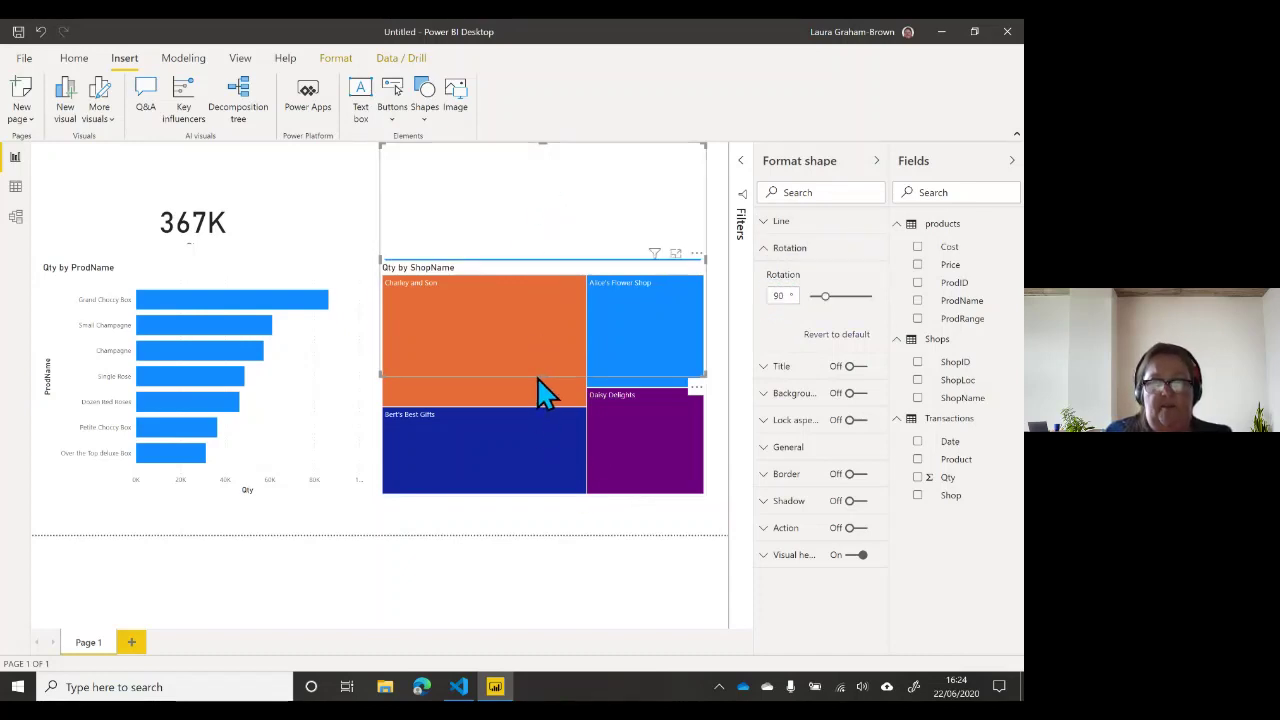
Step: Flatten the line's frame and stretch it across the page above the card and both charts
drag(542, 376, 560, 208)
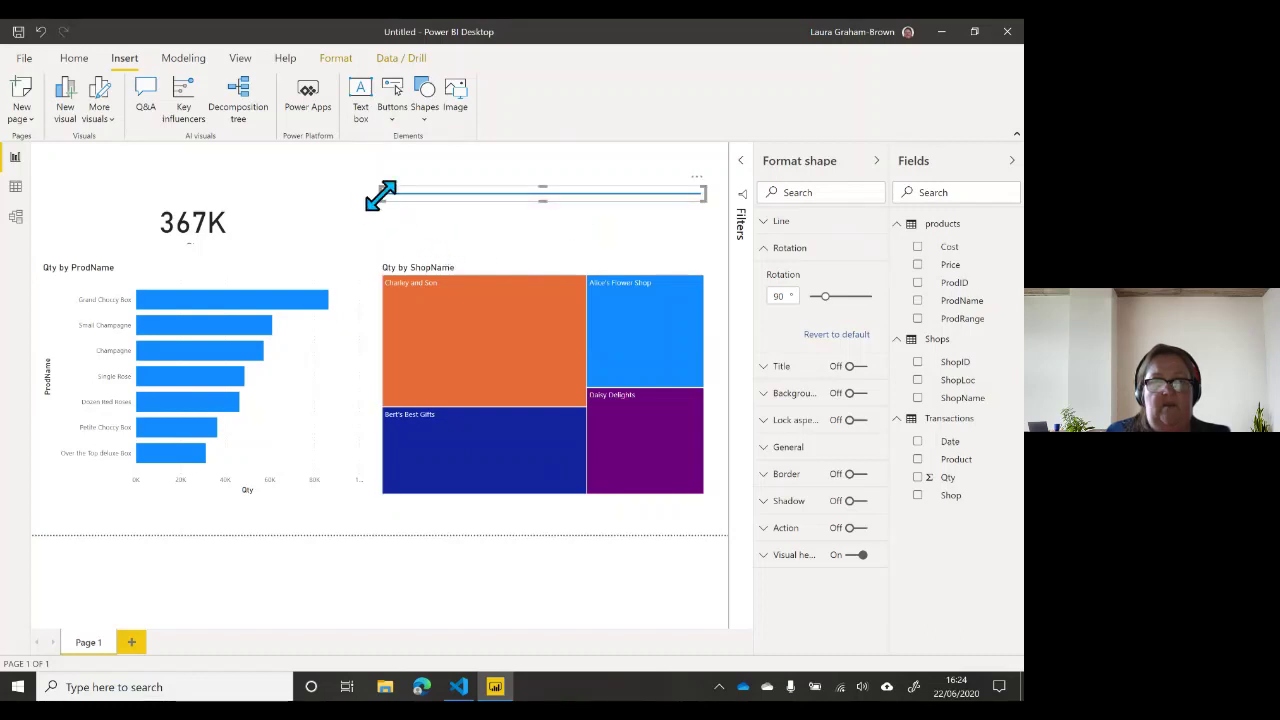
drag(377, 194, 324, 193)
drag(213, 215, 42, 228)
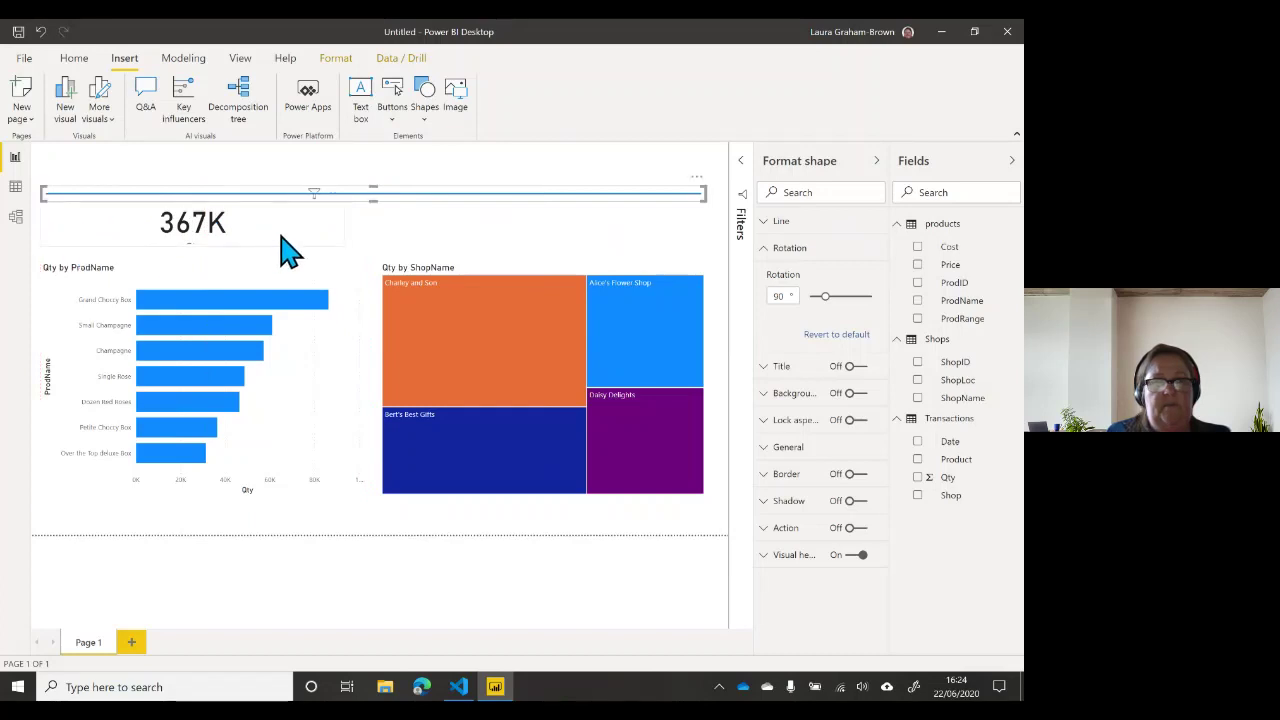
click(450, 247)
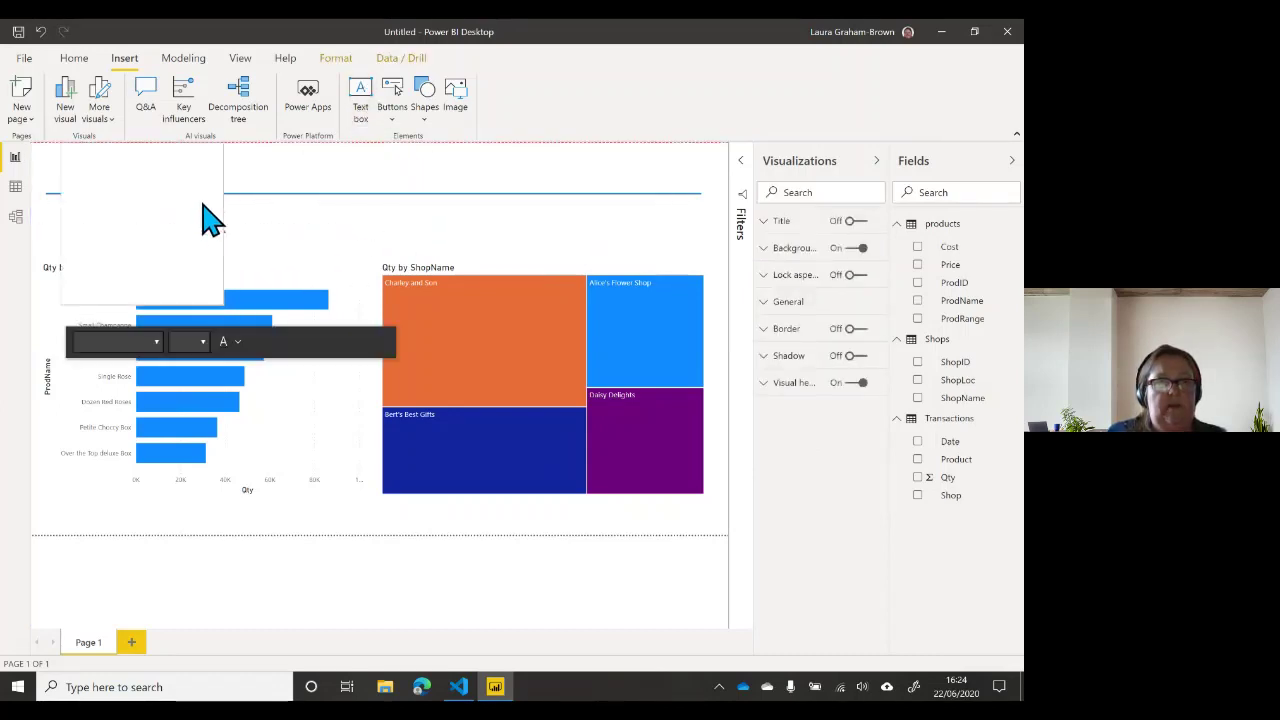
Step: Add a text box and resize it into a wide, shallow heading area just above the horizontal line
click(210, 220)
text(K)
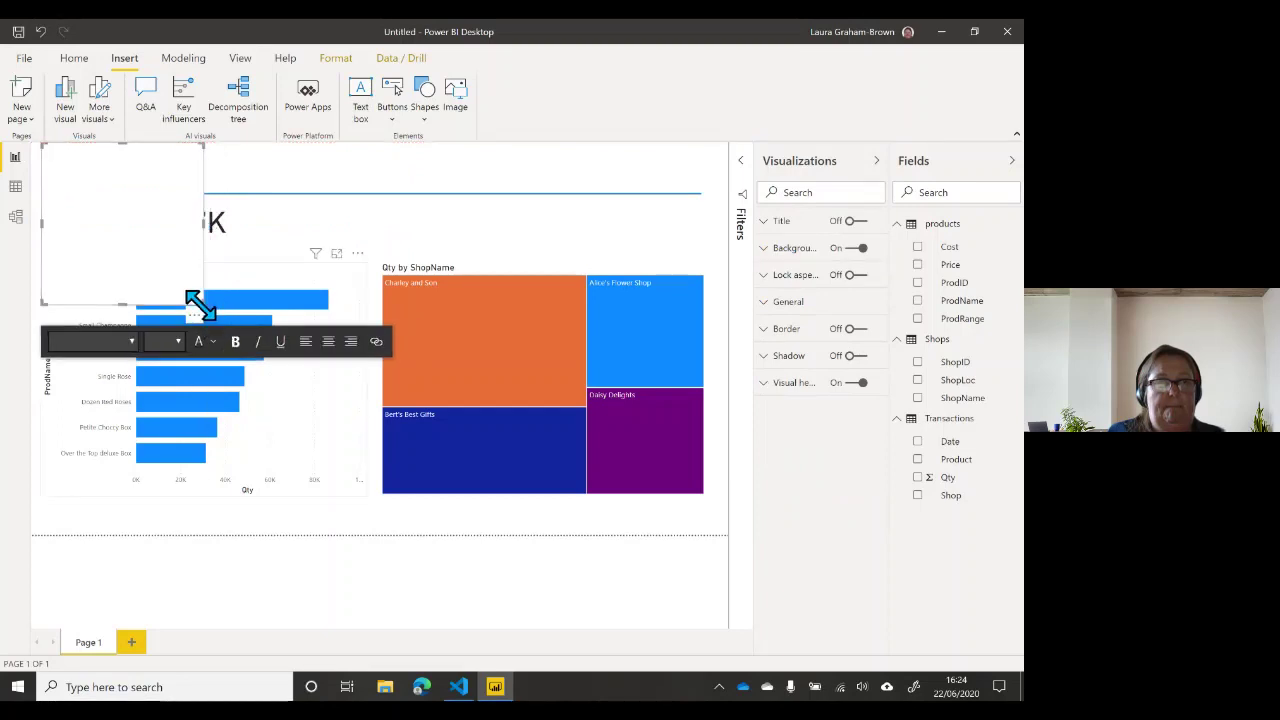
drag(200, 305, 571, 198)
click(124, 163)
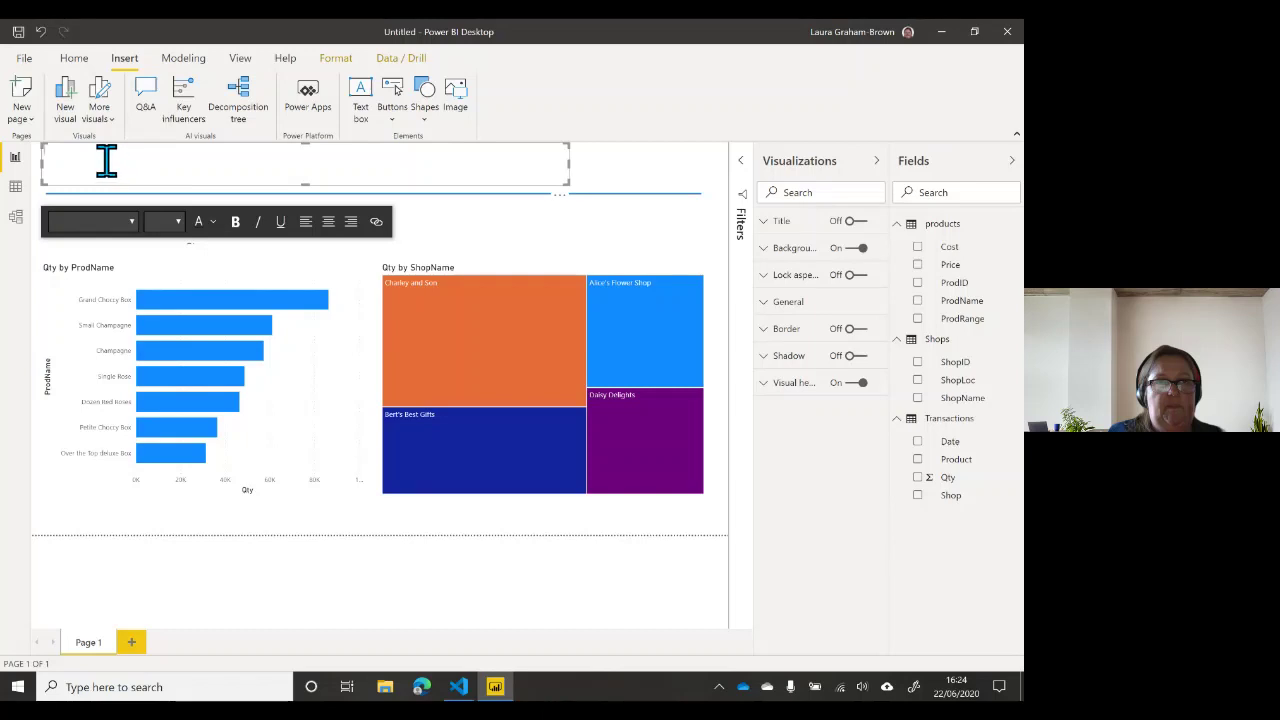
Step: Enter the heading "Volume Report" in the text box at font size 40
click(178, 224)
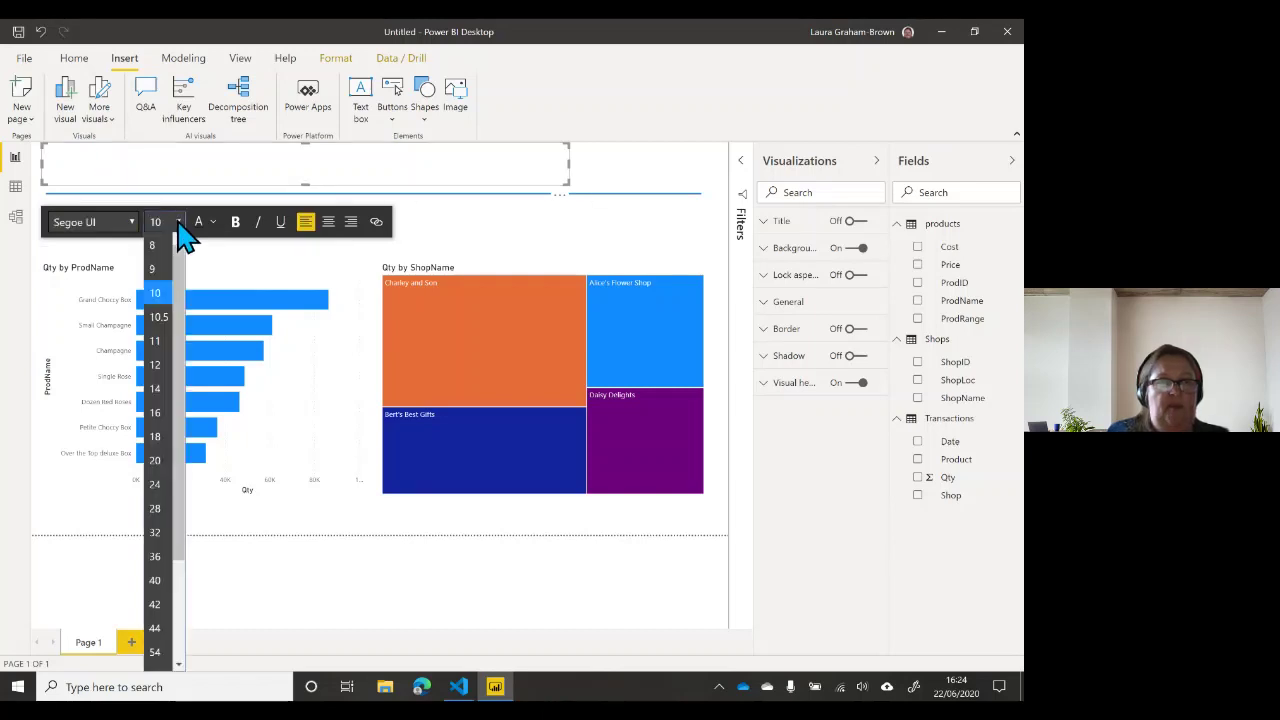
click(157, 583)
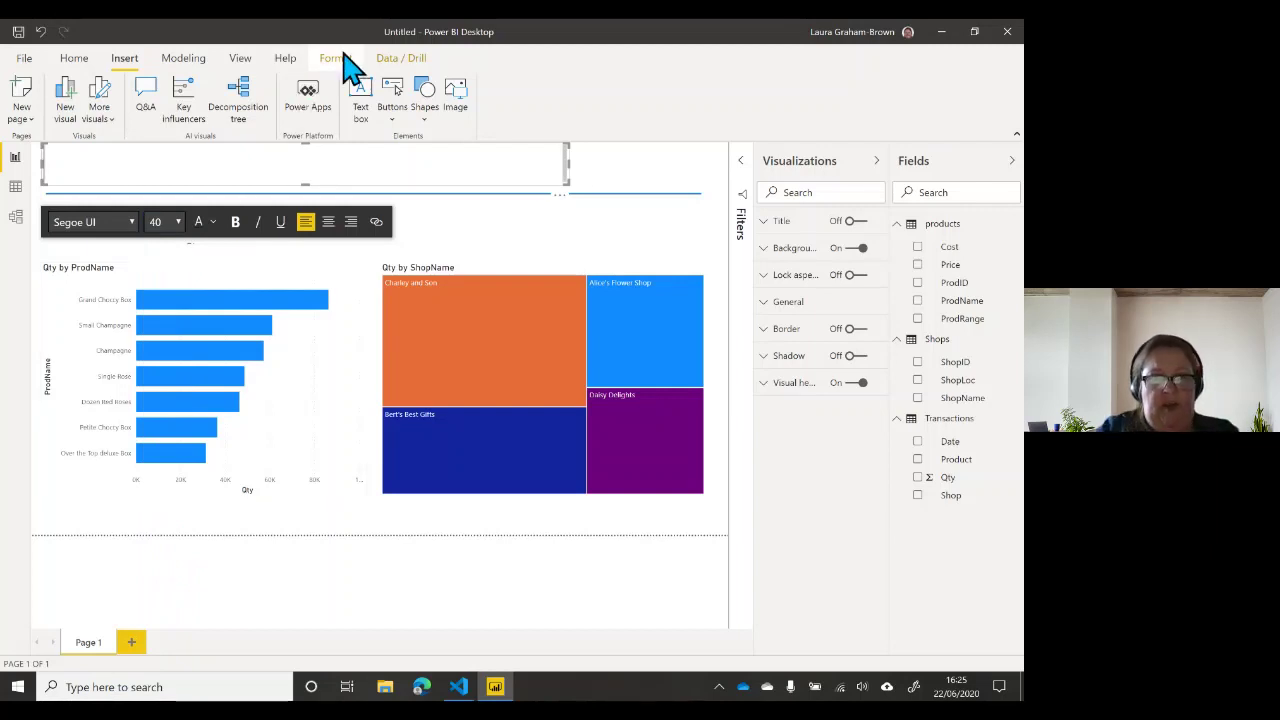
text(Volume Report)
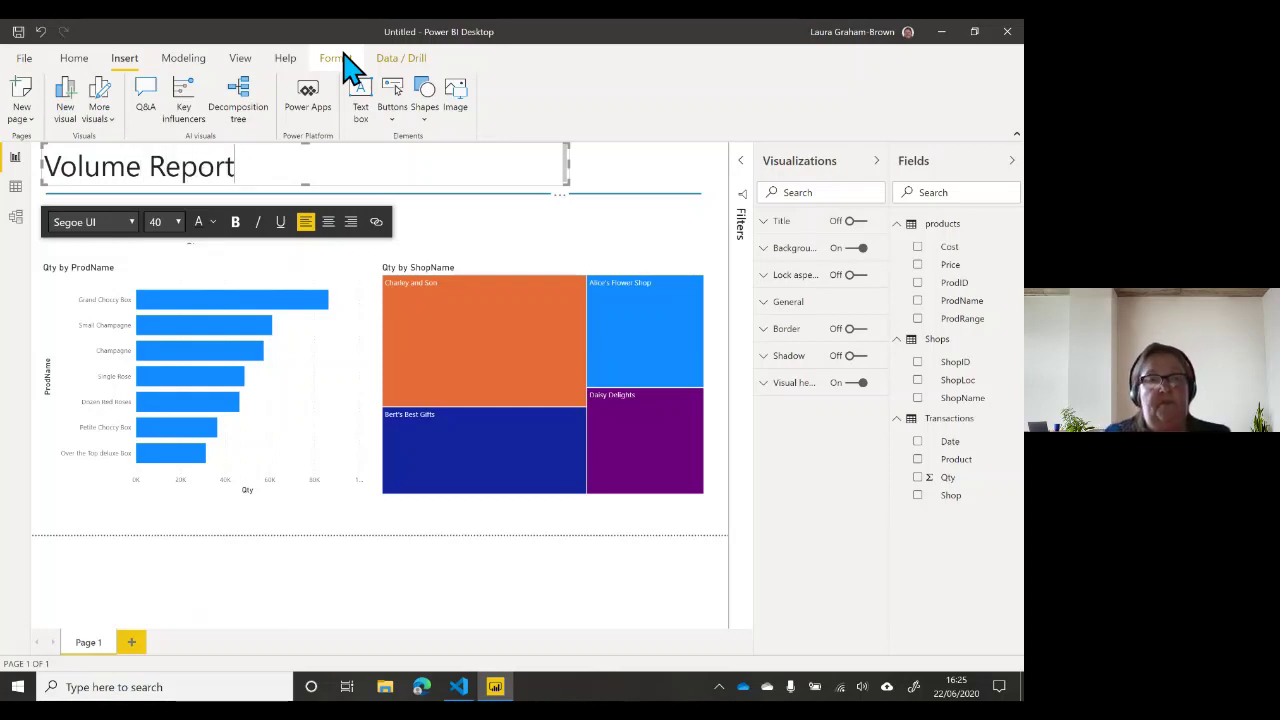
click(614, 178)
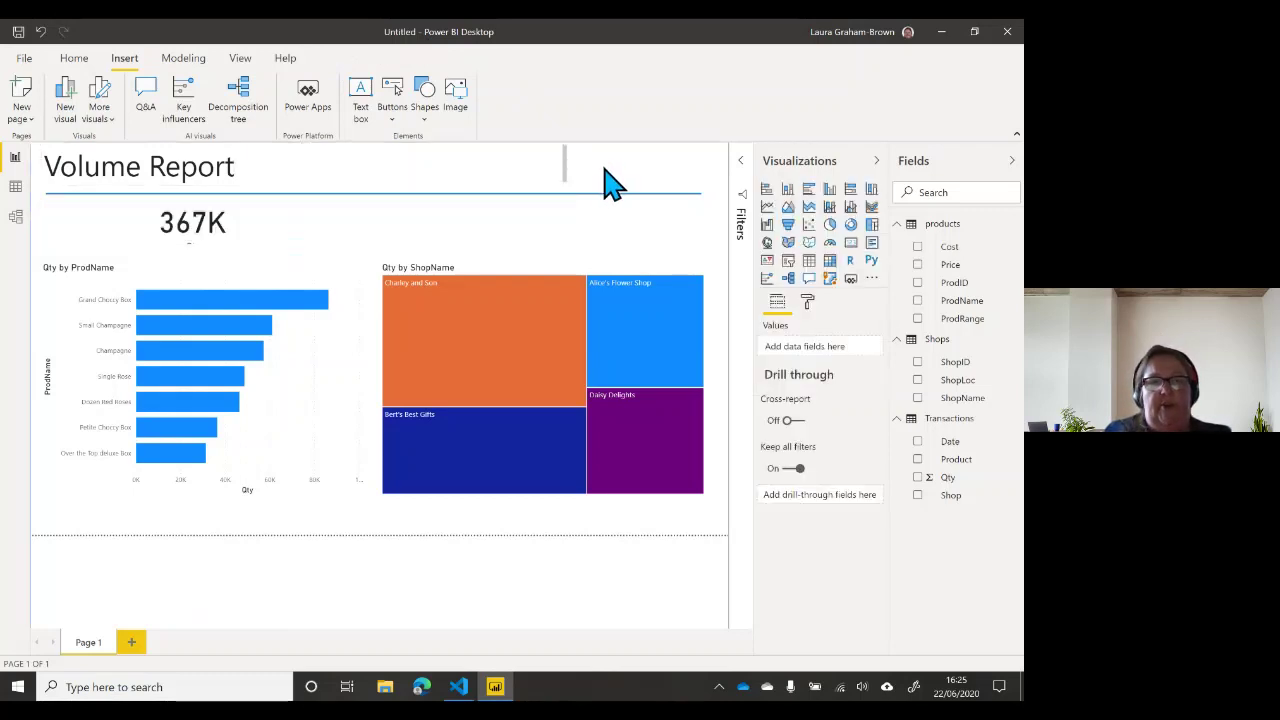
Step: Change the title of the Qty by ShopName treemap to "By Shop"
click(493, 285)
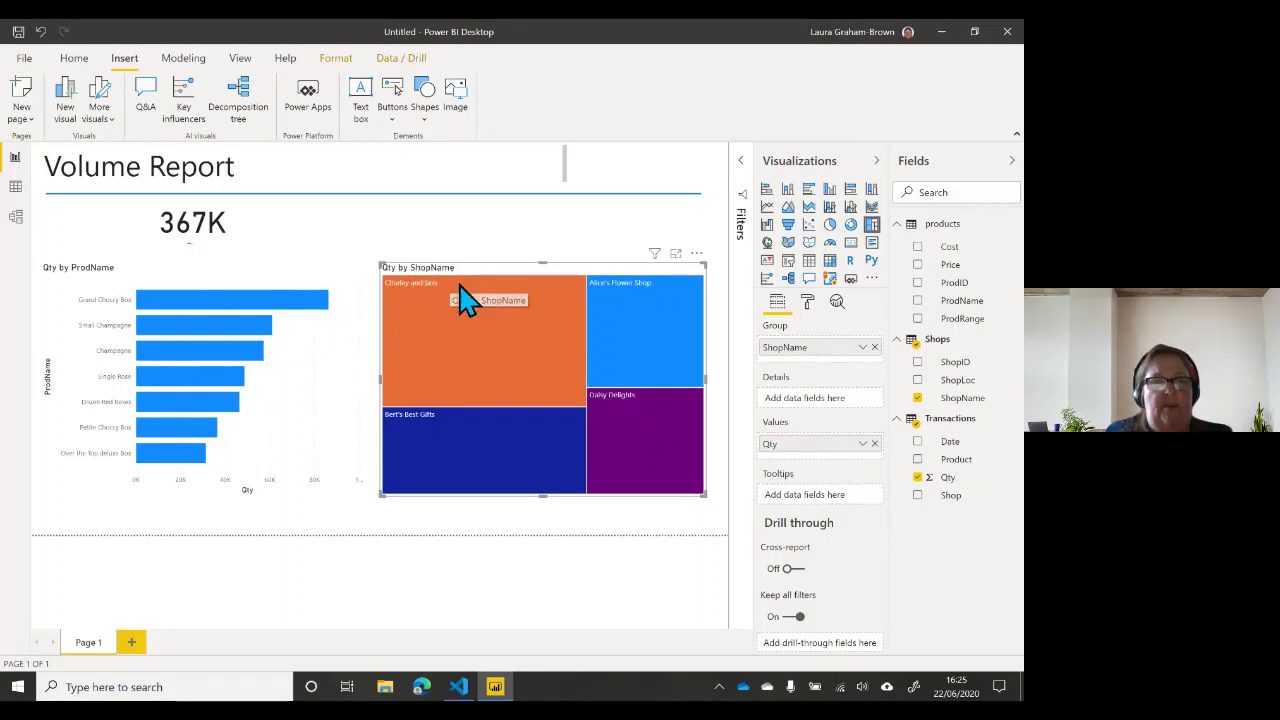
mouse_move(464, 294)
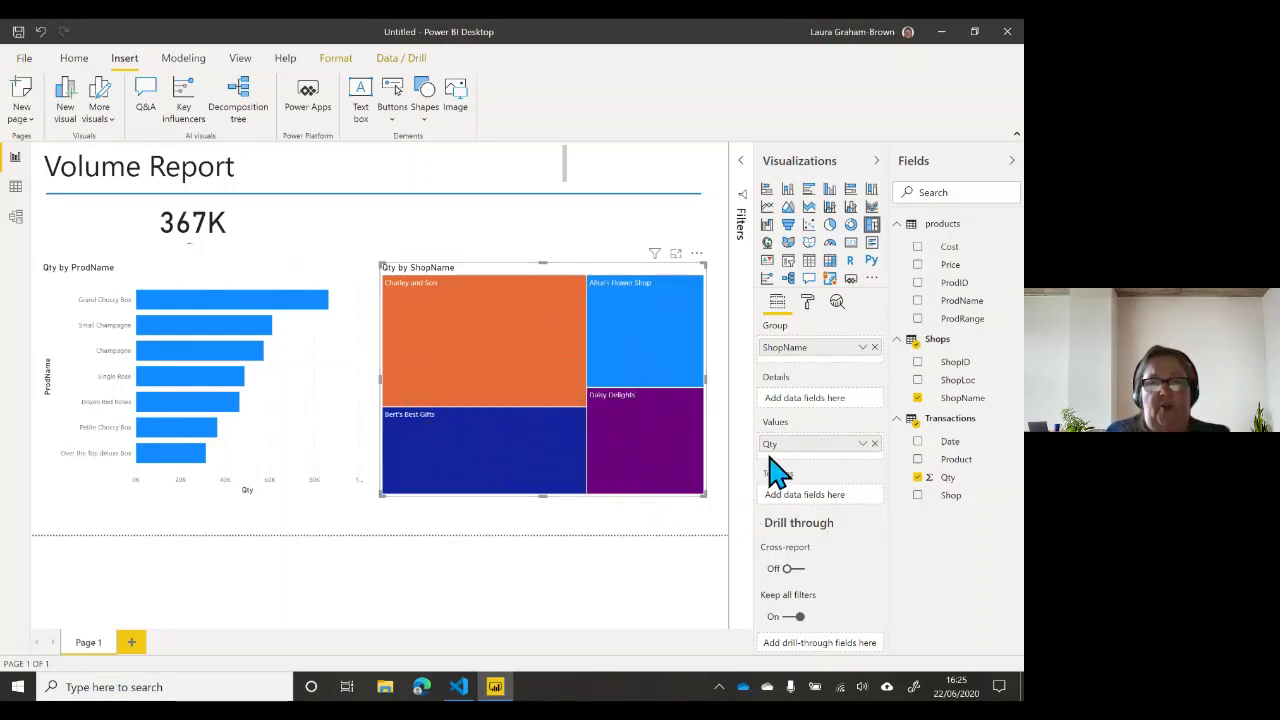
click(810, 305)
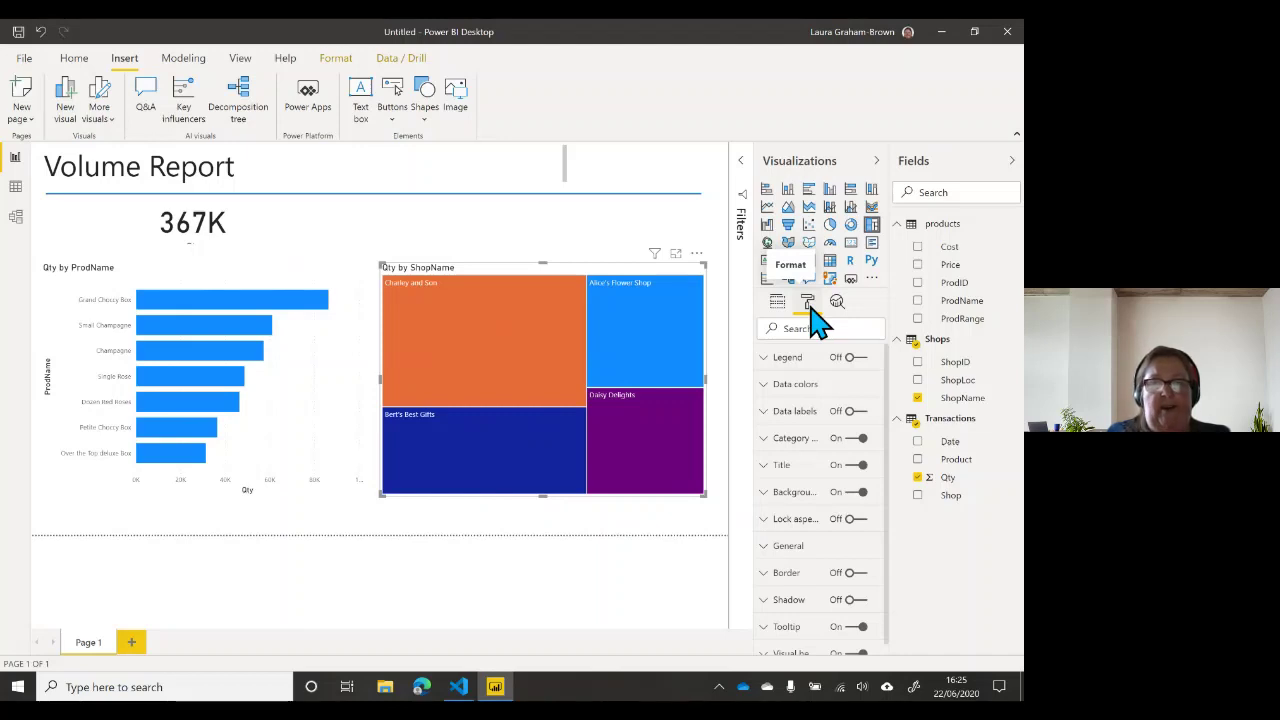
click(782, 466)
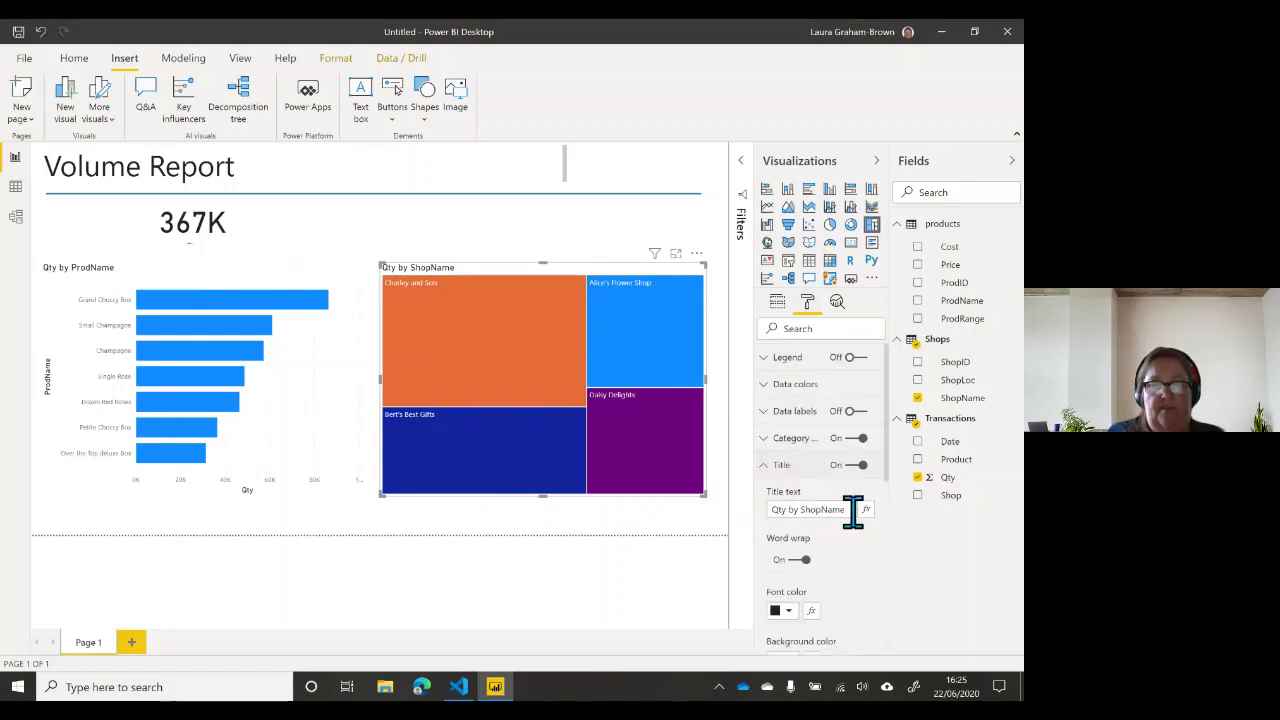
drag(848, 513, 775, 535)
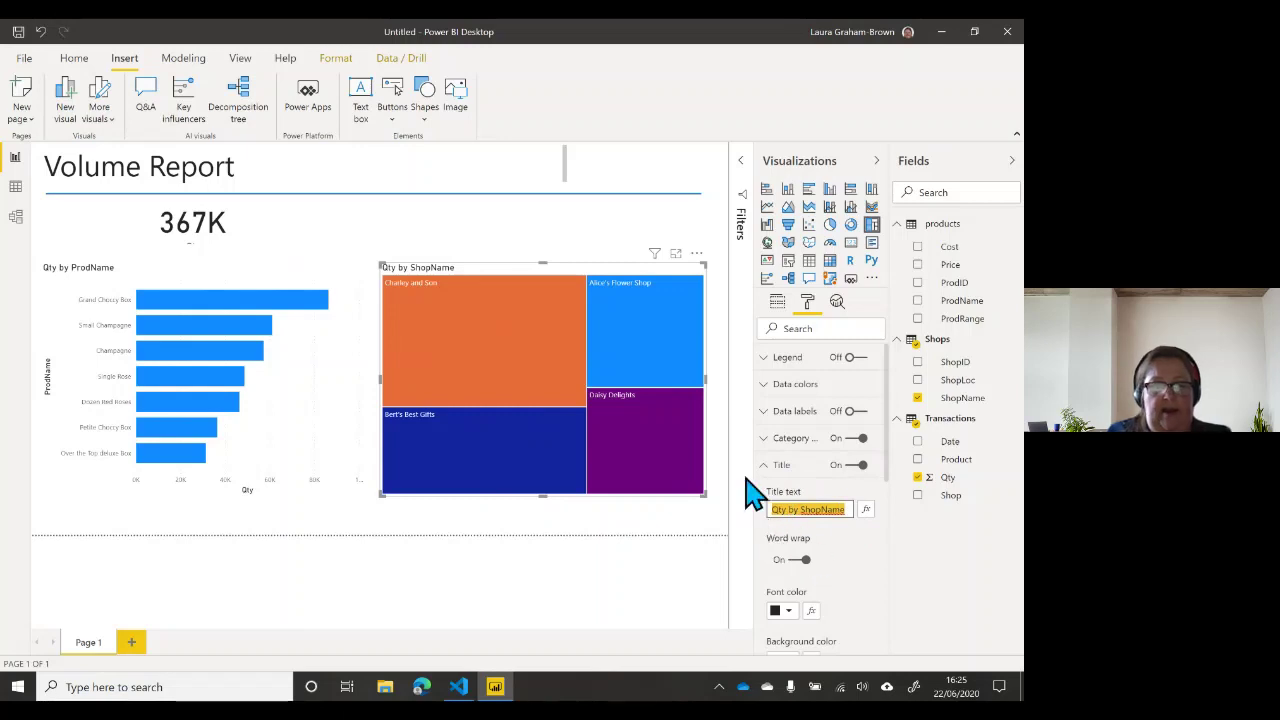
text(By Shop)
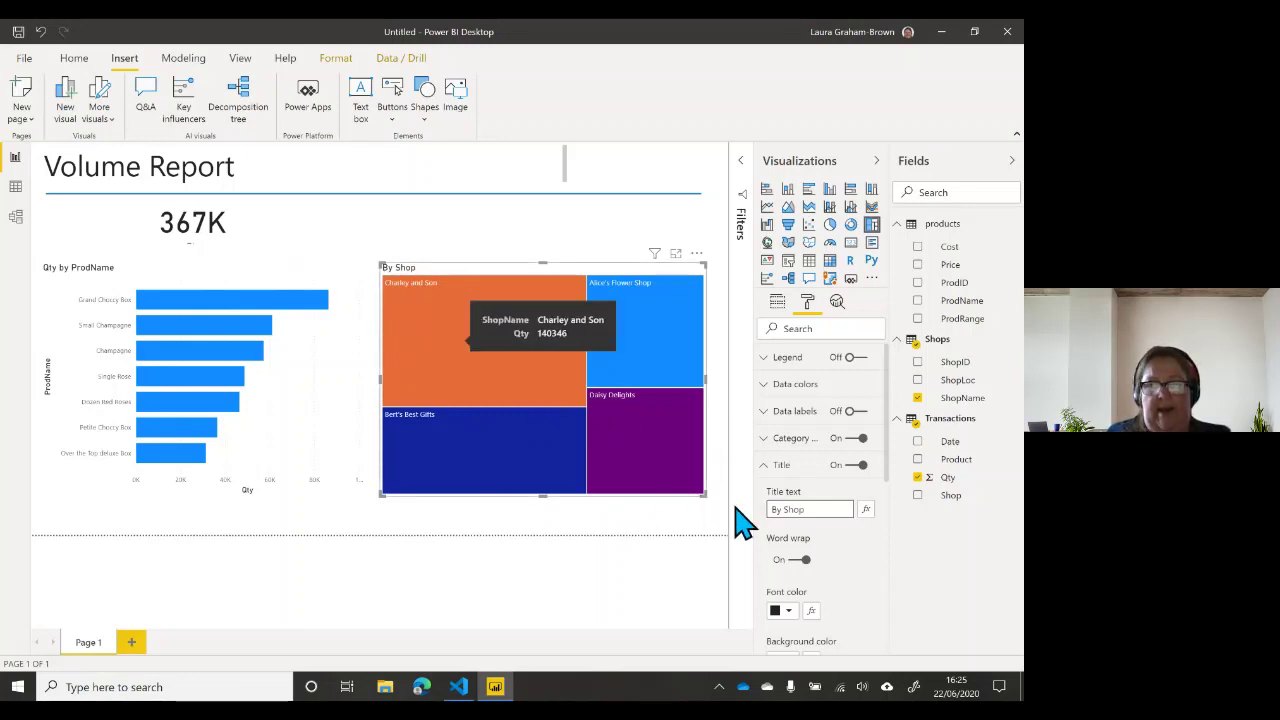
Step: Set the text size of the "By Shop" treemap's title to 18 pt
scroll(852, 603, down, 3)
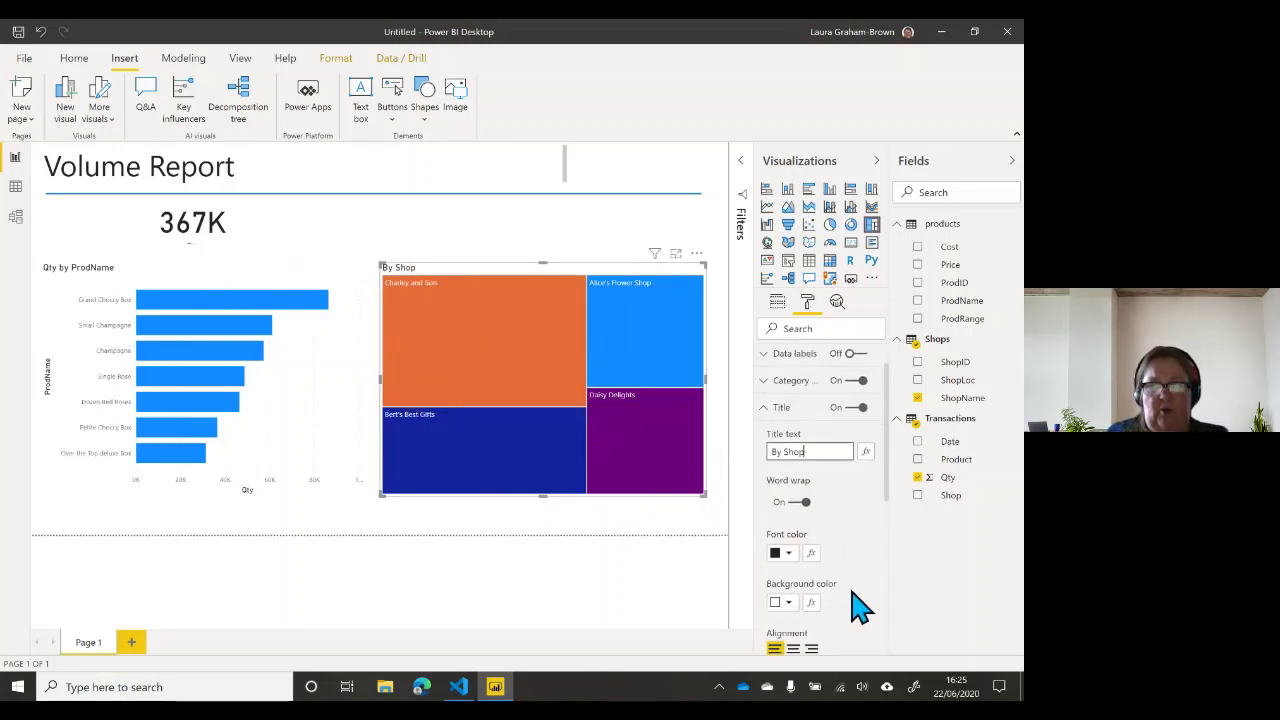
scroll(860, 605, down, 2)
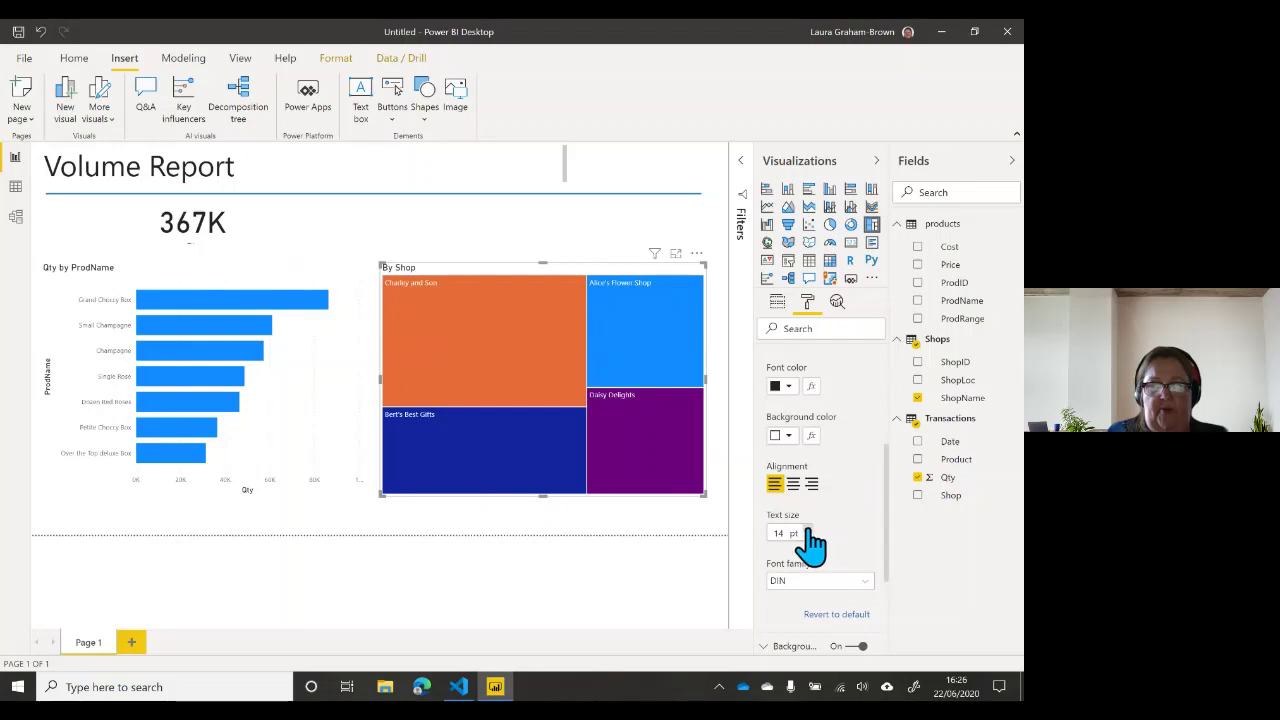
click(808, 529)
click(808, 529)
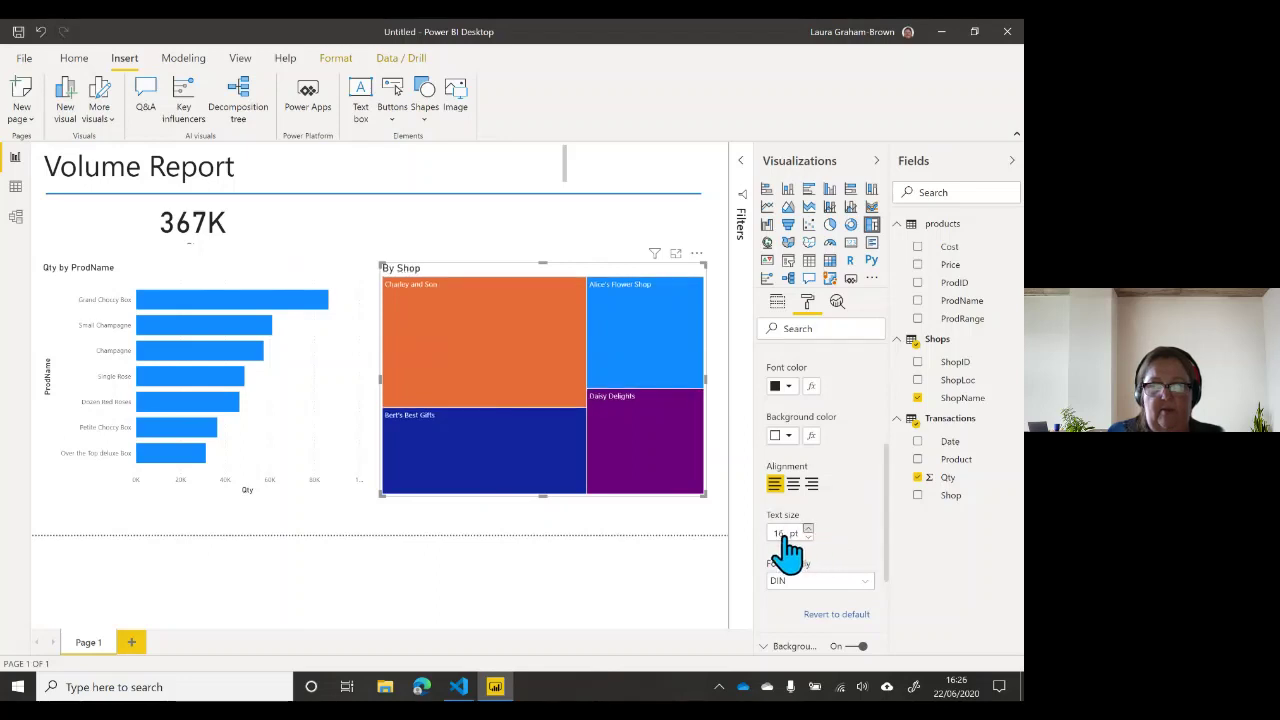
click(808, 529)
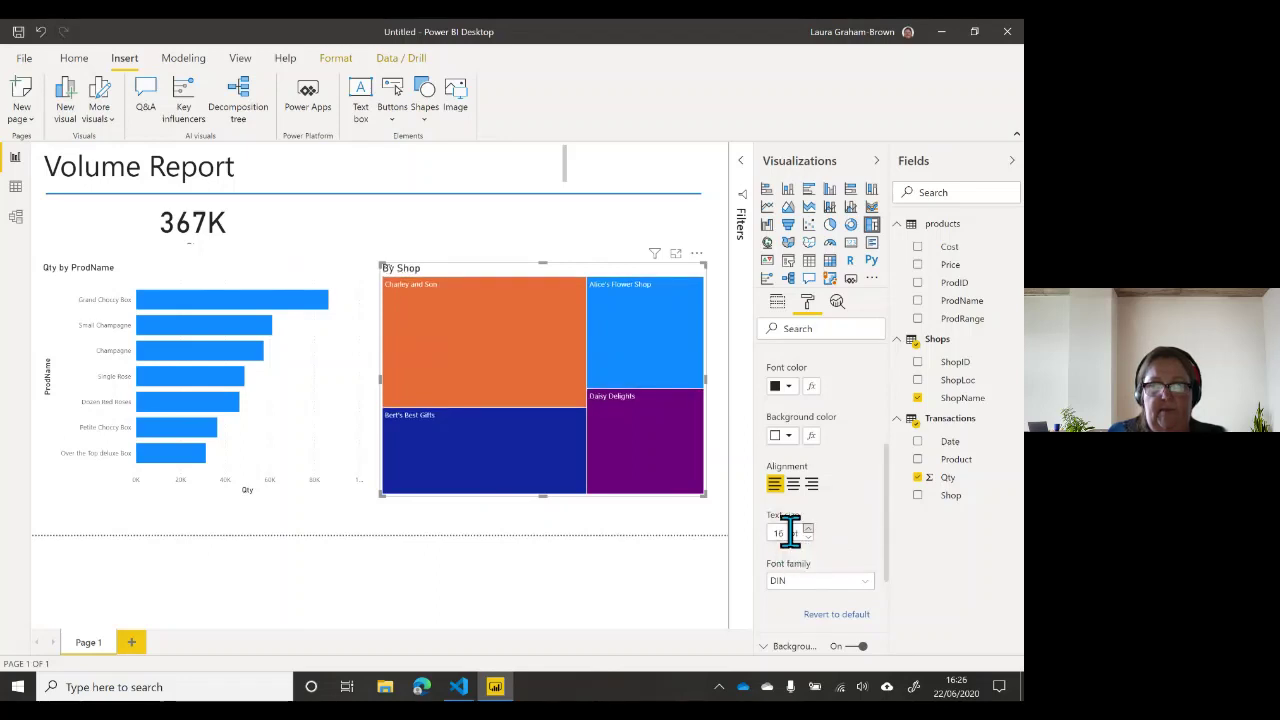
double_click(776, 534)
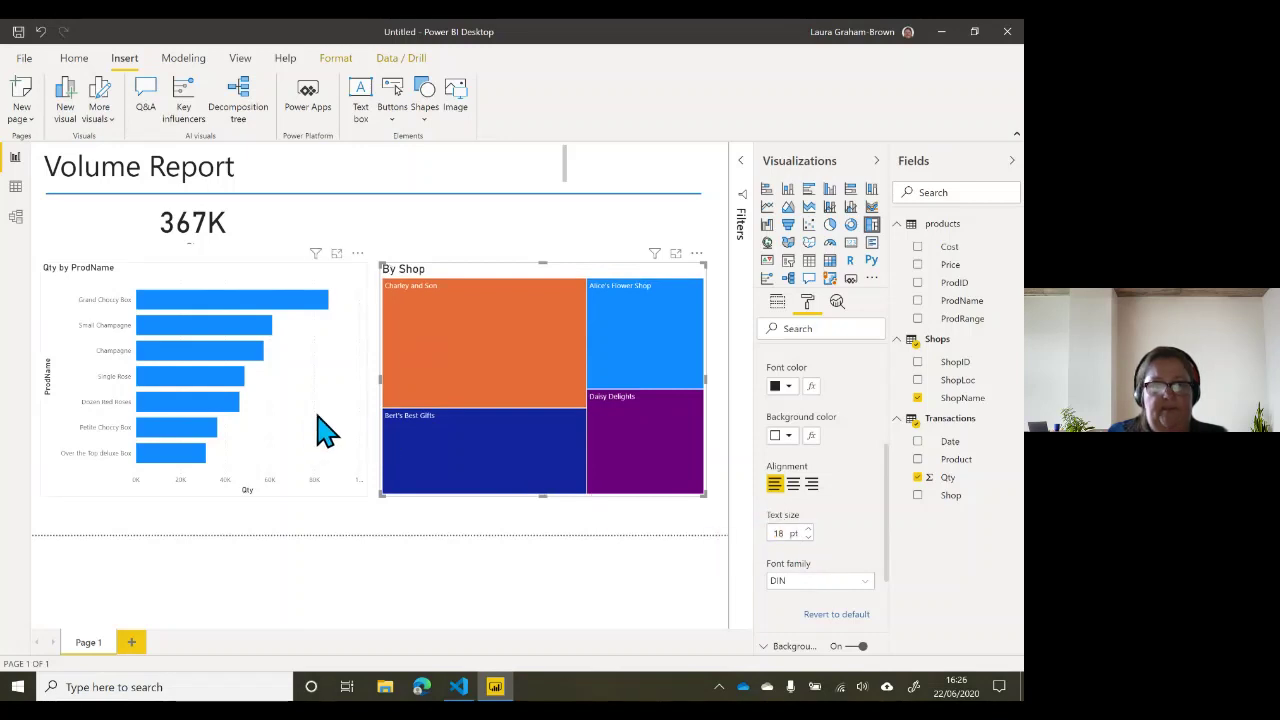
Step: Change the title of the Qty by ProdName bar chart to "By Product"
click(284, 396)
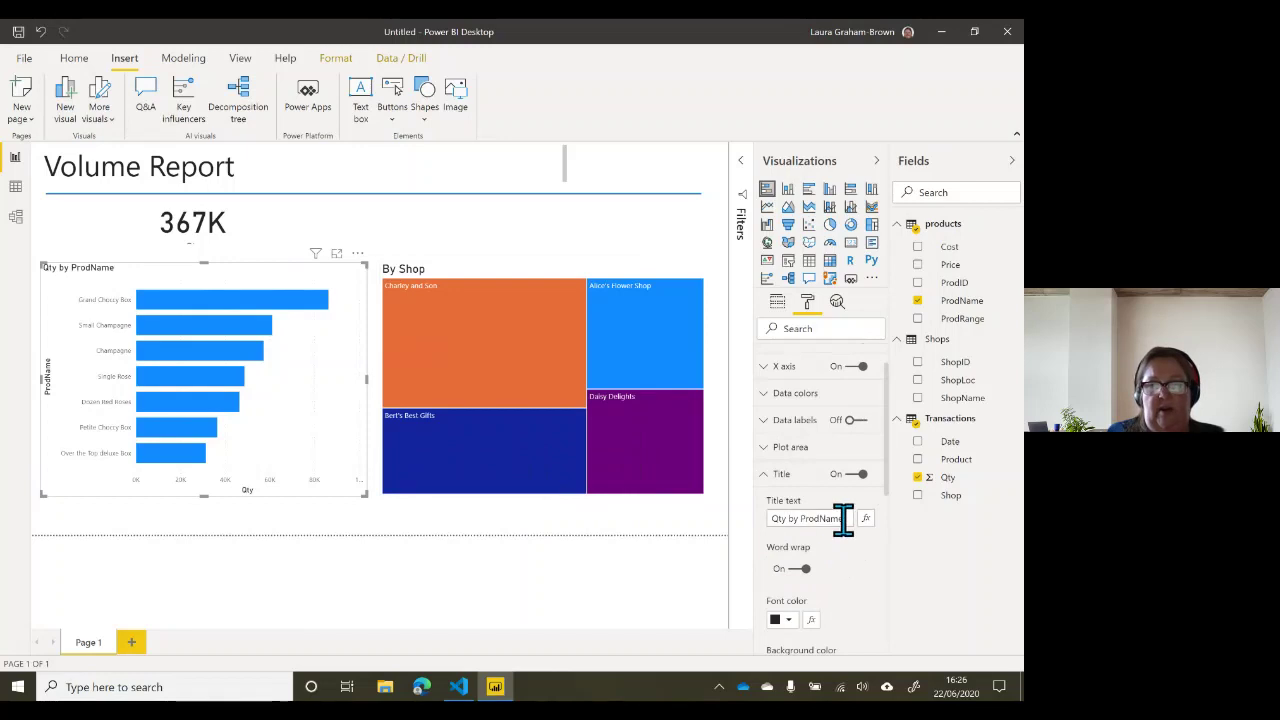
drag(846, 518, 766, 518)
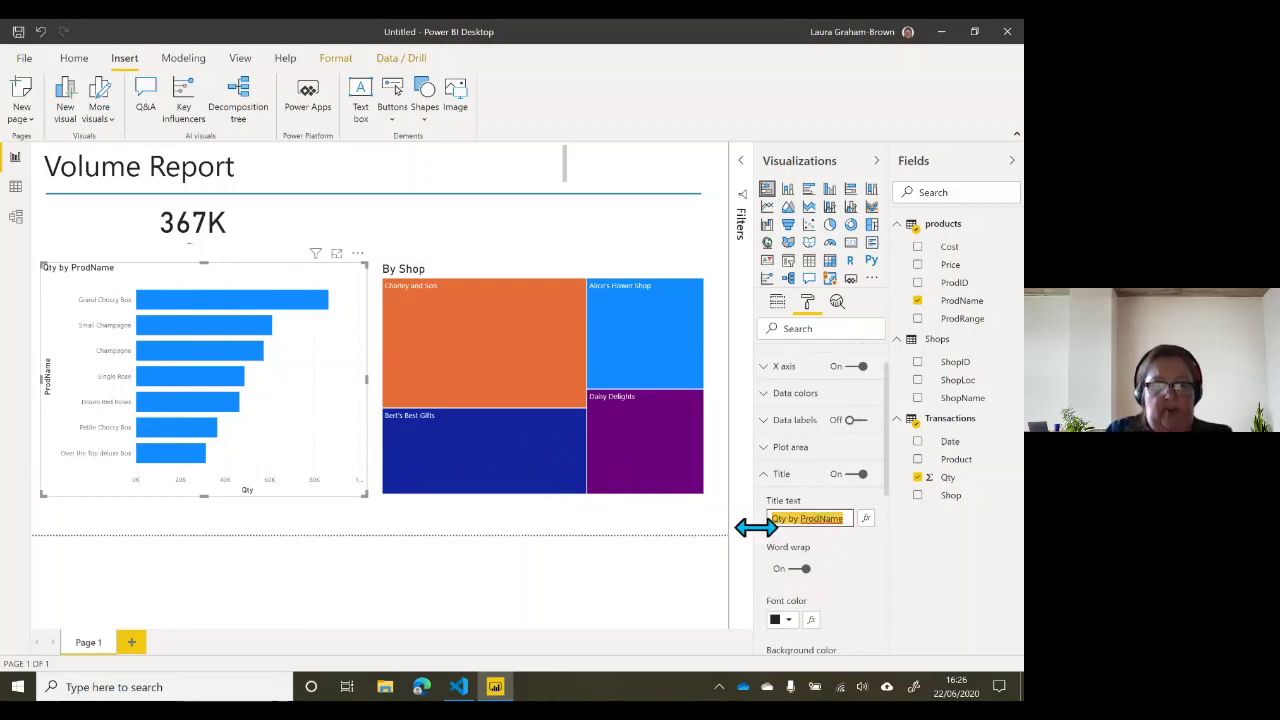
text(By Product)
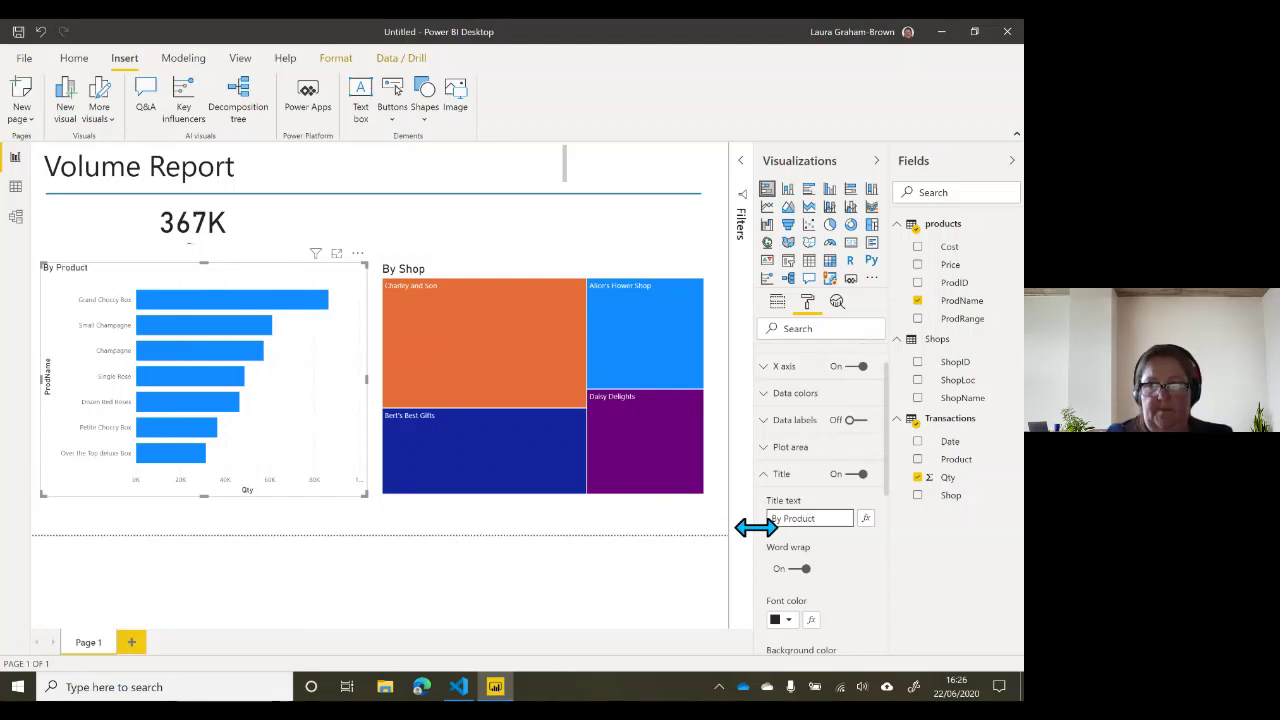
click(873, 601)
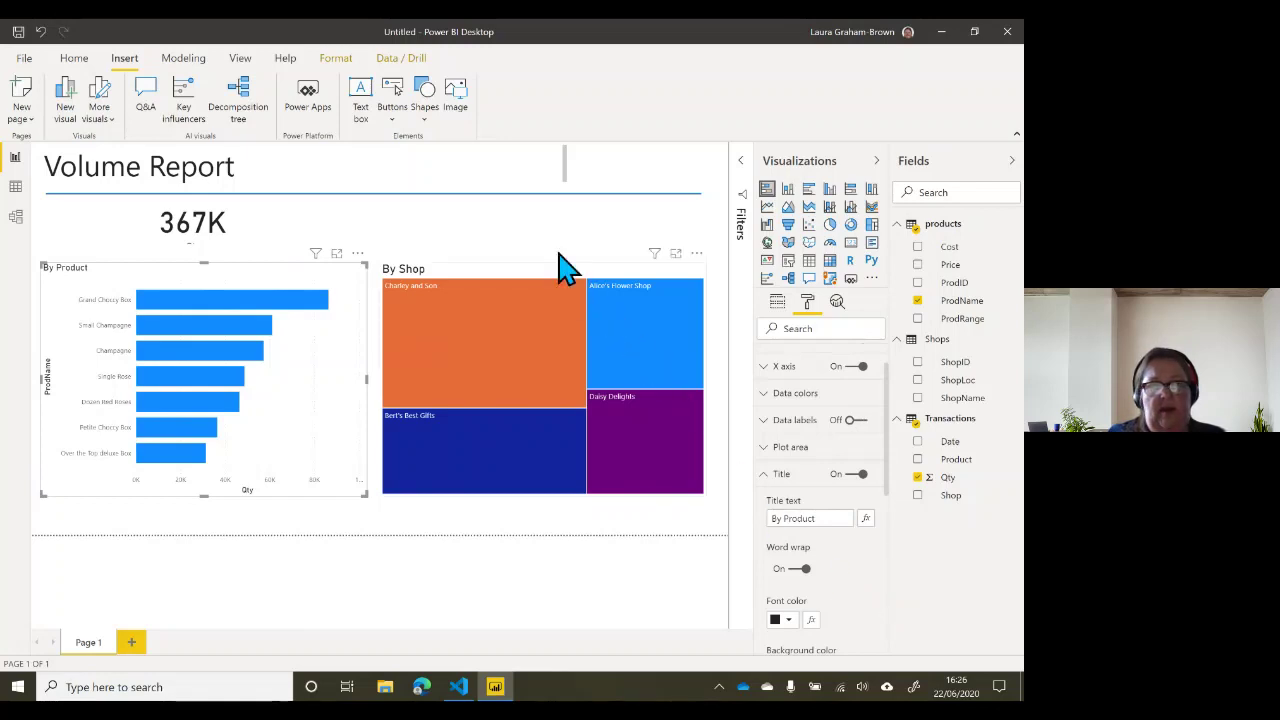
Step: Deselect the bar chart and rename the report page from its default name to "Volume"
click(614, 232)
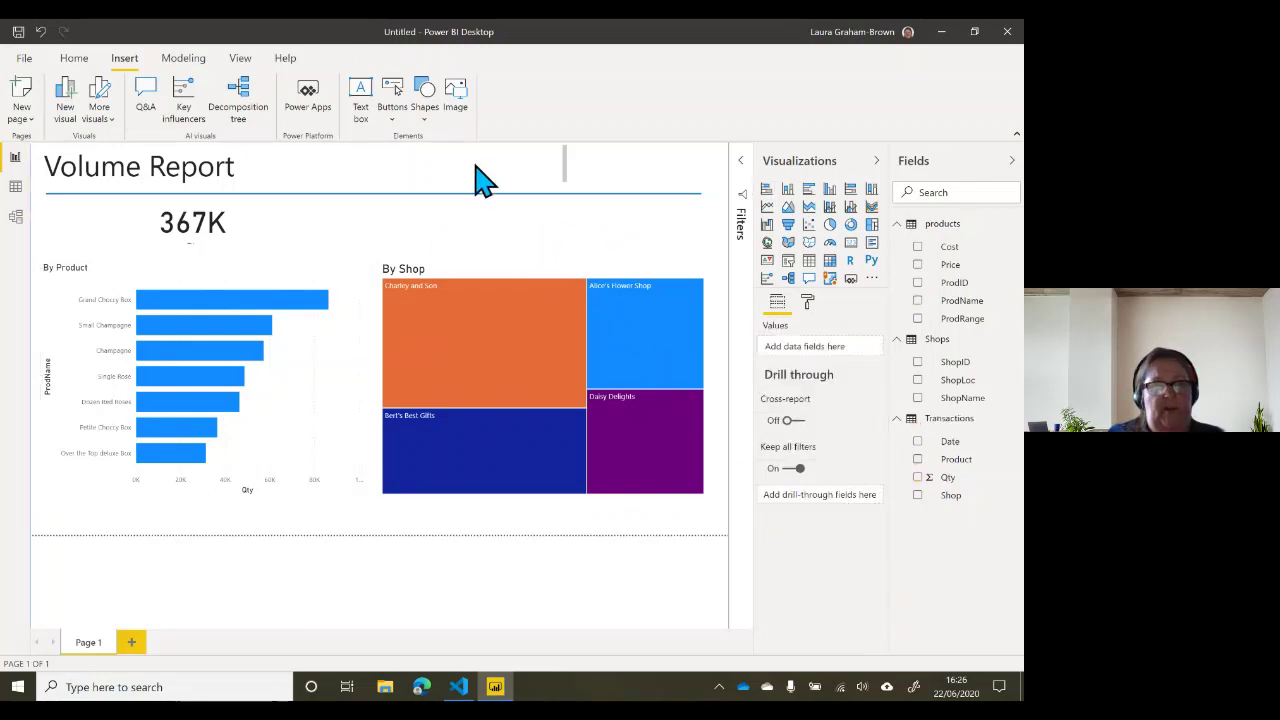
right_click(87, 648)
click(113, 634)
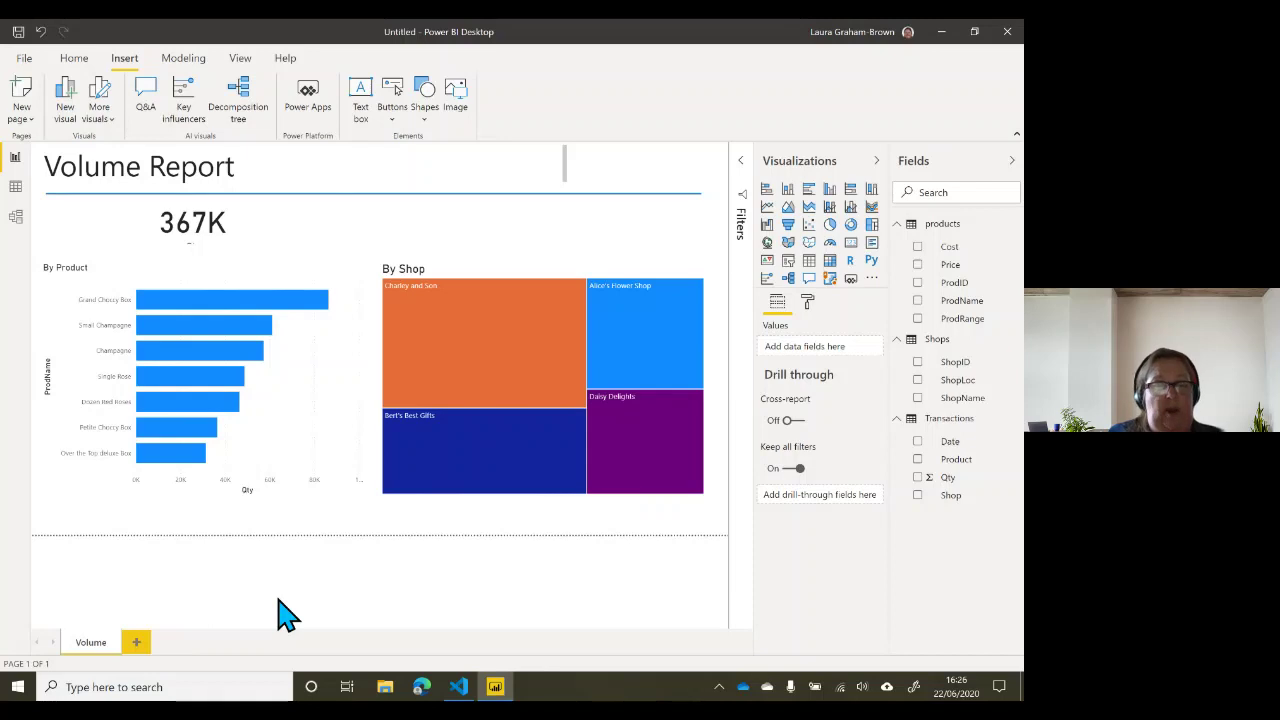
Step: Save the report in the _Demo folder as a Power BI file named "Reactor Power BI Intro"
key(ctrl+s)
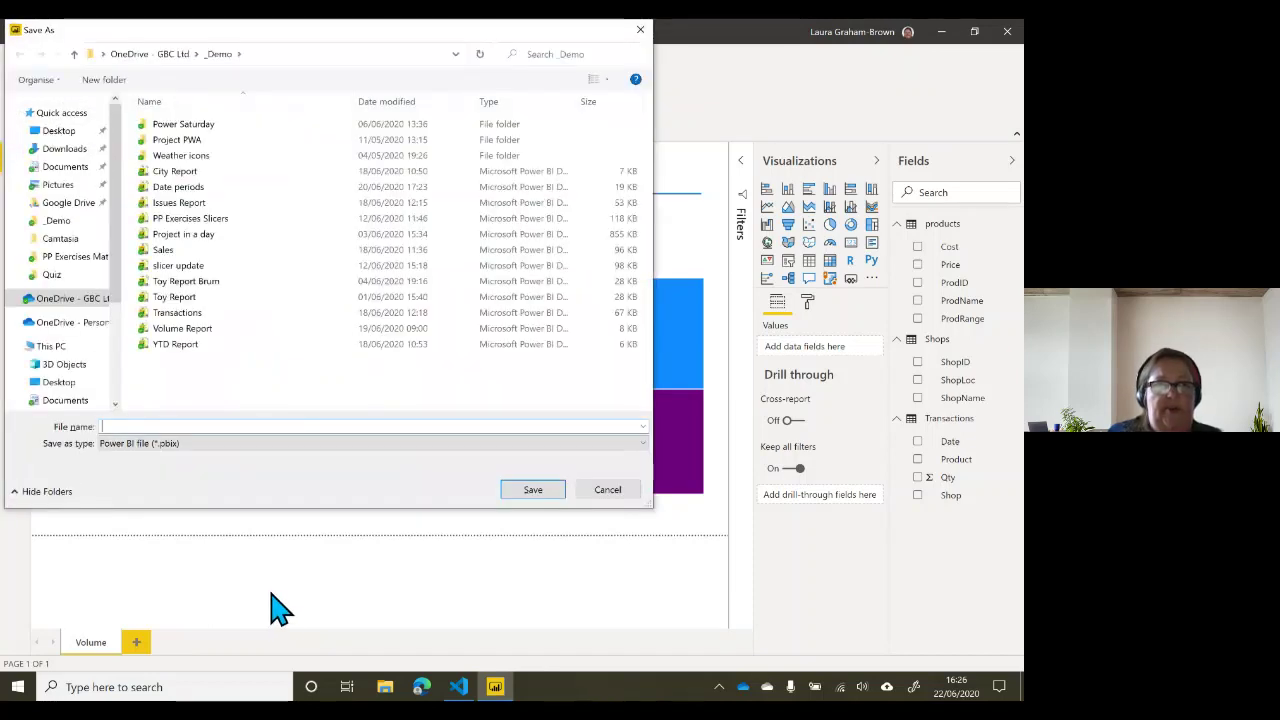
text(React)
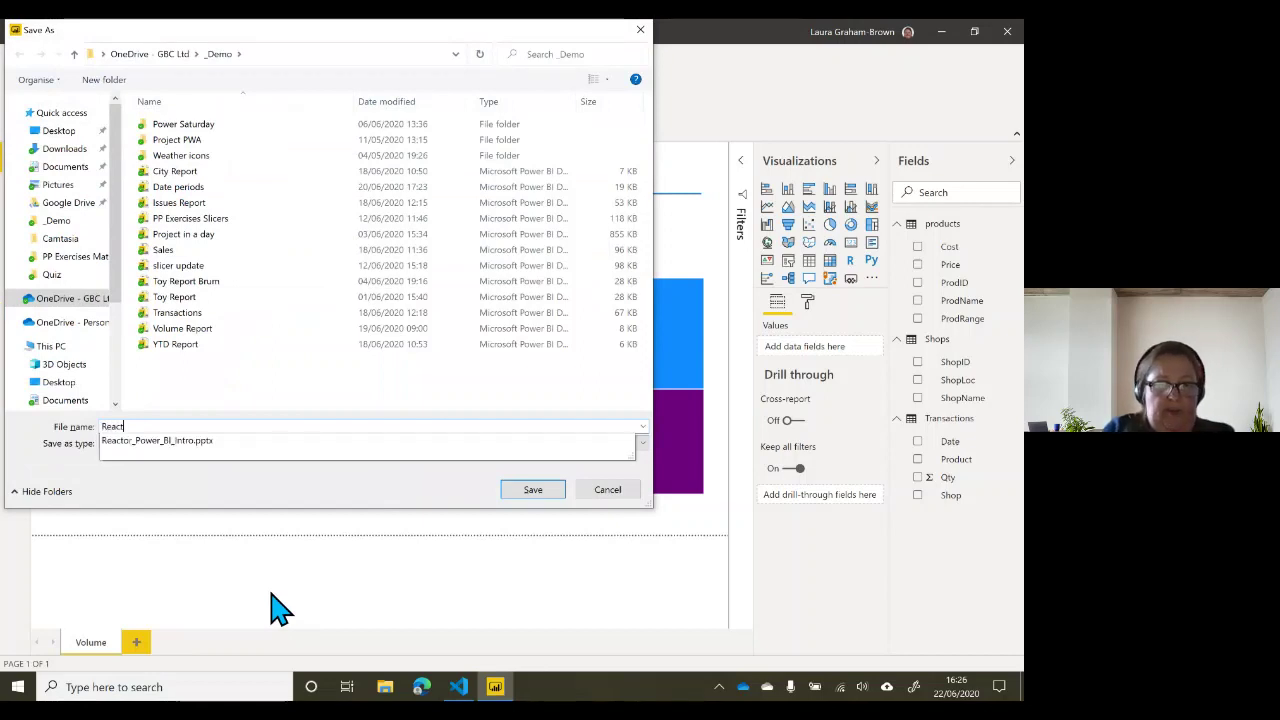
text(Power)
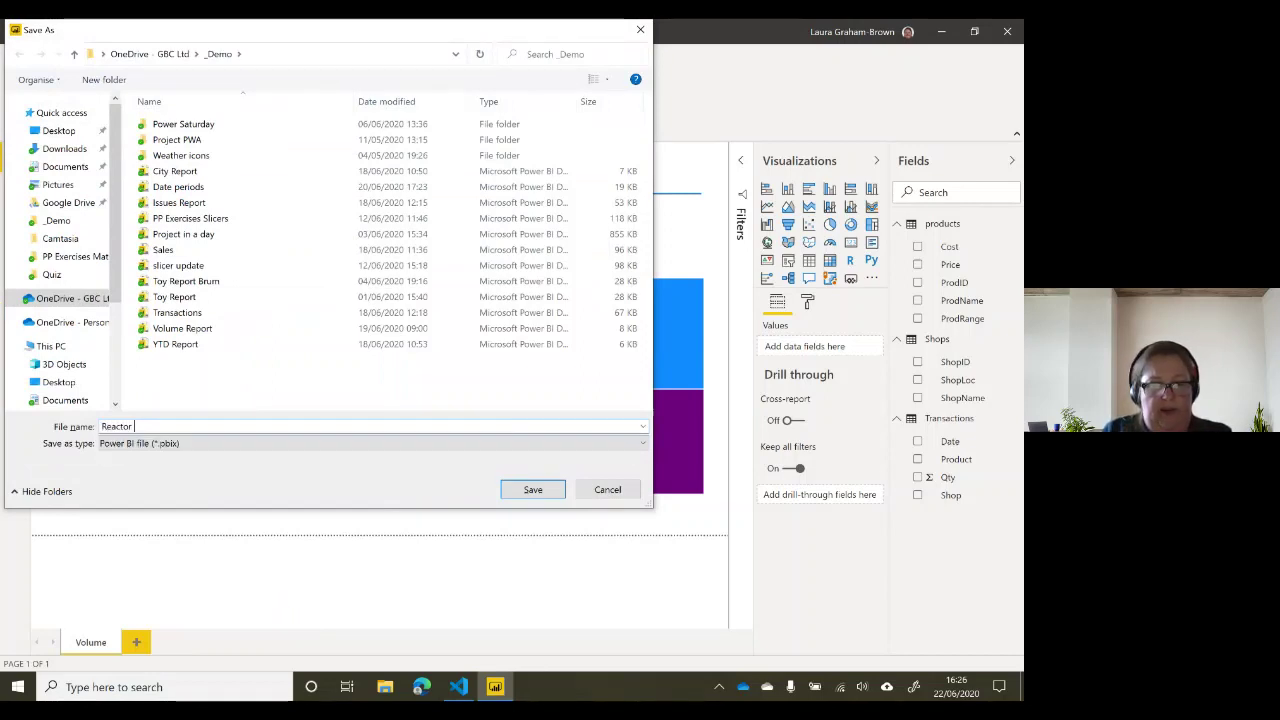
text( BI Intro)
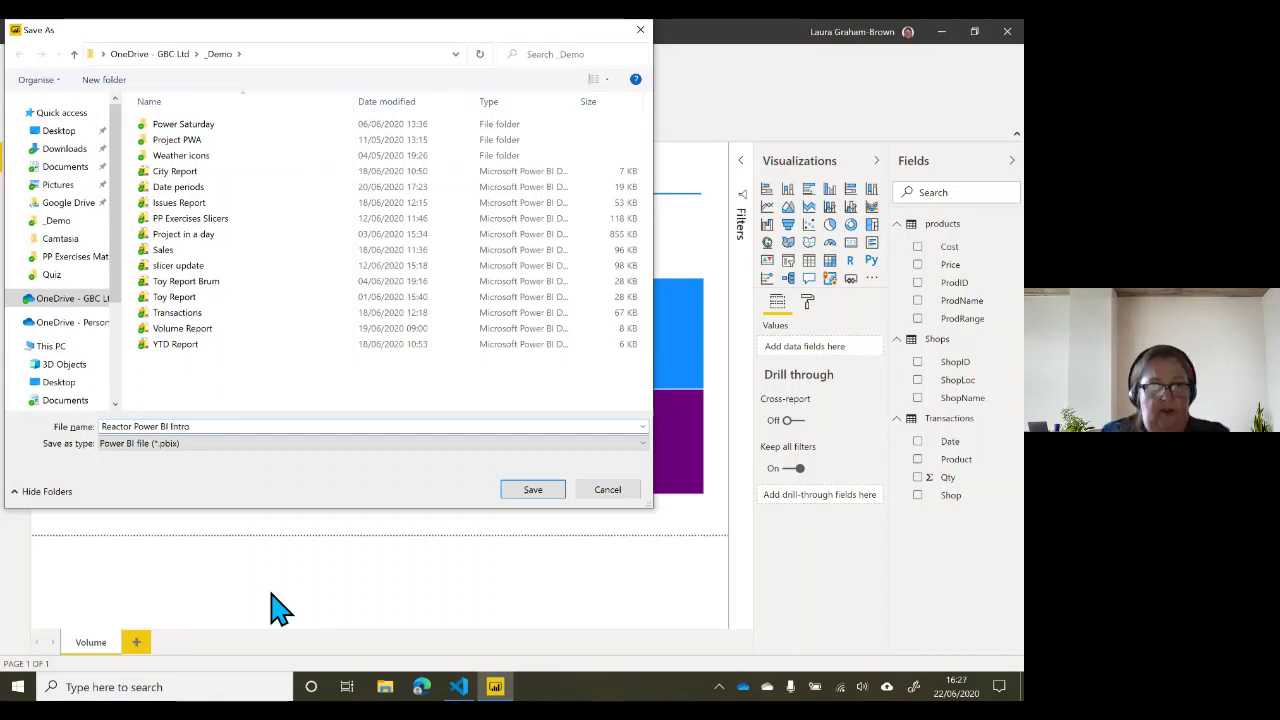
click(531, 495)
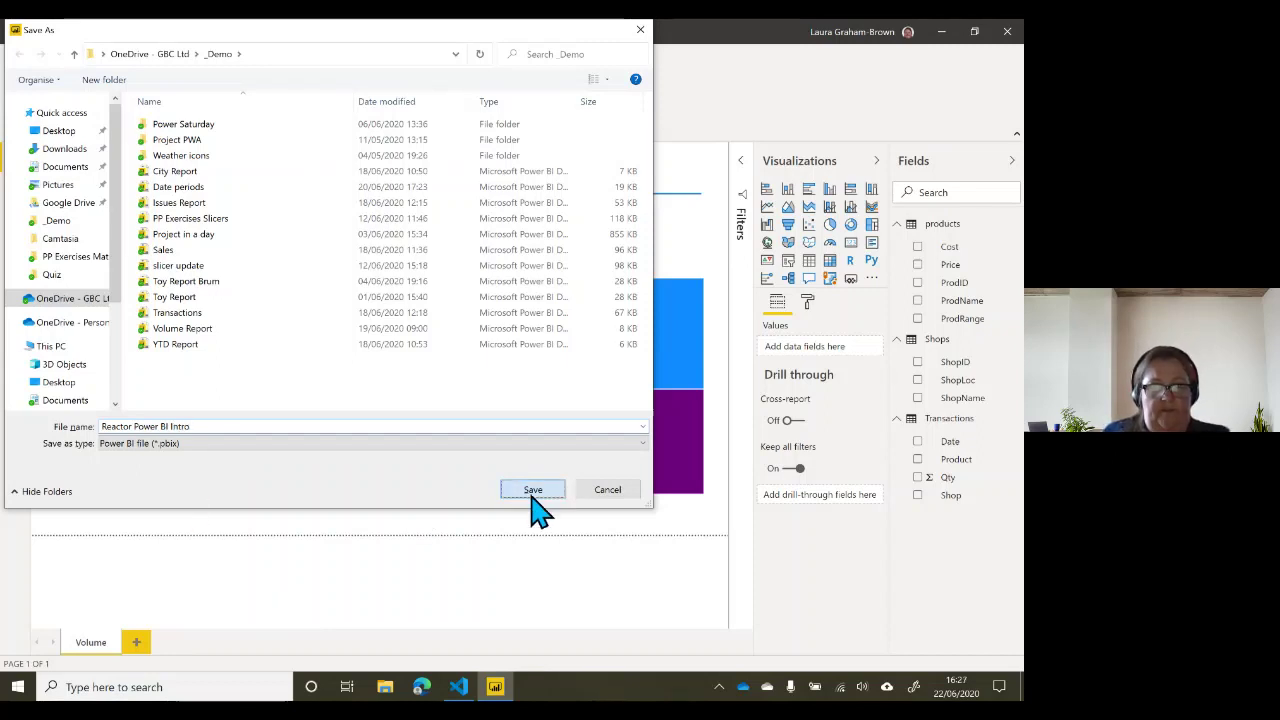
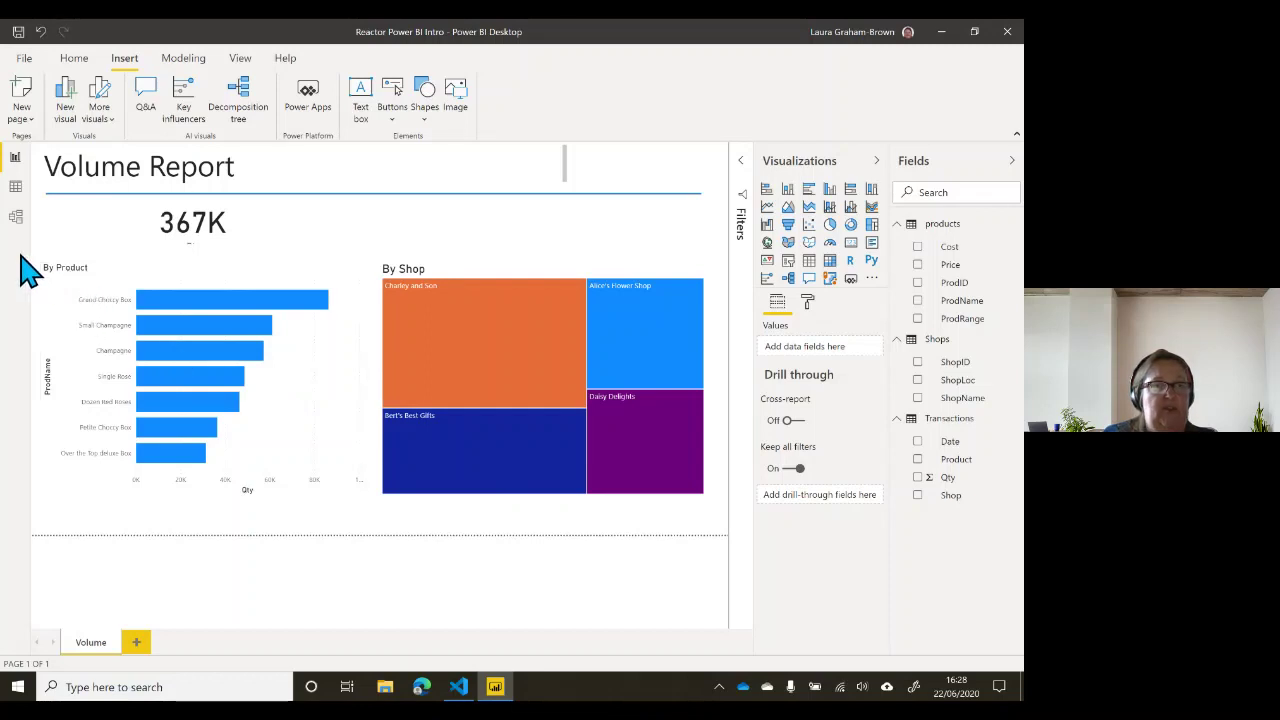
Step: Add a calculated column to the Transactions table in the data view and start its formula with the name "Value ="
click(16, 188)
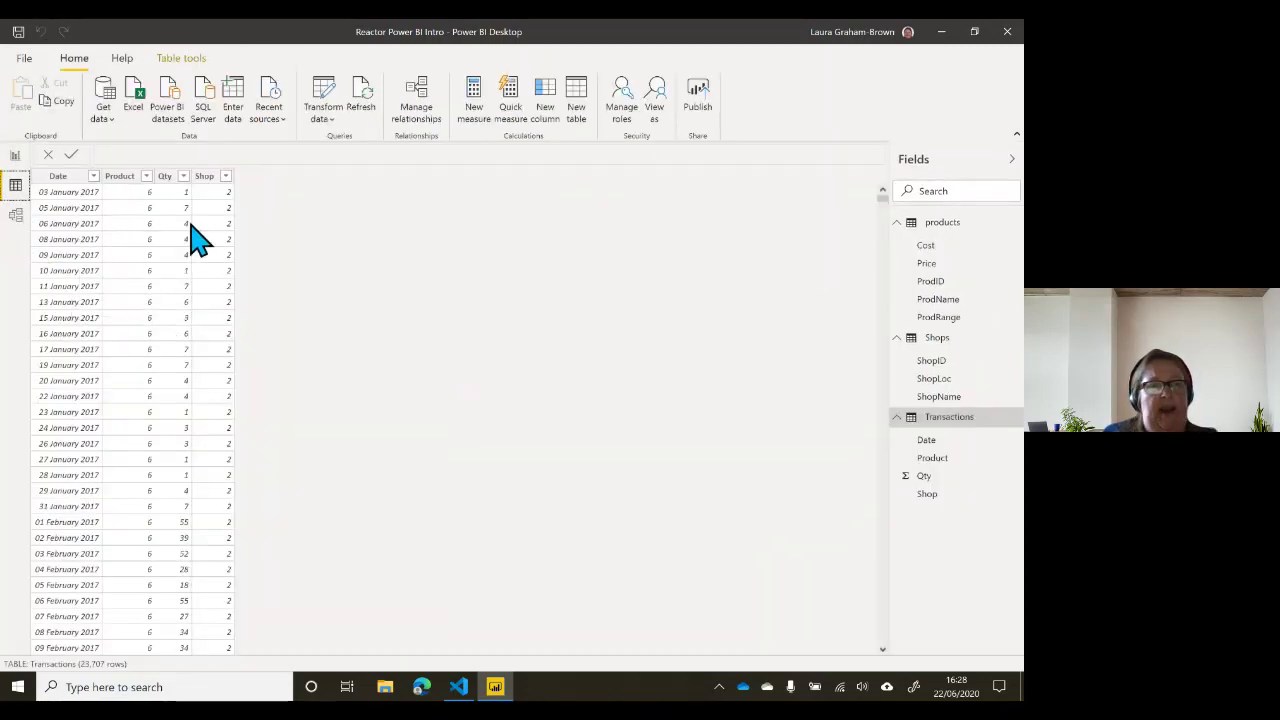
click(120, 178)
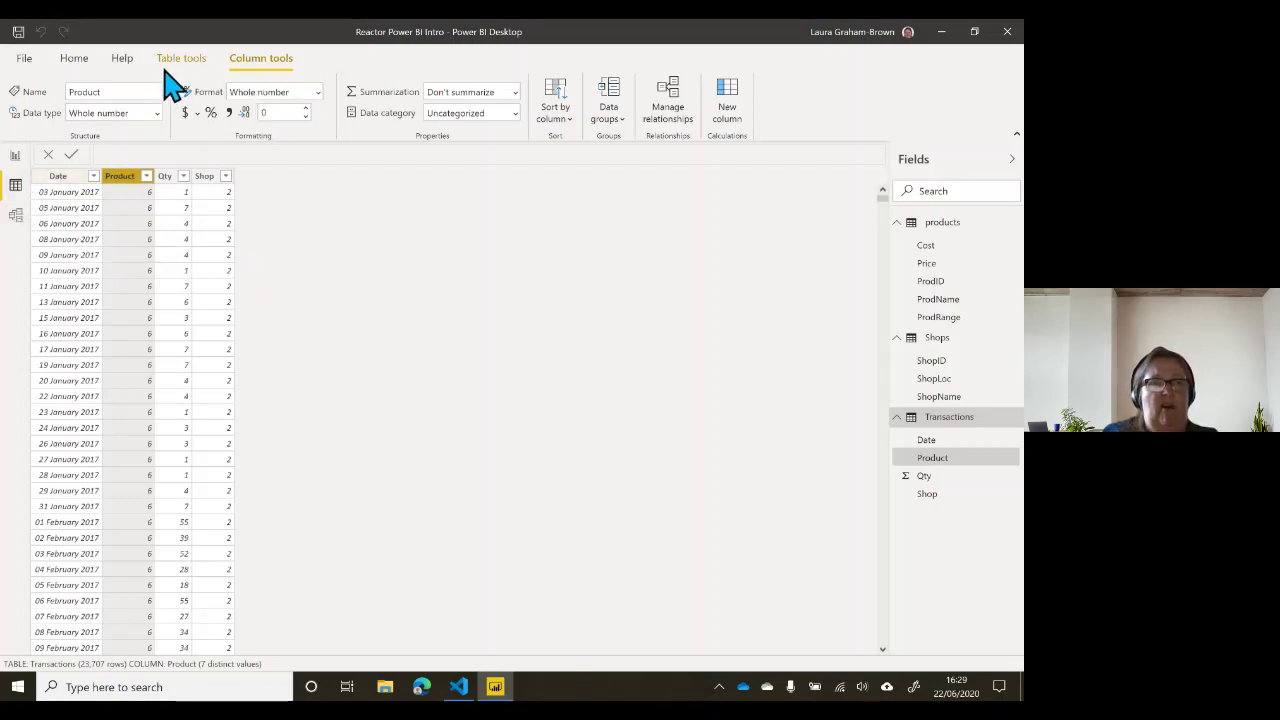
click(252, 62)
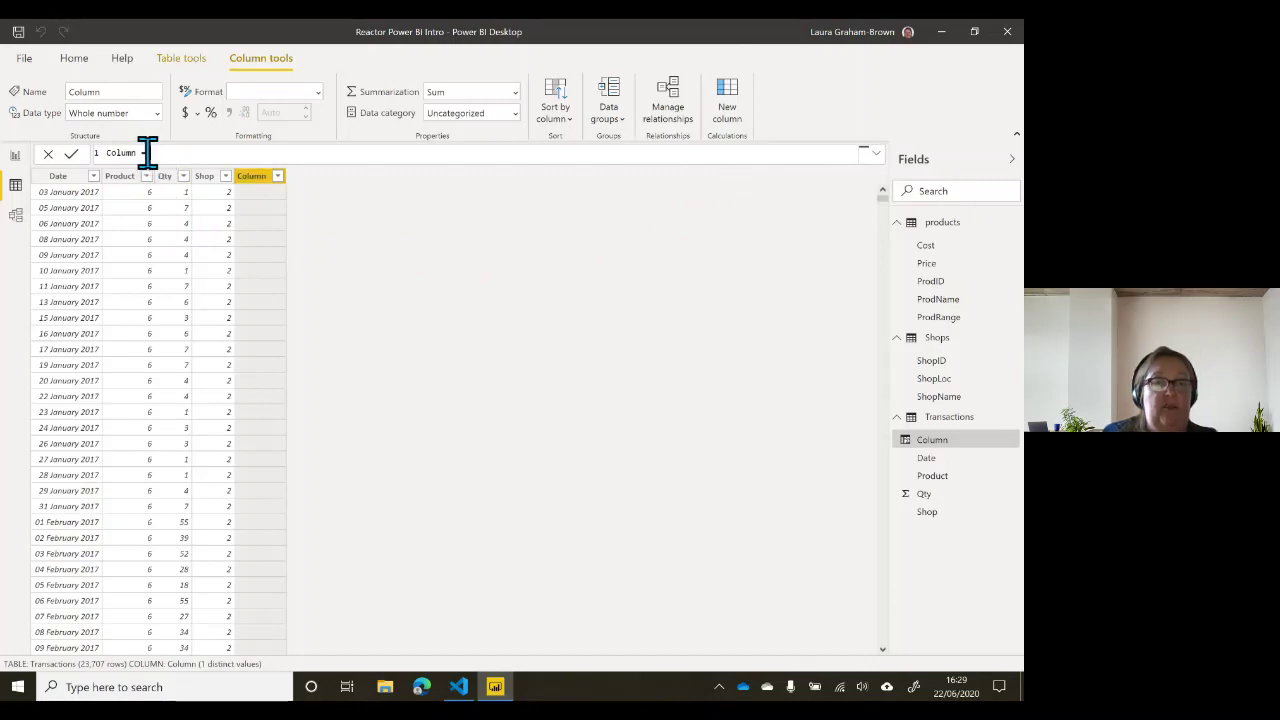
drag(149, 155, 104, 172)
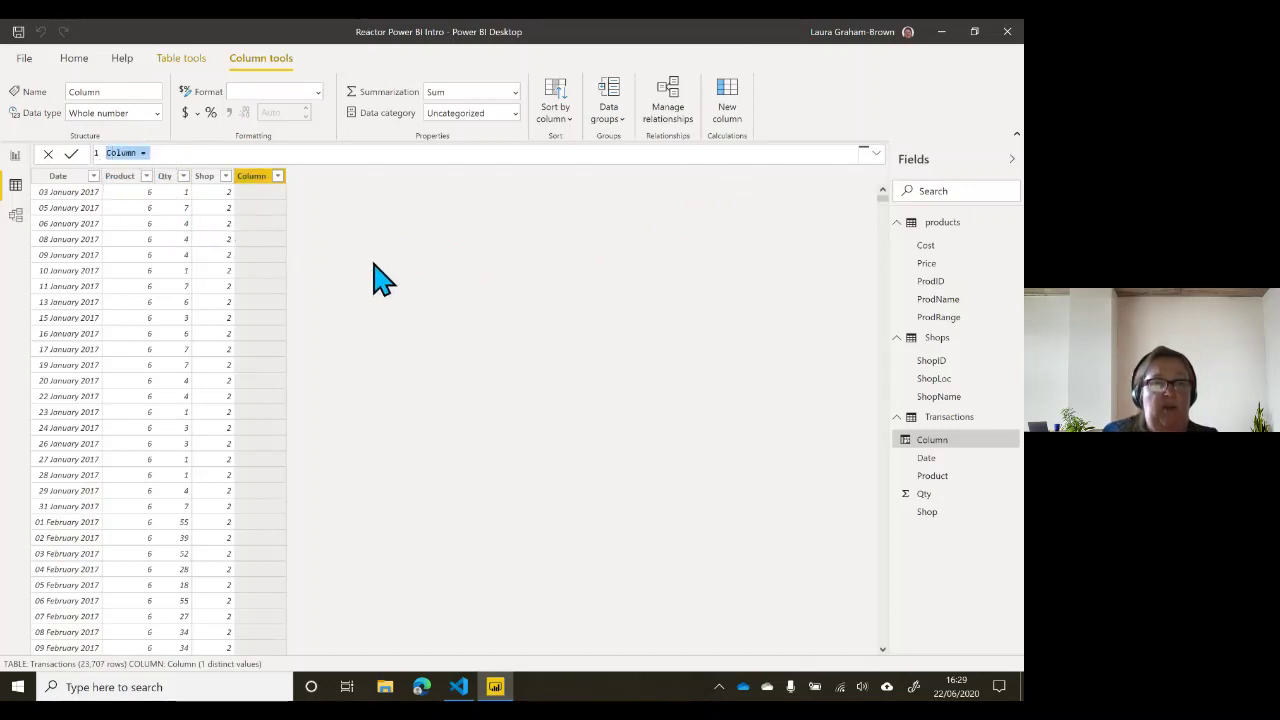
text(Value )
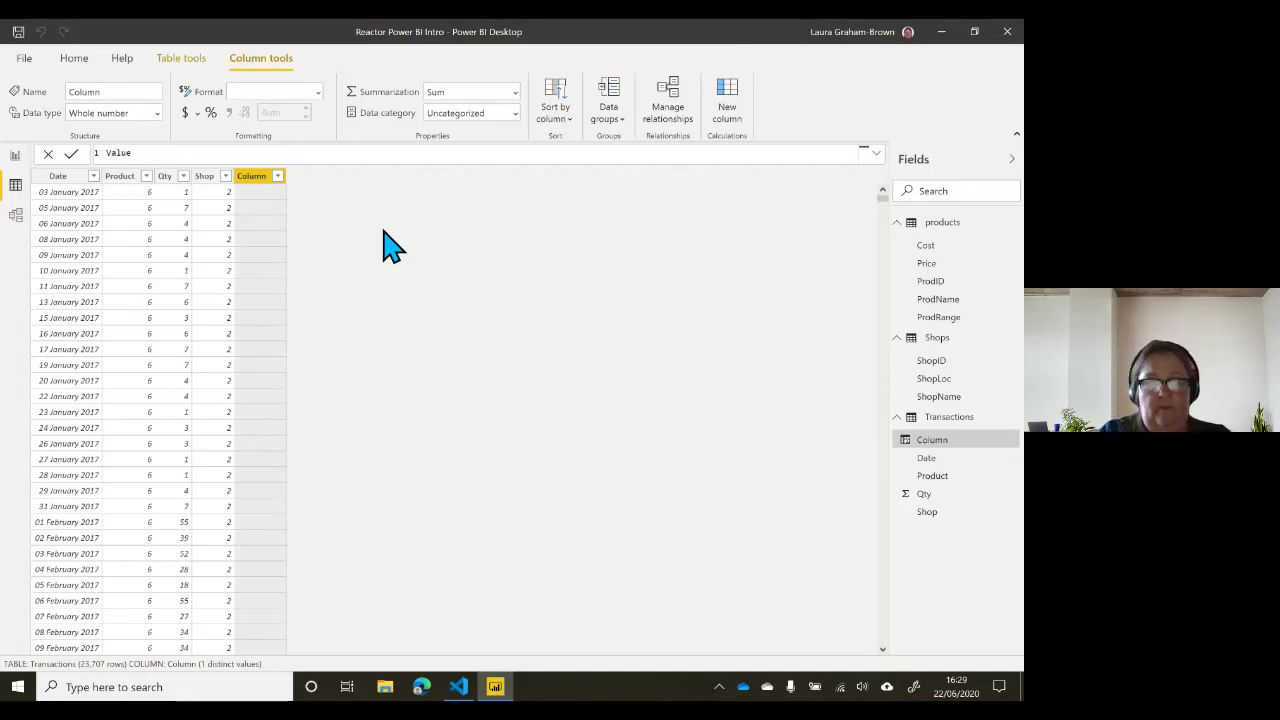
text(=)
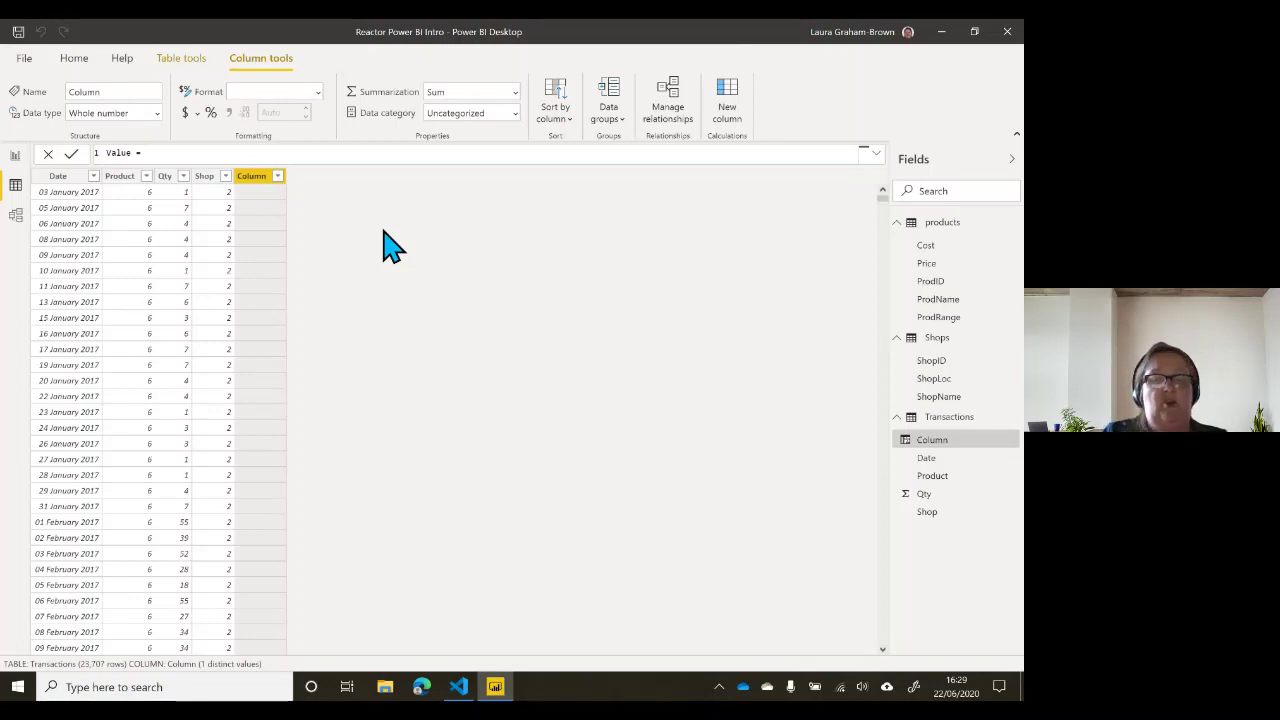
Step: Complete the Value column's formula with RELATED(products[Price]) to bring in each product's price
text(re)
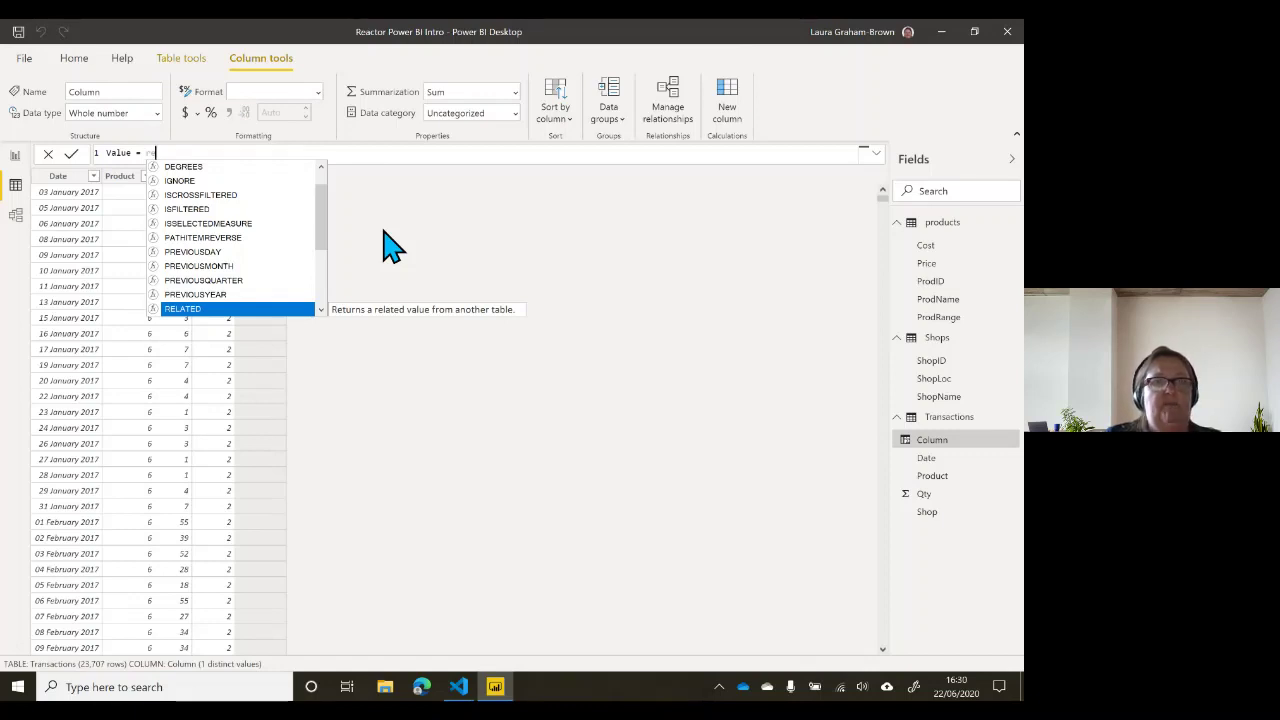
key(Tab)
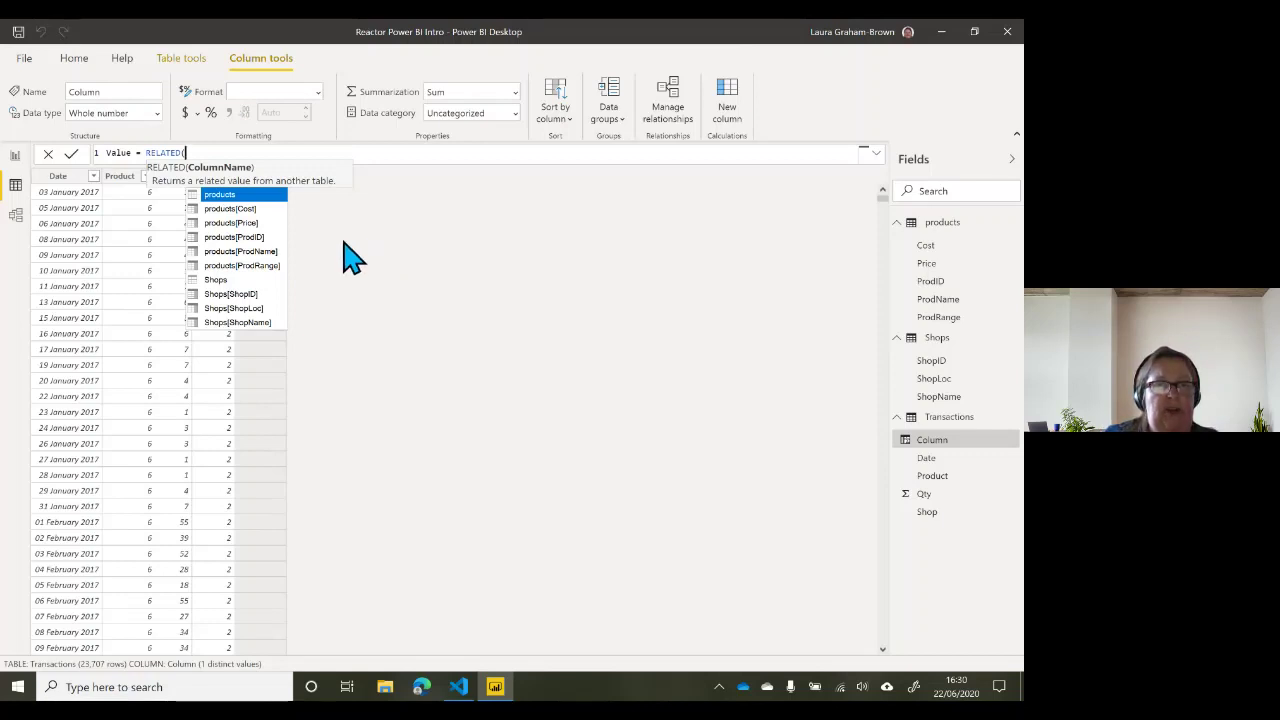
click(216, 224)
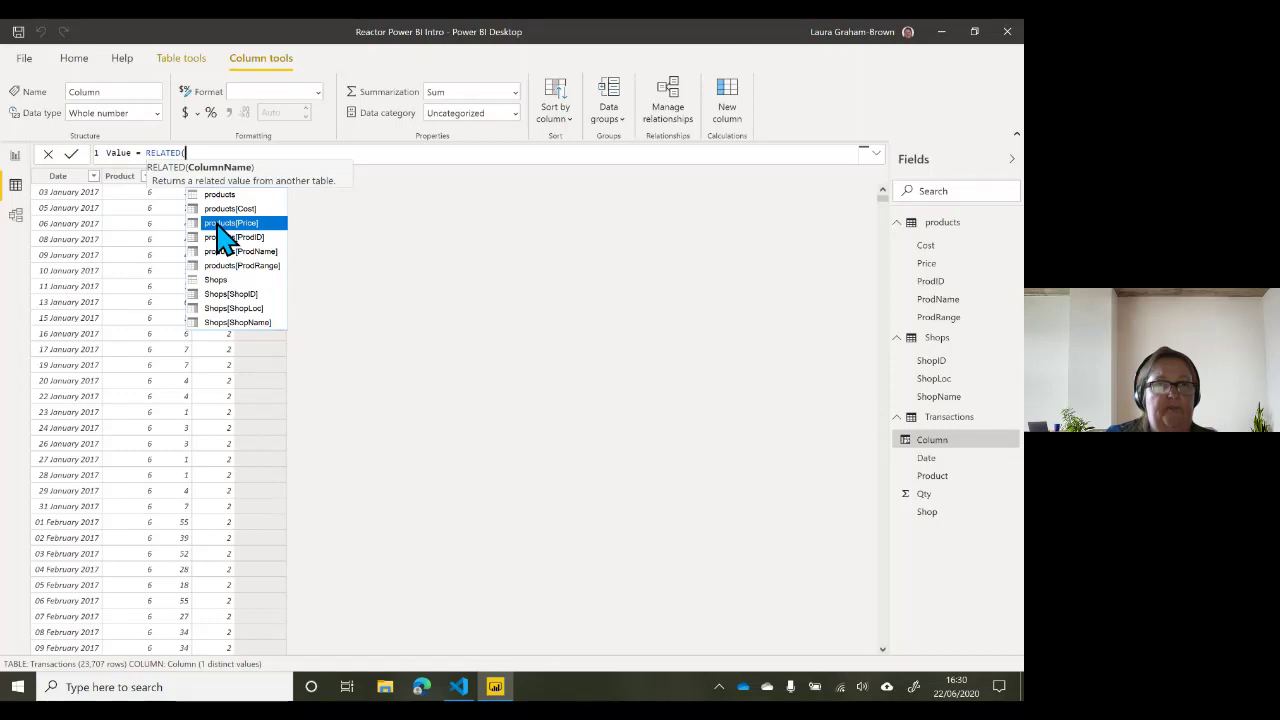
click(216, 224)
text())
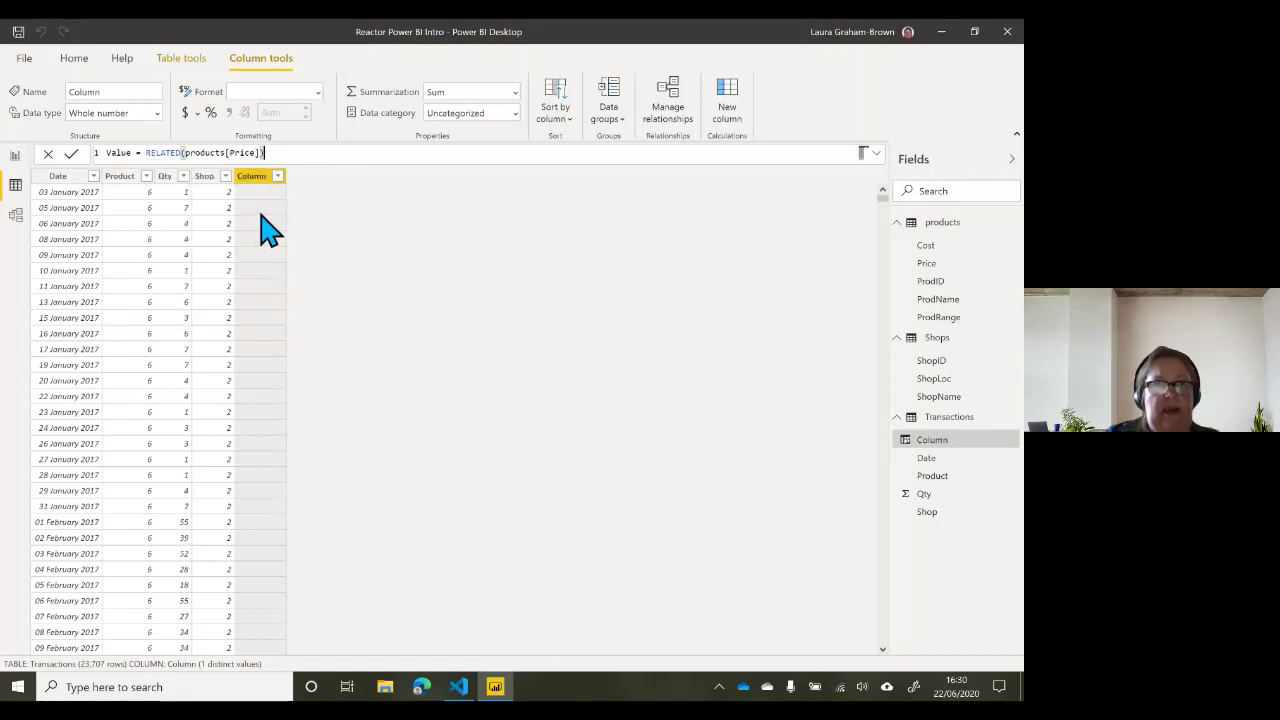
key(Return)
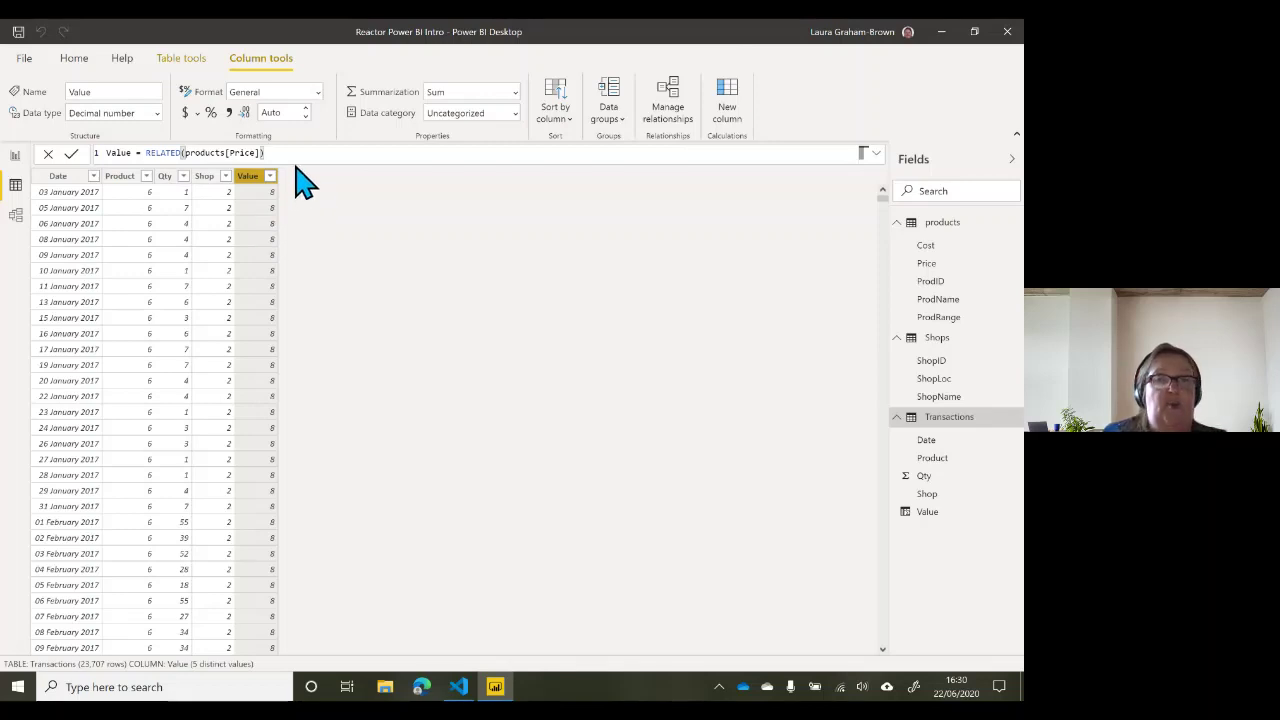
Step: Extend the Value column's formula to RELATED(products[Price]) * Transactions[Qty]
click(294, 156)
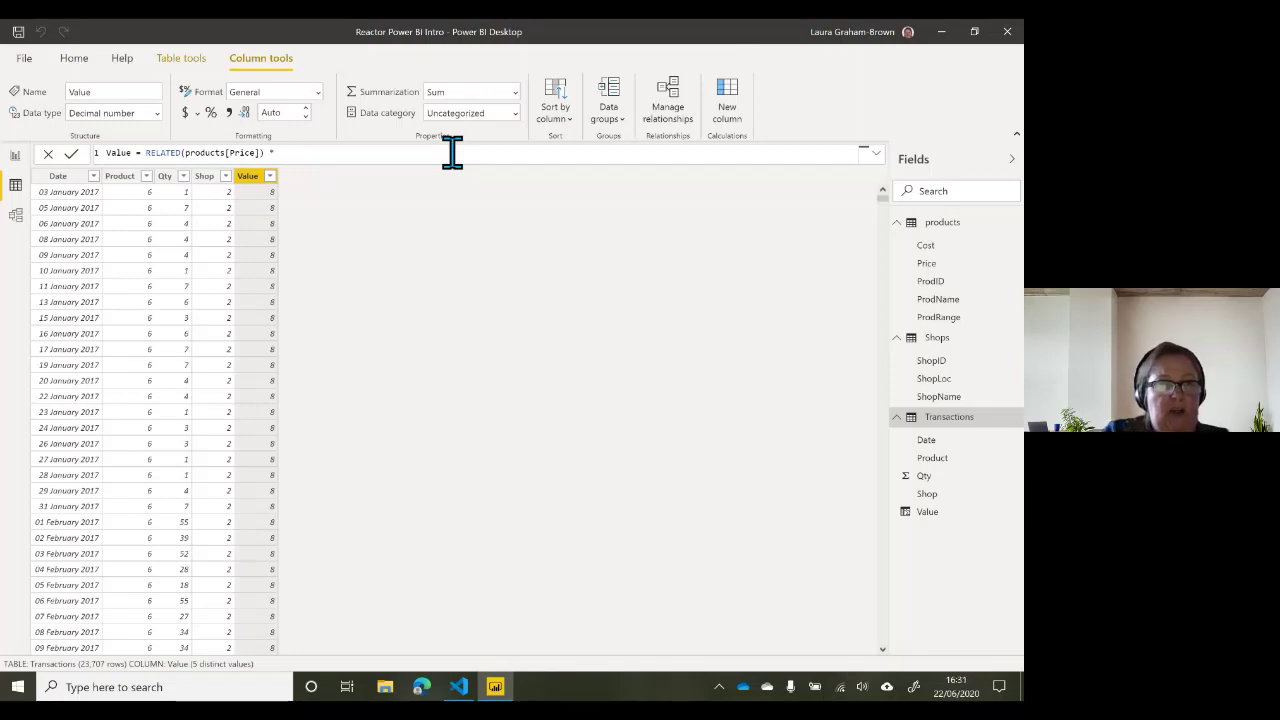
text(q)
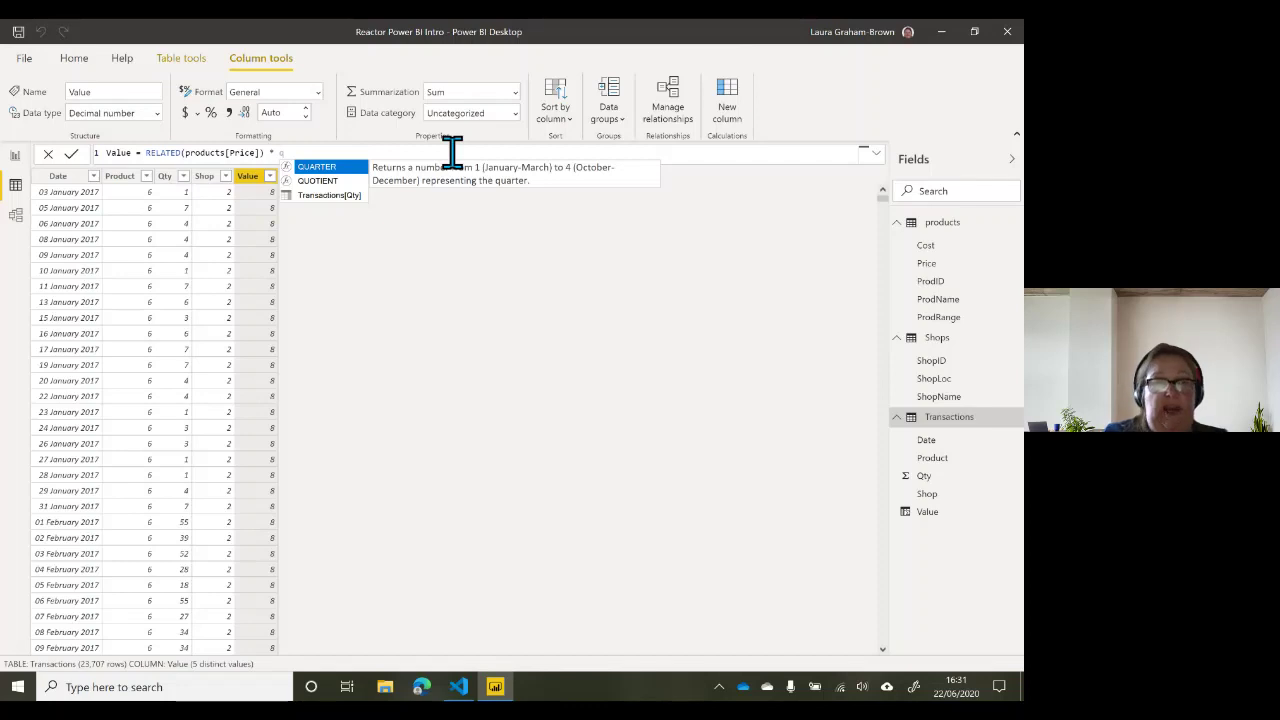
key(Down)
key(Down)
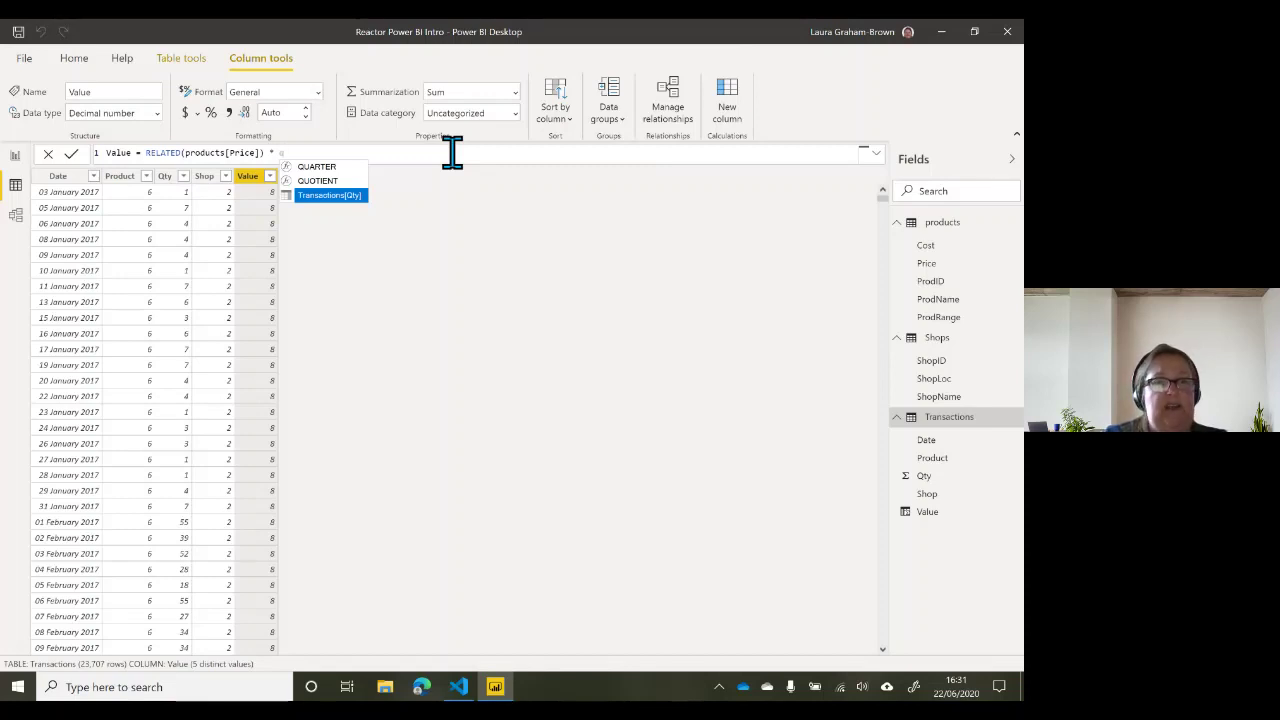
key(Tab)
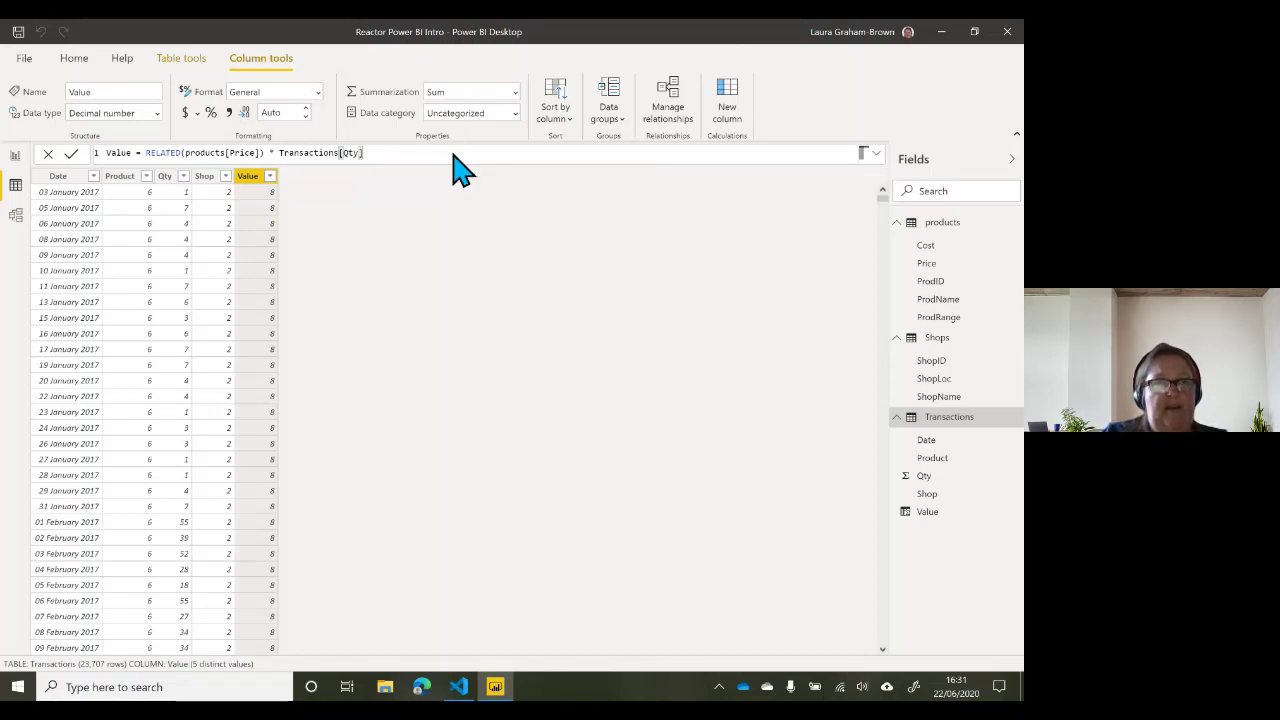
key(Return)
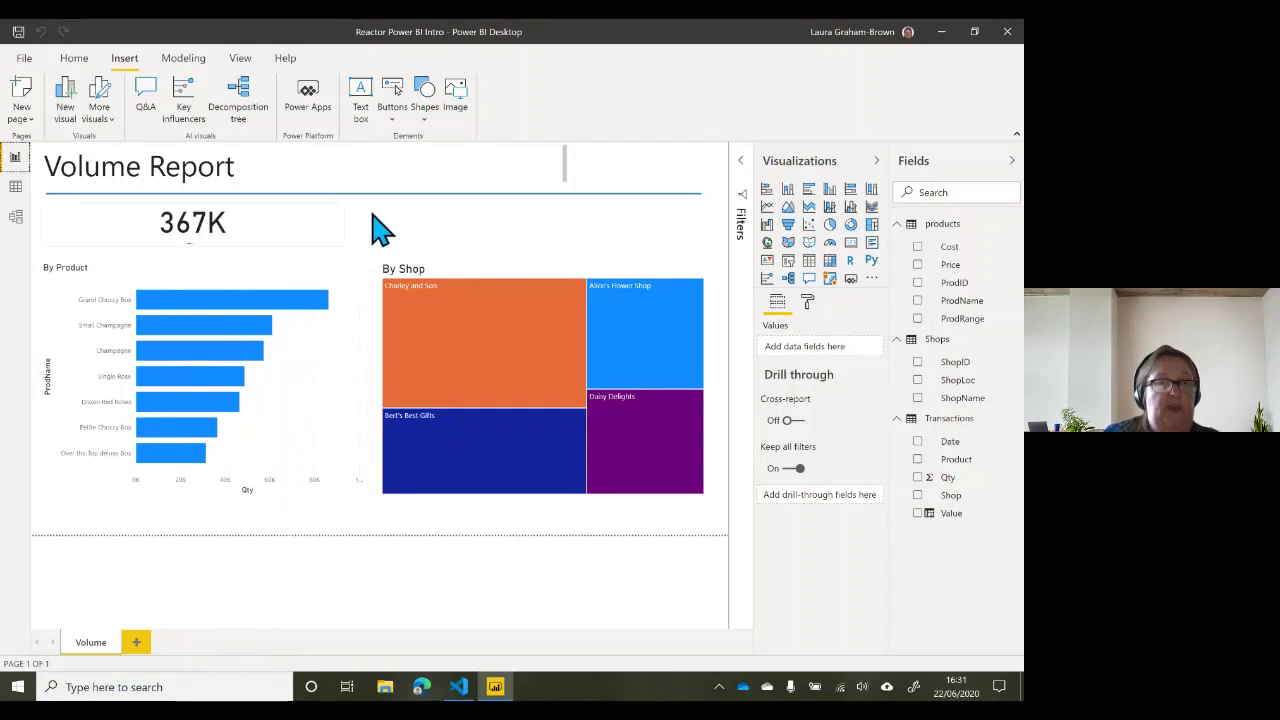
Step: Narrow the total Qty card under the Volume Report title to a little over half its width
mouse_move(393, 310)
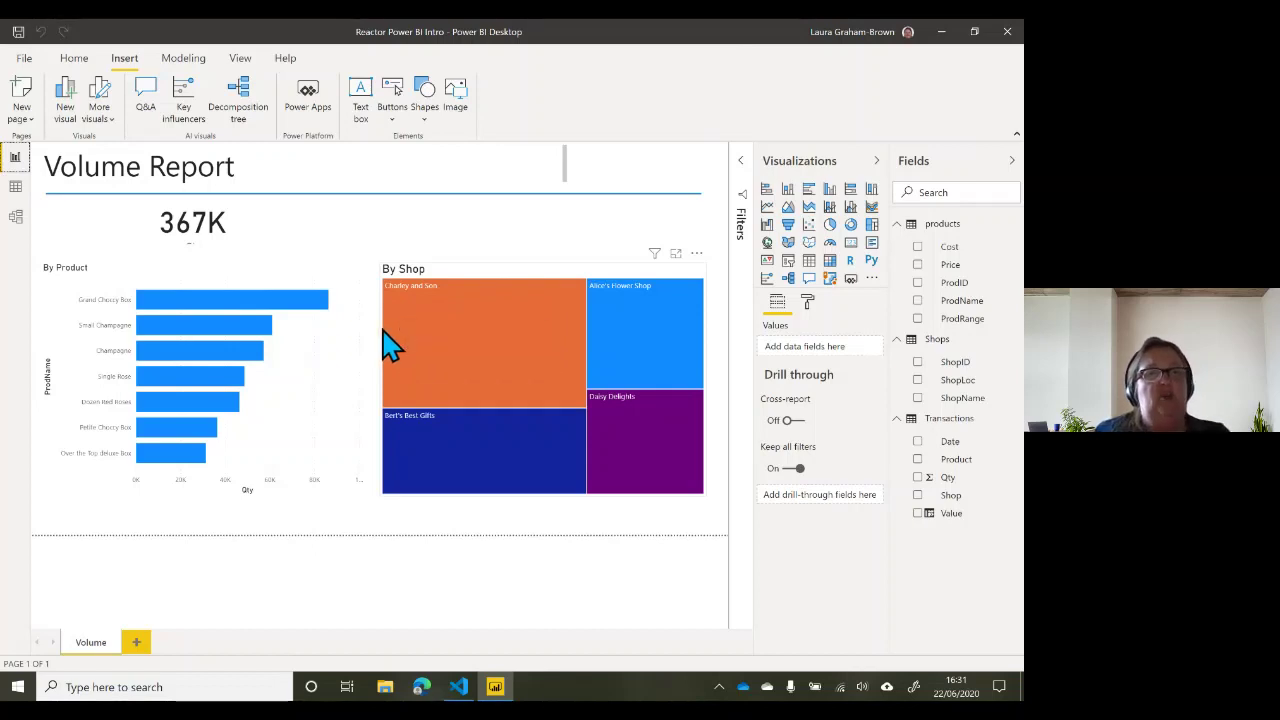
click(268, 248)
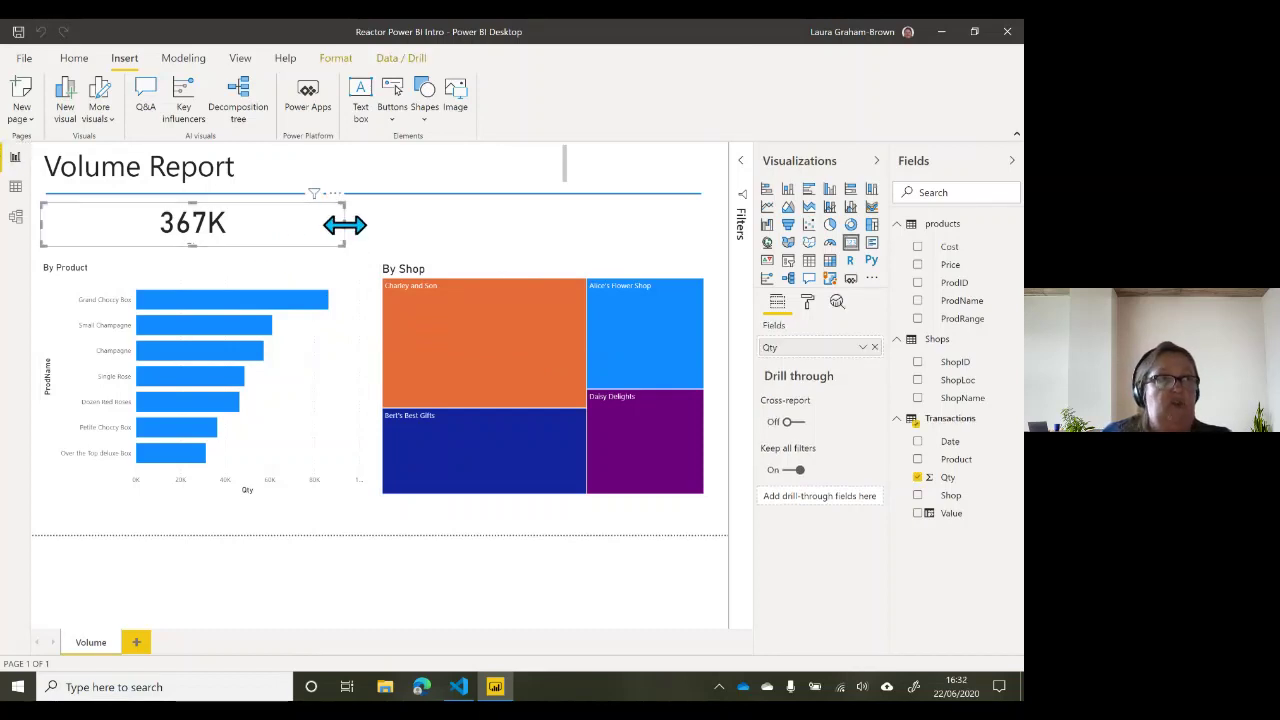
drag(343, 223, 214, 249)
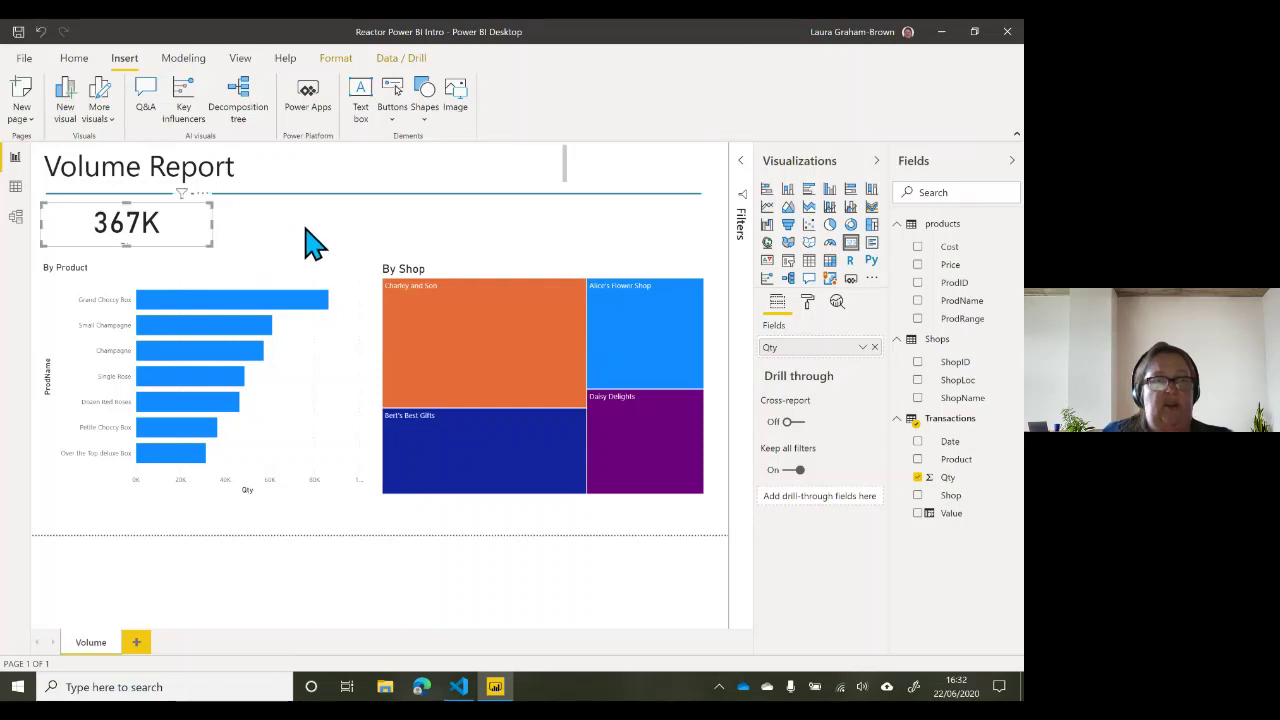
click(313, 243)
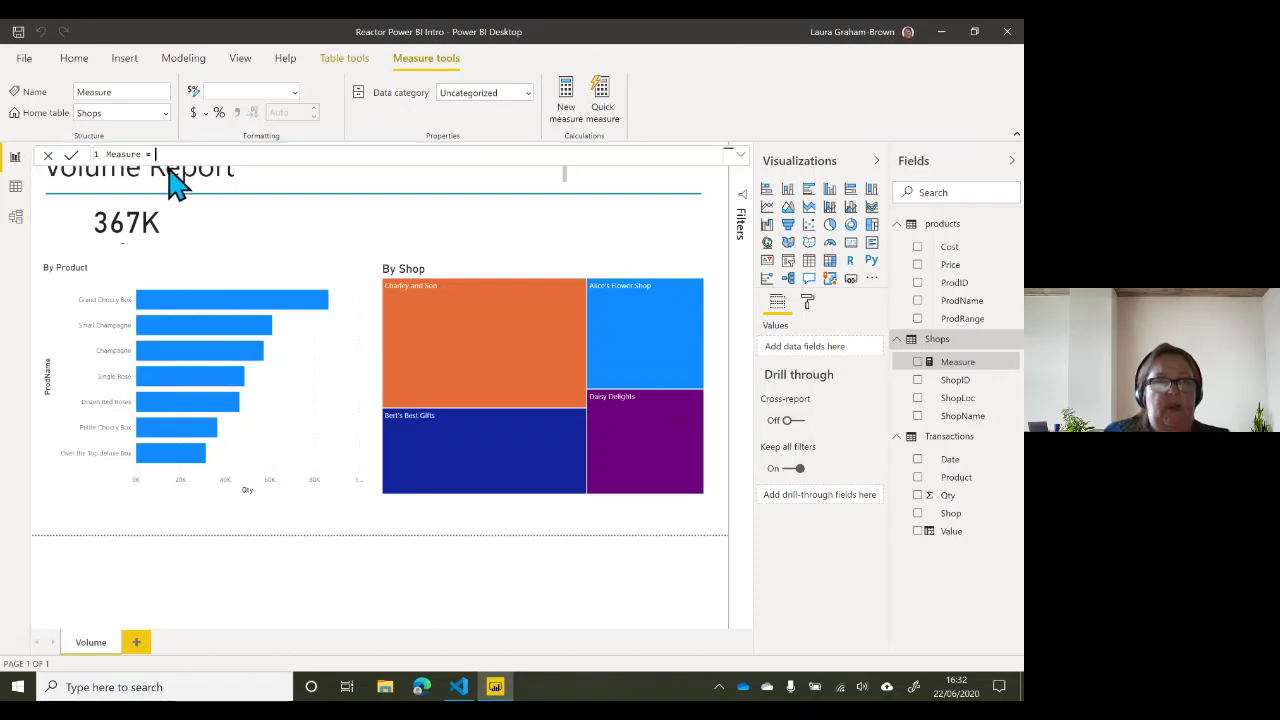
Step: Create a new measure with the formula Turnover = SUM(Transactions[Value])
drag(153, 155, 103, 156)
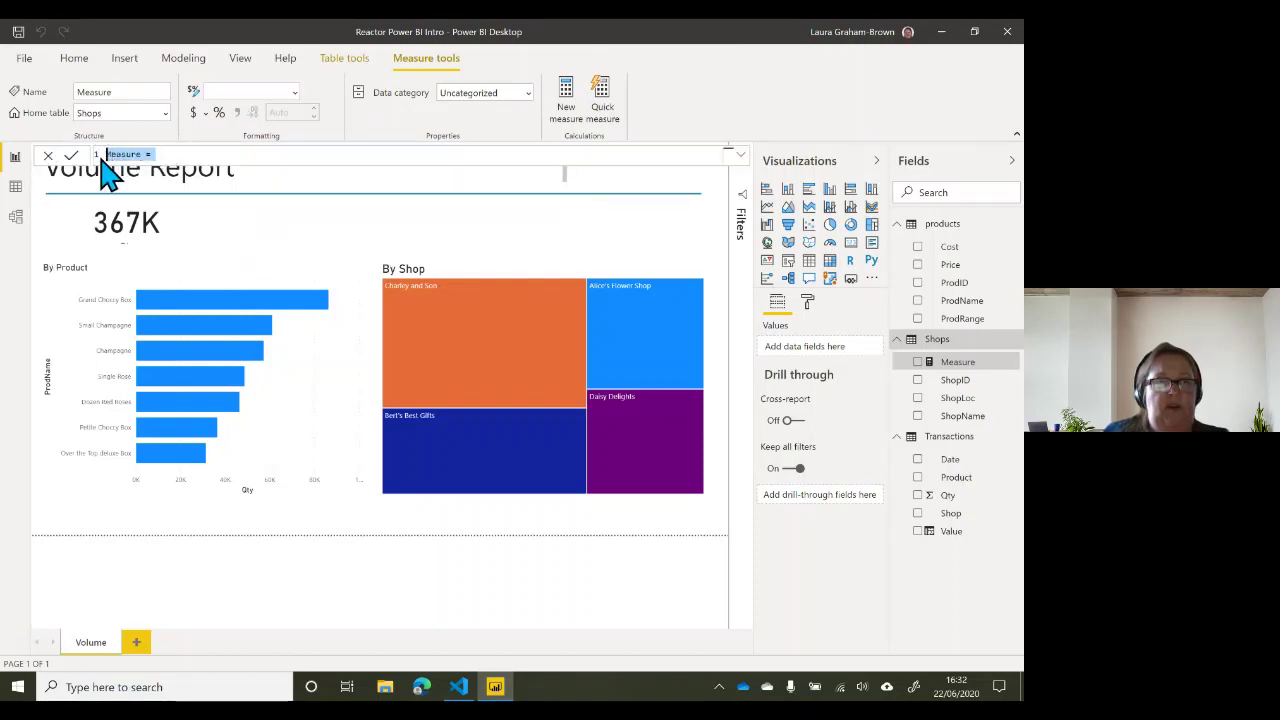
text(Turnover)
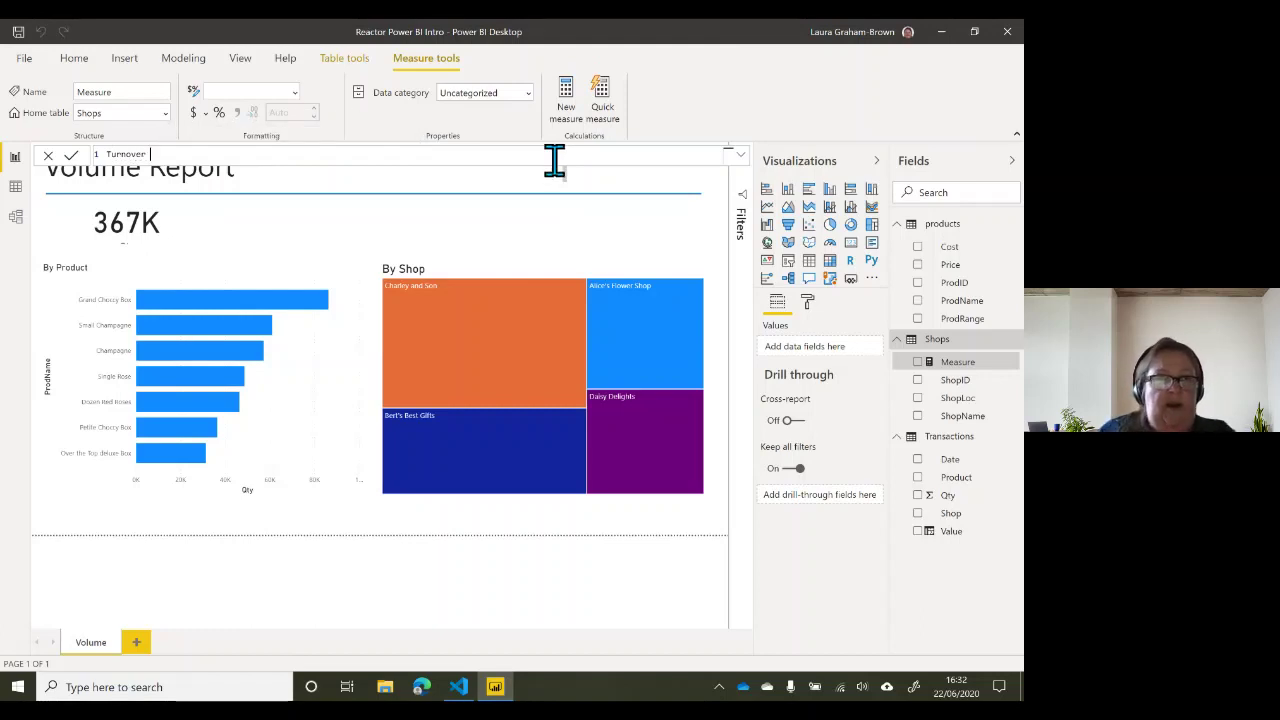
click(197, 154)
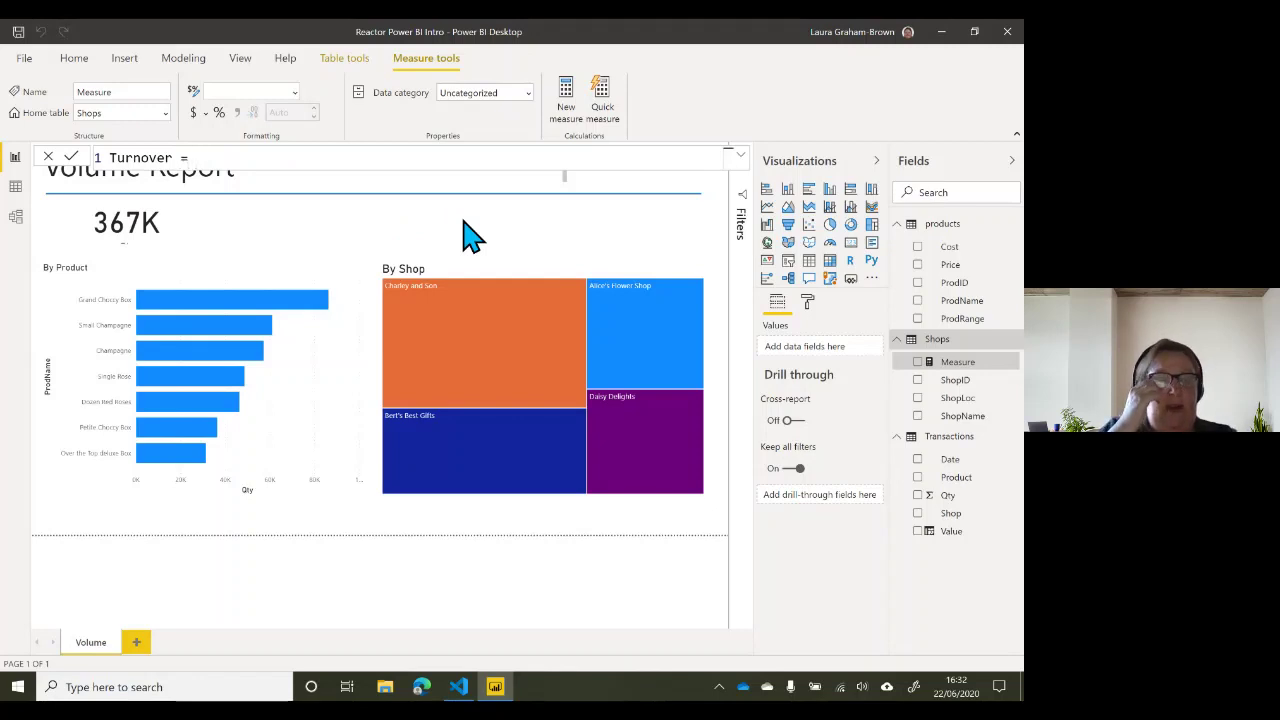
text(= S)
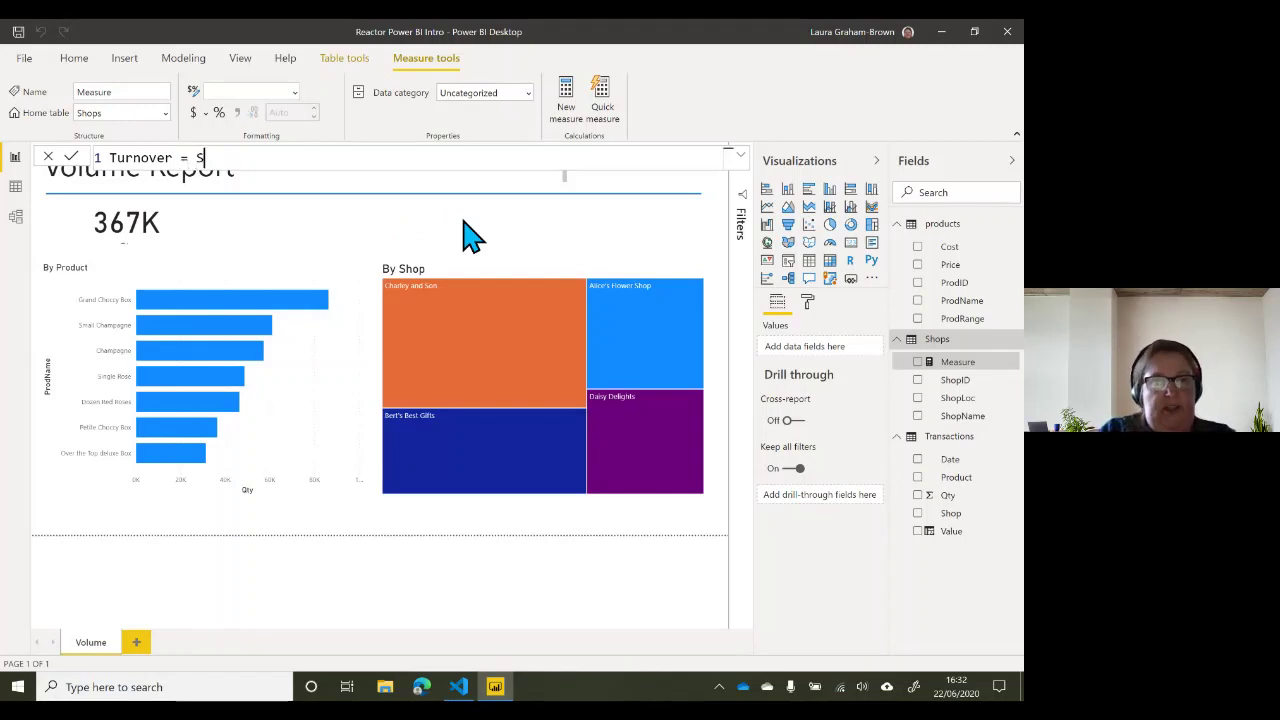
text(um)
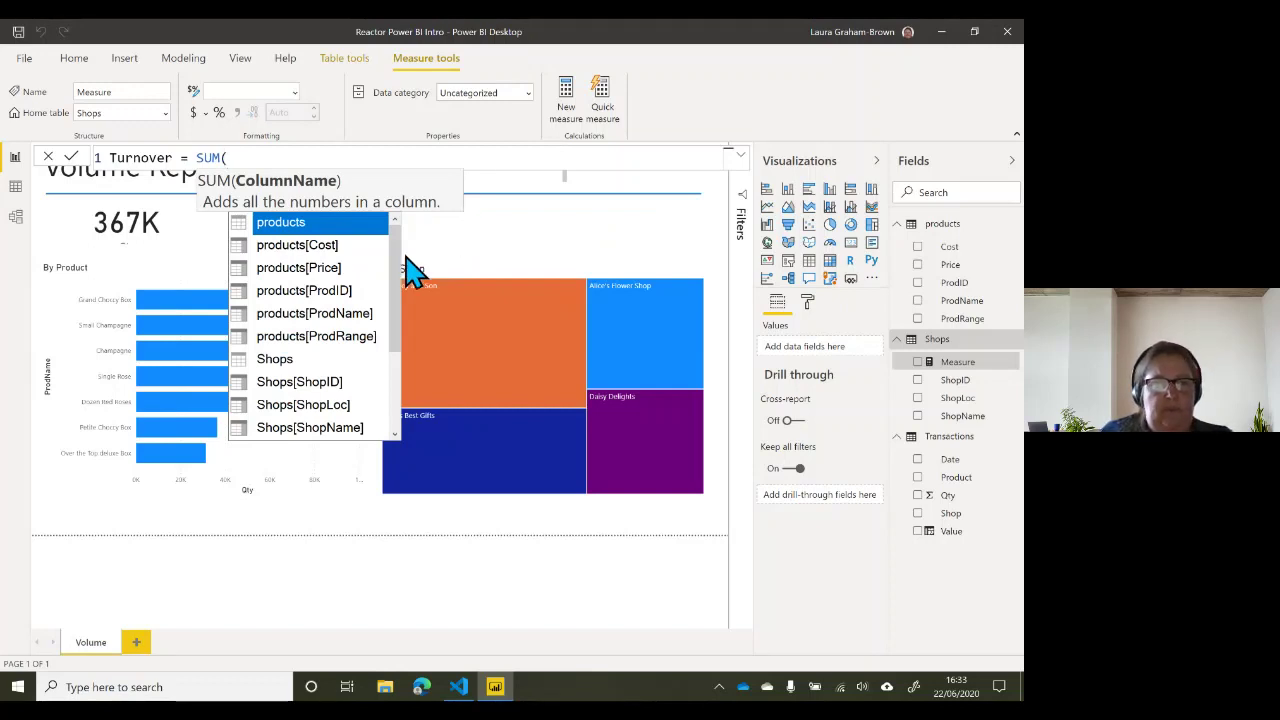
text(tr)
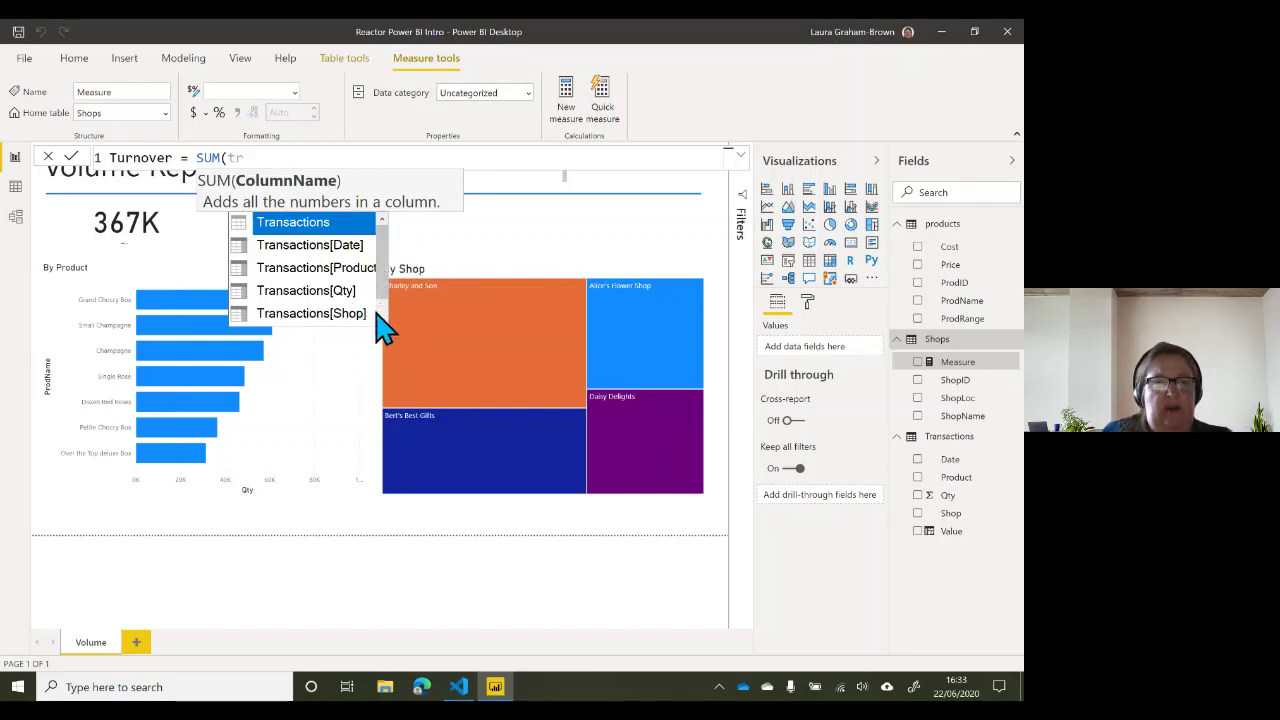
scroll(384, 309, down, 1)
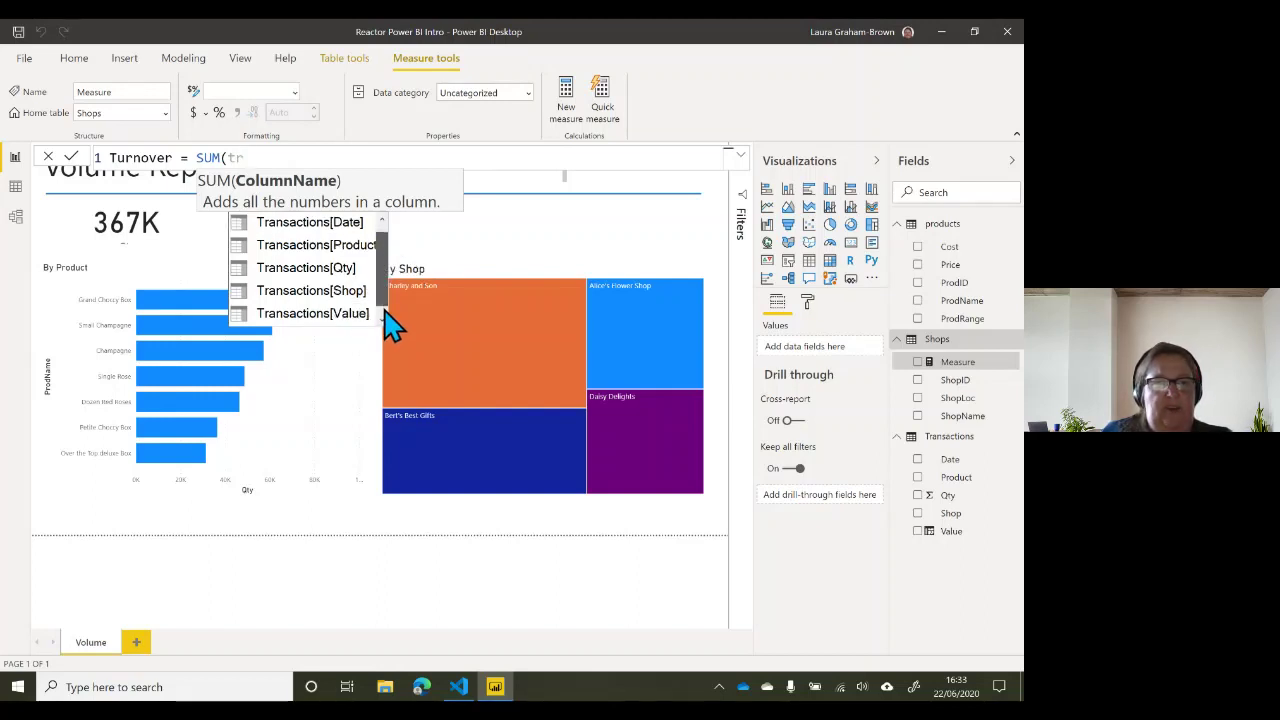
click(305, 314)
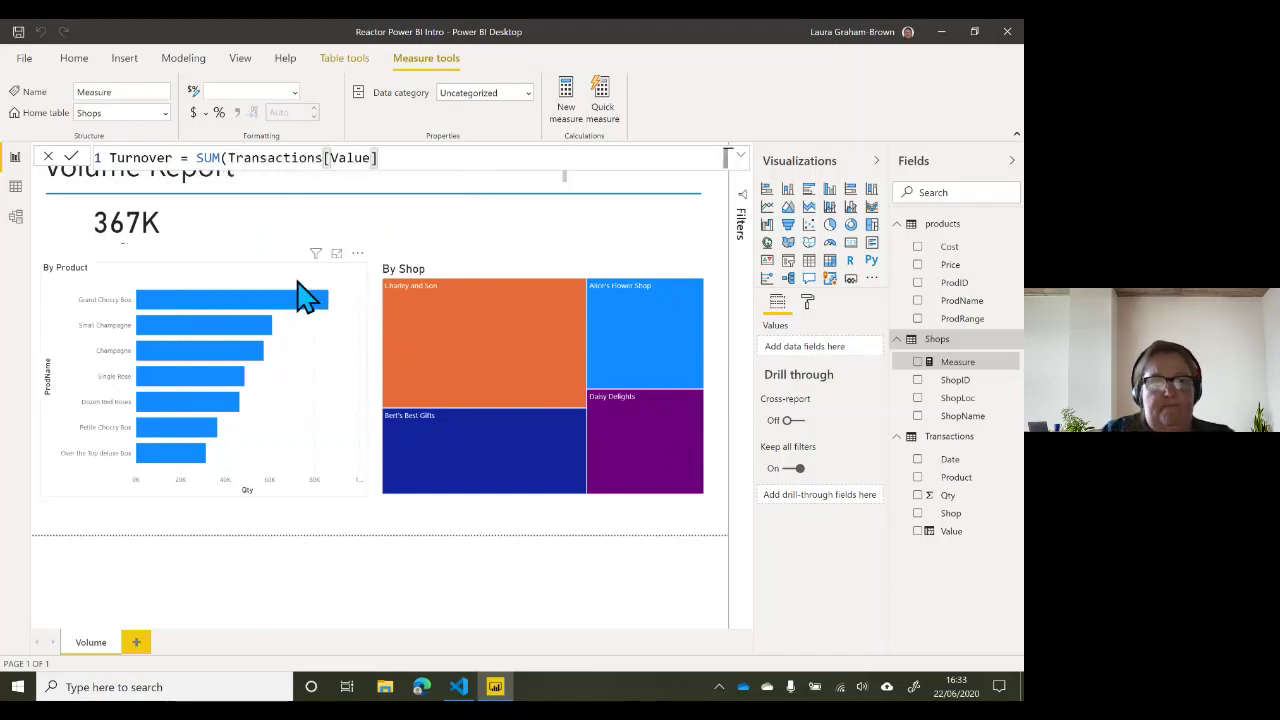
text())
key(Return)
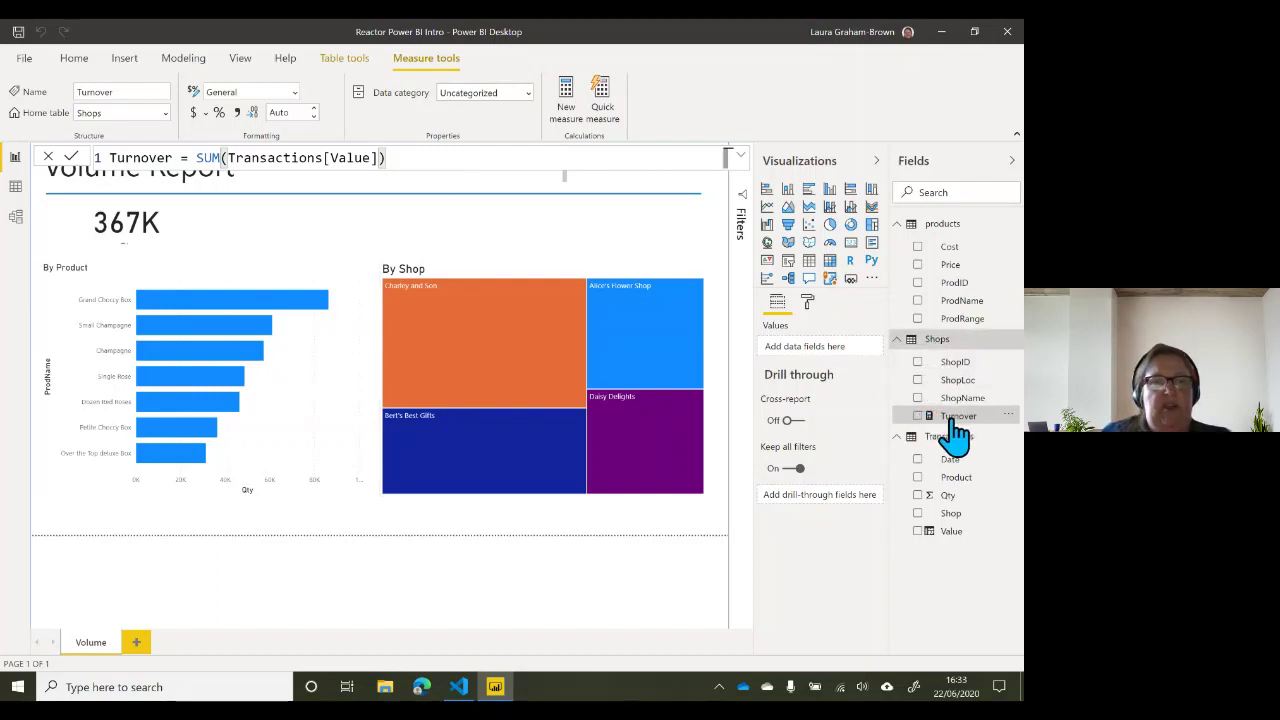
Step: Format the Turnover measure as dollar currency with the decimal places set to Auto
drag(955, 432, 423, 69)
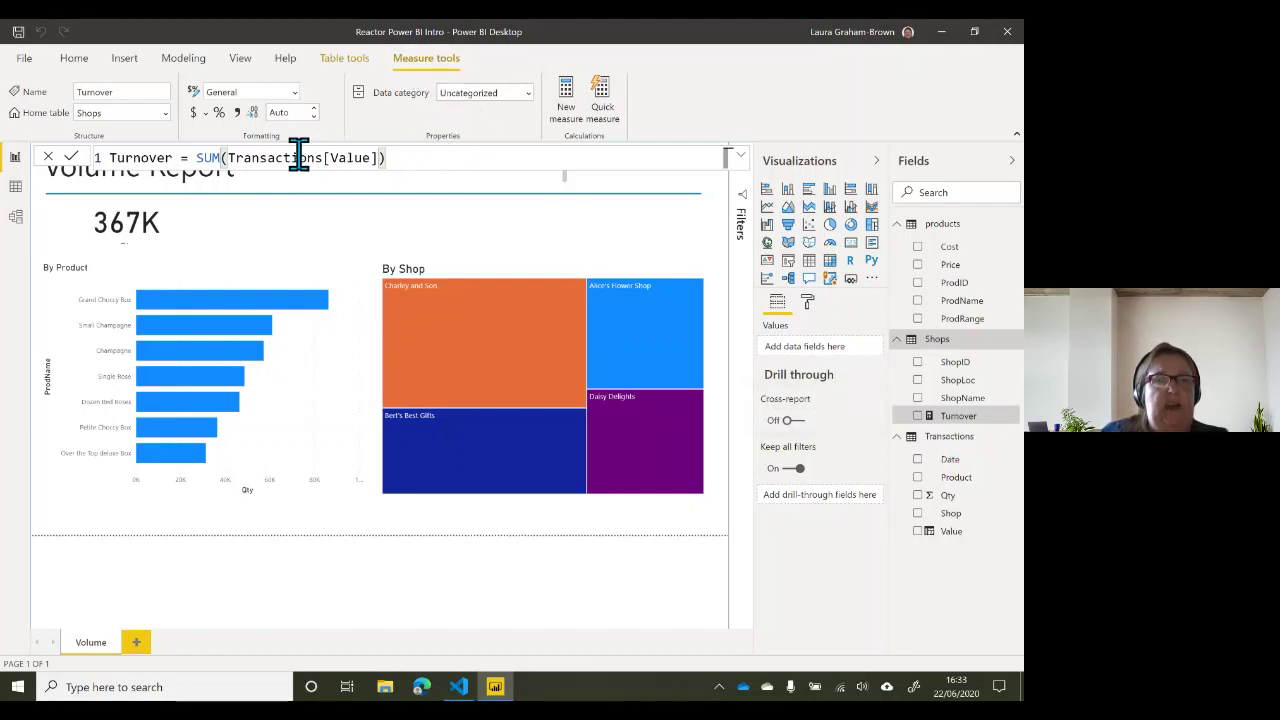
click(207, 113)
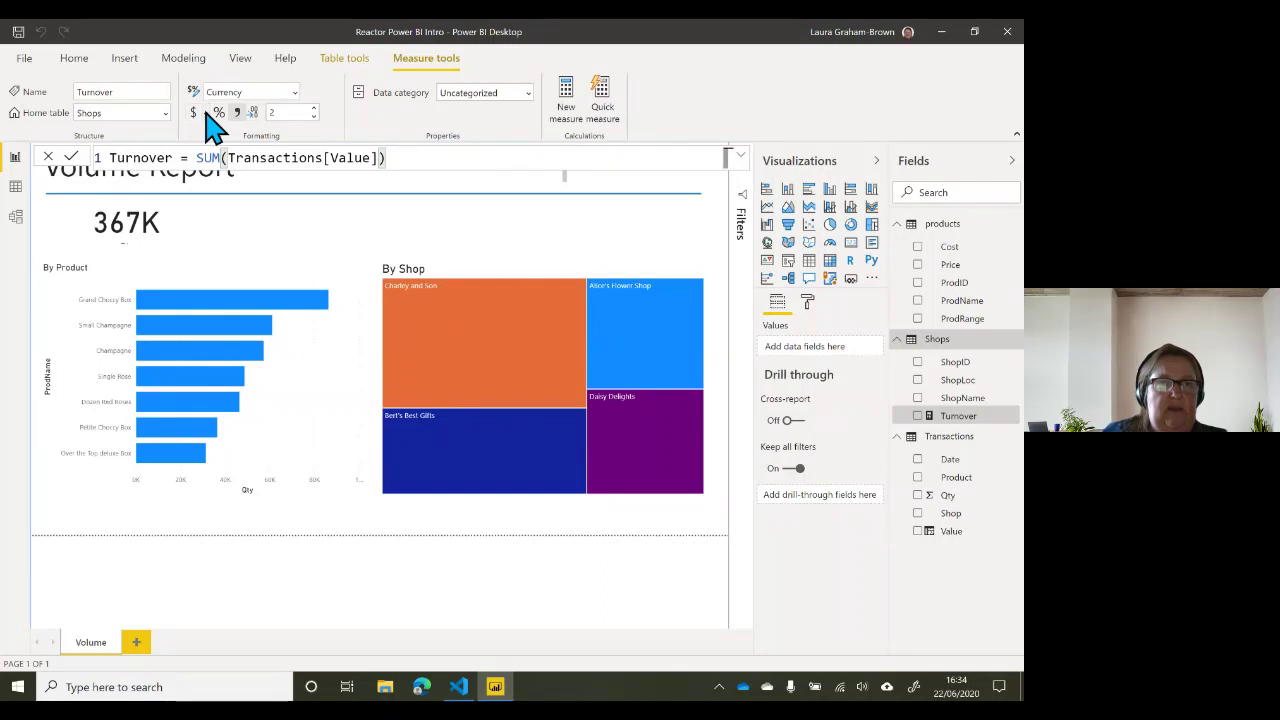
click(208, 114)
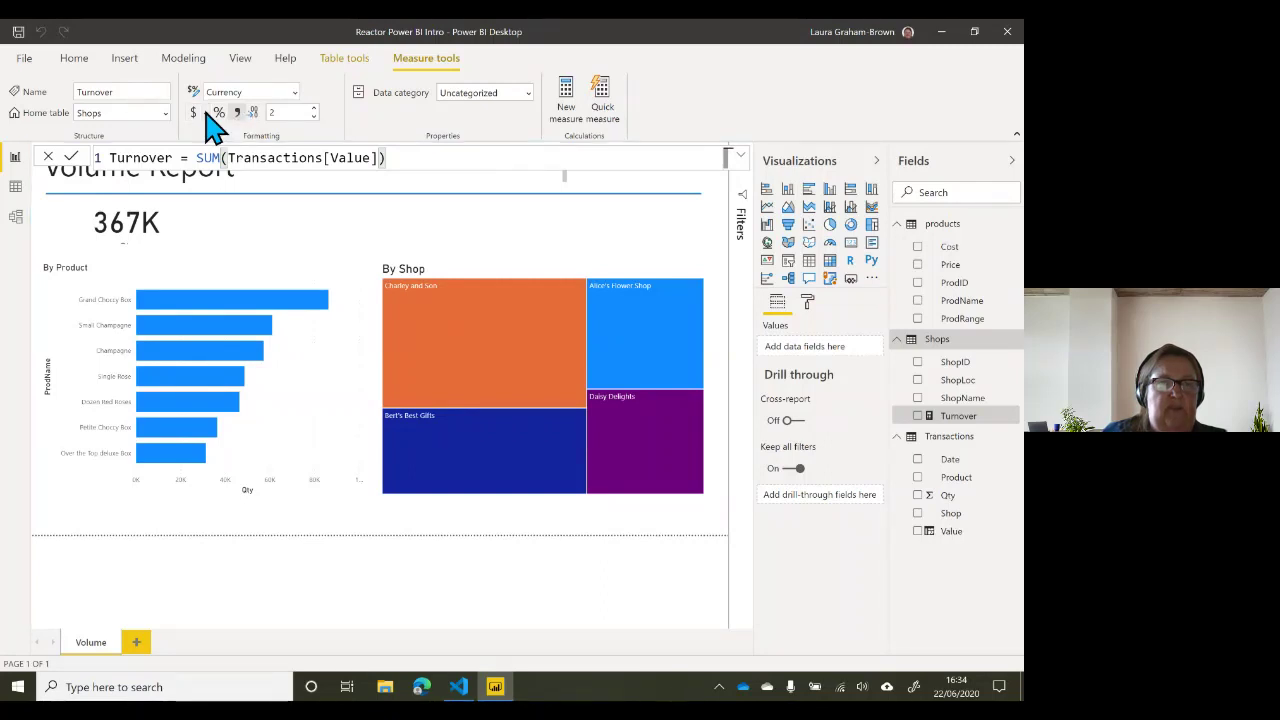
click(207, 113)
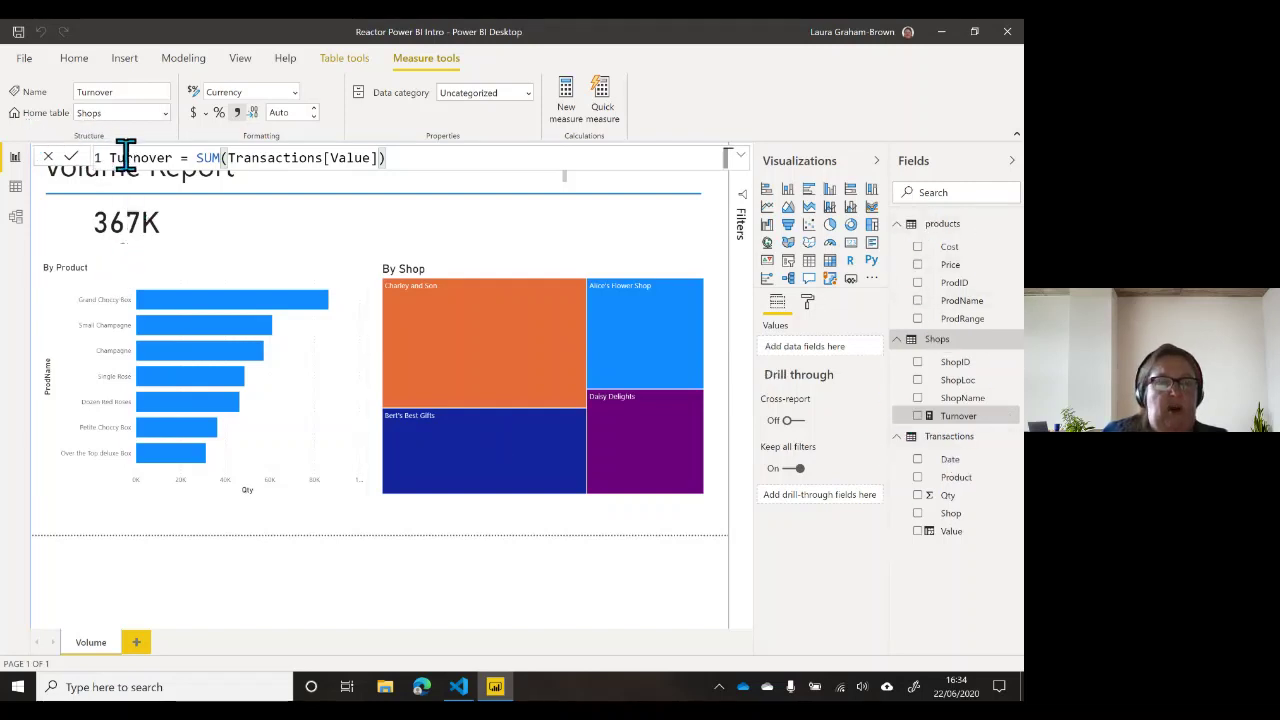
Step: Change the Turnover measure's home table to Transactions
click(166, 113)
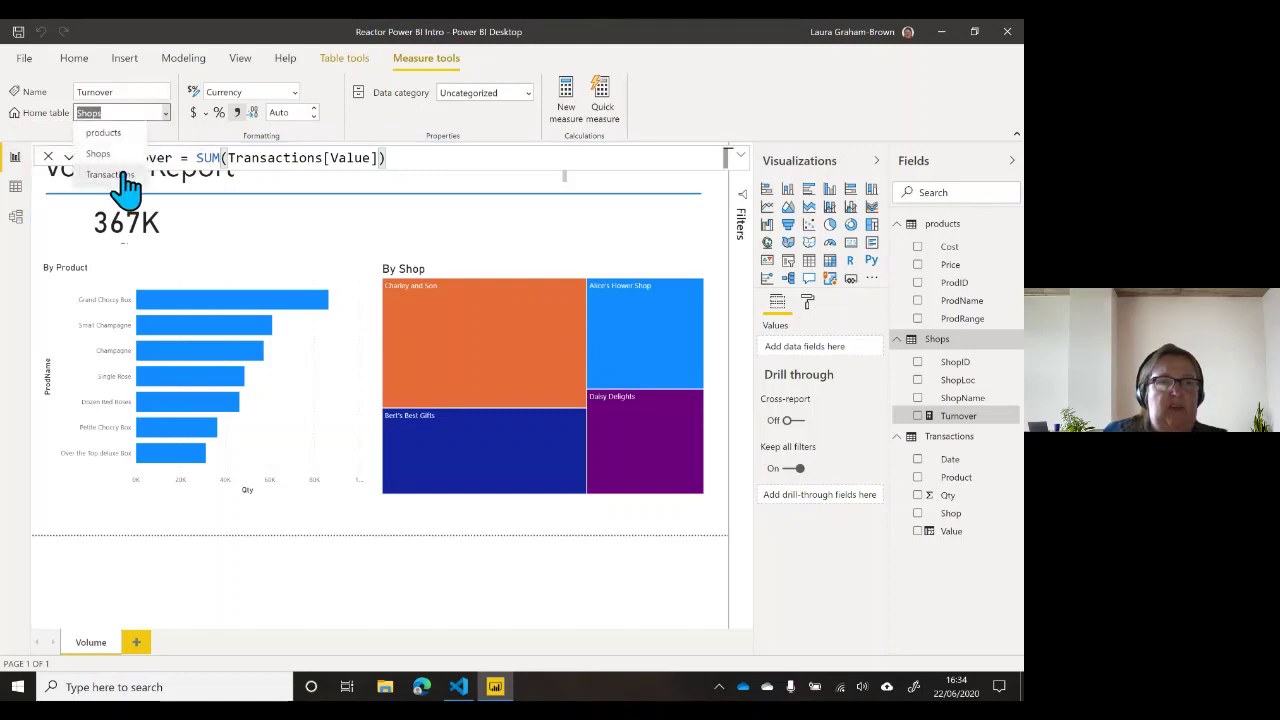
key(Escape)
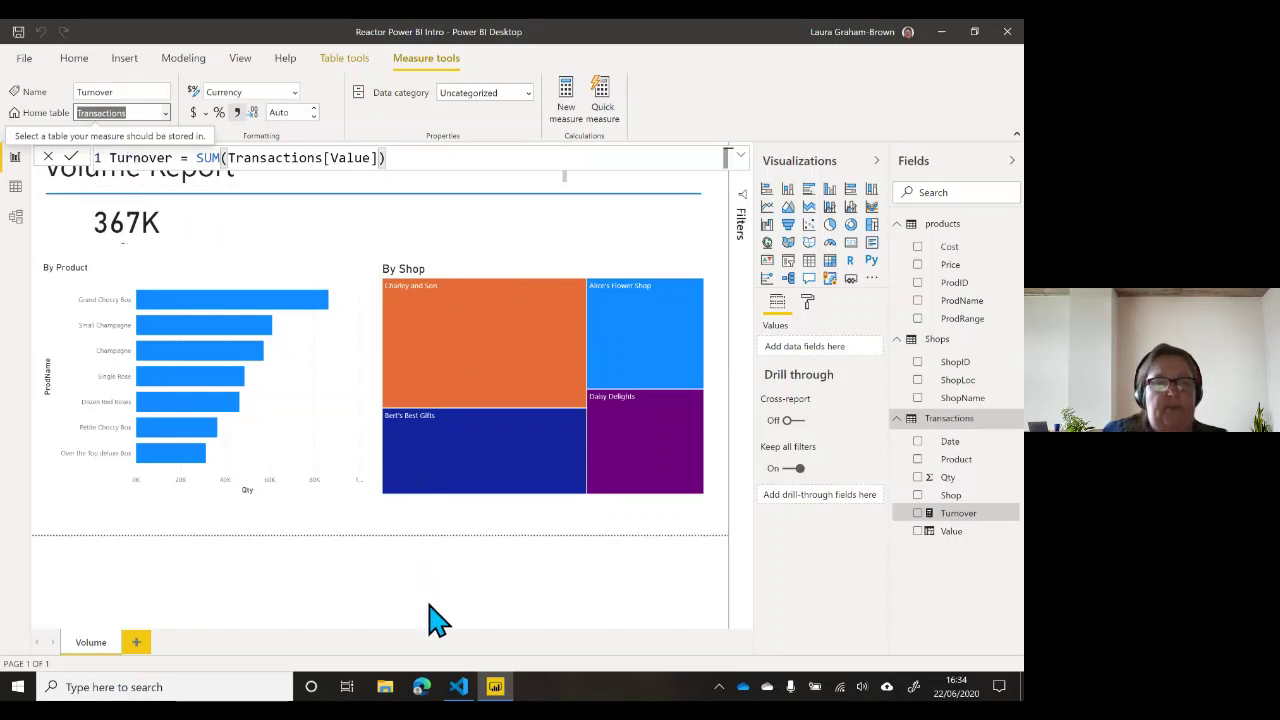
click(367, 617)
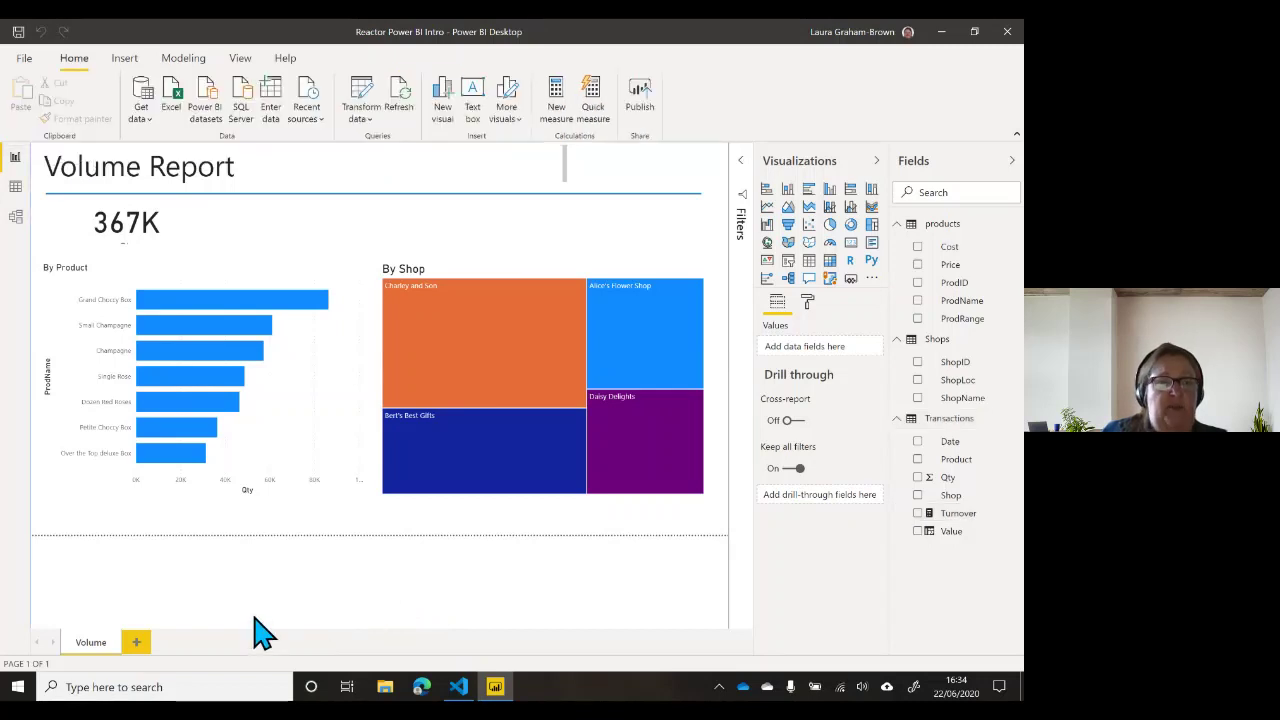
Step: Add a new report page with a card showing Turnover, moved down from the page's upper edge and resized wider and shorter
click(137, 643)
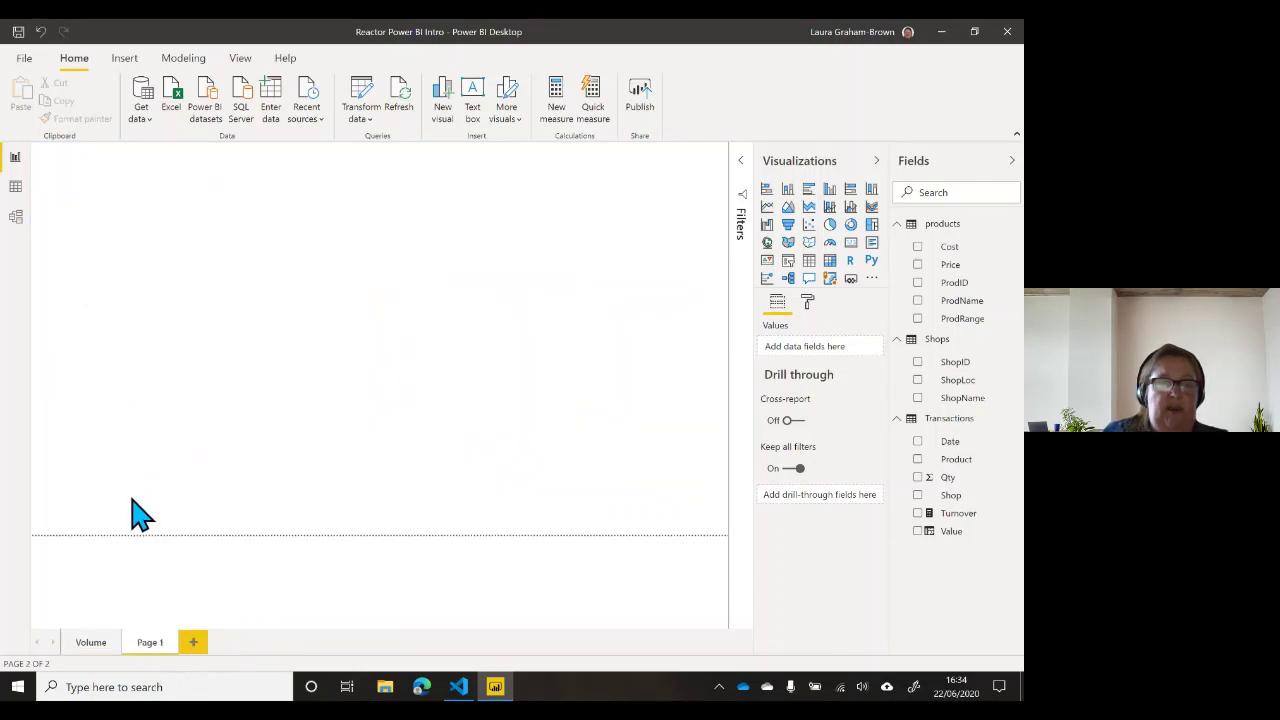
click(851, 244)
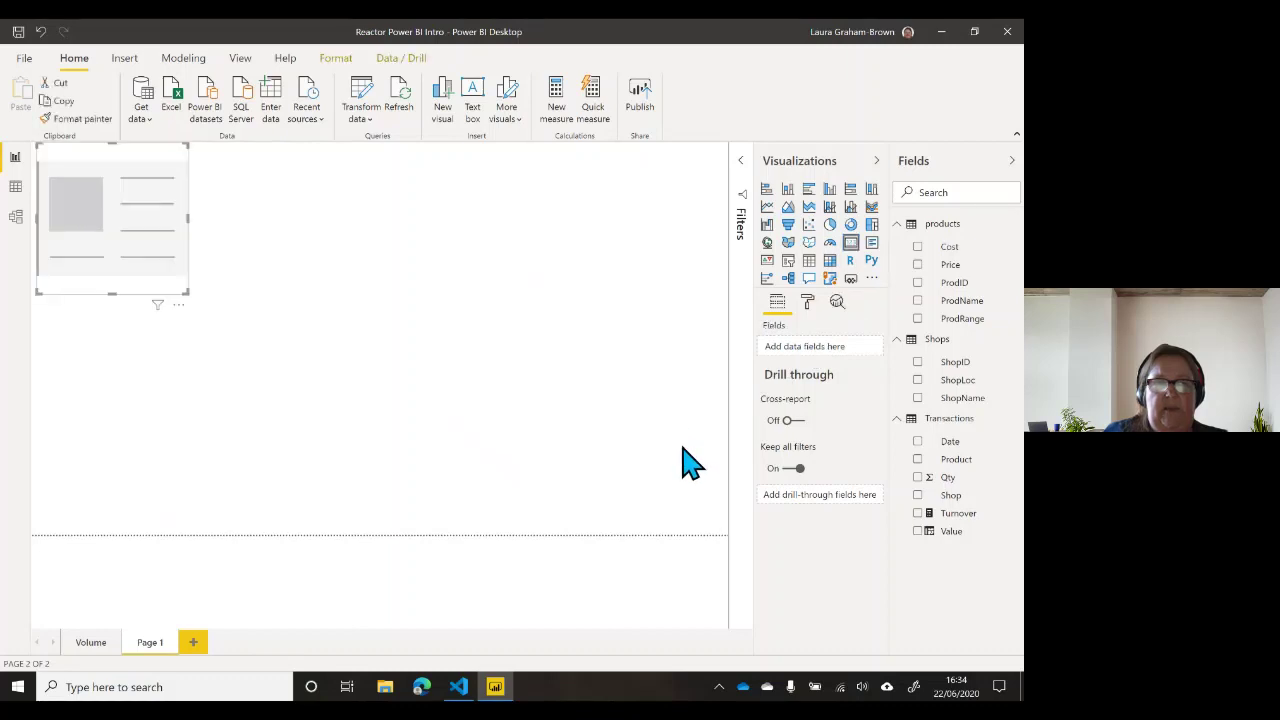
drag(154, 166, 206, 277)
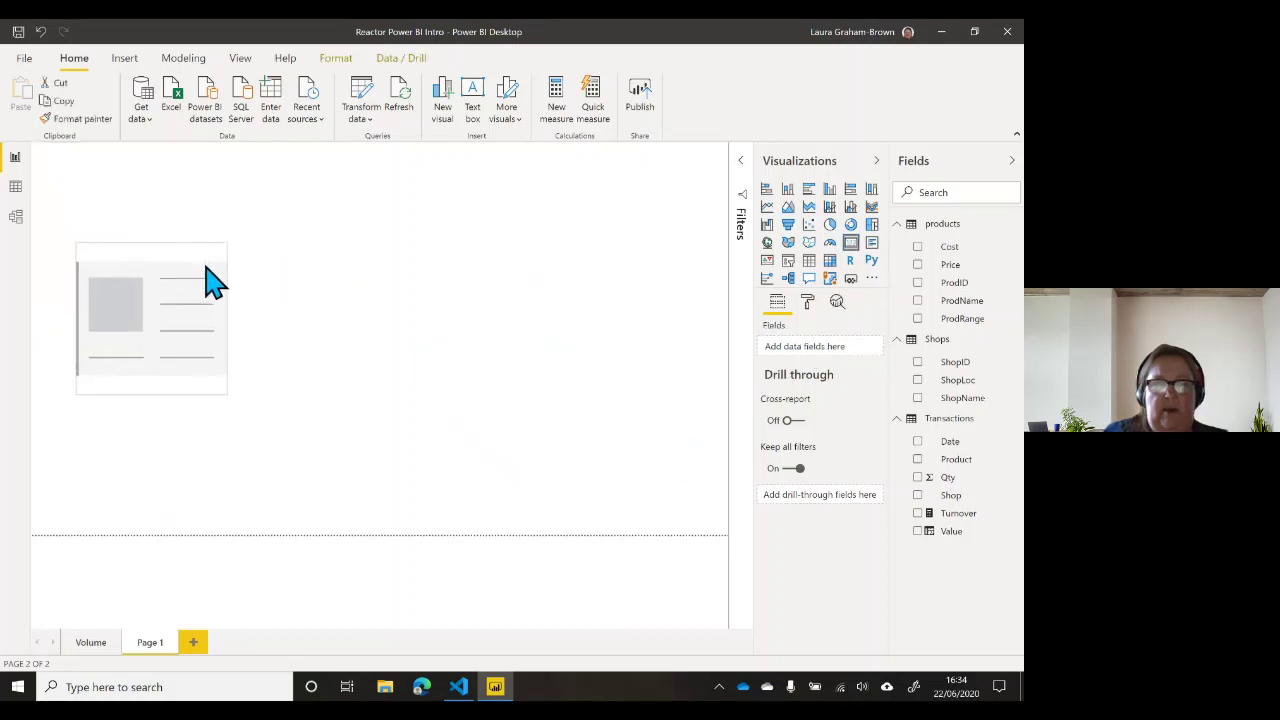
click(917, 513)
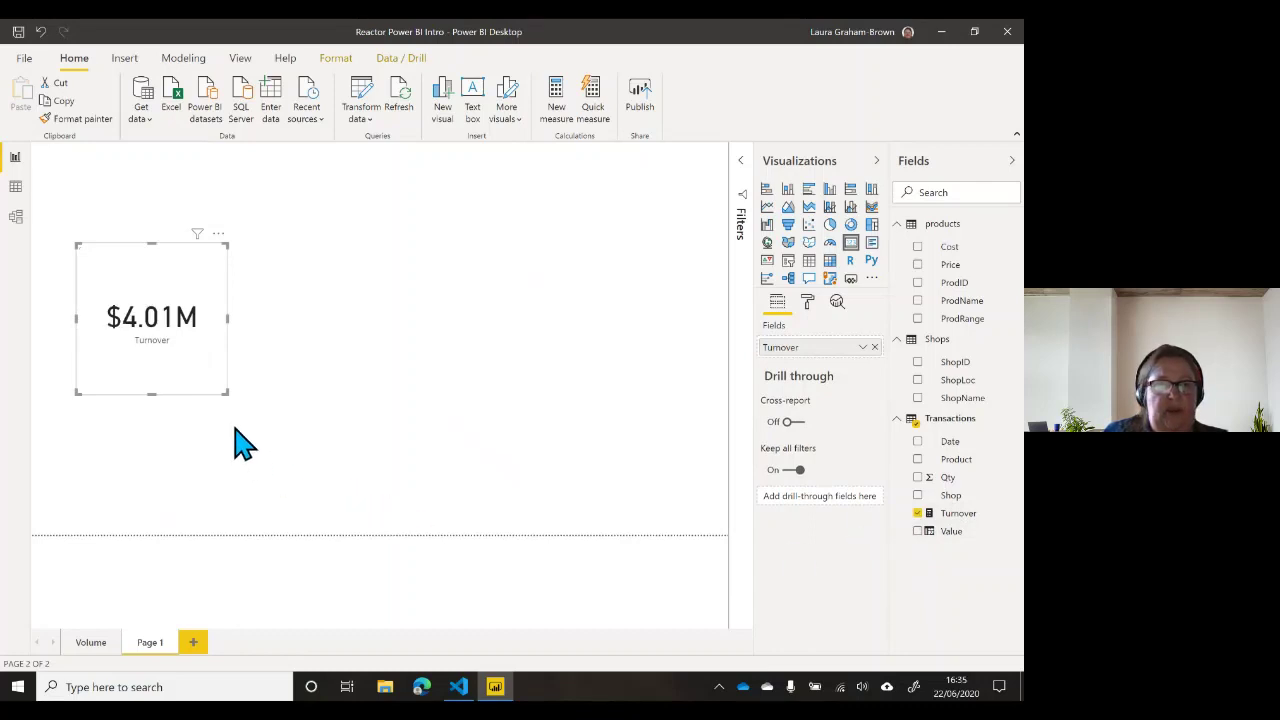
drag(226, 393, 255, 324)
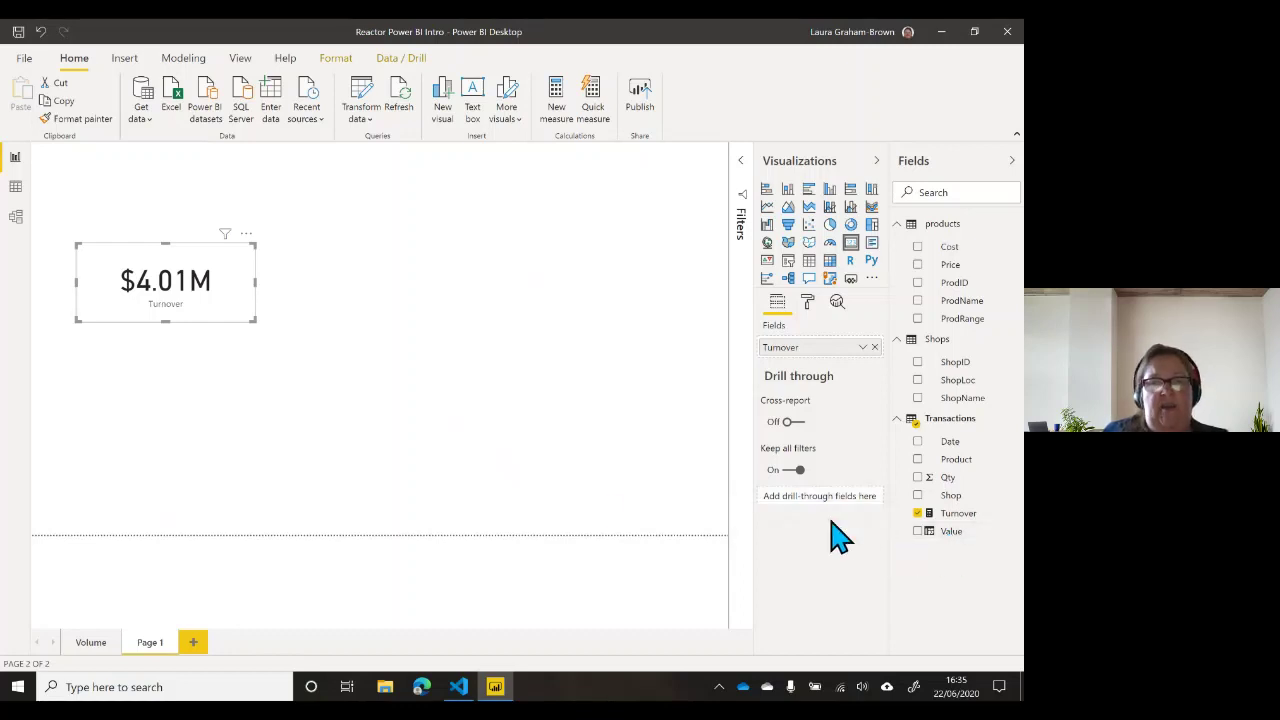
Step: Add a table visual listing ShopName and Turnover, and resize it so it sits below the Turnover card
click(572, 468)
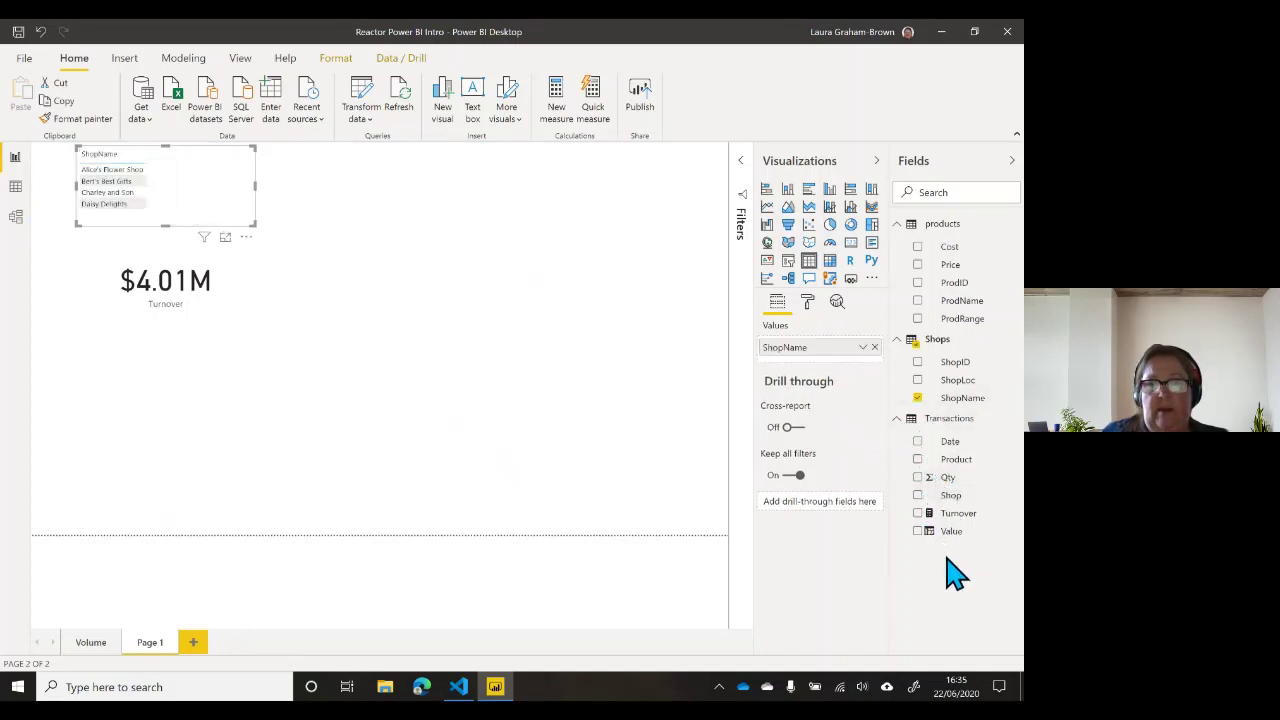
click(918, 513)
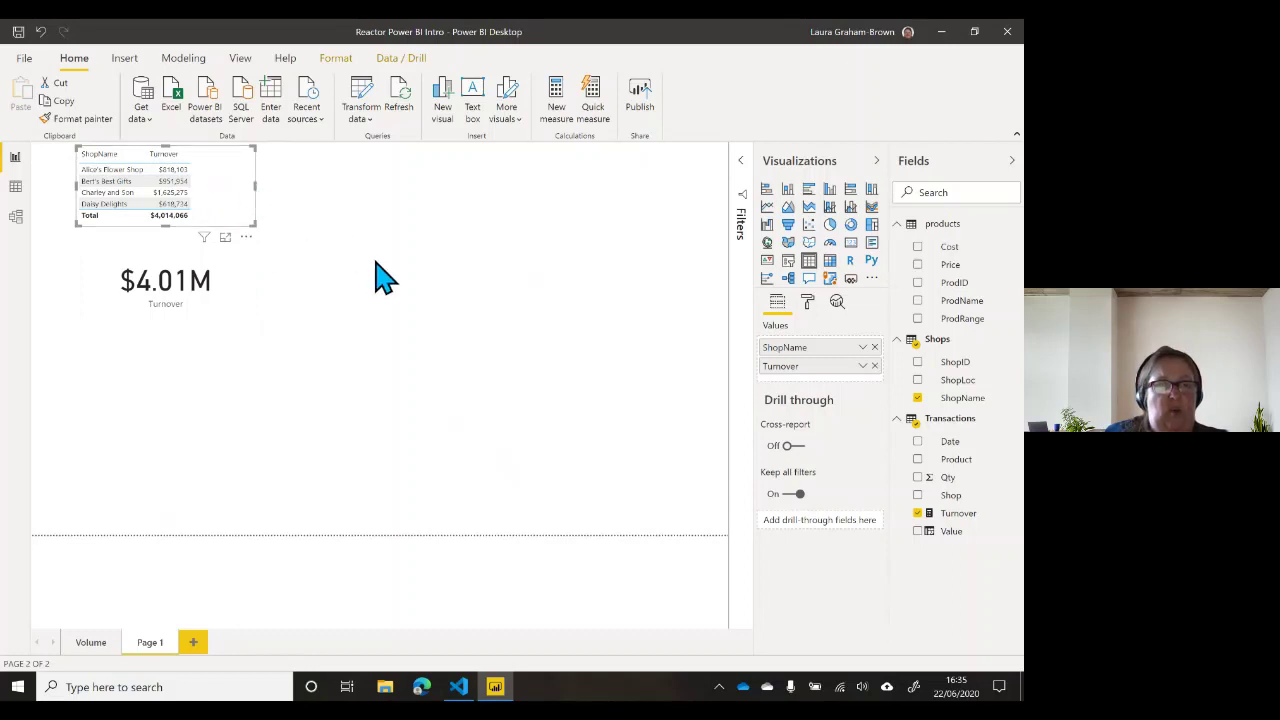
drag(254, 225, 312, 398)
drag(300, 460, 284, 484)
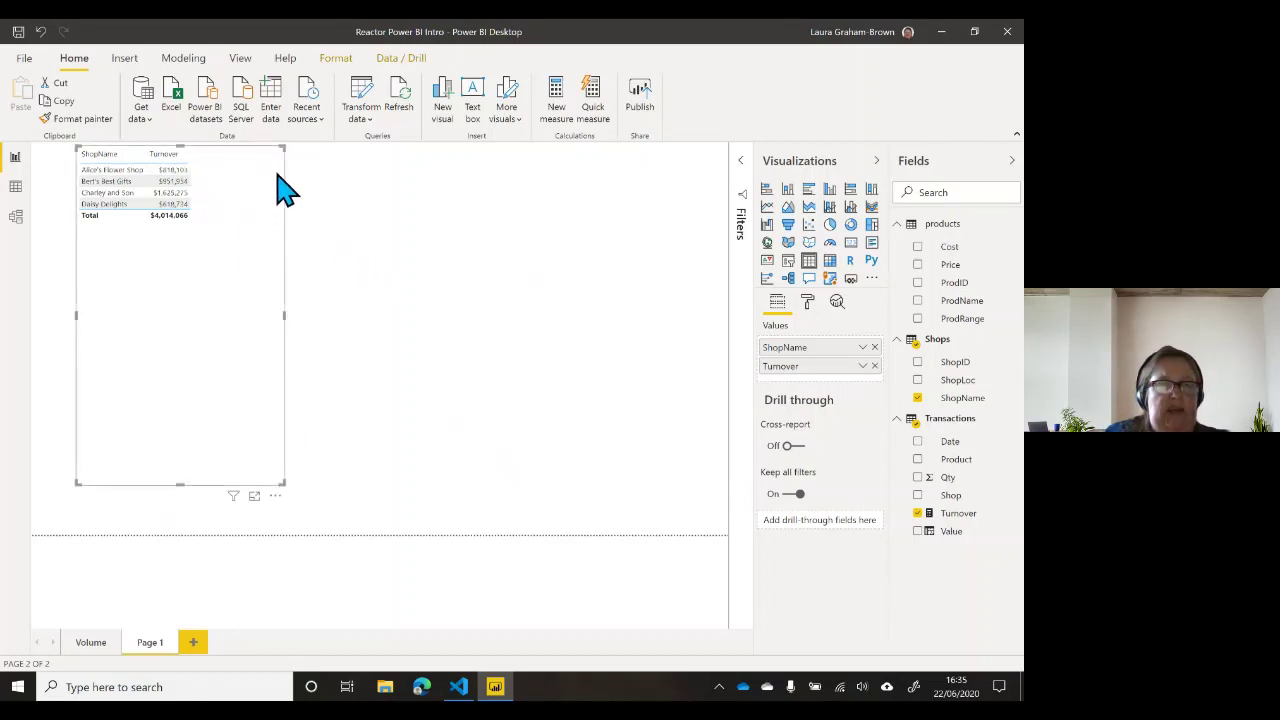
drag(284, 146, 230, 362)
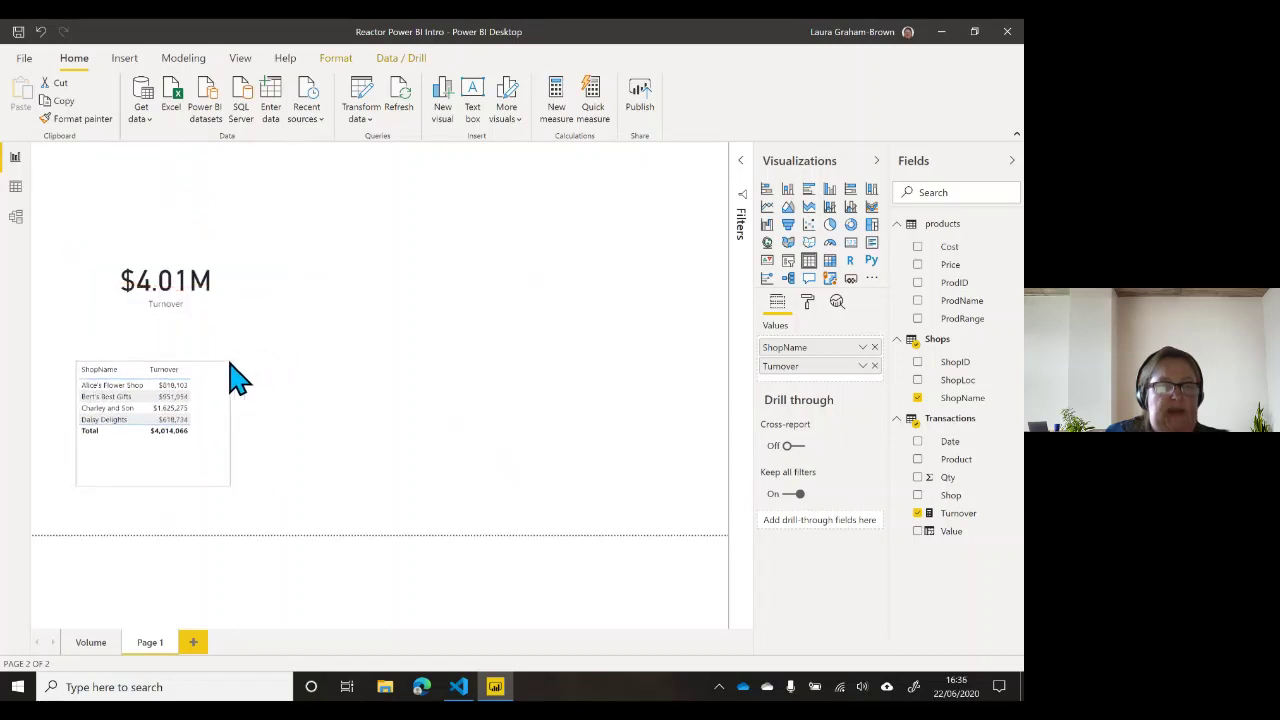
click(348, 436)
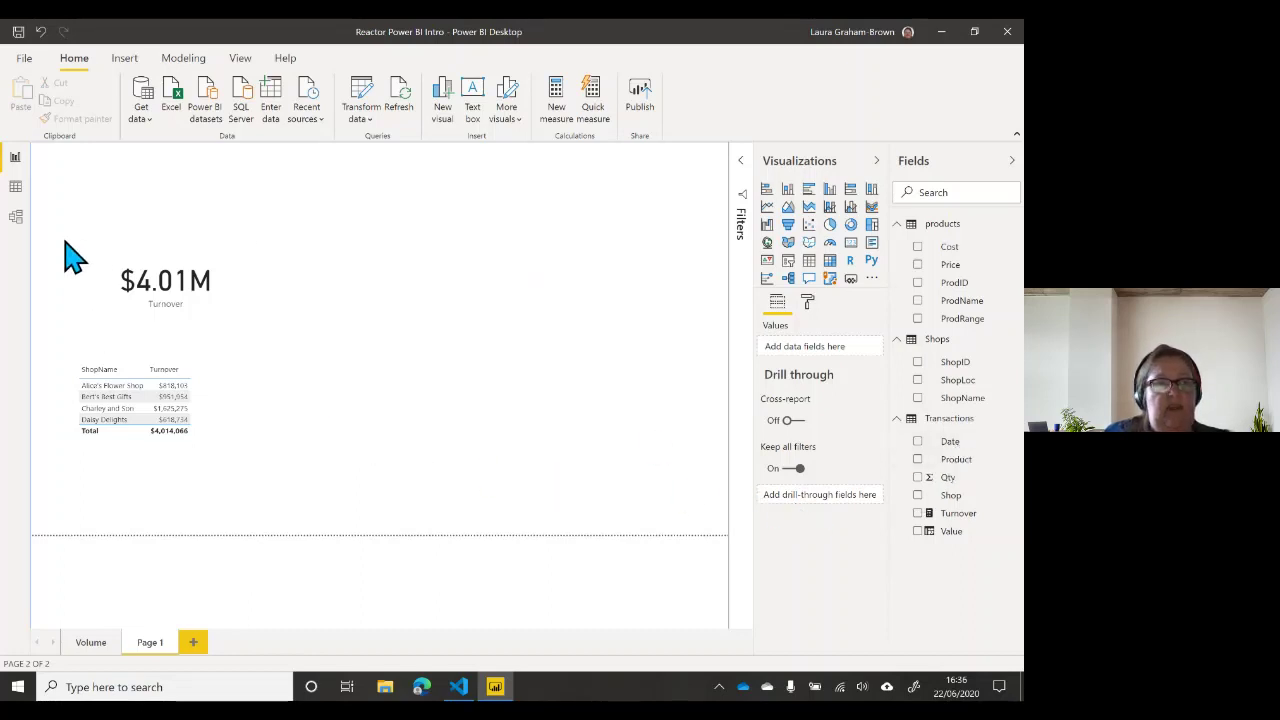
Step: Start a new calculated table in the data view and name it Calendar in its formula
click(15, 186)
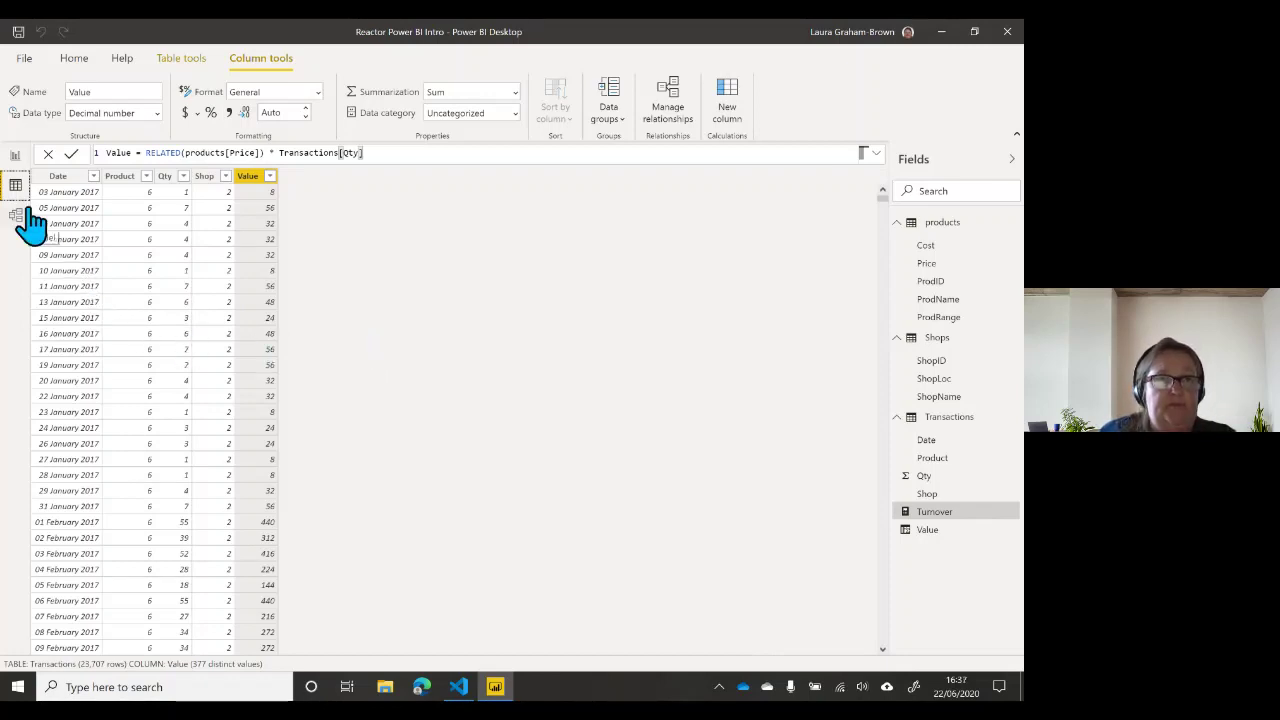
click(186, 58)
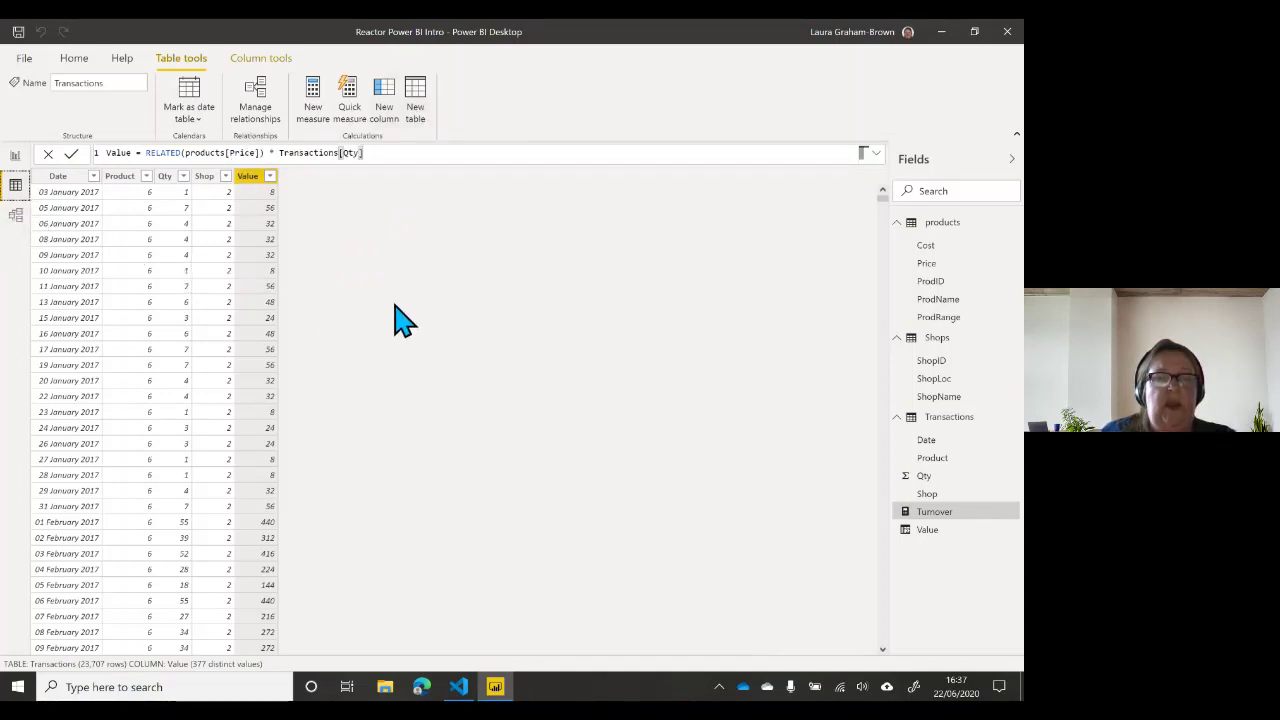
click(413, 110)
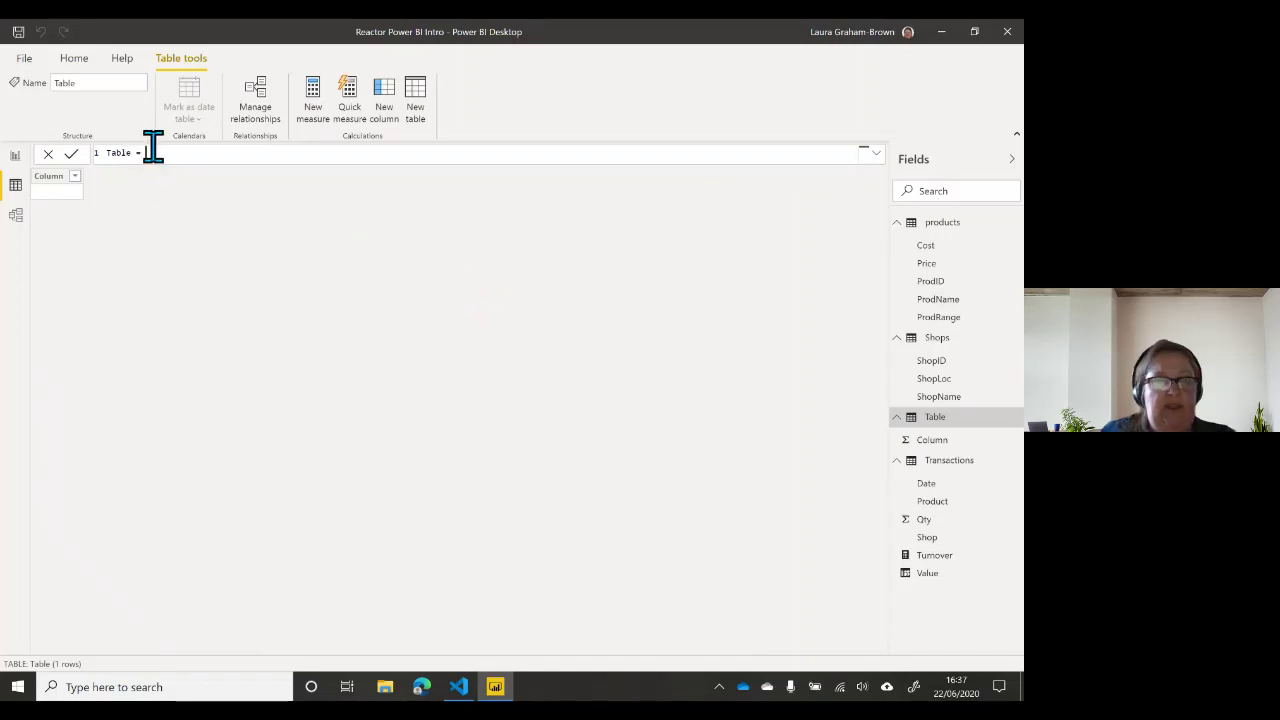
drag(146, 153, 92, 155)
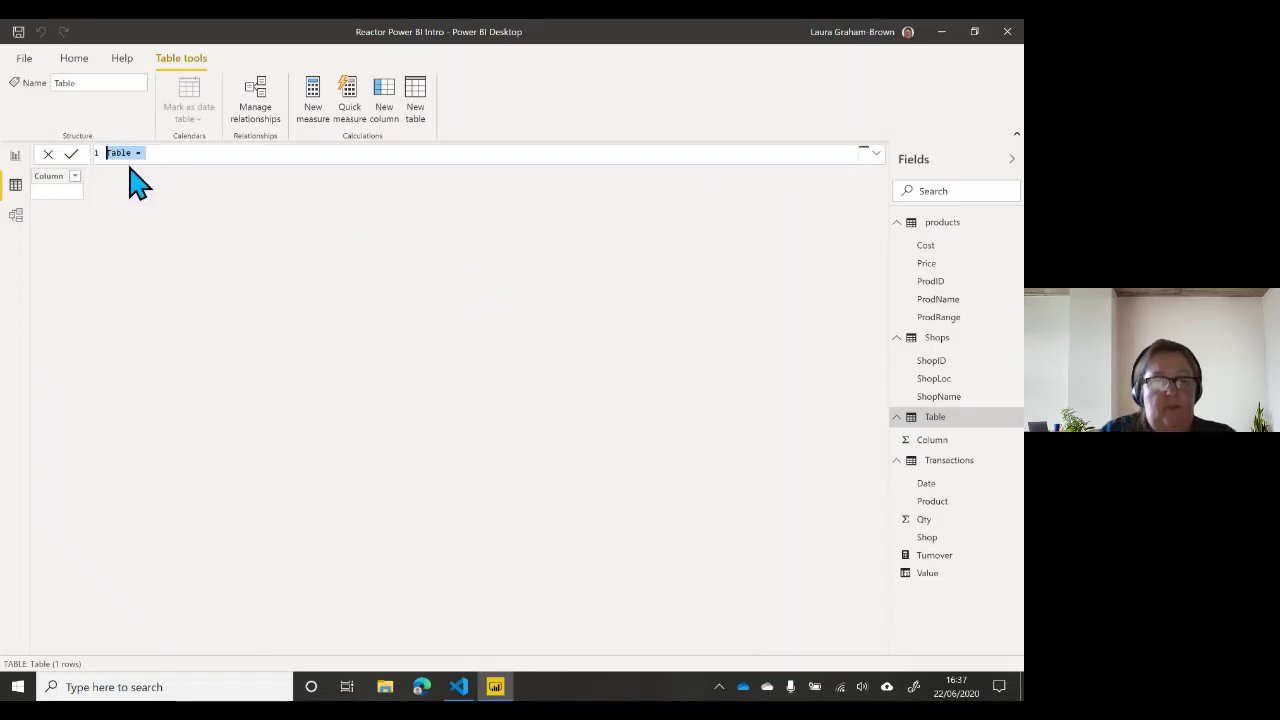
text(Calend)
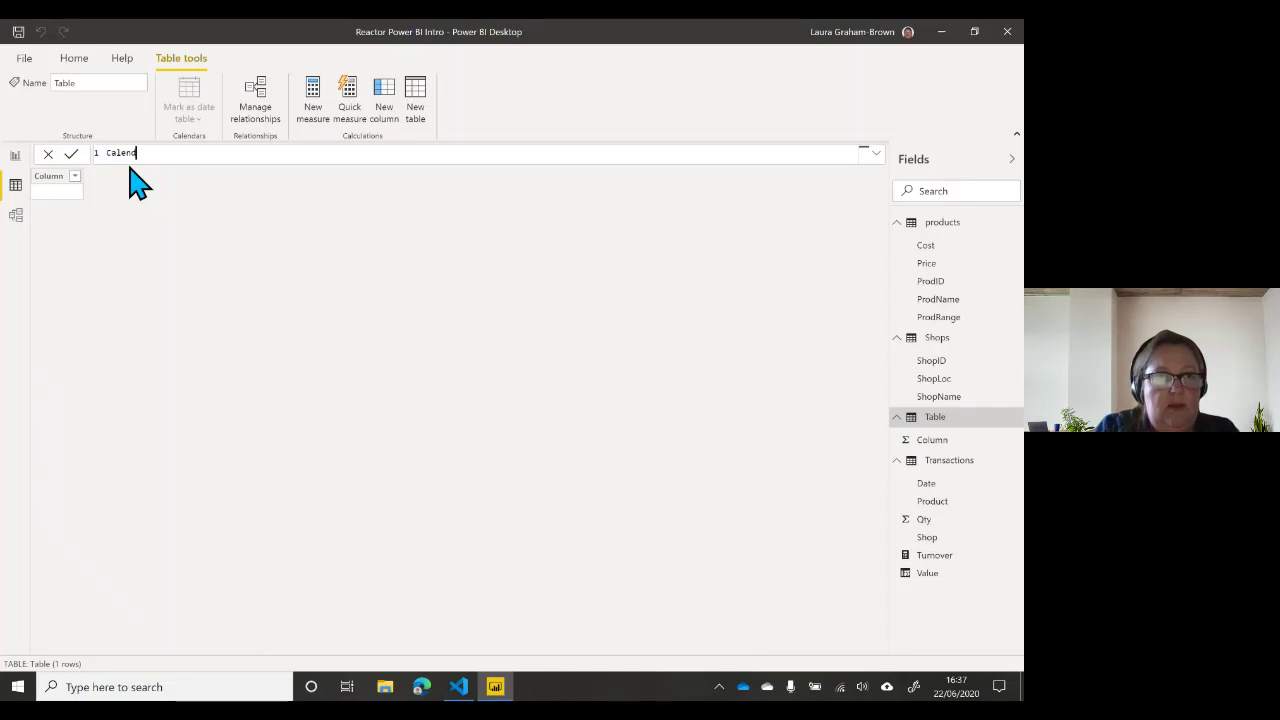
text(ar)
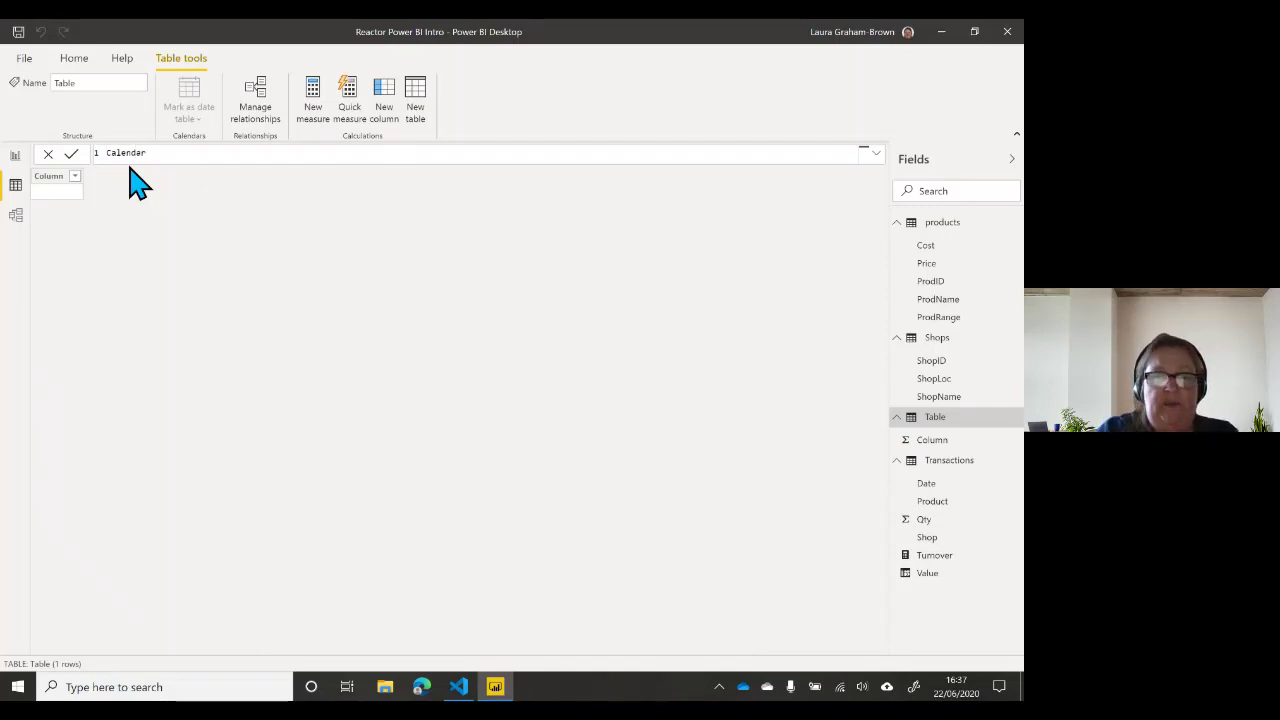
text( =)
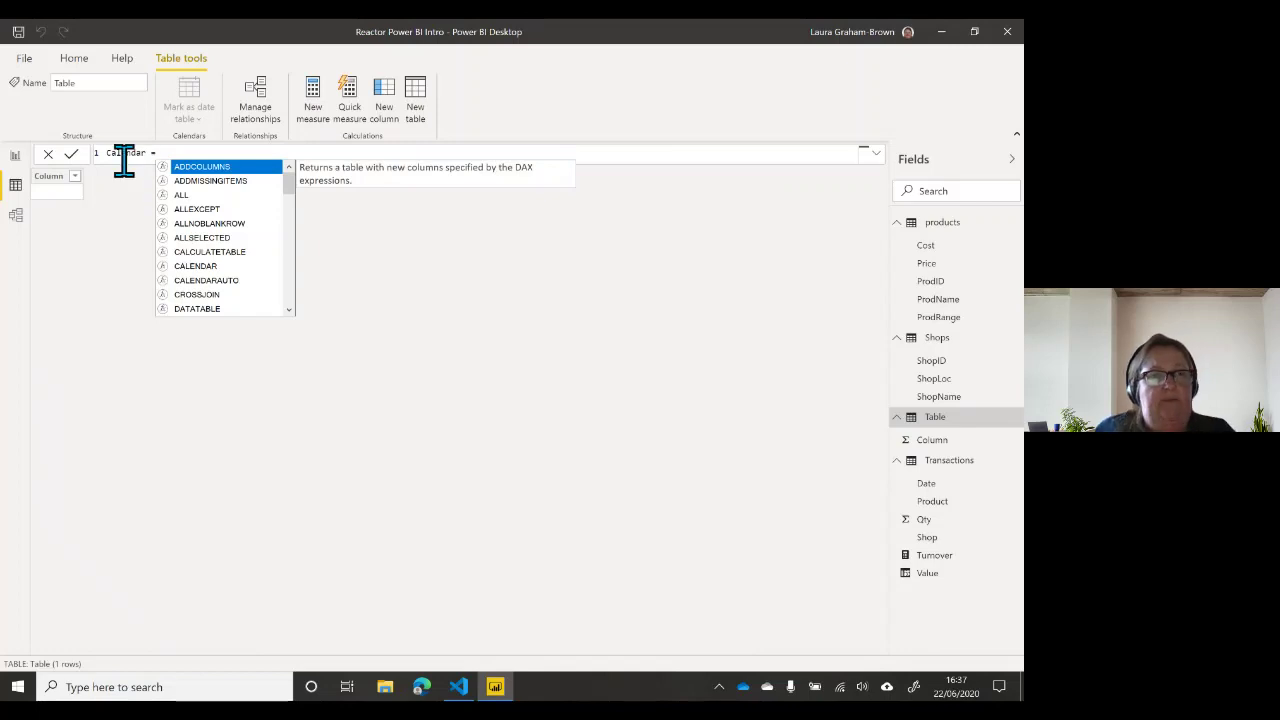
Step: Complete the Calendar table's formula with CALENDARAUTO(12) so it generates dates with a fiscal year ending in month 12
scroll(131, 150, up, 2)
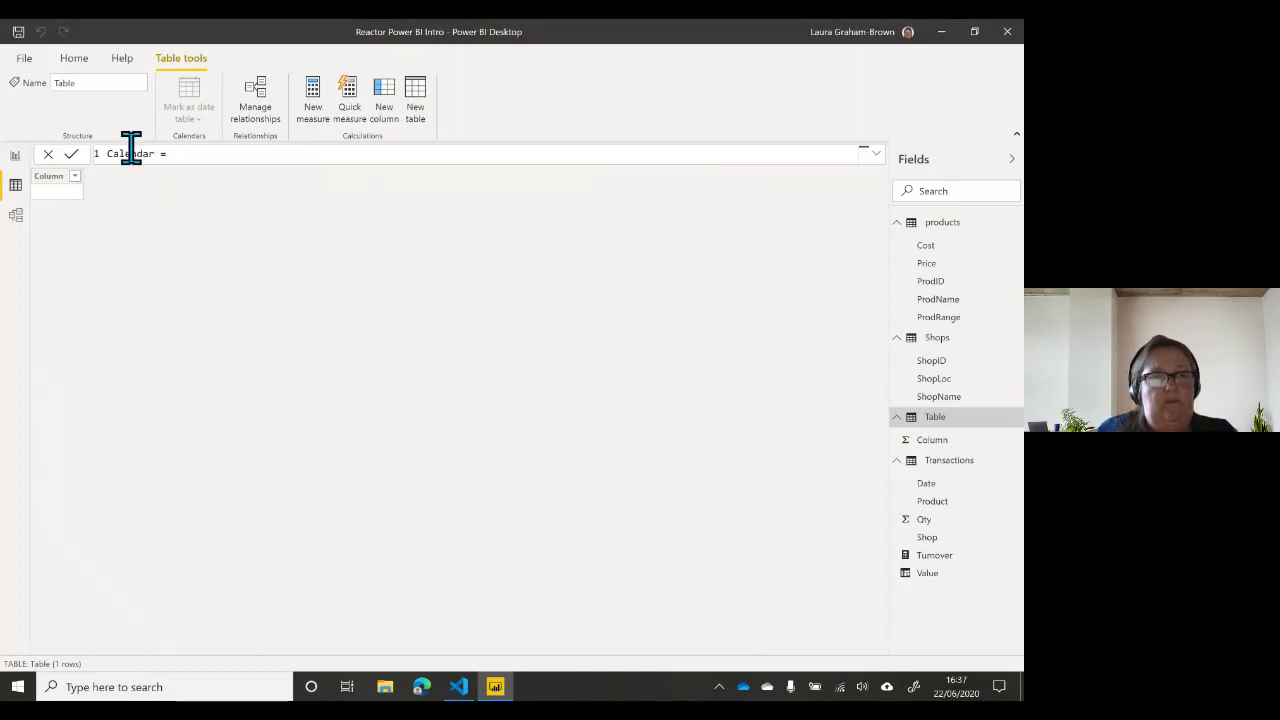
scroll(129, 146, up, 2)
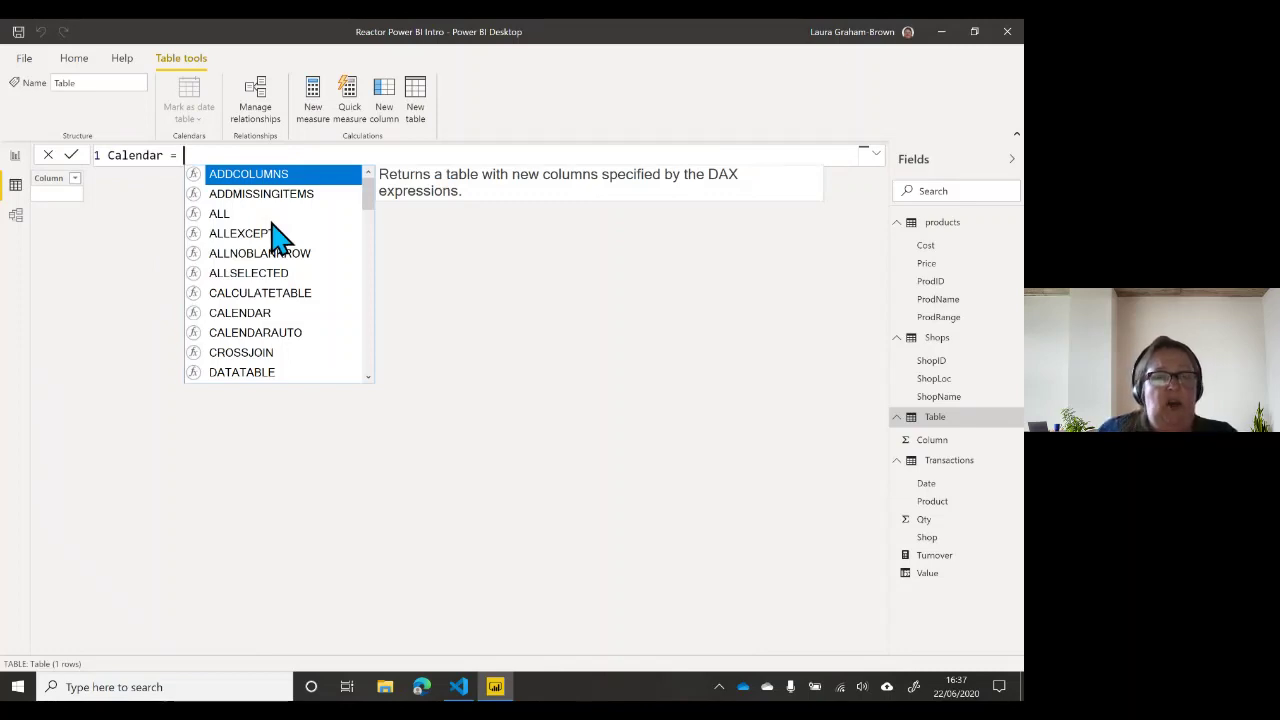
click(248, 338)
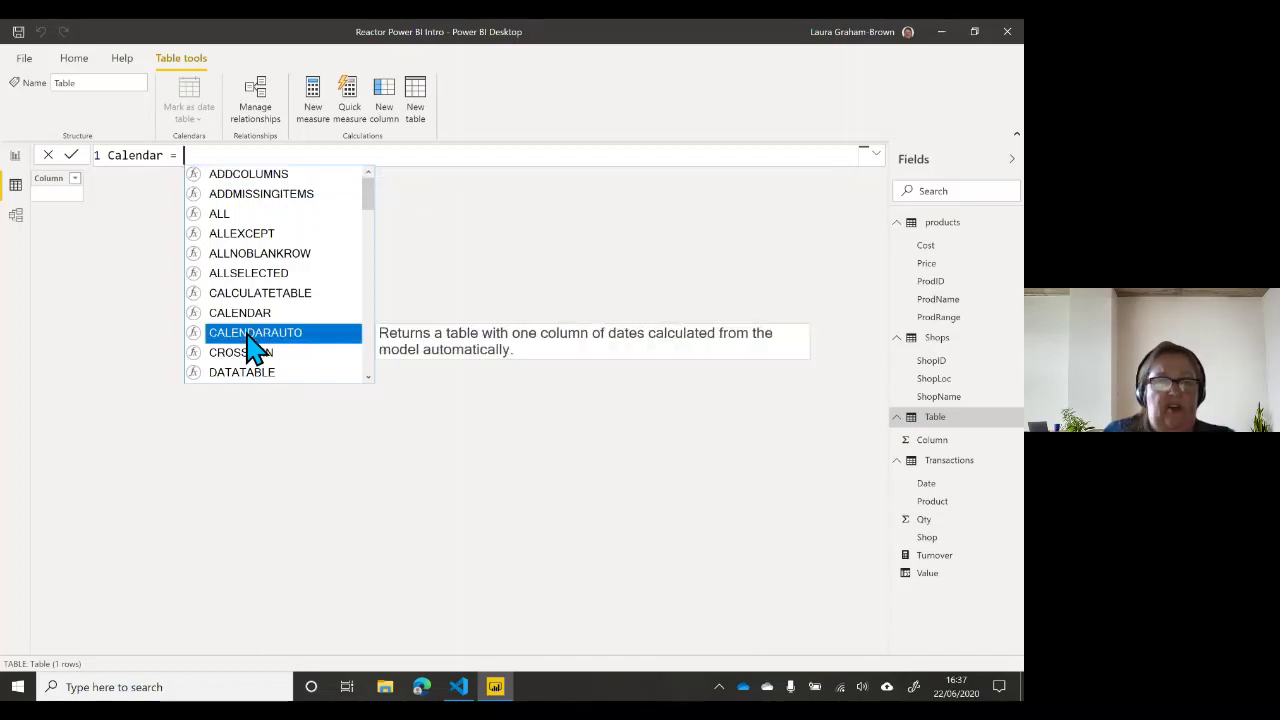
double_click(250, 342)
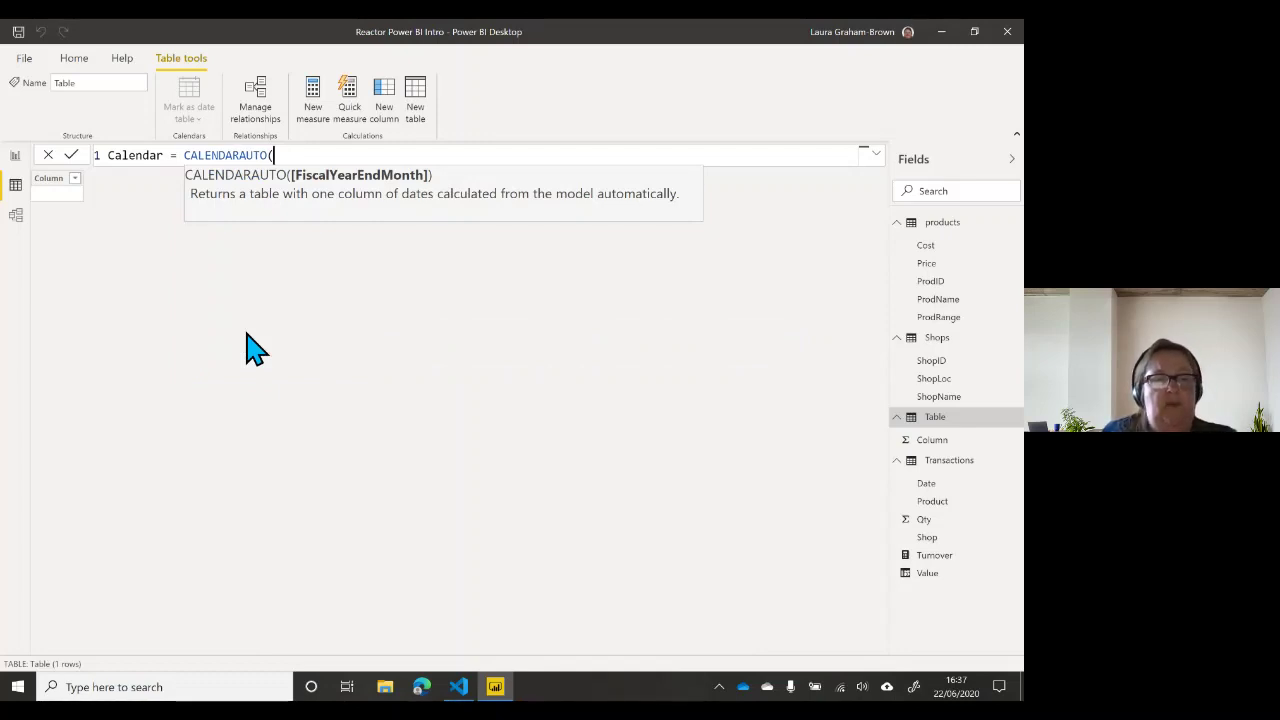
text(12)
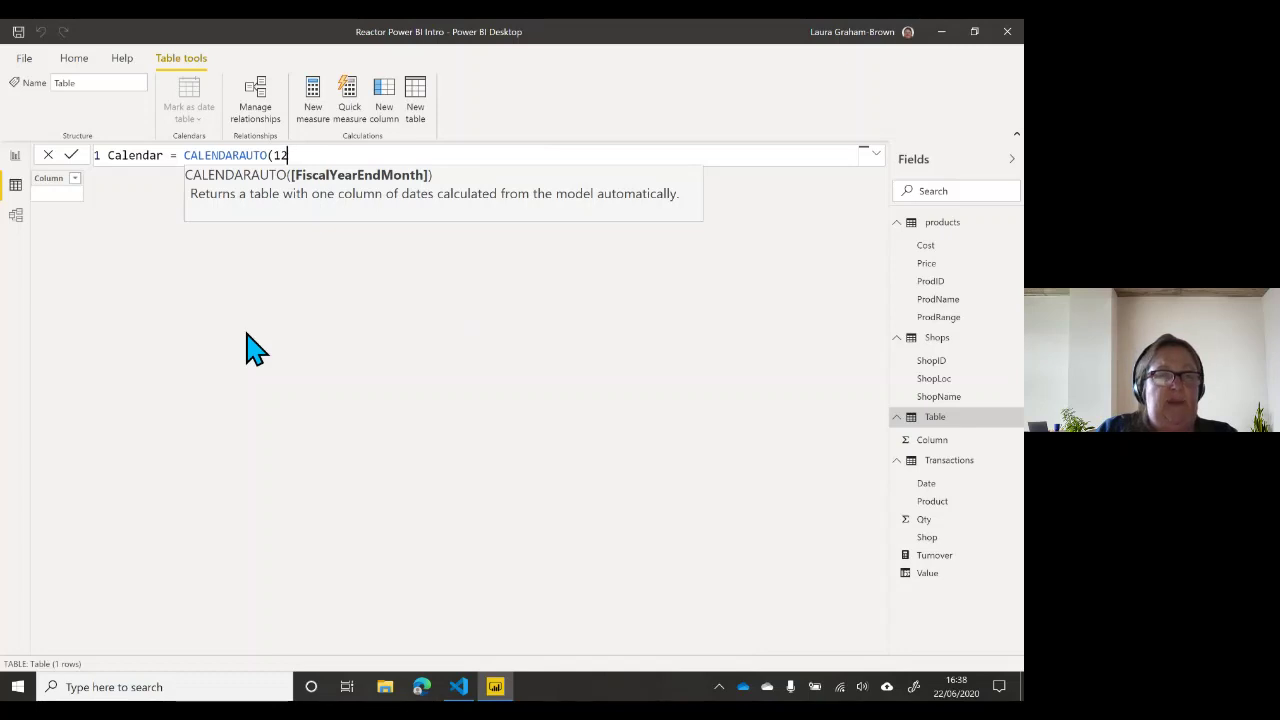
text())
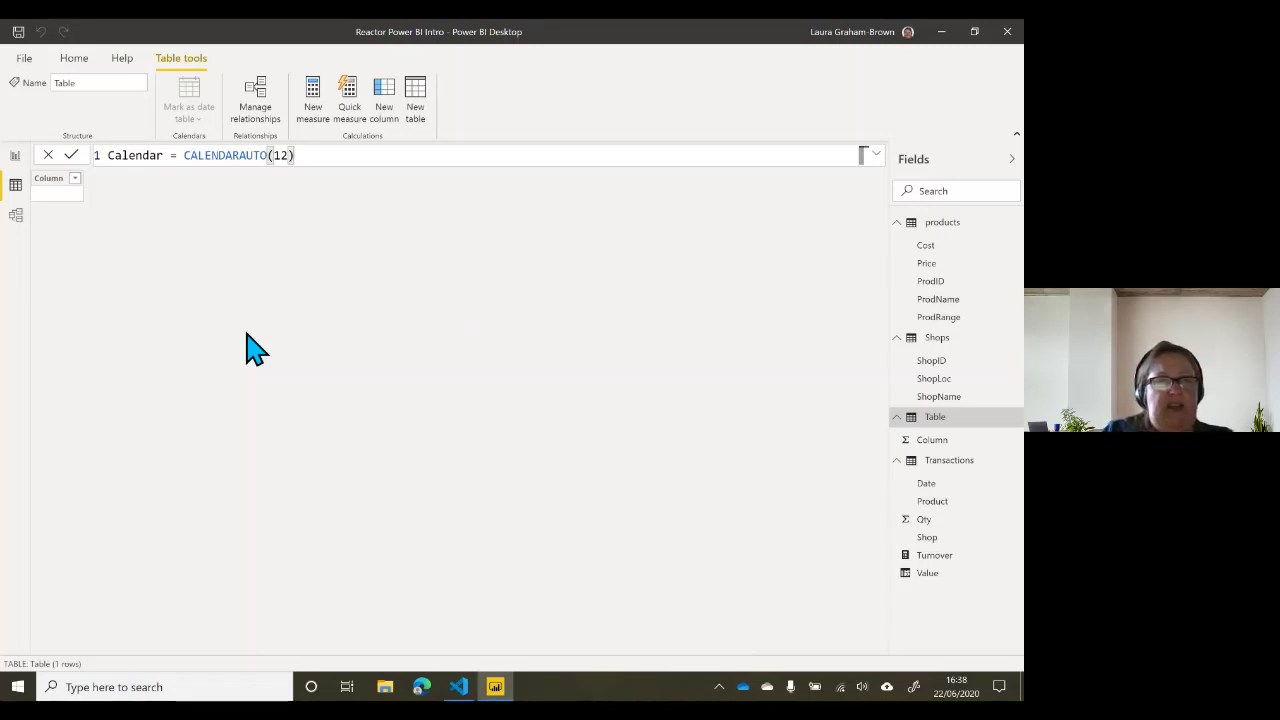
key(Return)
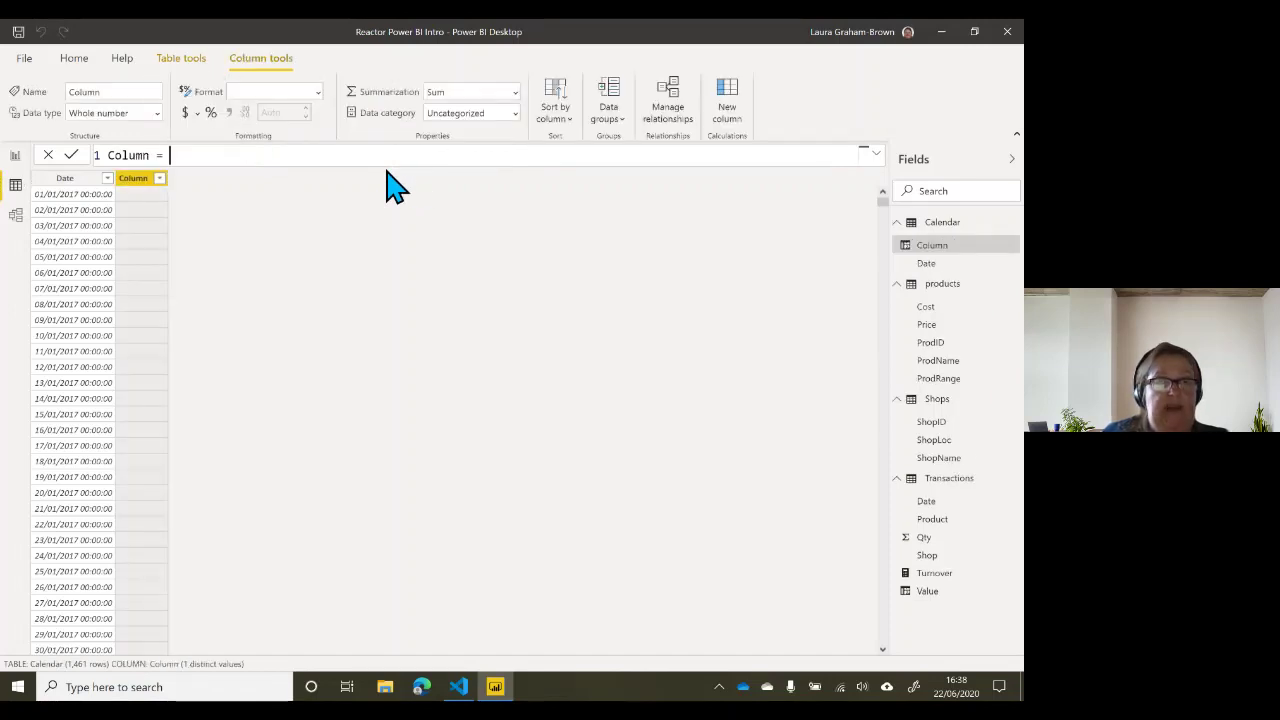
Step: Add a calculated column to the Calendar table with the formula Year = YEAR([Date])
drag(243, 150, 82, 172)
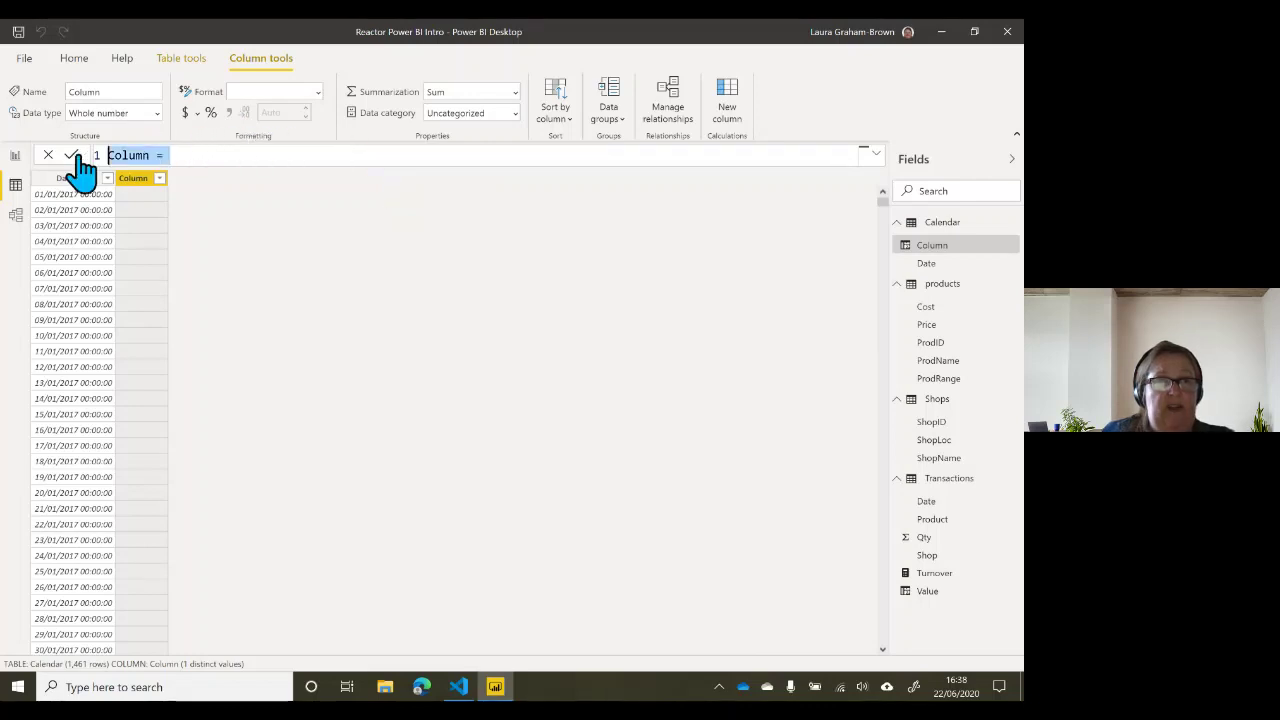
text(Year)
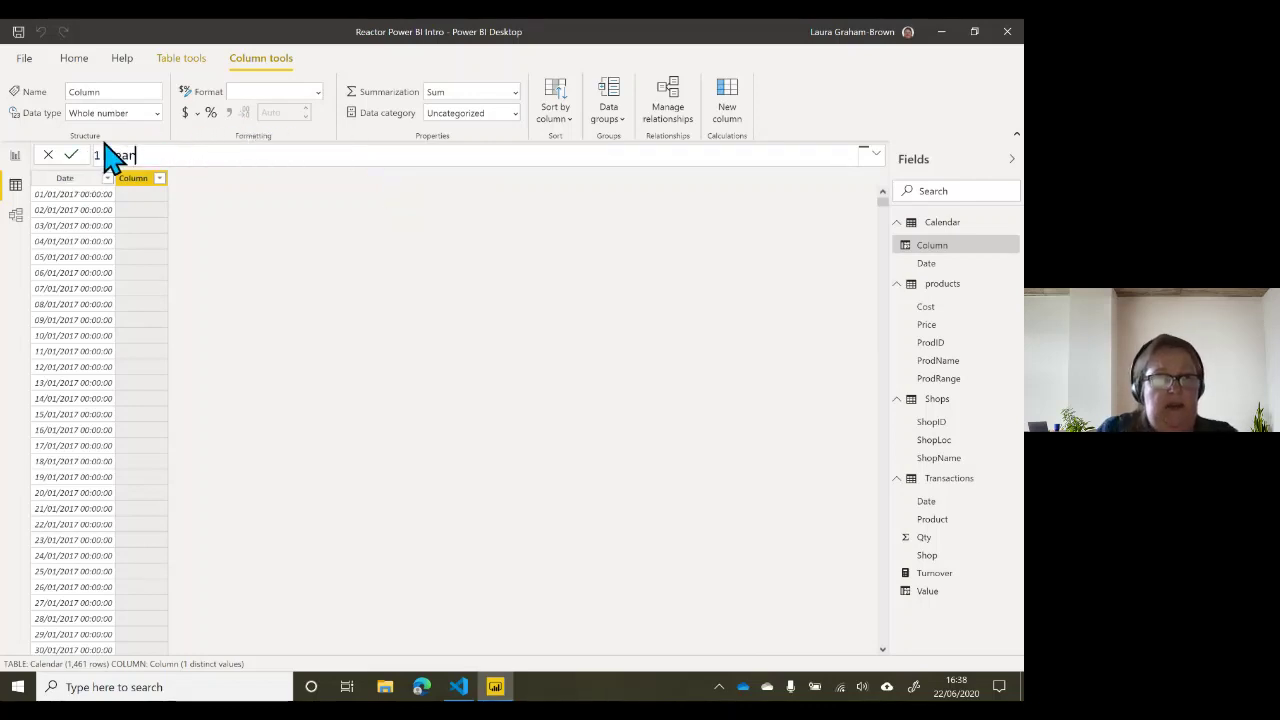
text( = )
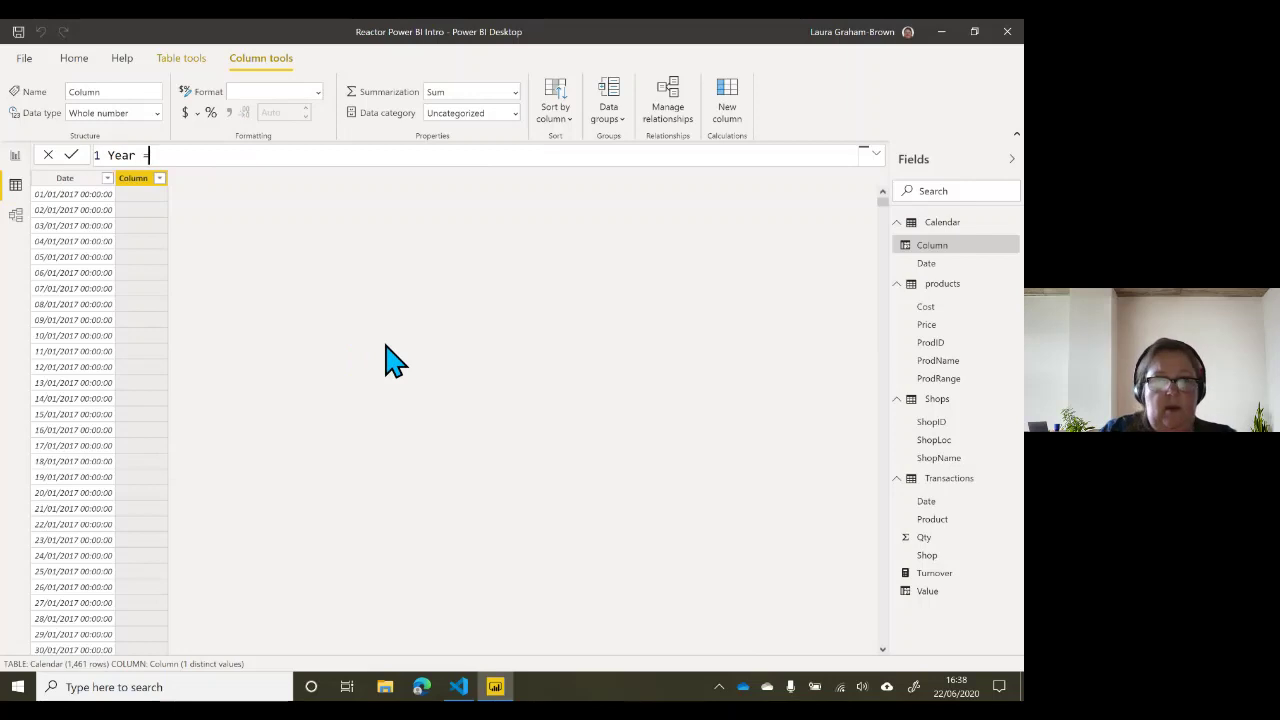
text(year)
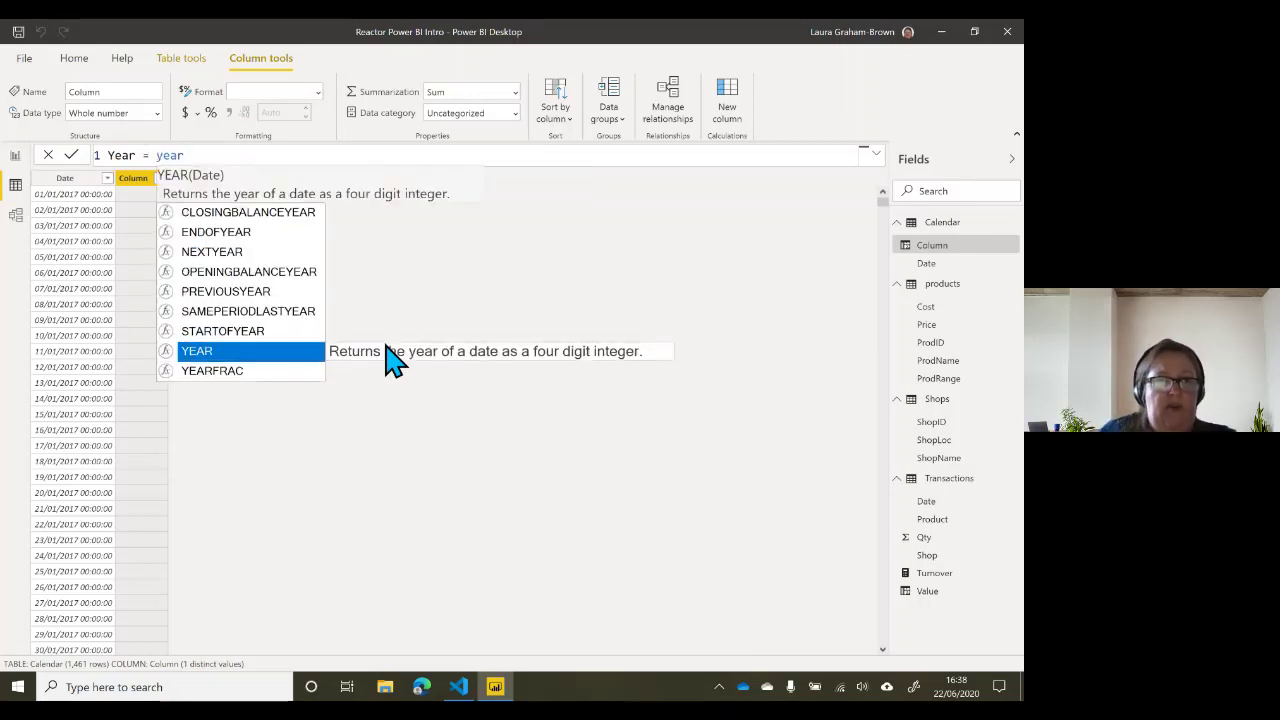
click(235, 352)
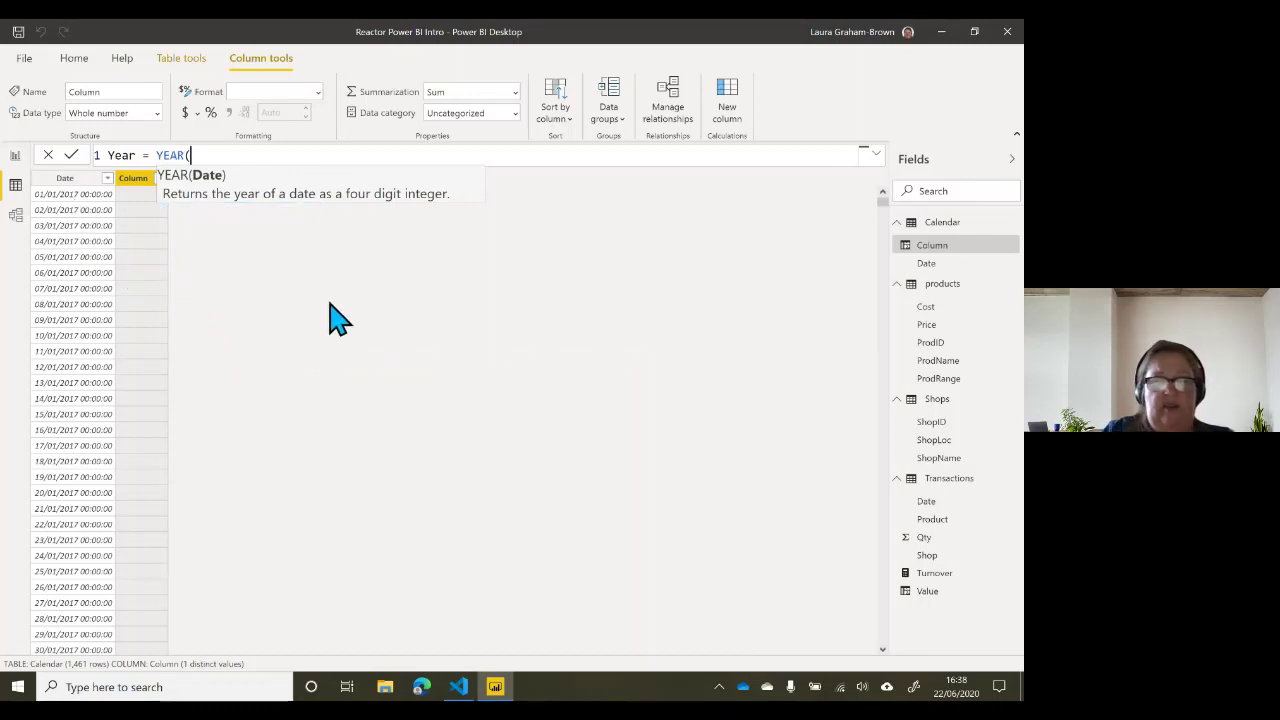
text([)
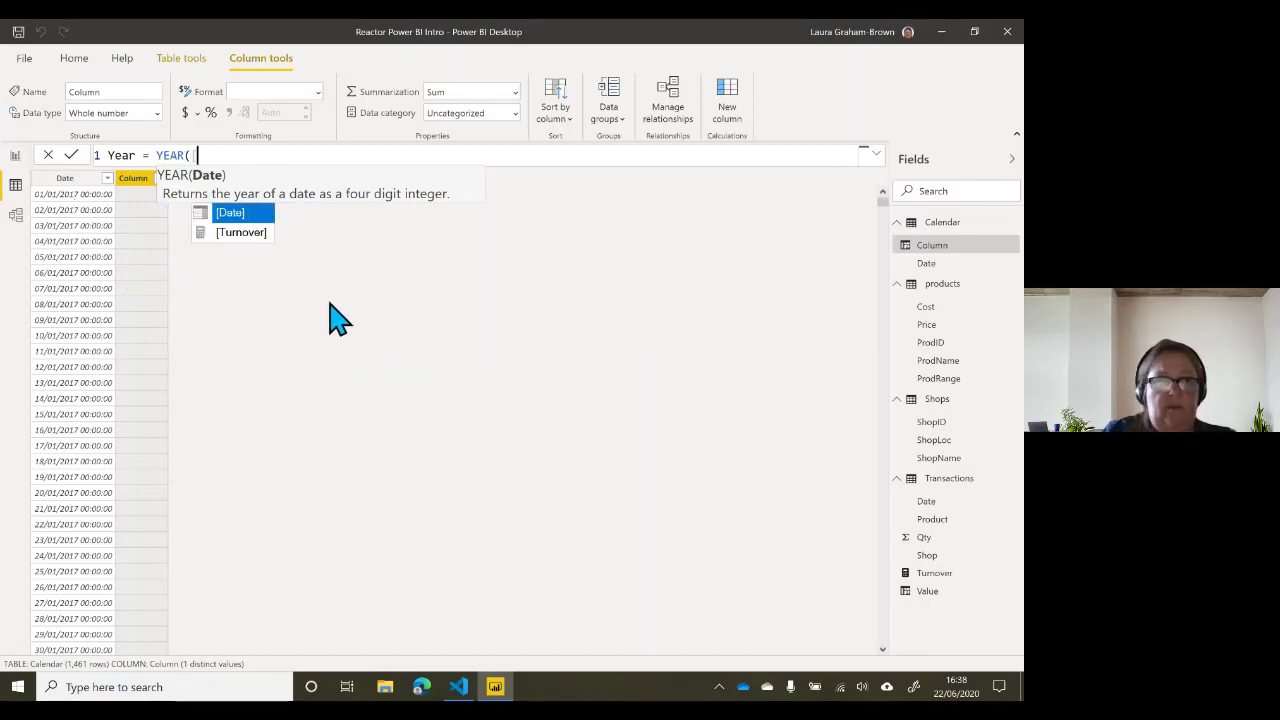
click(239, 218)
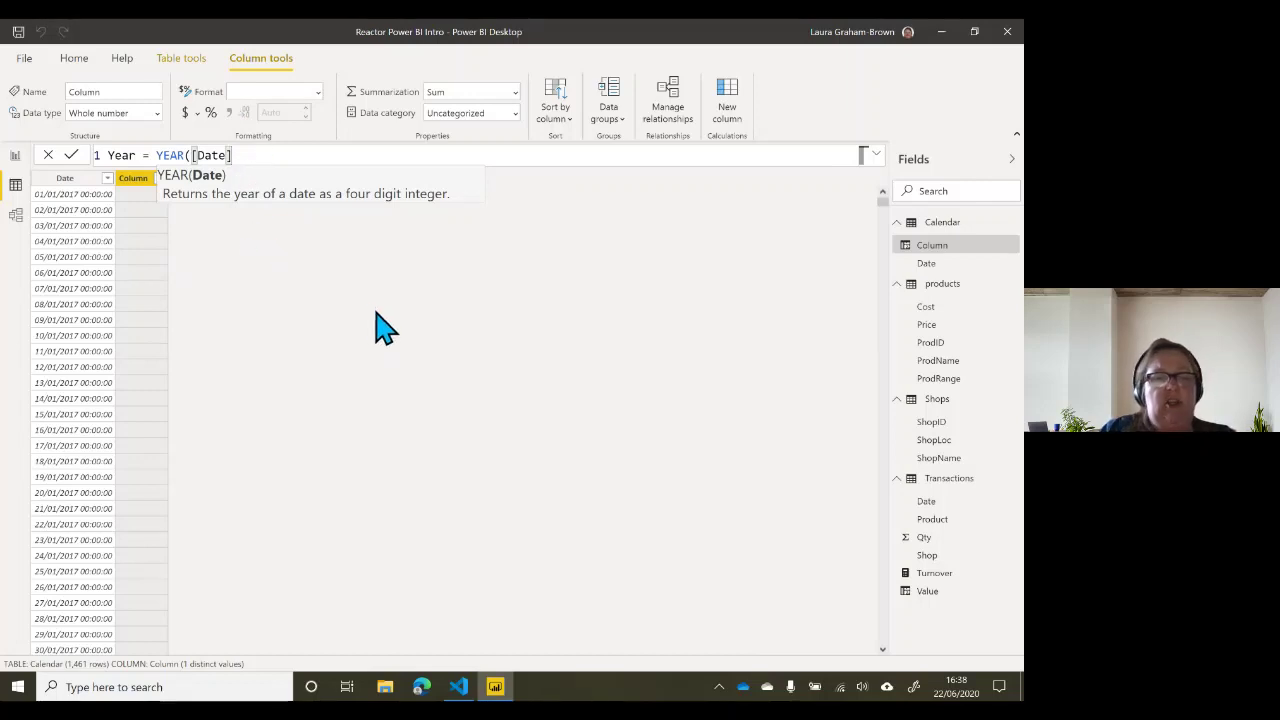
text())
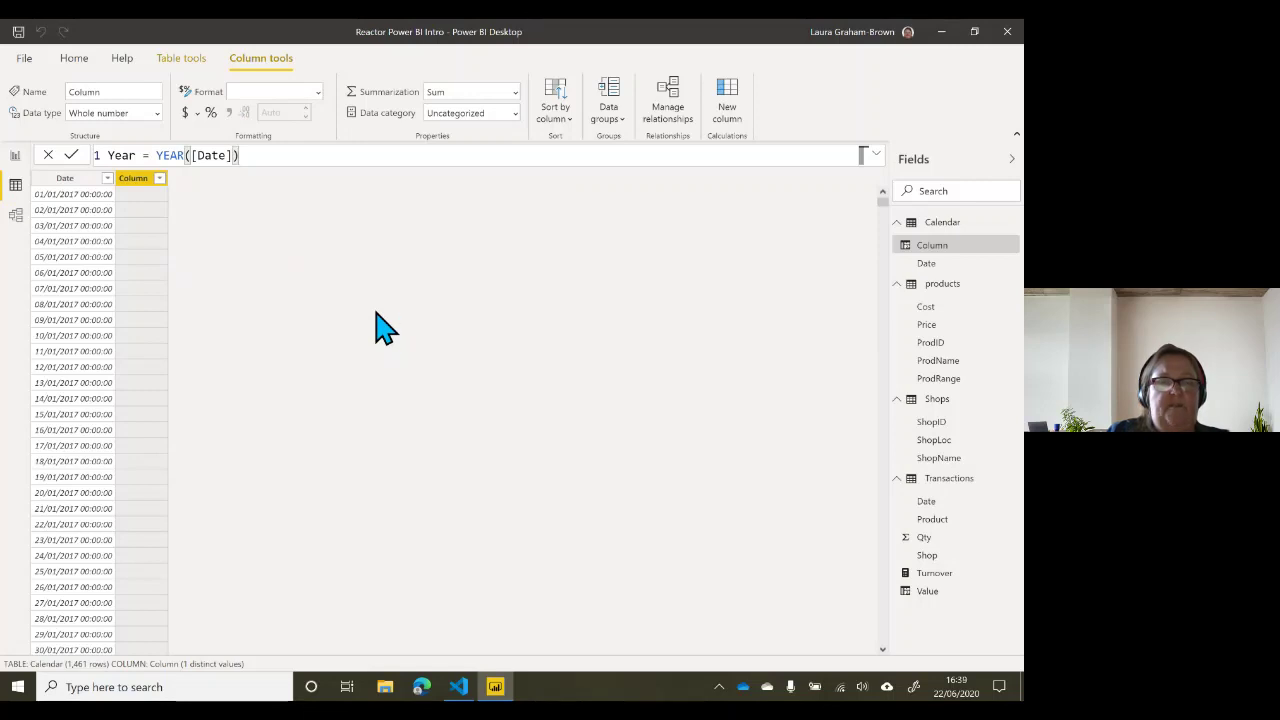
key(Return)
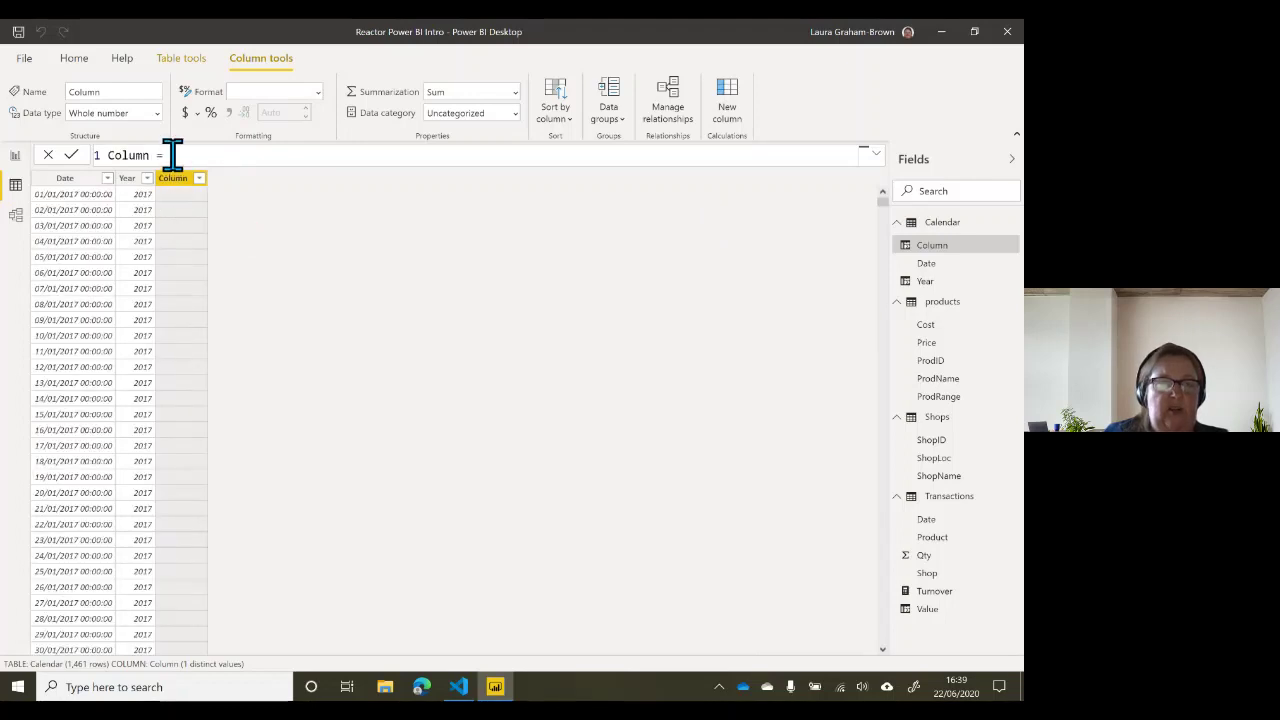
Step: Add a calculated column to the Calendar table with the formula Month = FORMAT([Date],"MMM")
drag(150, 155, 100, 157)
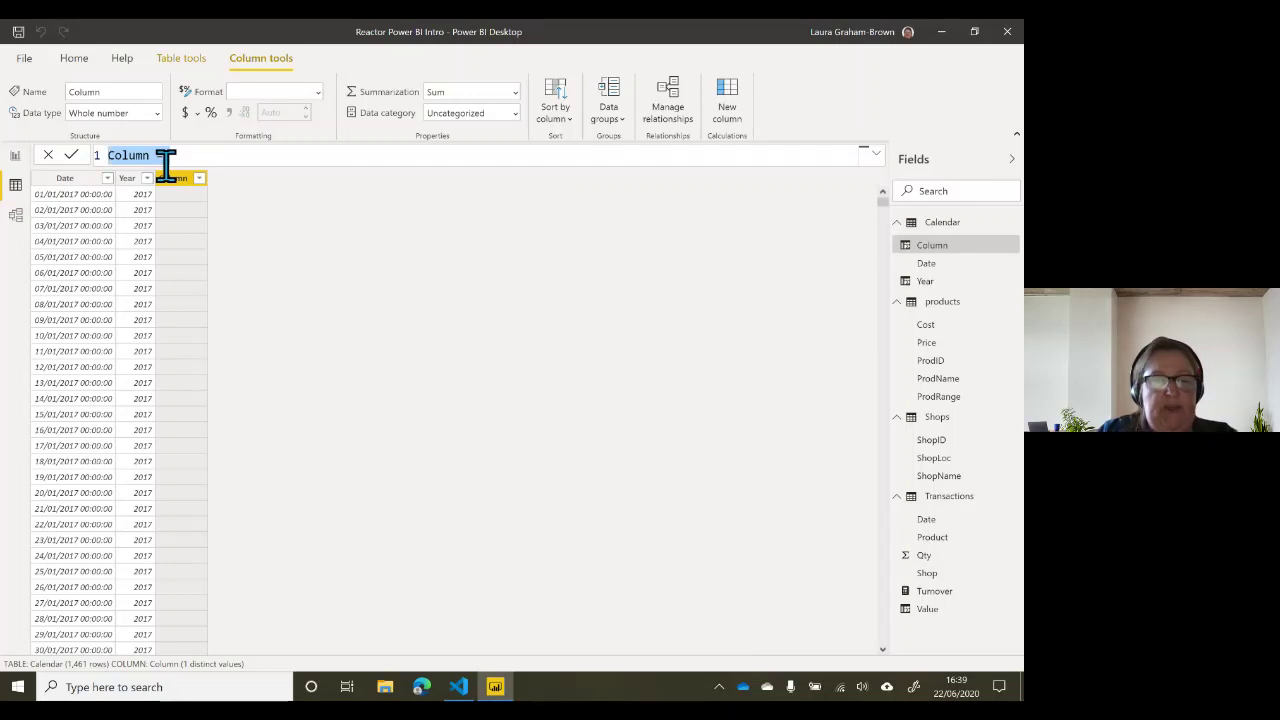
text(Month )
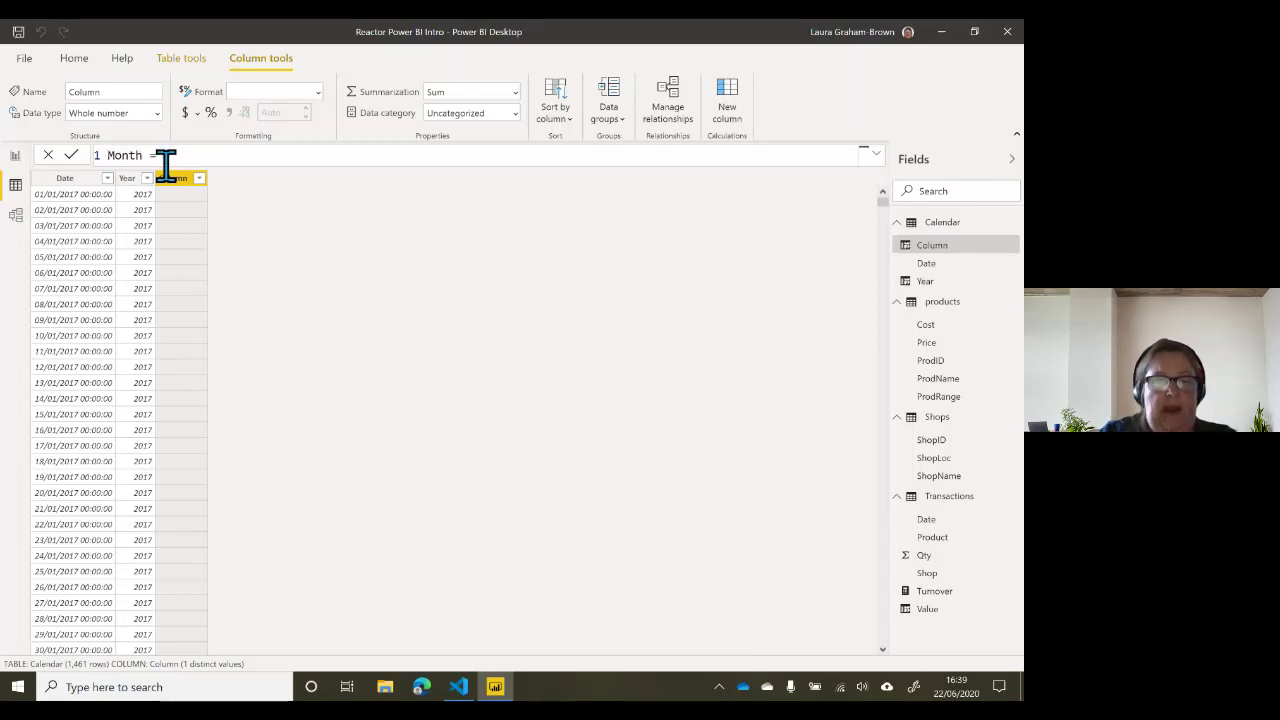
text(= for)
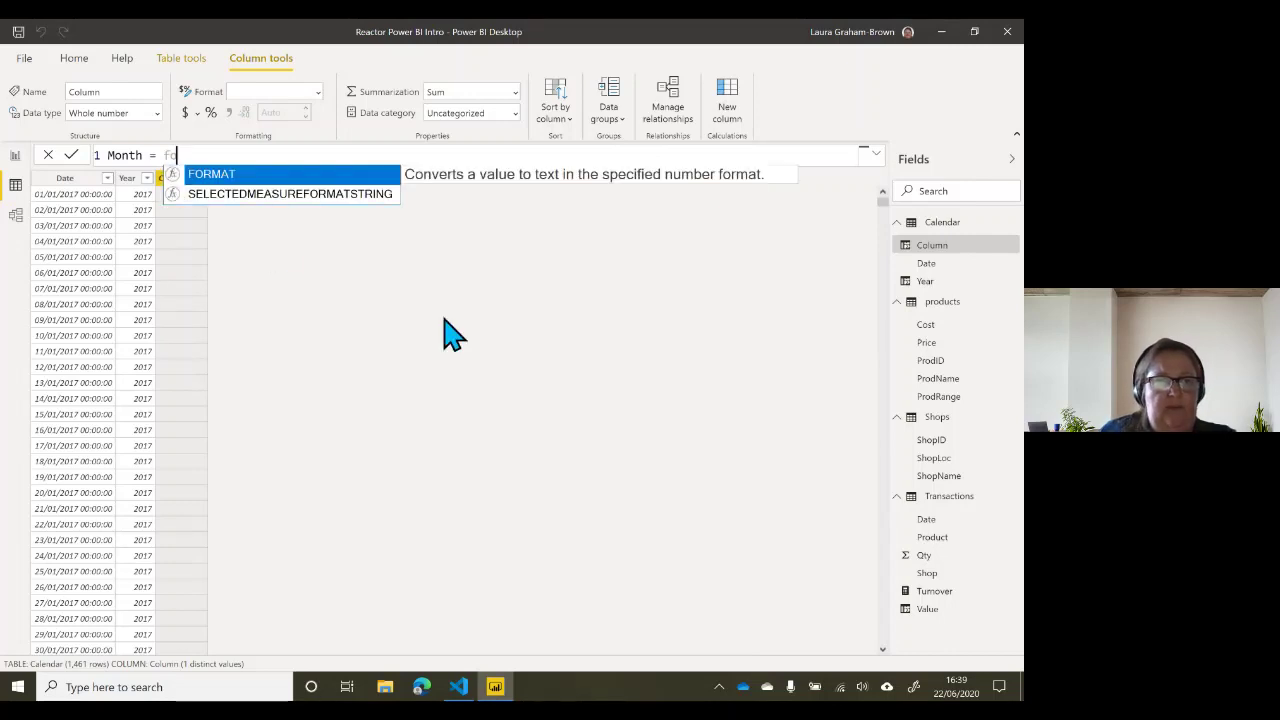
key(Tab)
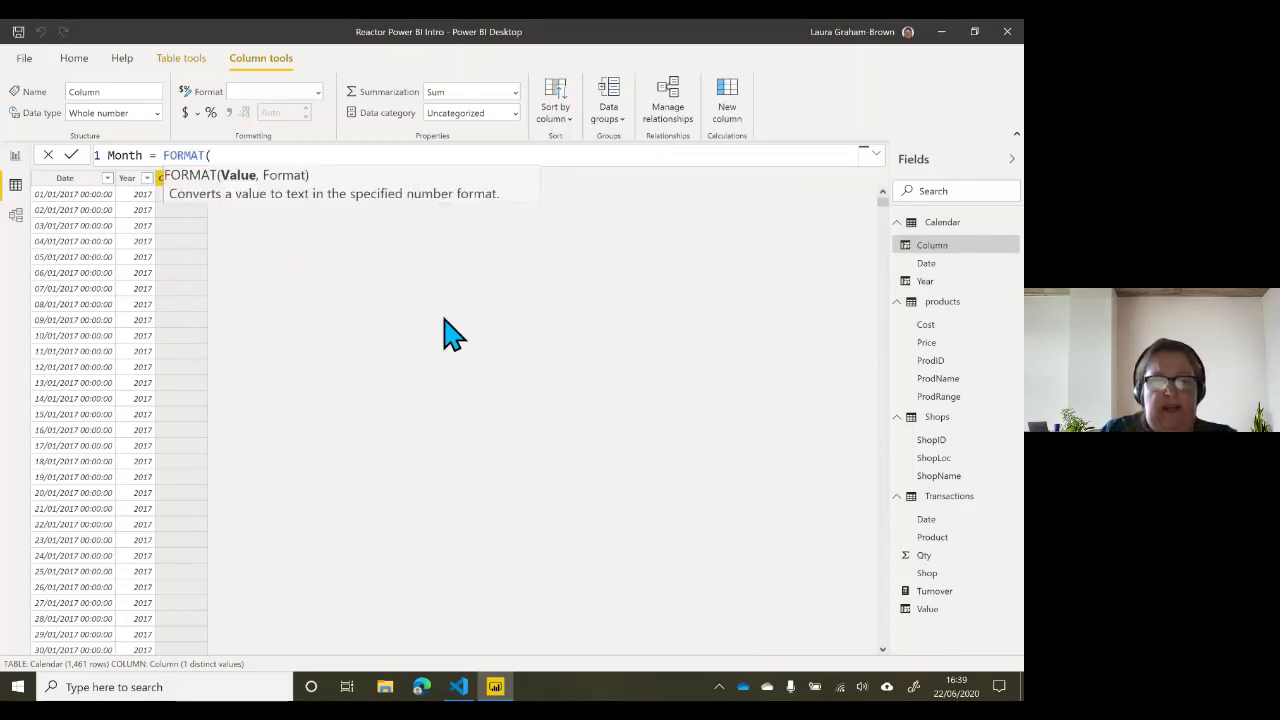
text([)
key(Tab)
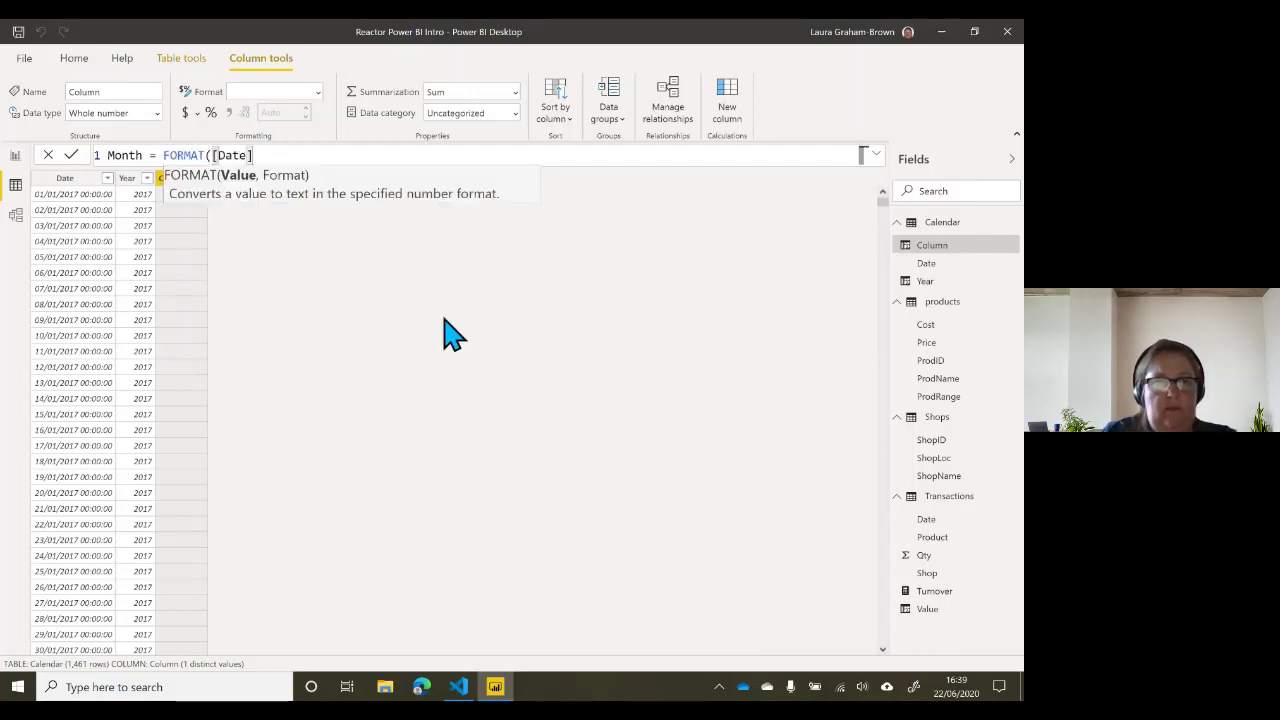
text(,")
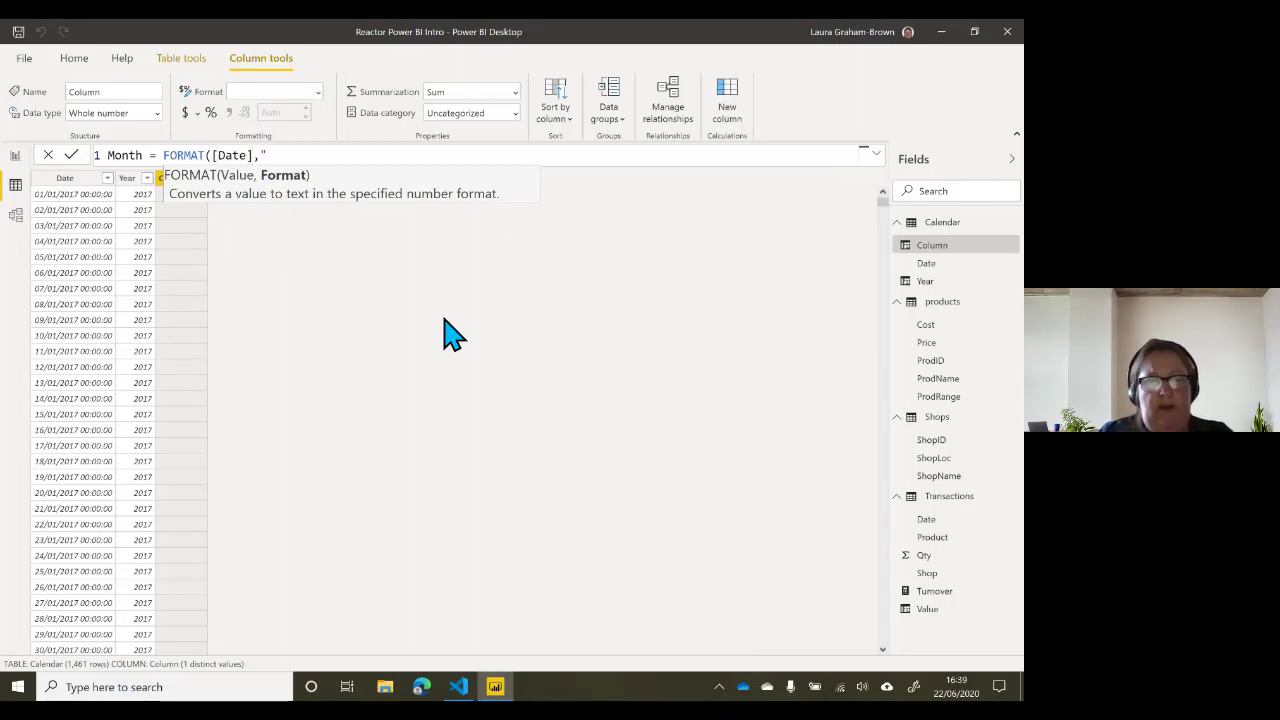
text(MMM)
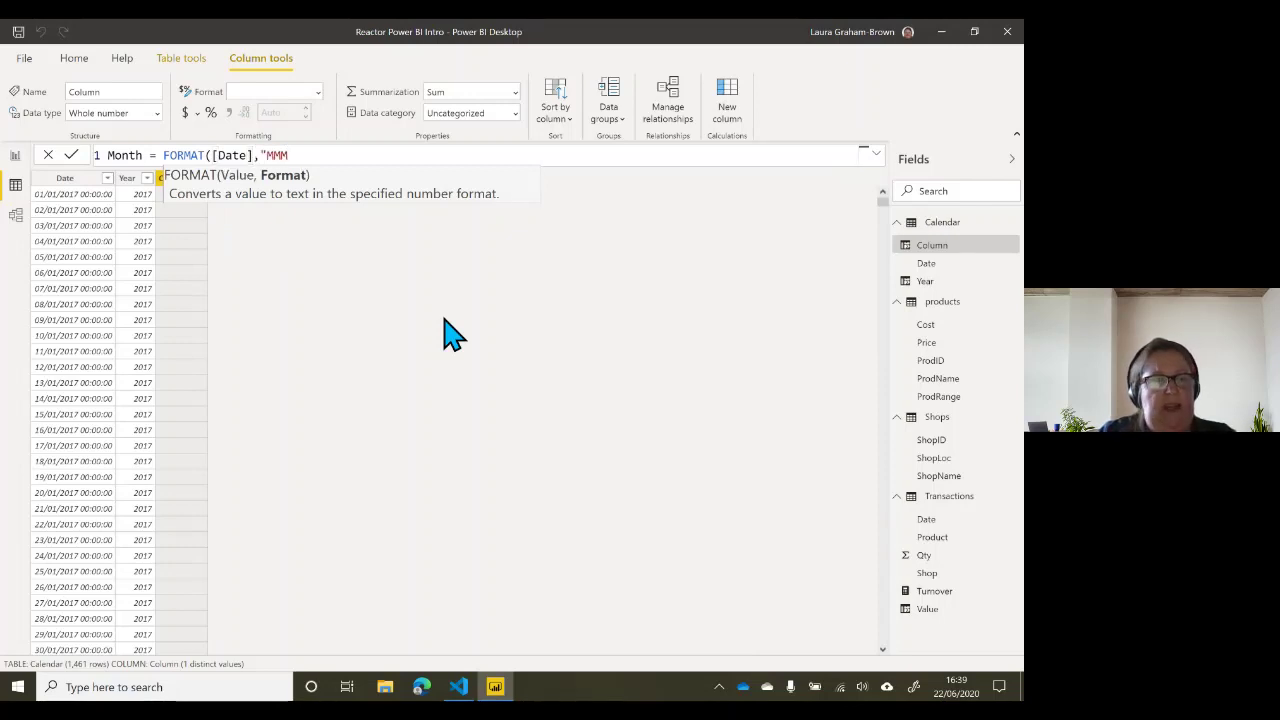
text(")
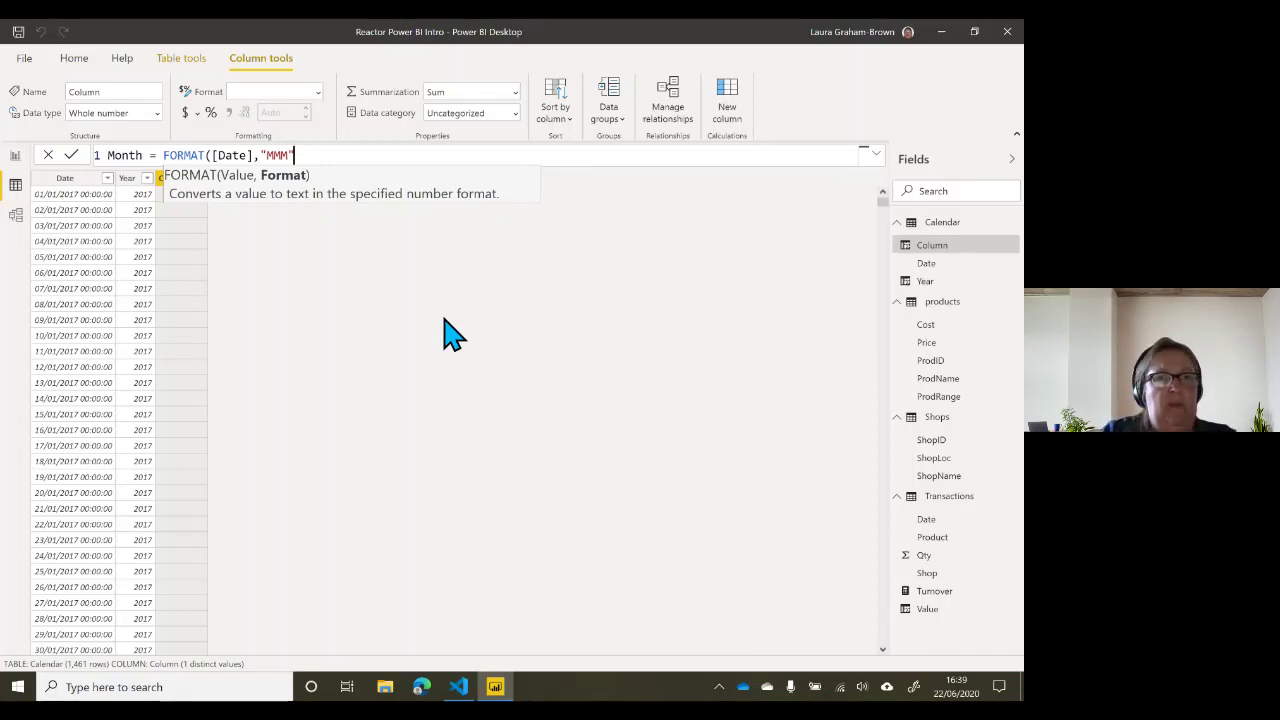
text())
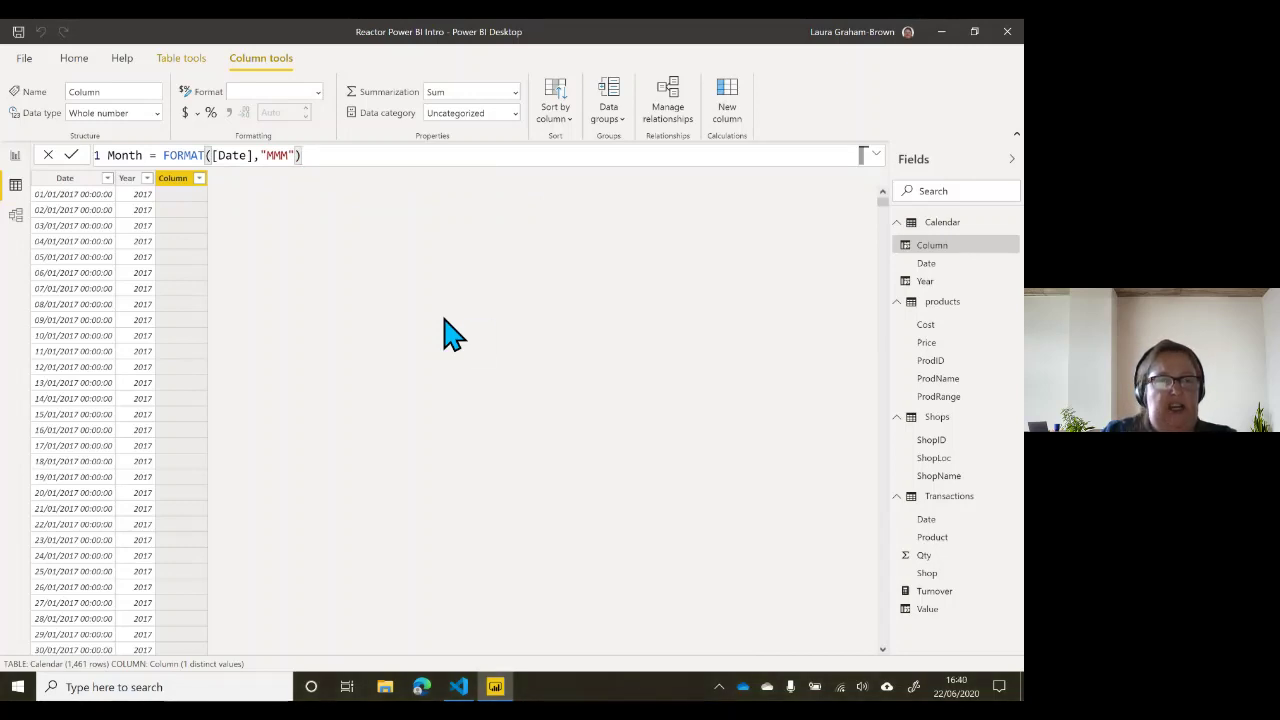
key(Return)
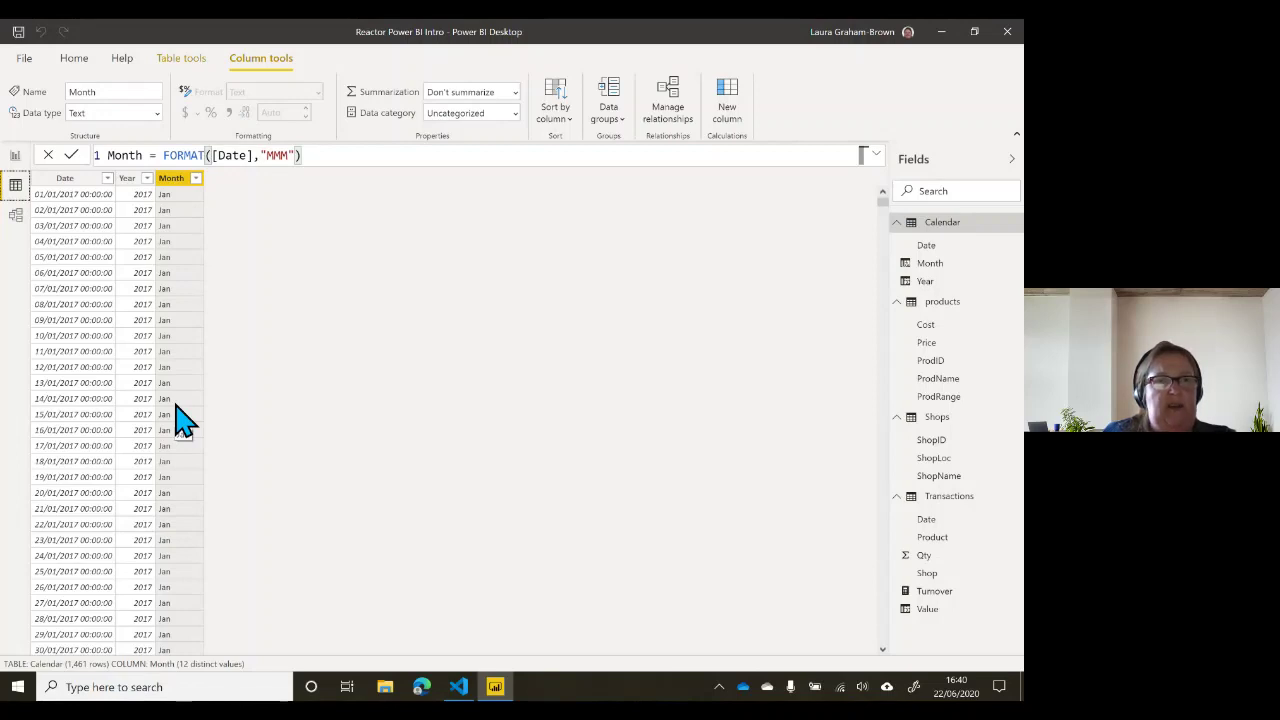
Step: Create a relationship in the data model between the Date field of Transactions and the Date field of Calendar
click(16, 218)
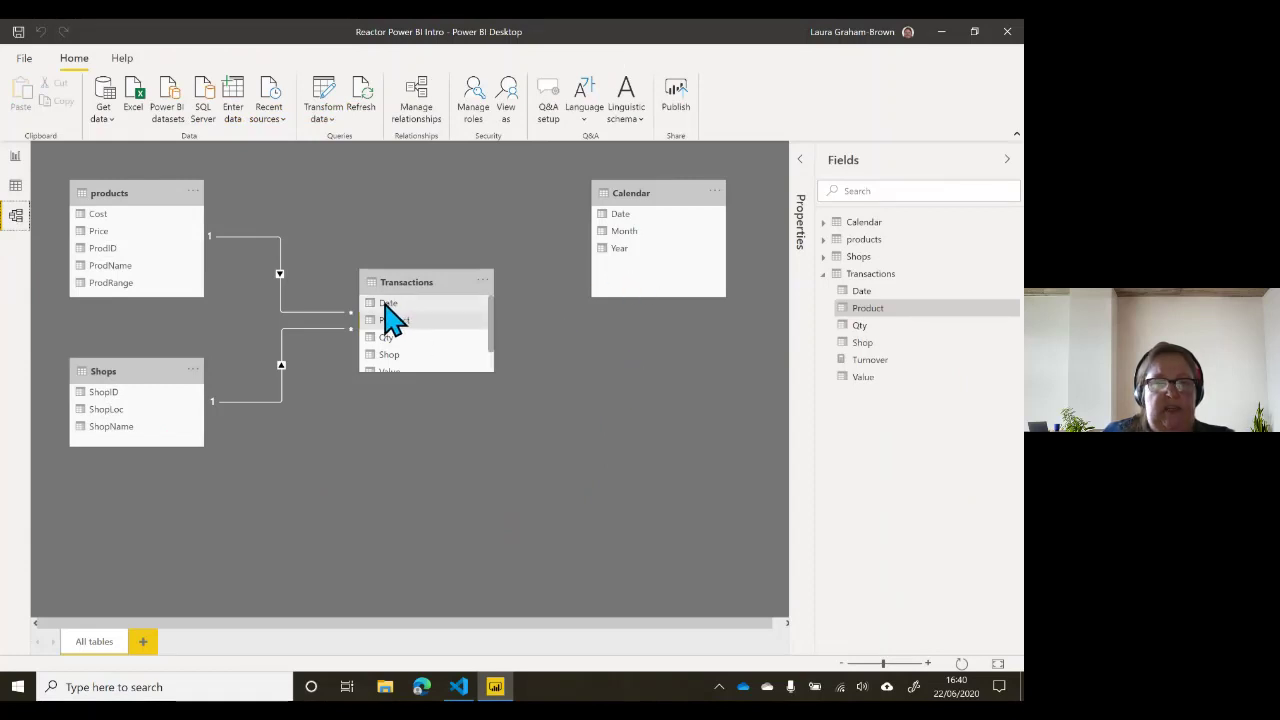
drag(386, 304, 634, 228)
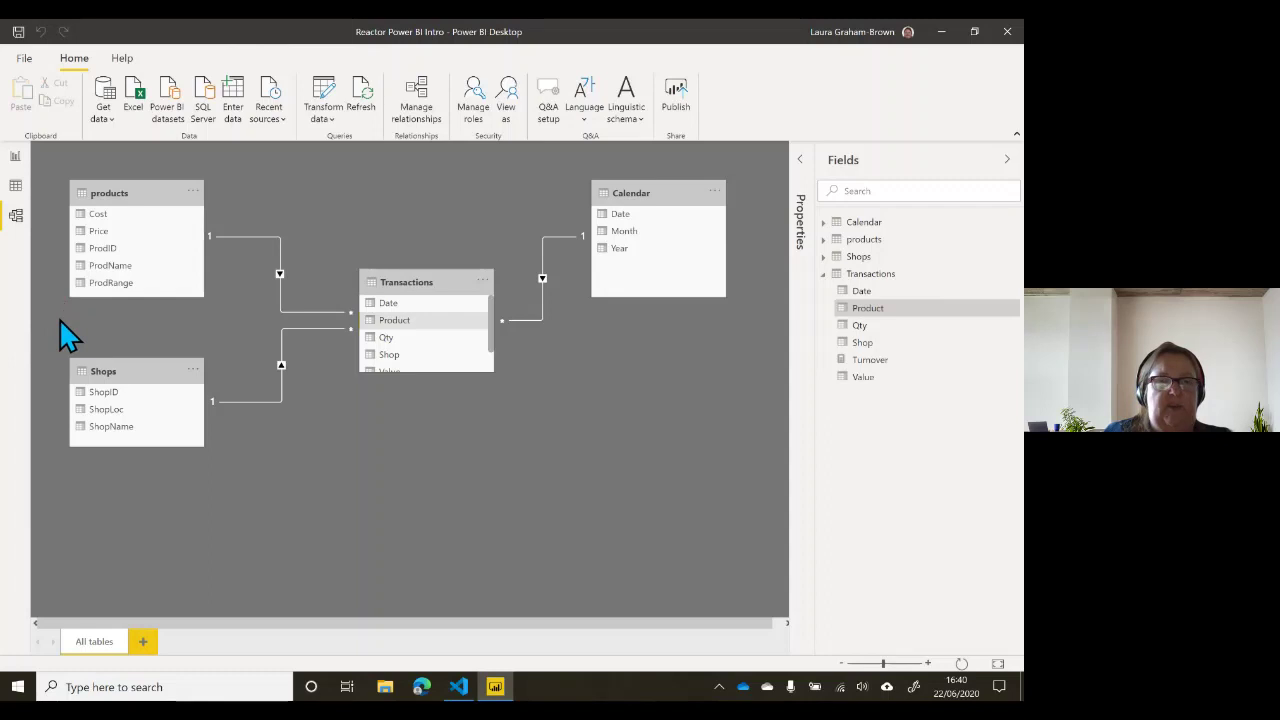
Step: Mark the Calendar table as a date table, using Date as its date column
click(15, 187)
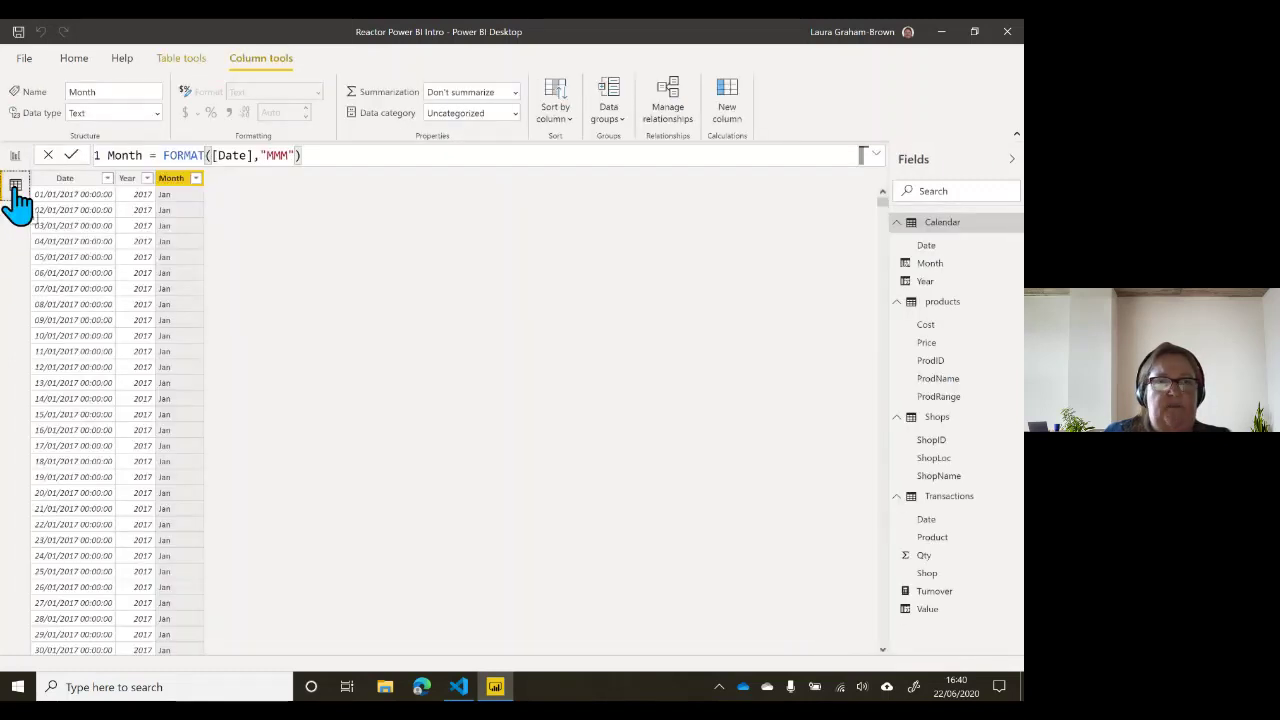
click(181, 60)
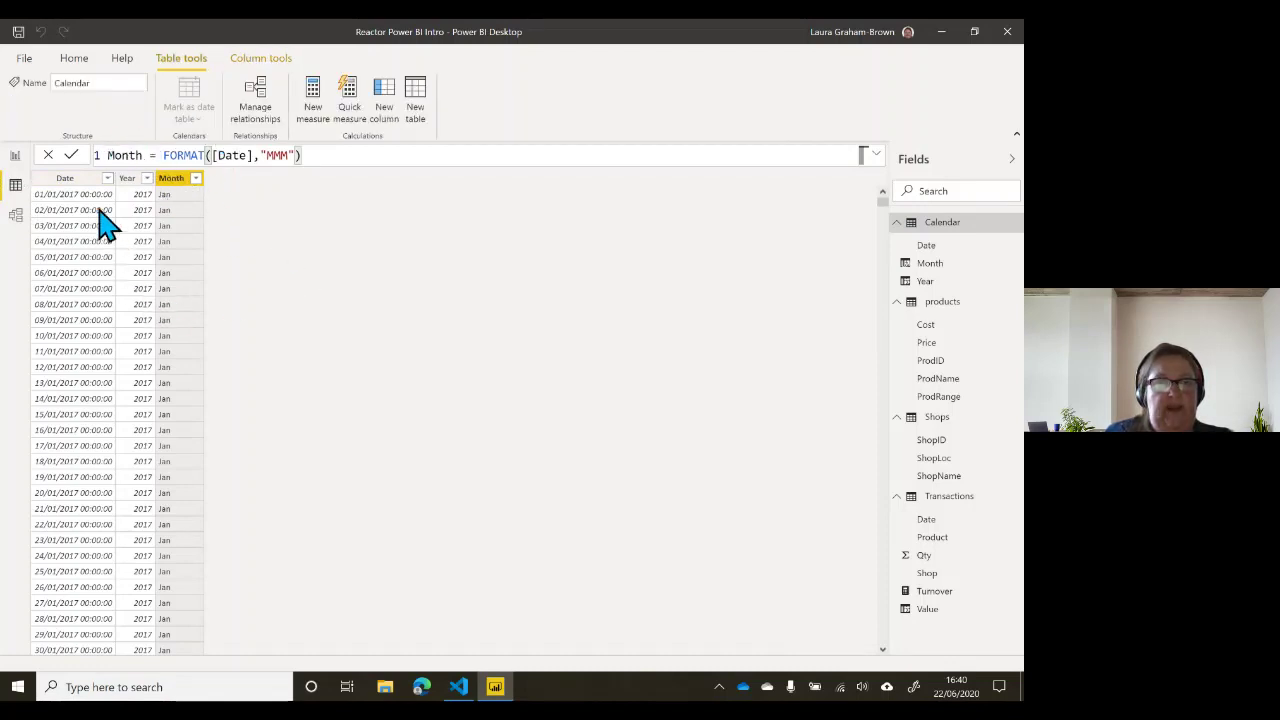
click(73, 185)
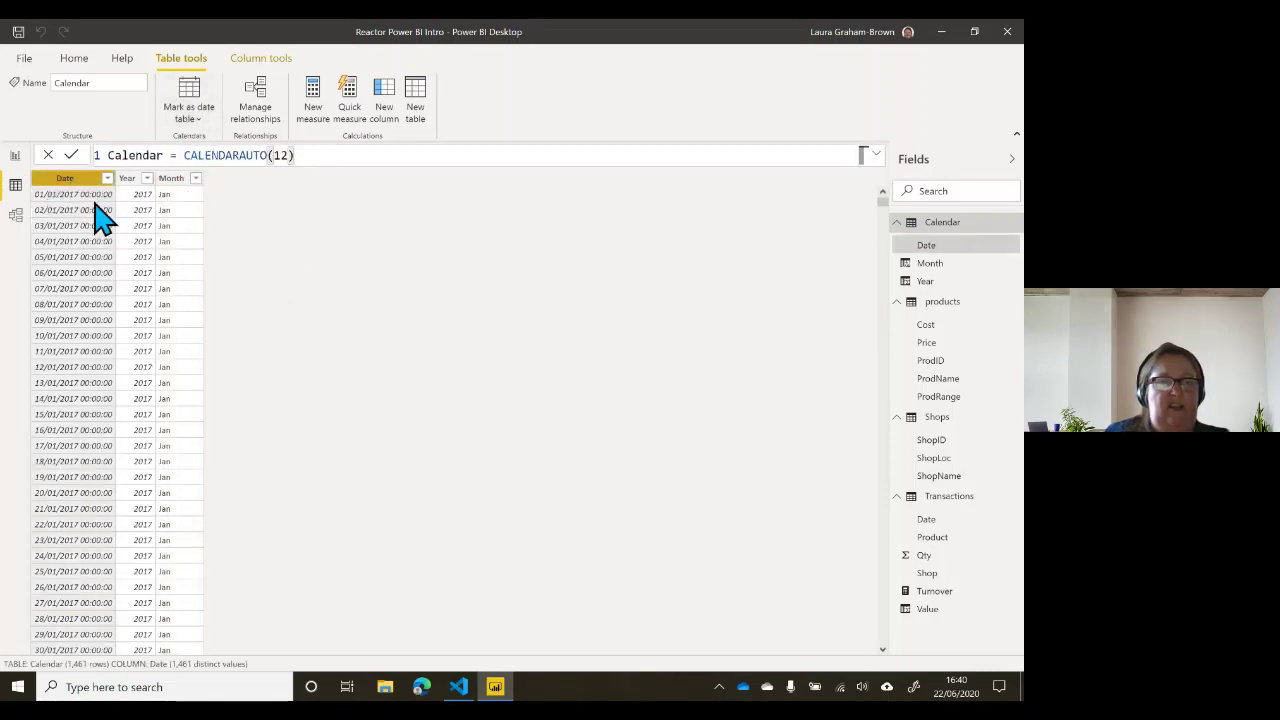
click(205, 128)
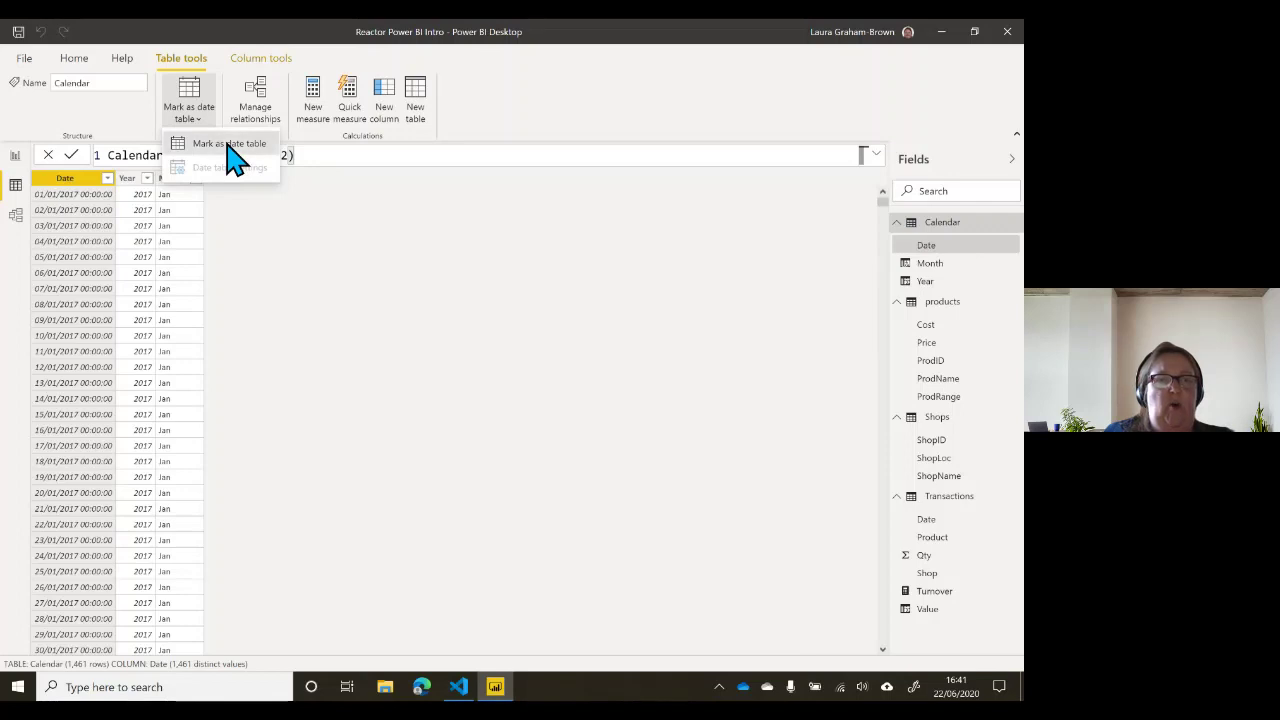
click(230, 146)
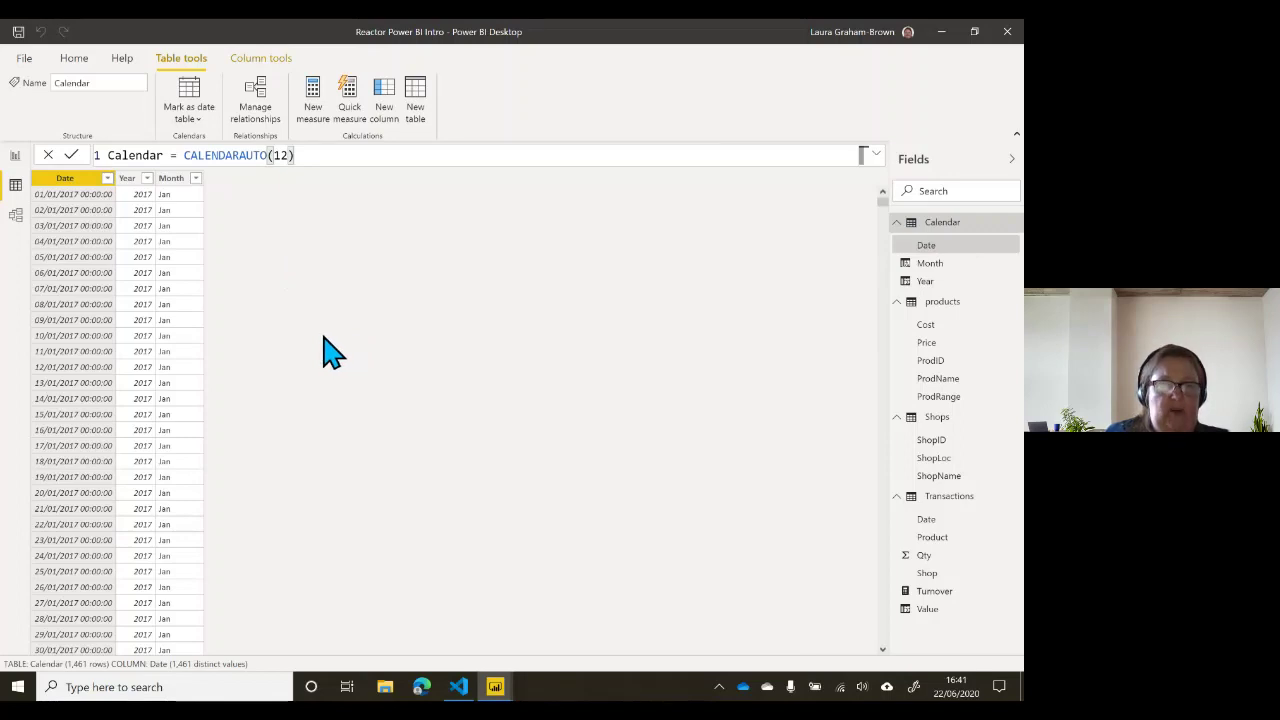
click(389, 338)
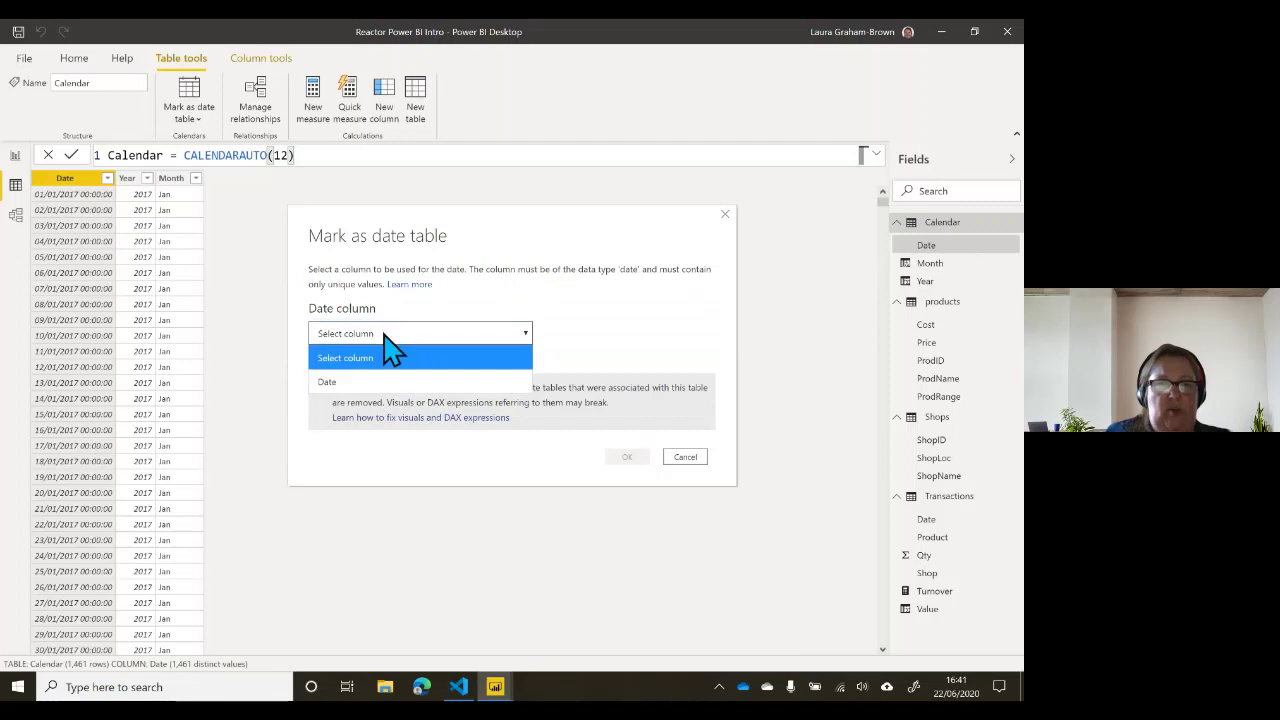
click(338, 381)
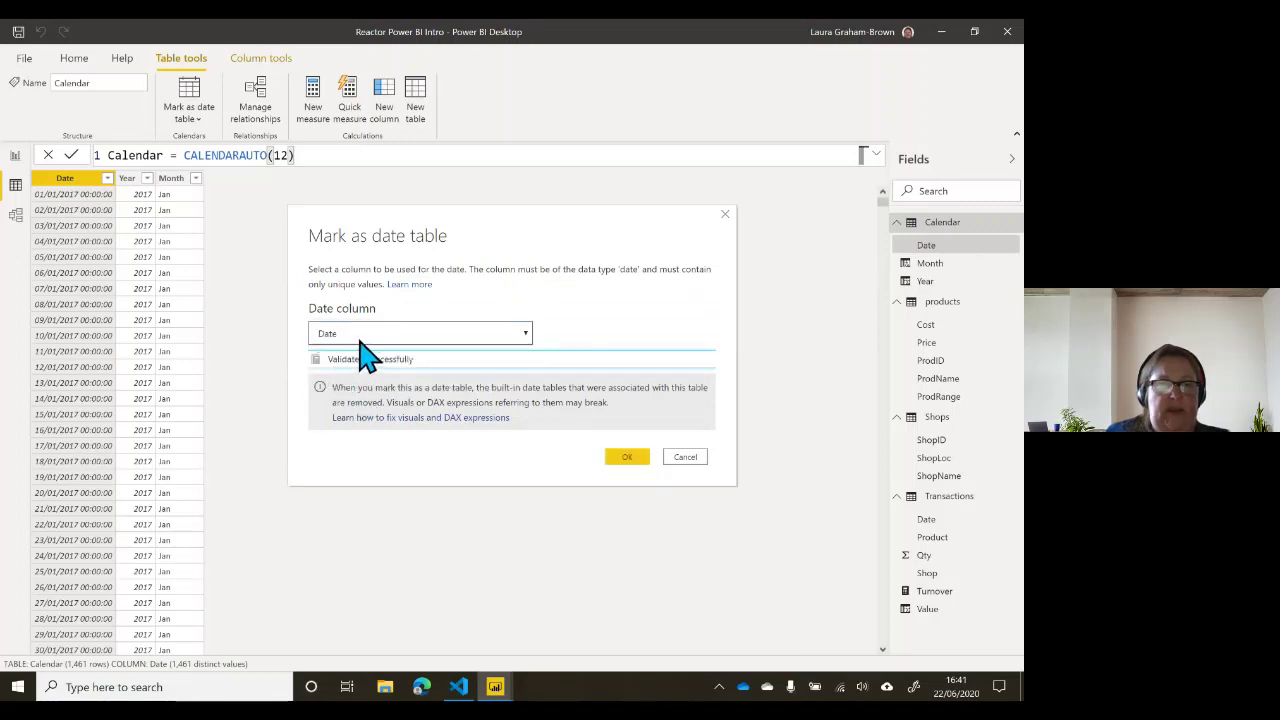
click(630, 460)
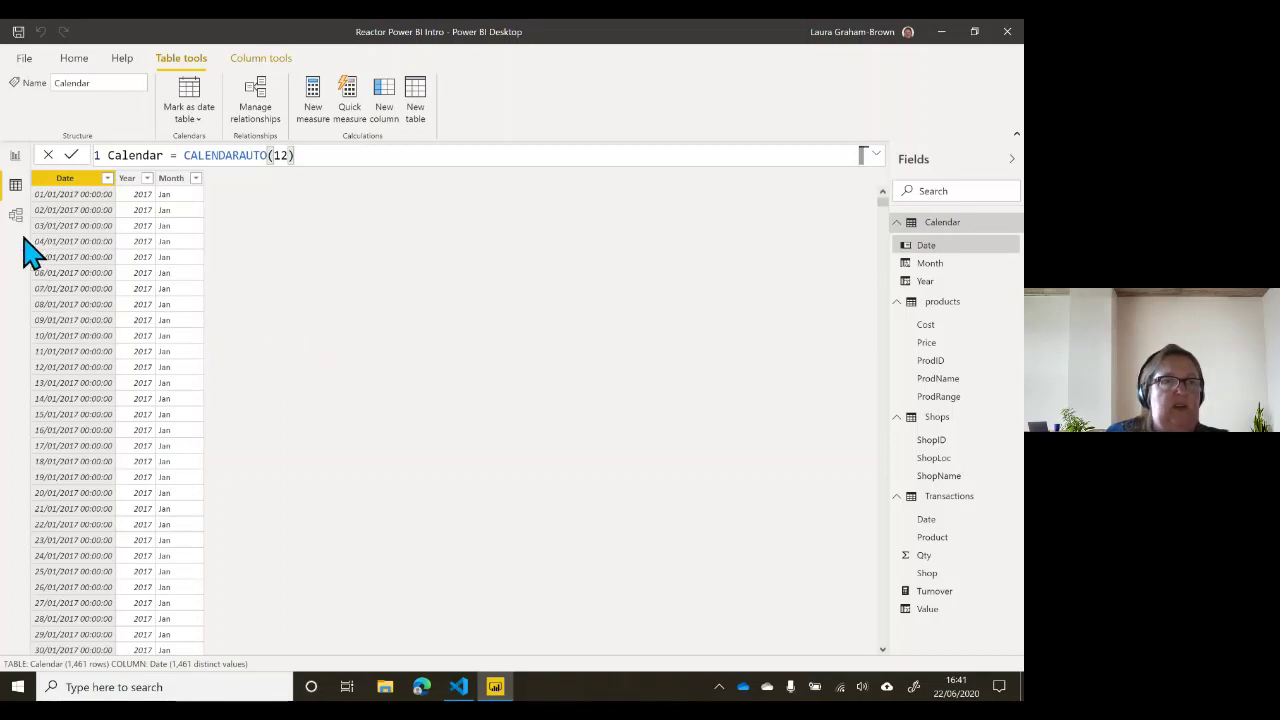
Step: Add a large stacked column chart beside the Turnover card on Page 1, with Calendar Year on the axis and Turnover as values
click(16, 157)
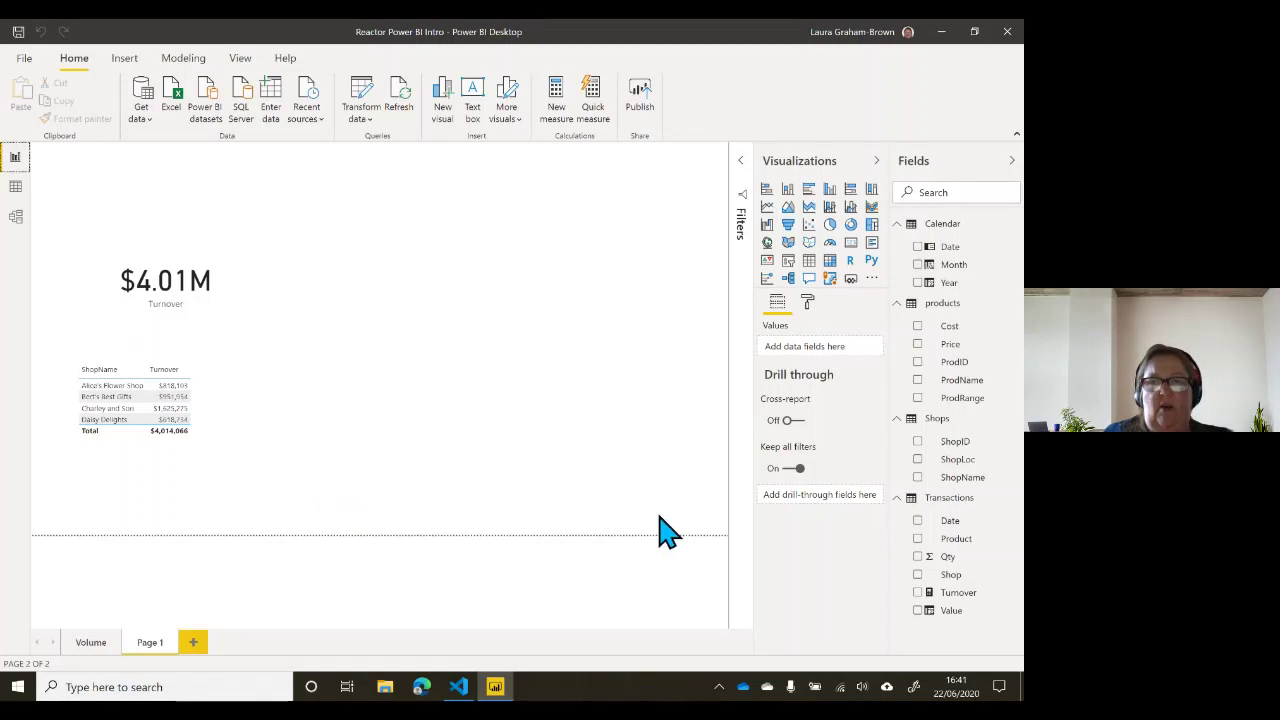
click(789, 192)
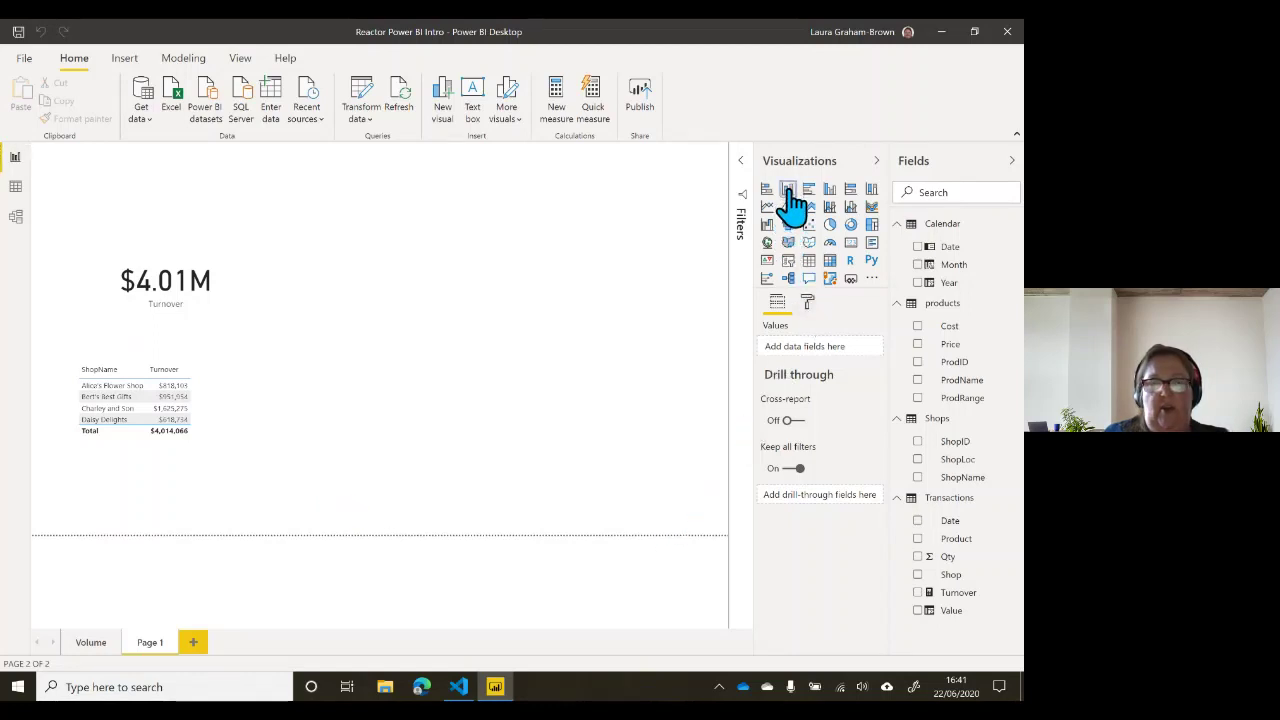
drag(250, 195, 407, 290)
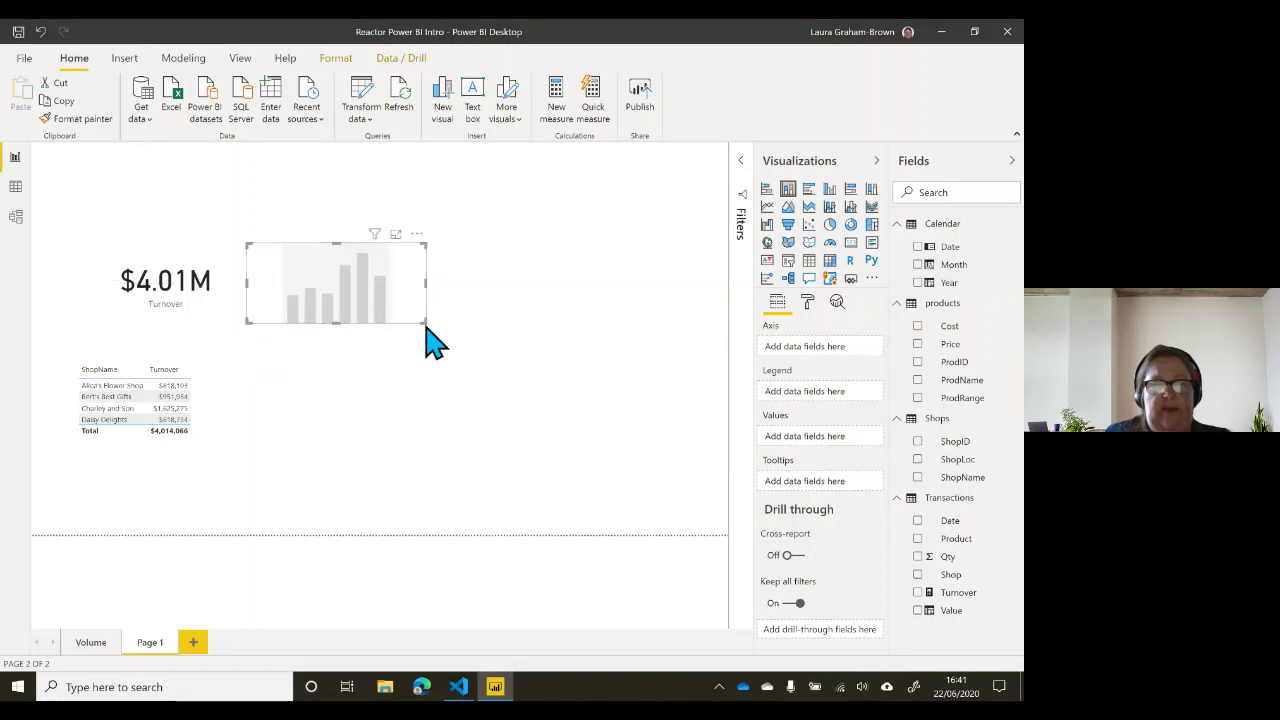
click(425, 327)
click(420, 322)
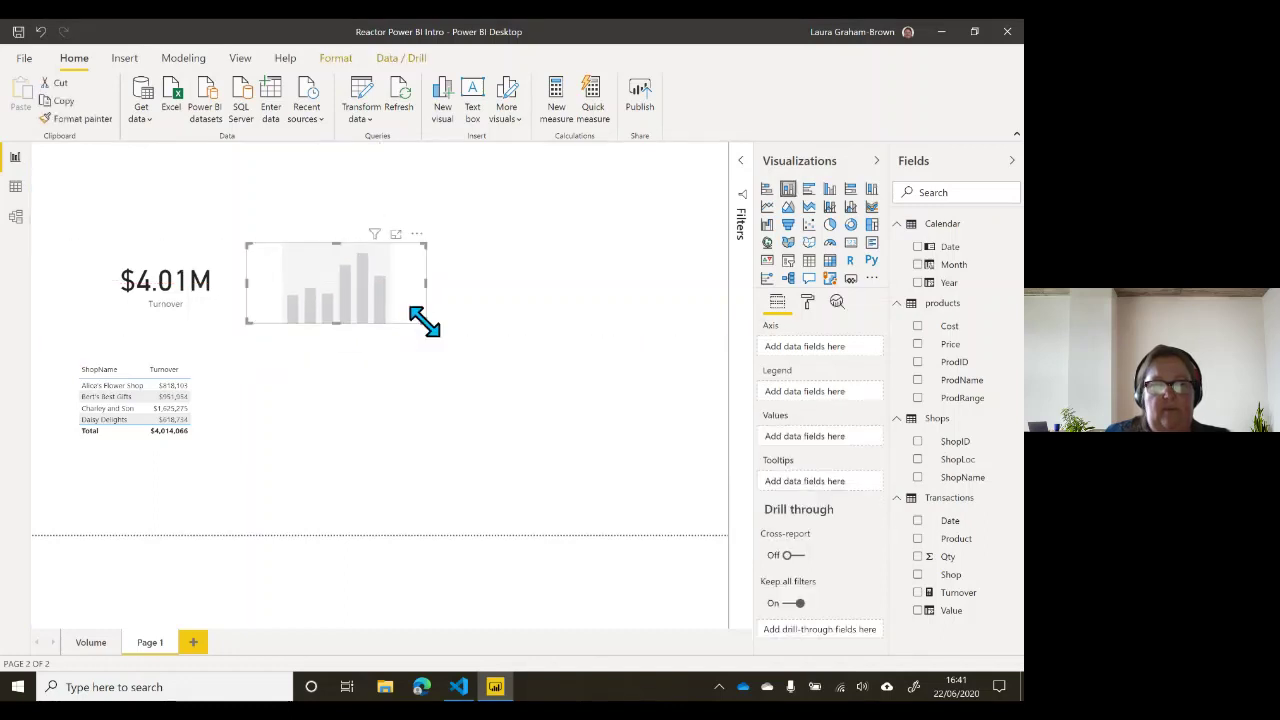
drag(420, 322, 617, 466)
drag(696, 478, 697, 479)
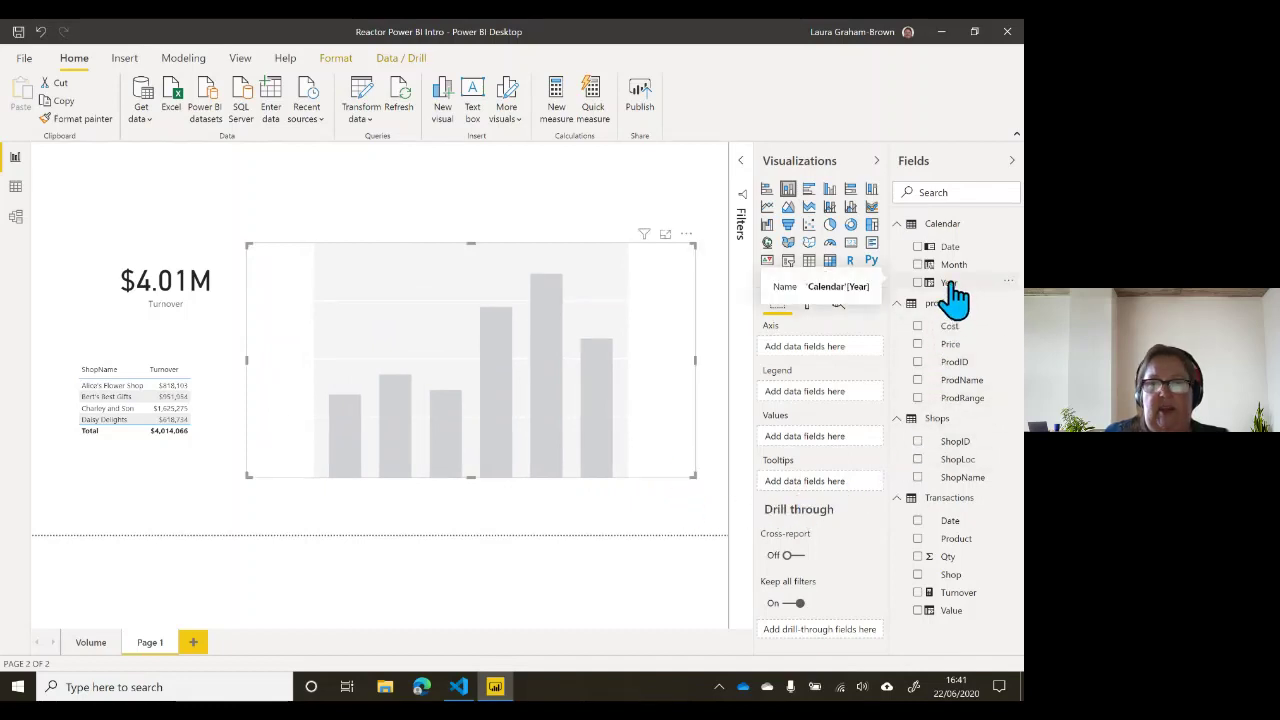
drag(952, 284, 825, 346)
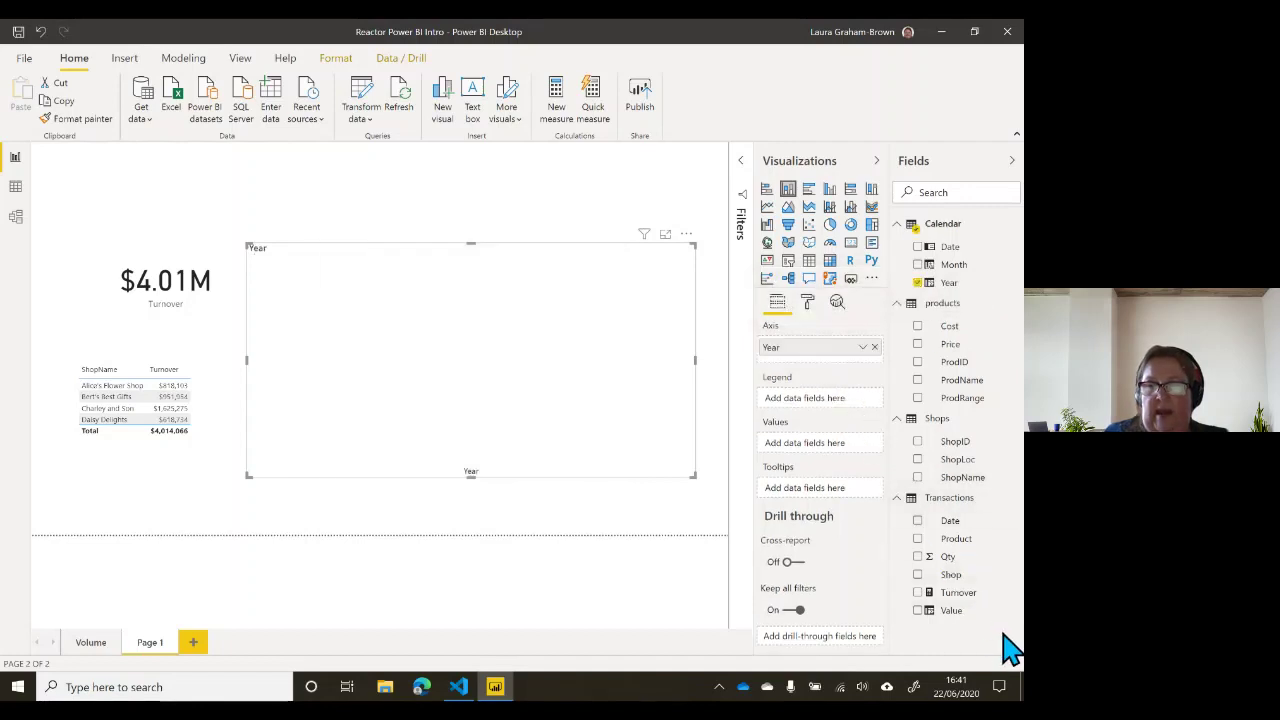
drag(968, 608, 837, 457)
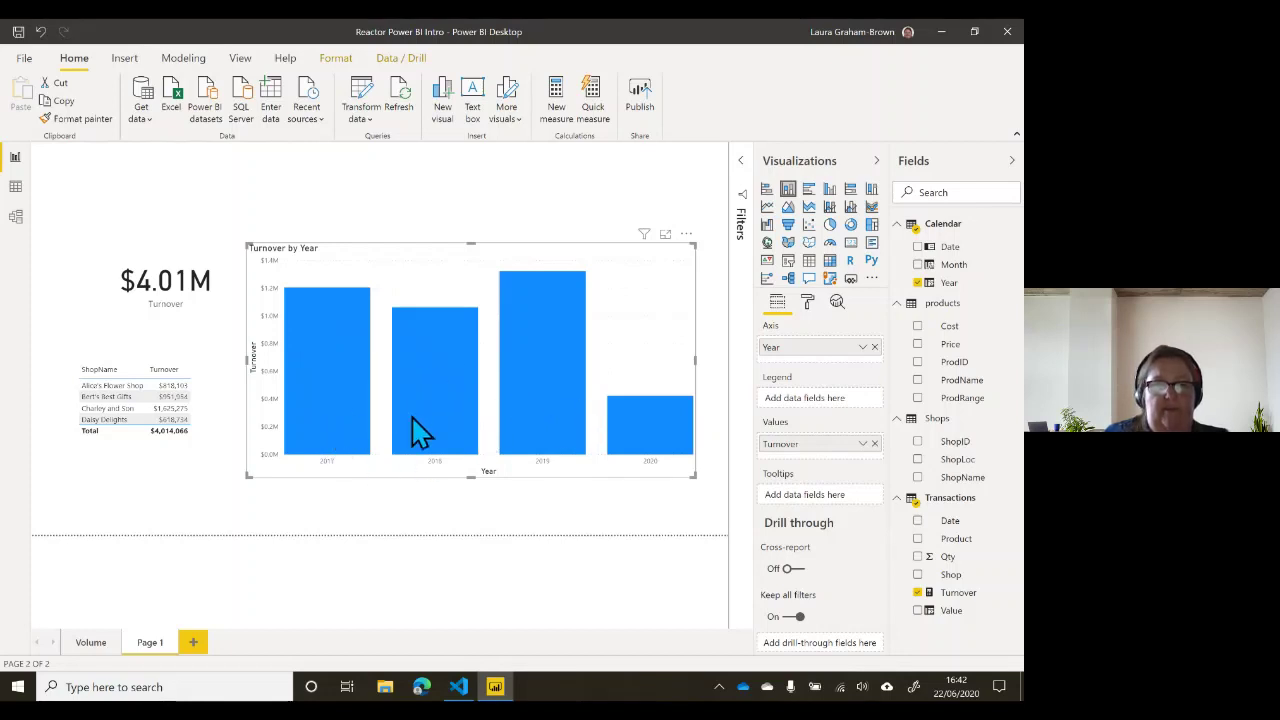
Step: Inspect the yearly columns, cross-filter the page by the 2020 column and clear that selection
mouse_move(435, 352)
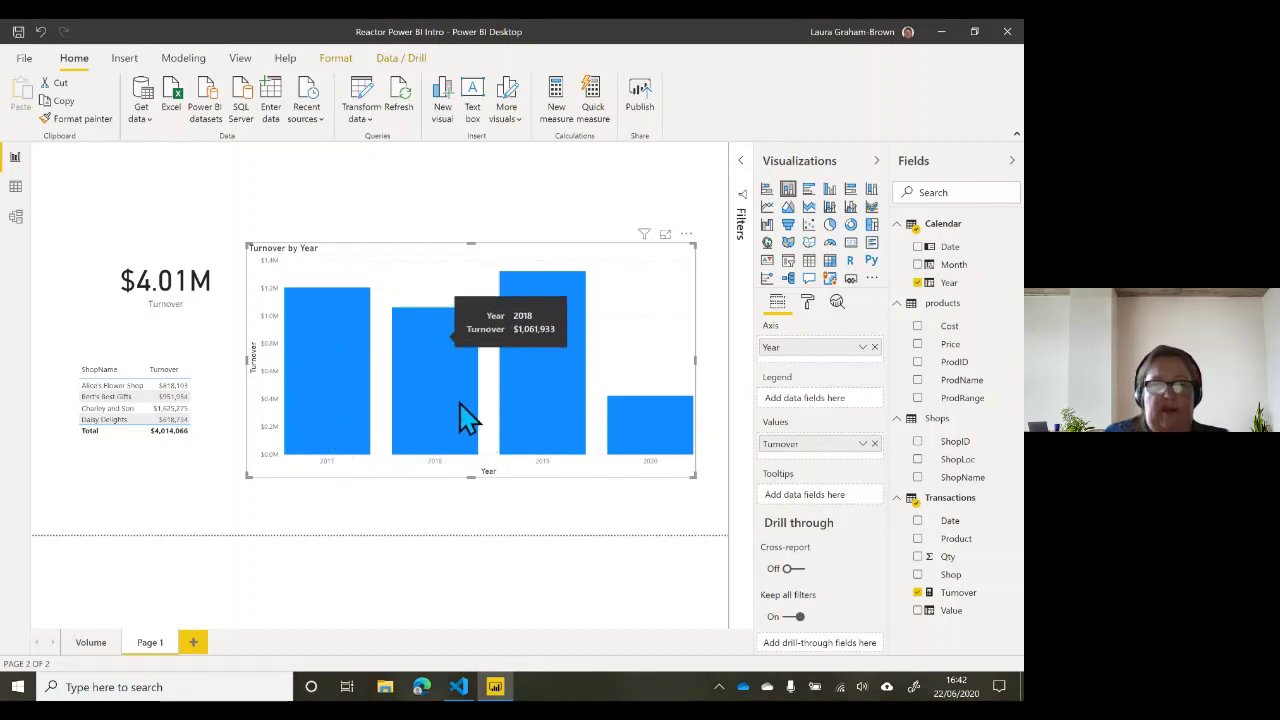
mouse_move(668, 428)
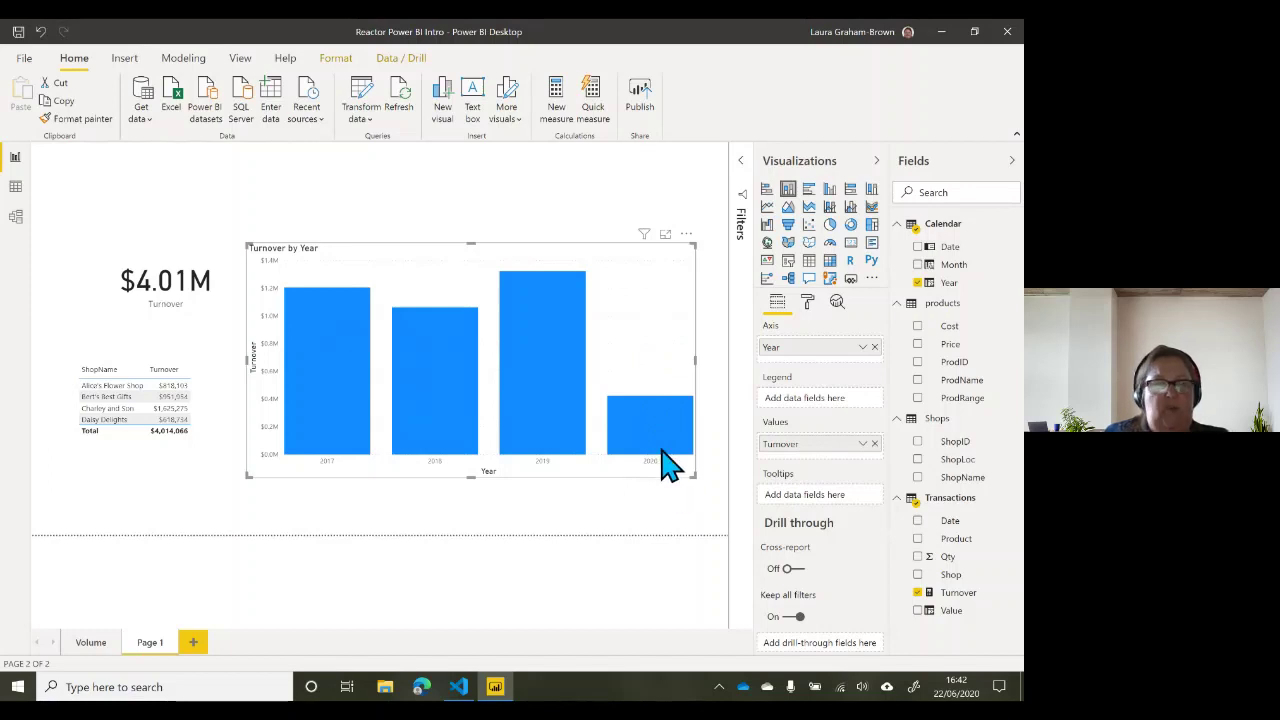
mouse_move(667, 463)
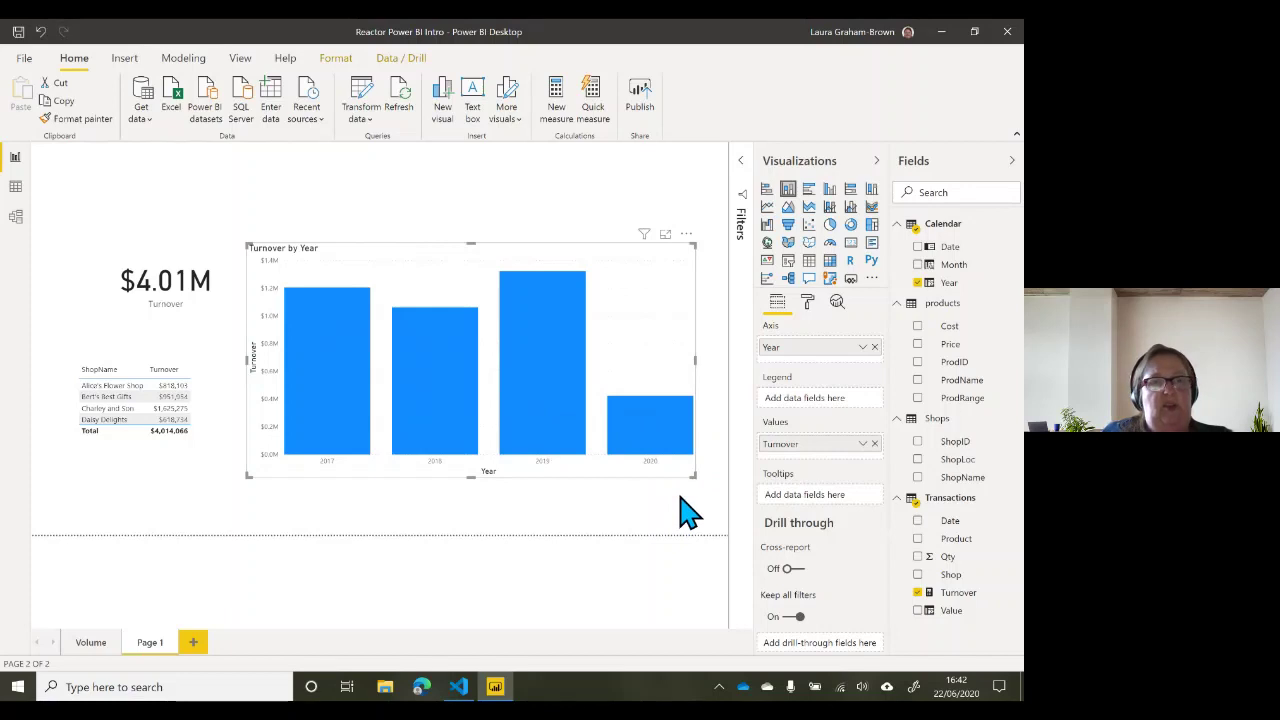
click(662, 441)
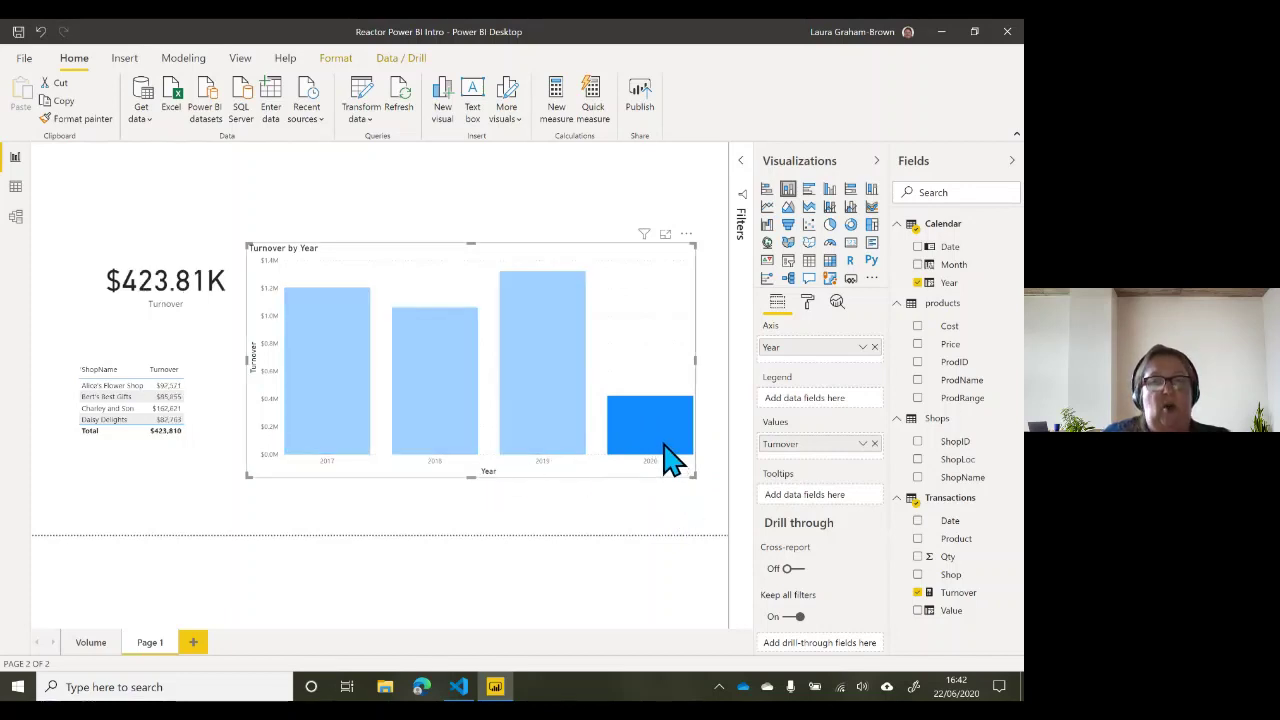
click(670, 458)
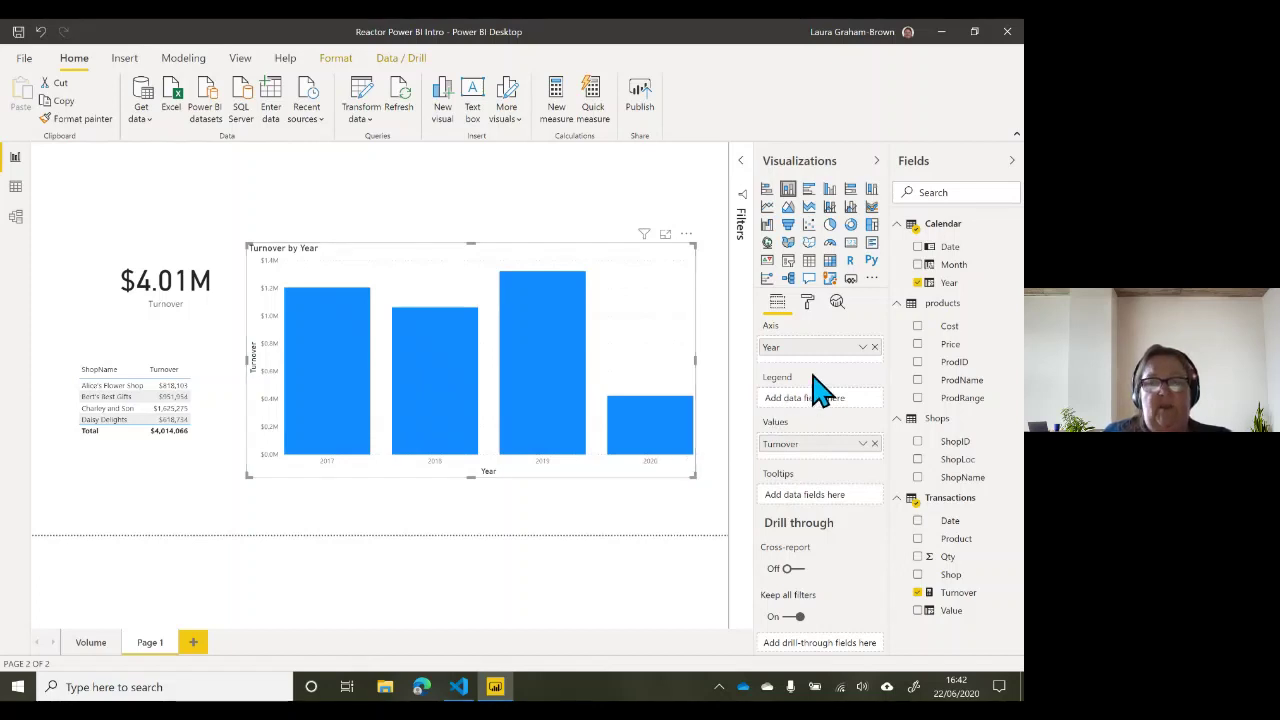
Step: Add Month below Year on the chart's axis, turn on drill-down mode and drill into 2019
drag(955, 270, 860, 374)
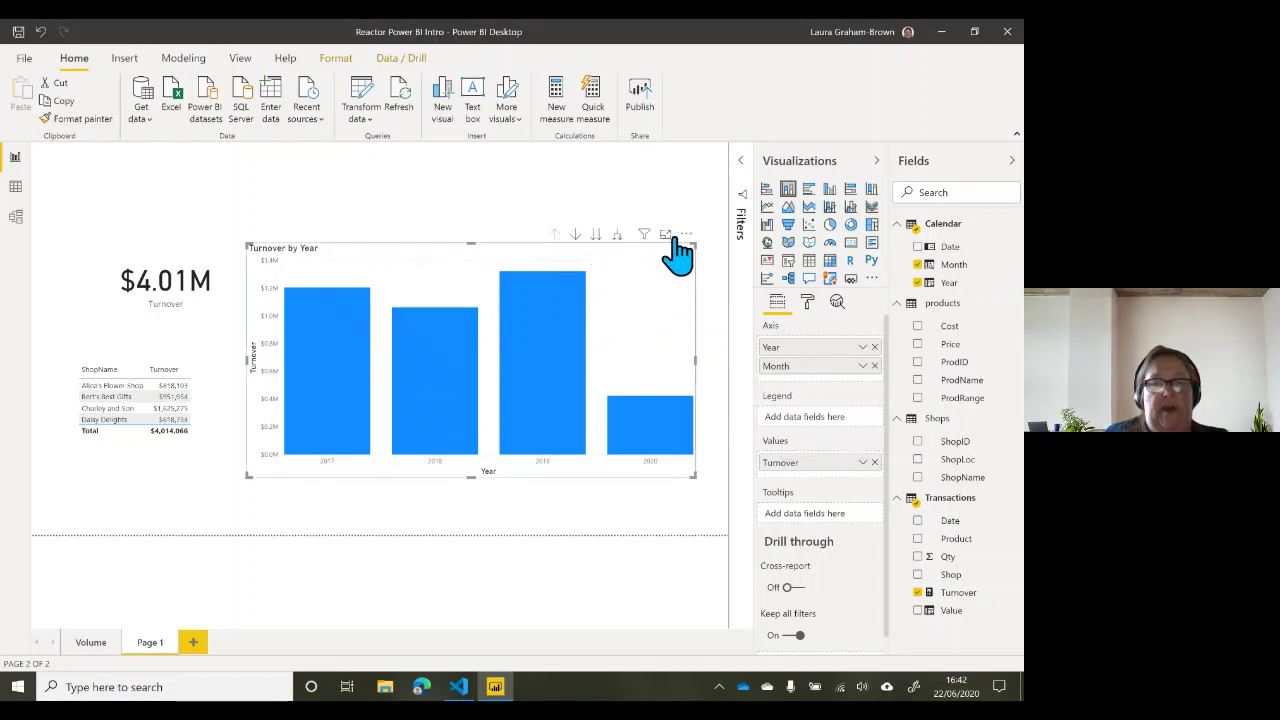
click(575, 235)
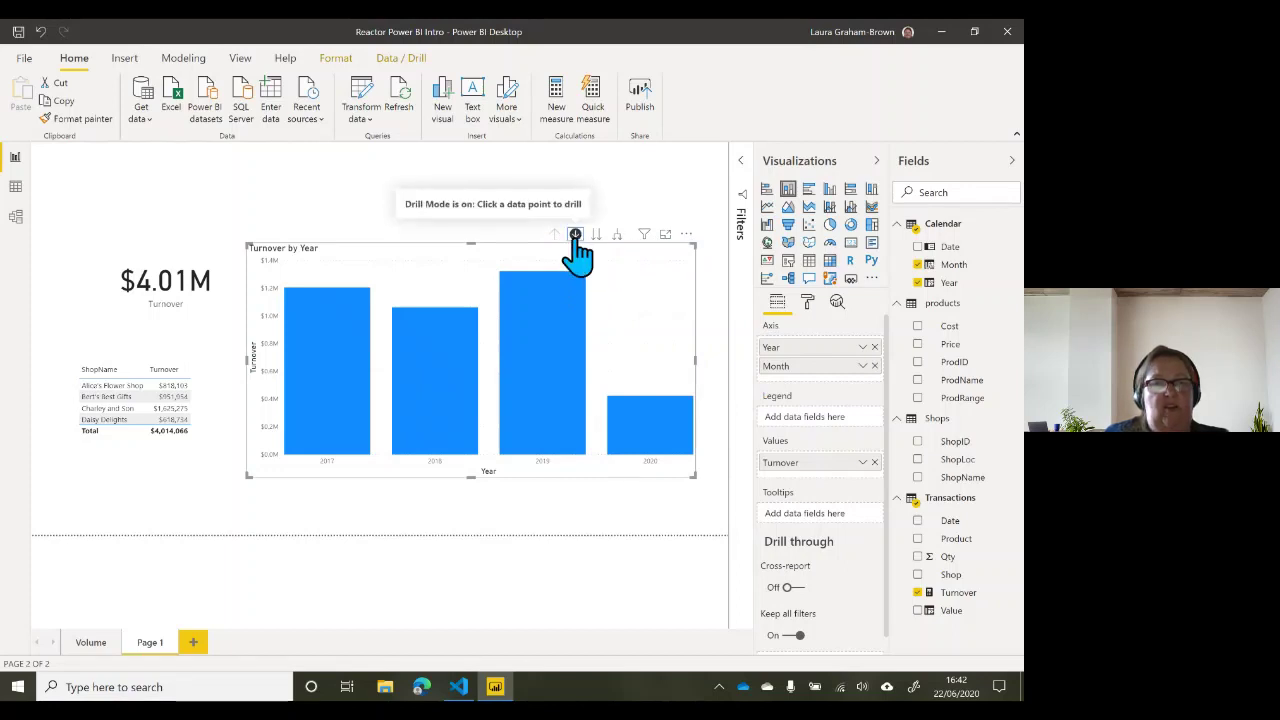
click(392, 60)
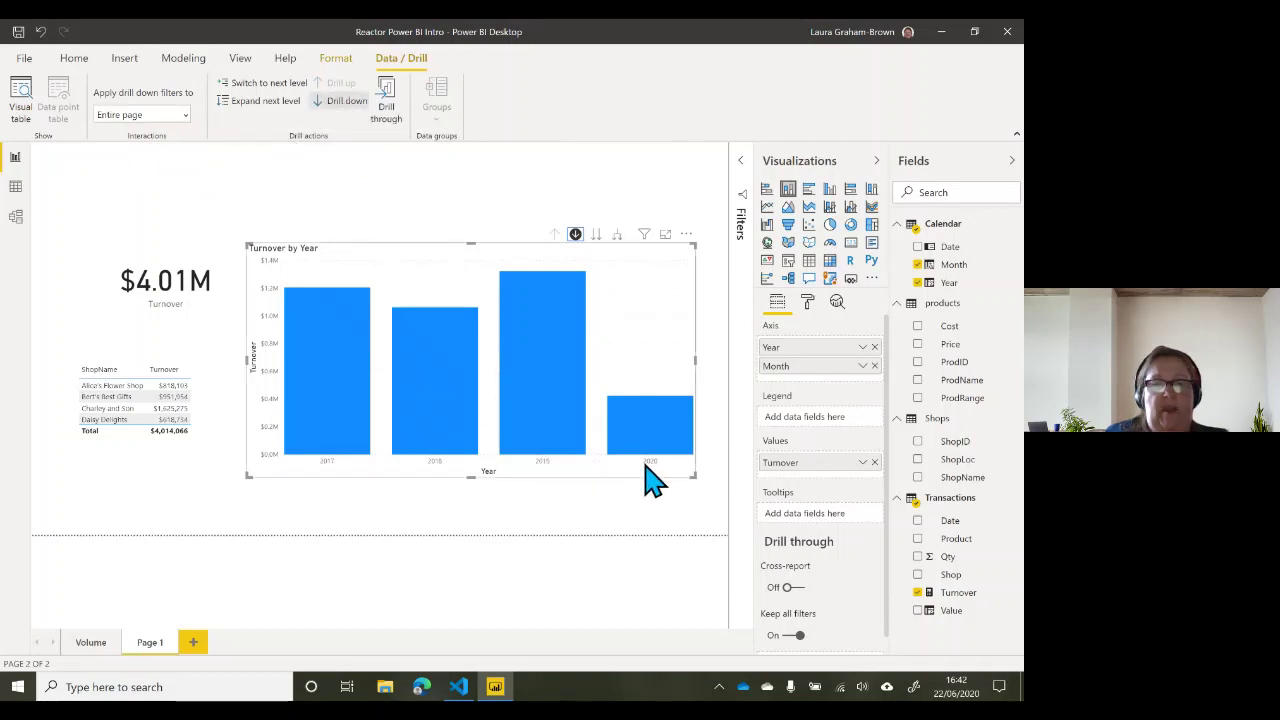
mouse_move(656, 445)
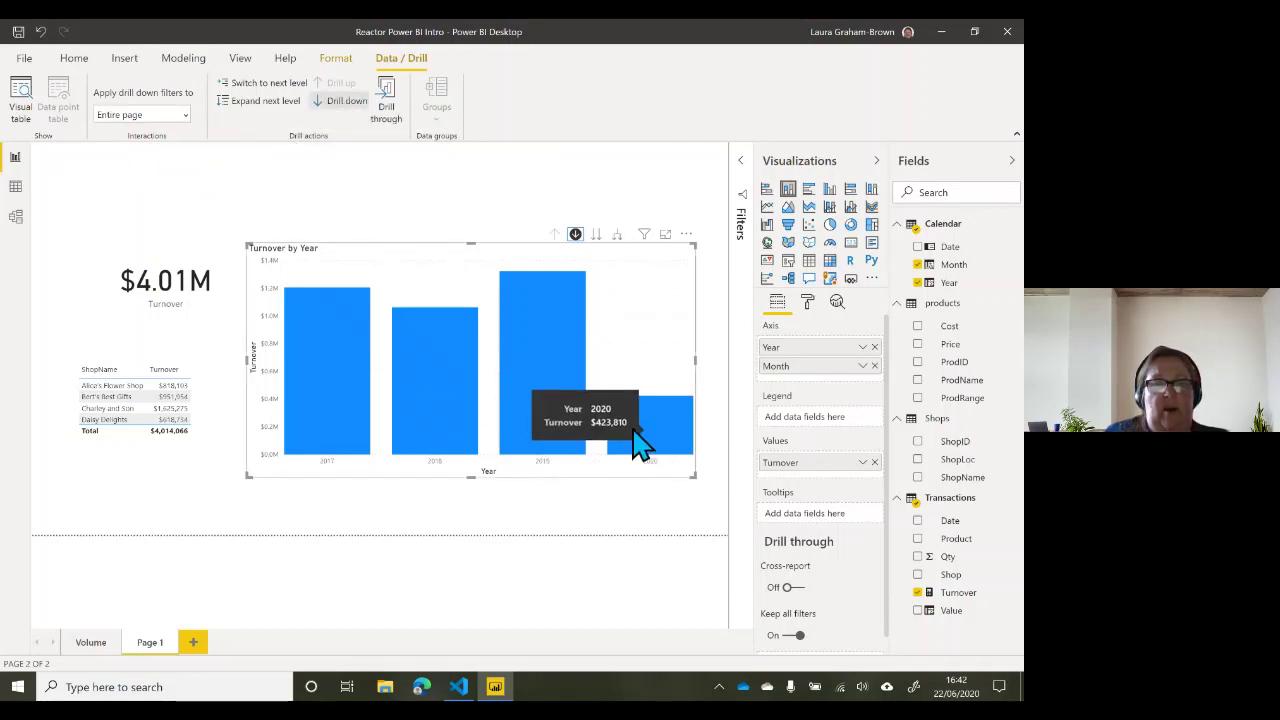
mouse_move(542, 397)
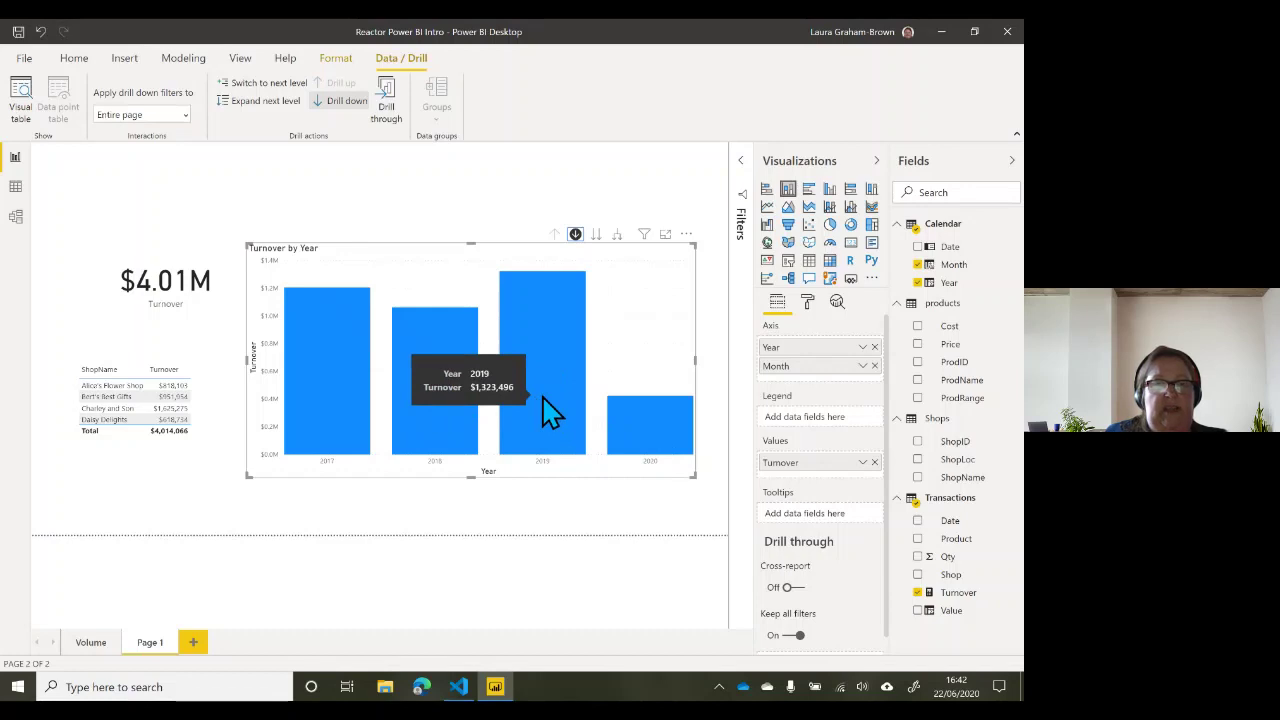
click(542, 395)
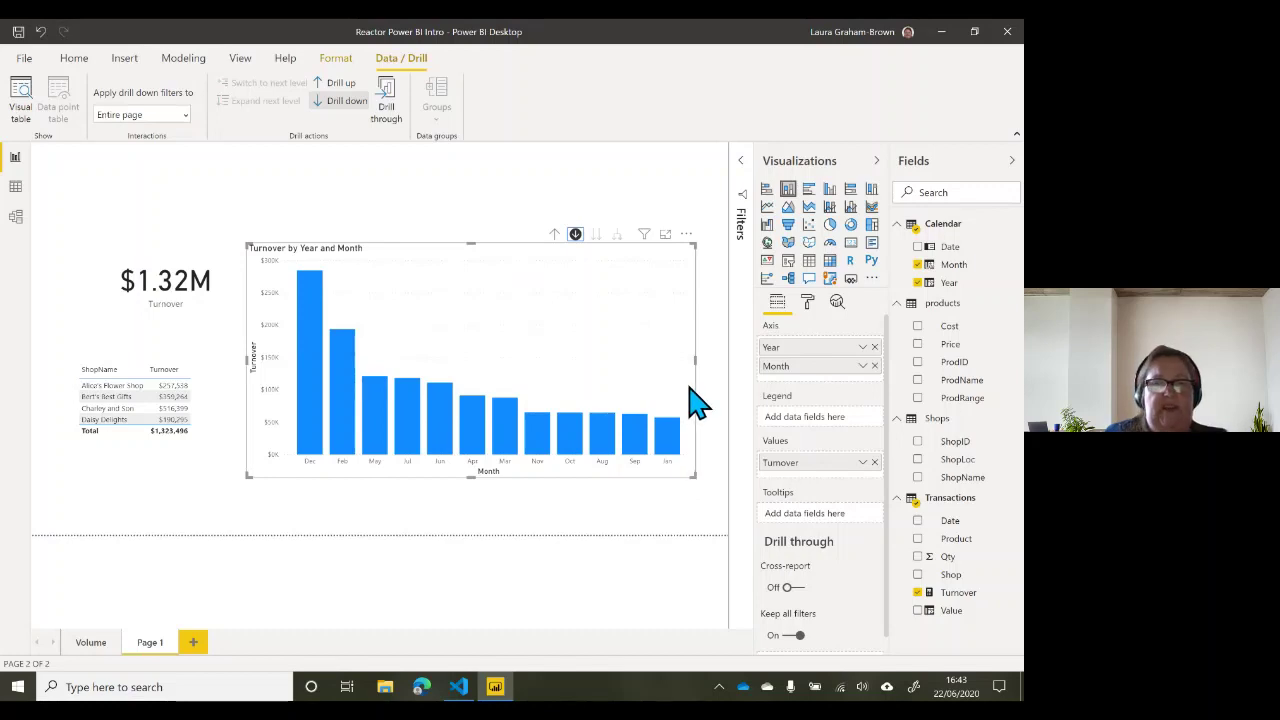
Step: Sort the drilled-down column chart by Year Month in ascending order
click(686, 235)
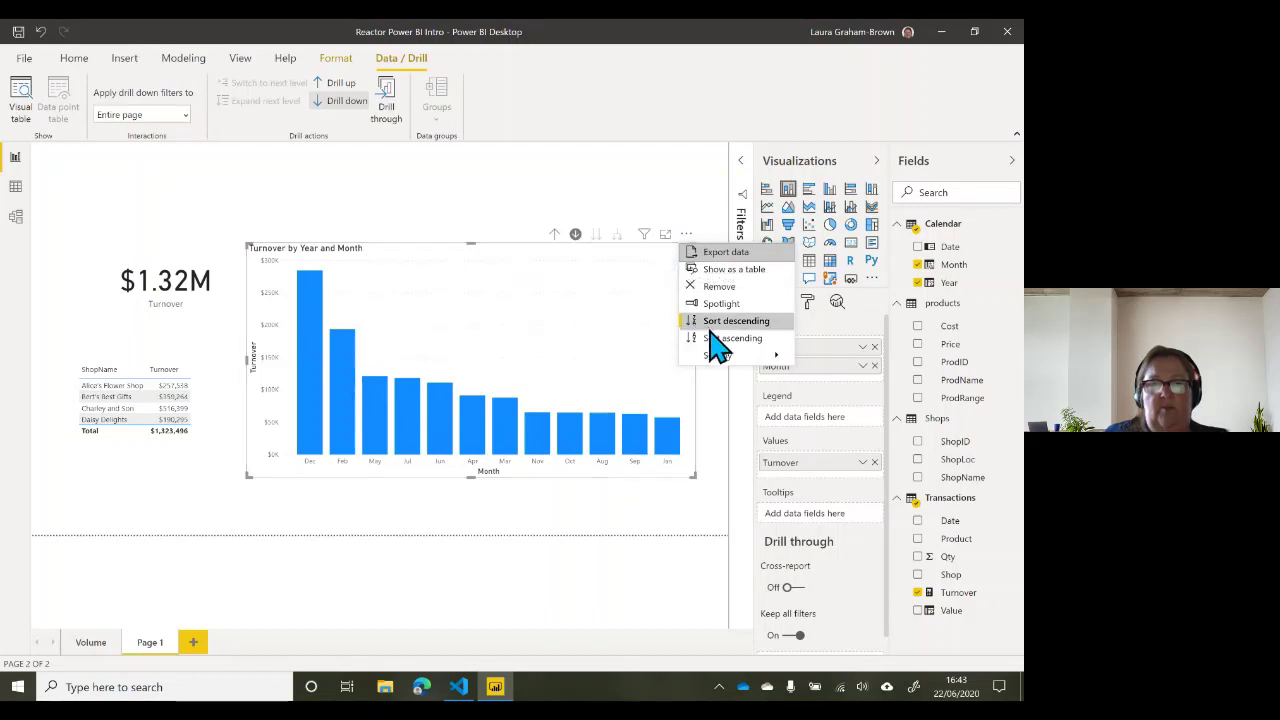
mouse_move(713, 360)
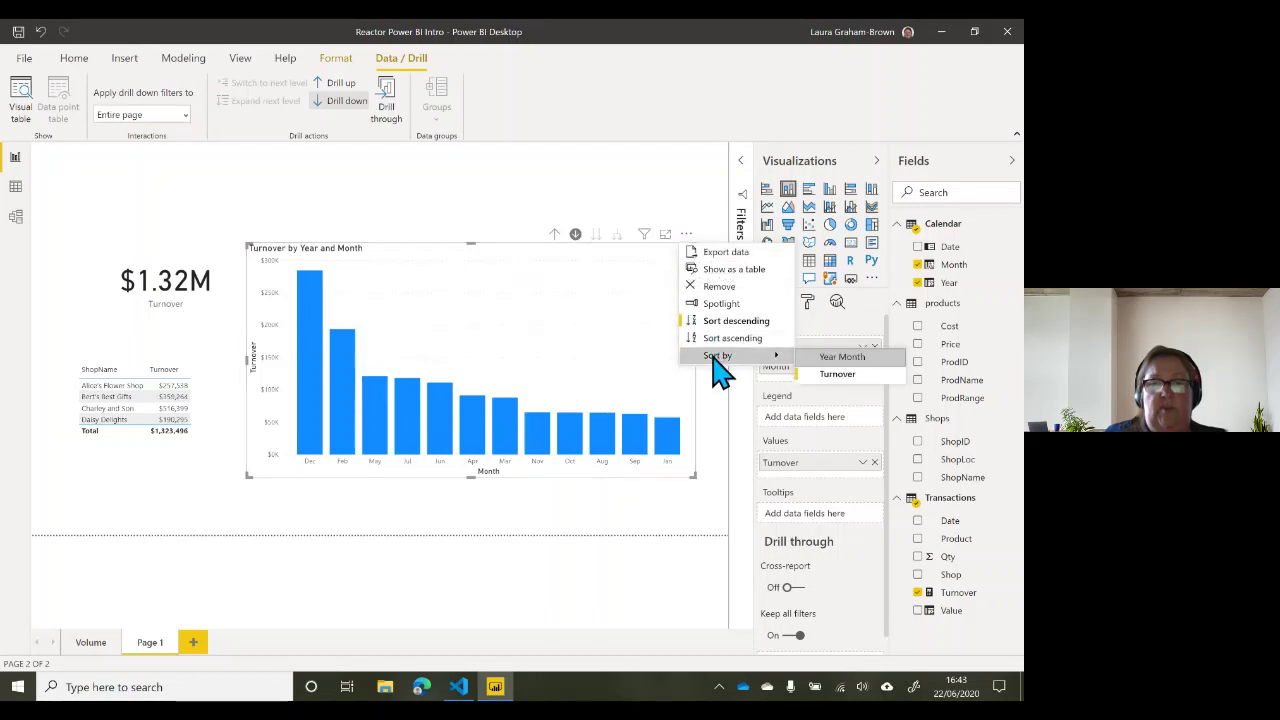
click(816, 361)
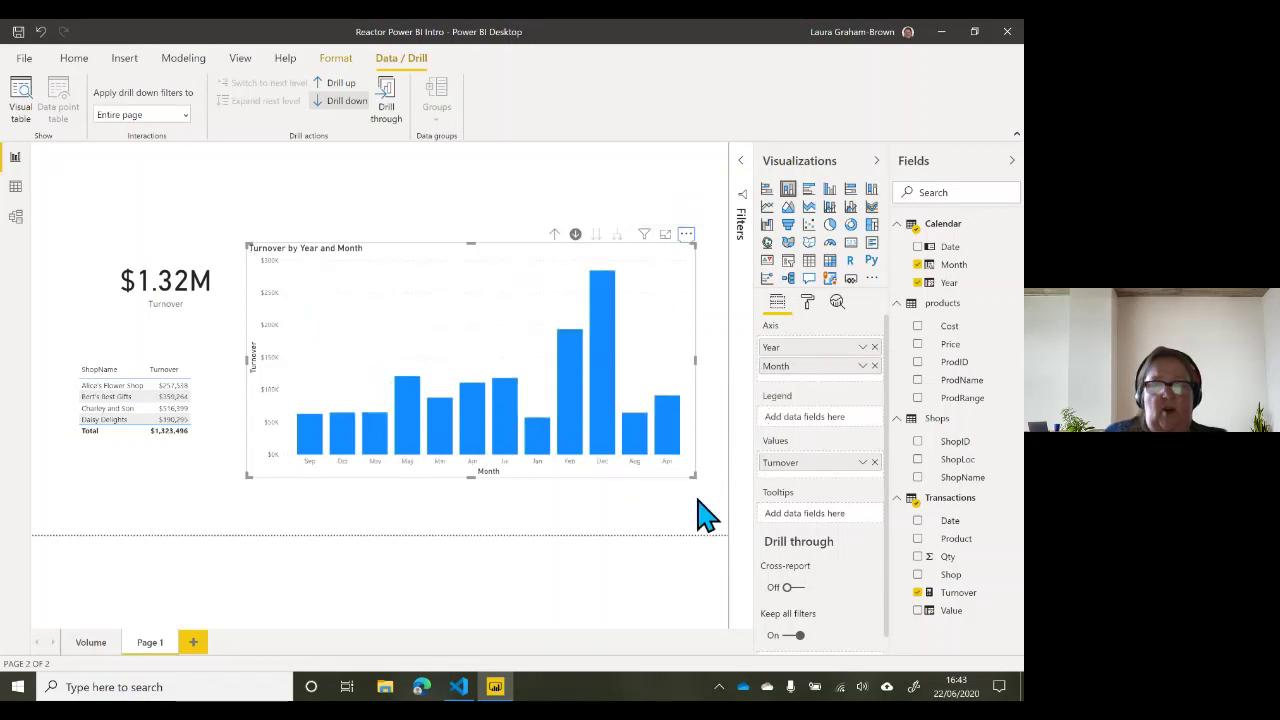
click(687, 238)
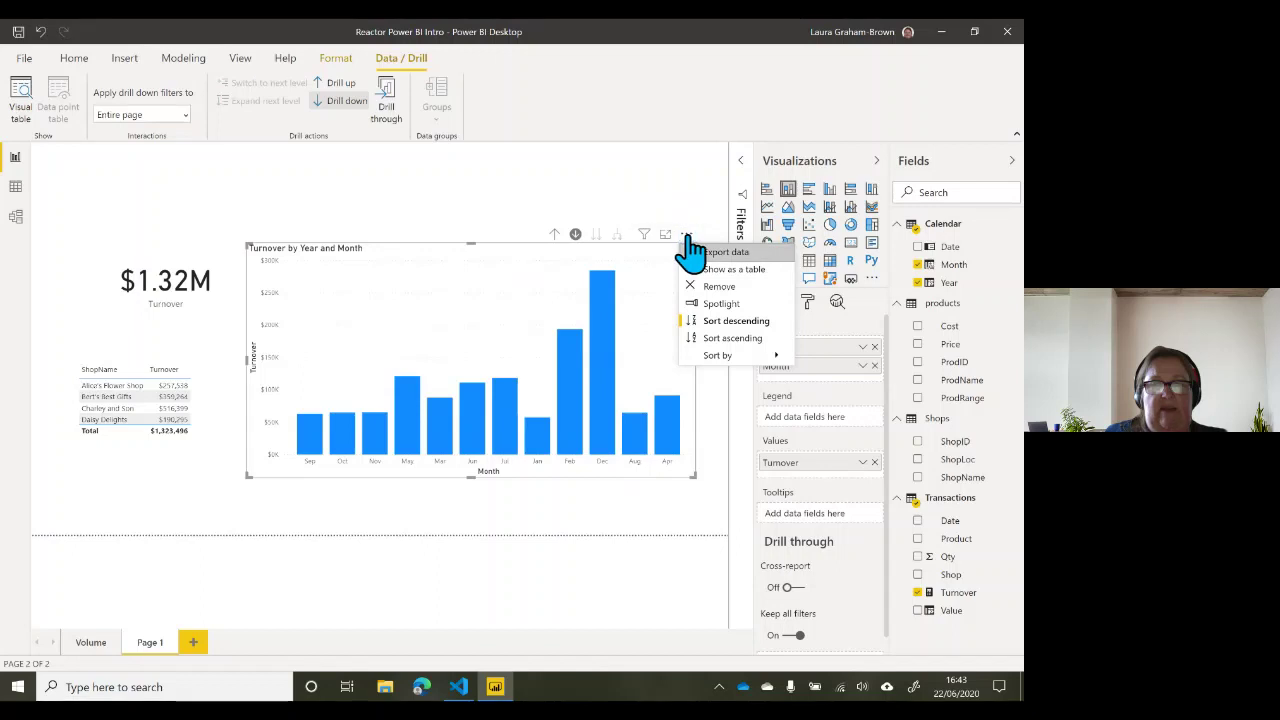
click(735, 340)
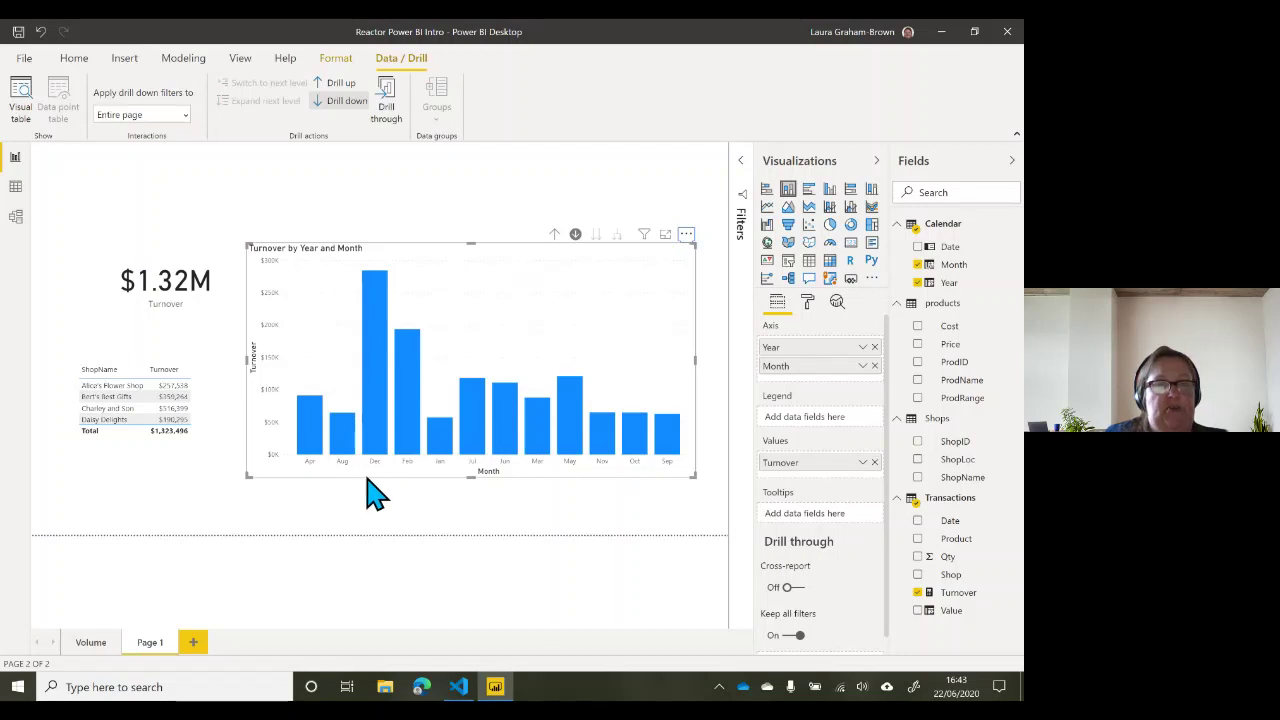
Step: Add a calculated column named MonthSort to the Calendar table with the formula MONTH([Date])
click(16, 188)
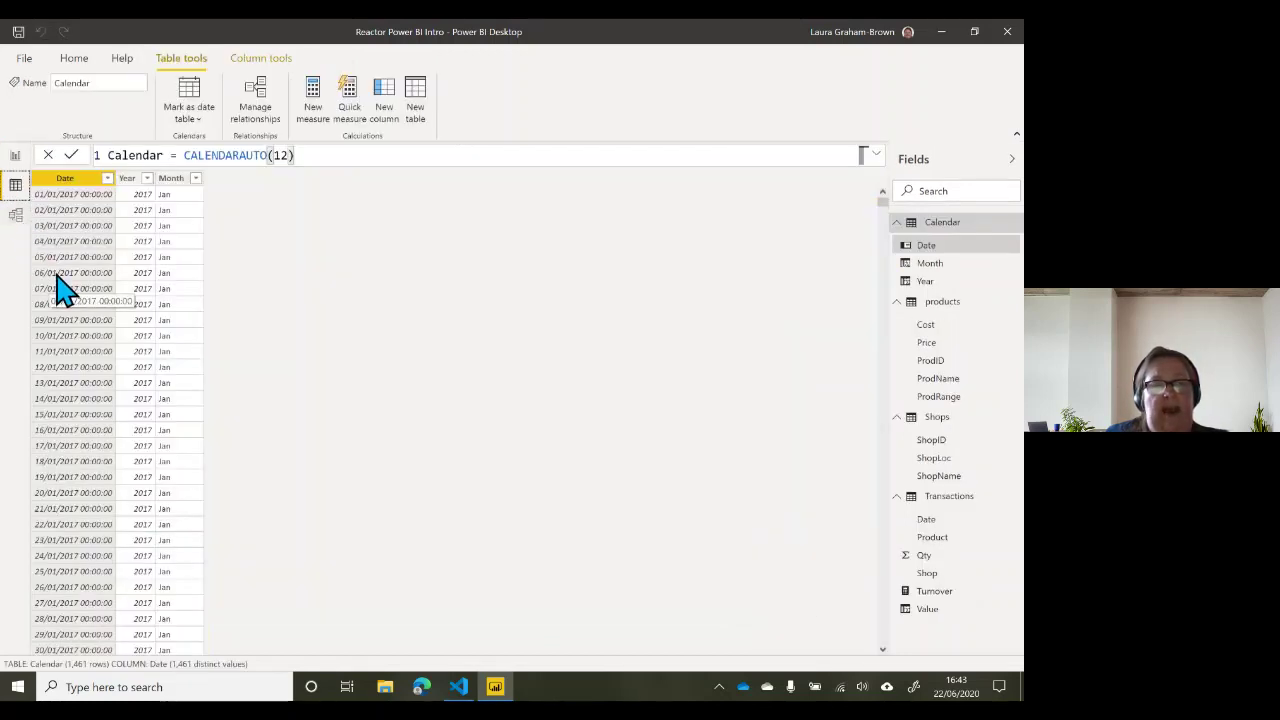
click(386, 118)
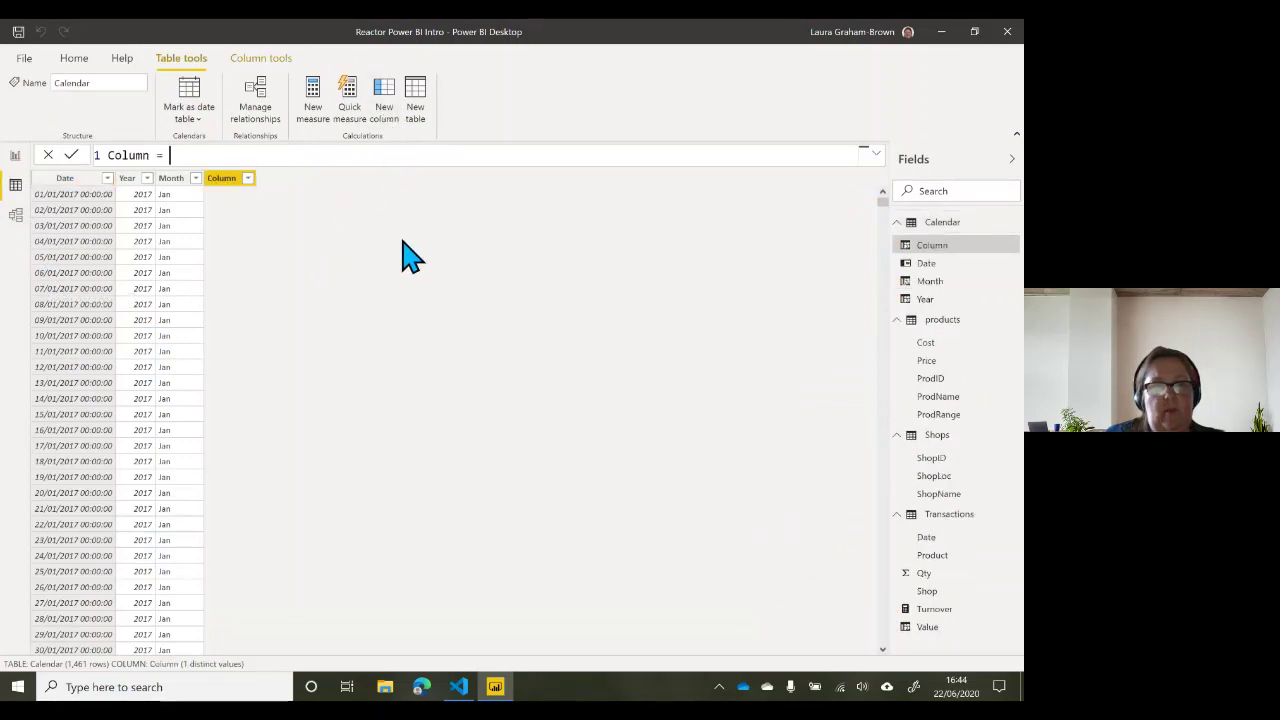
drag(174, 152, 104, 158)
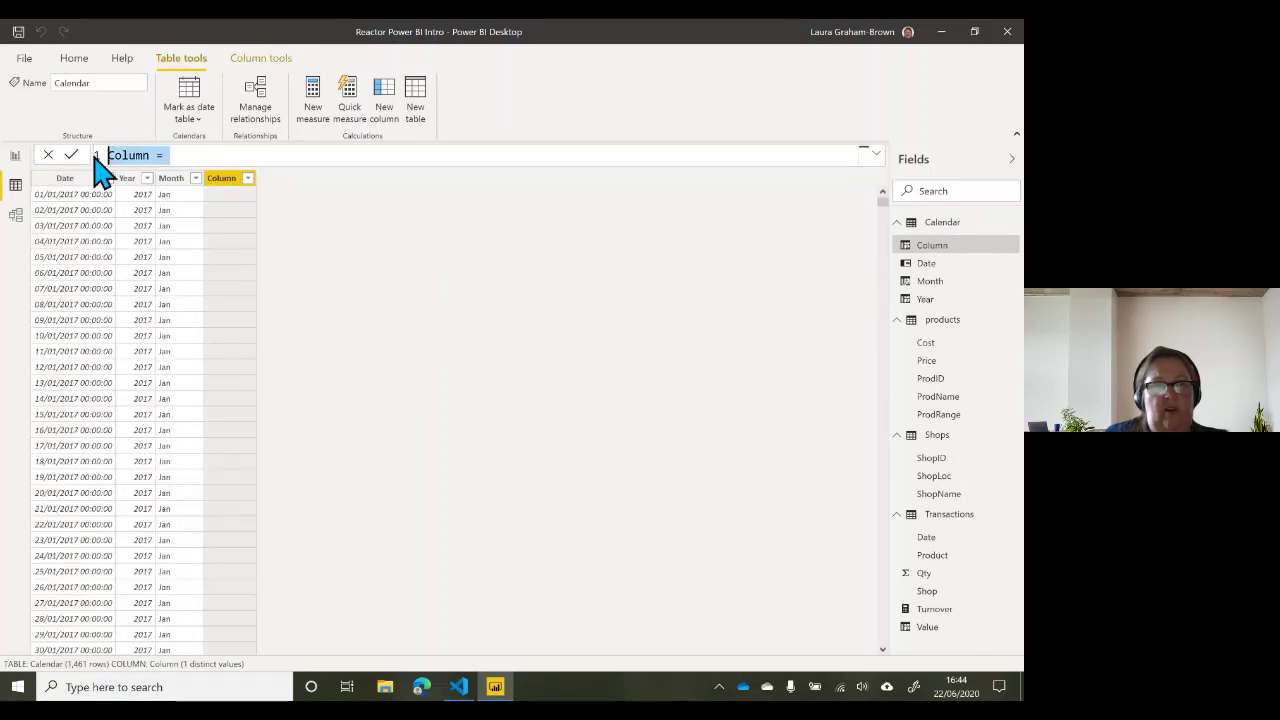
text(MonthSort)
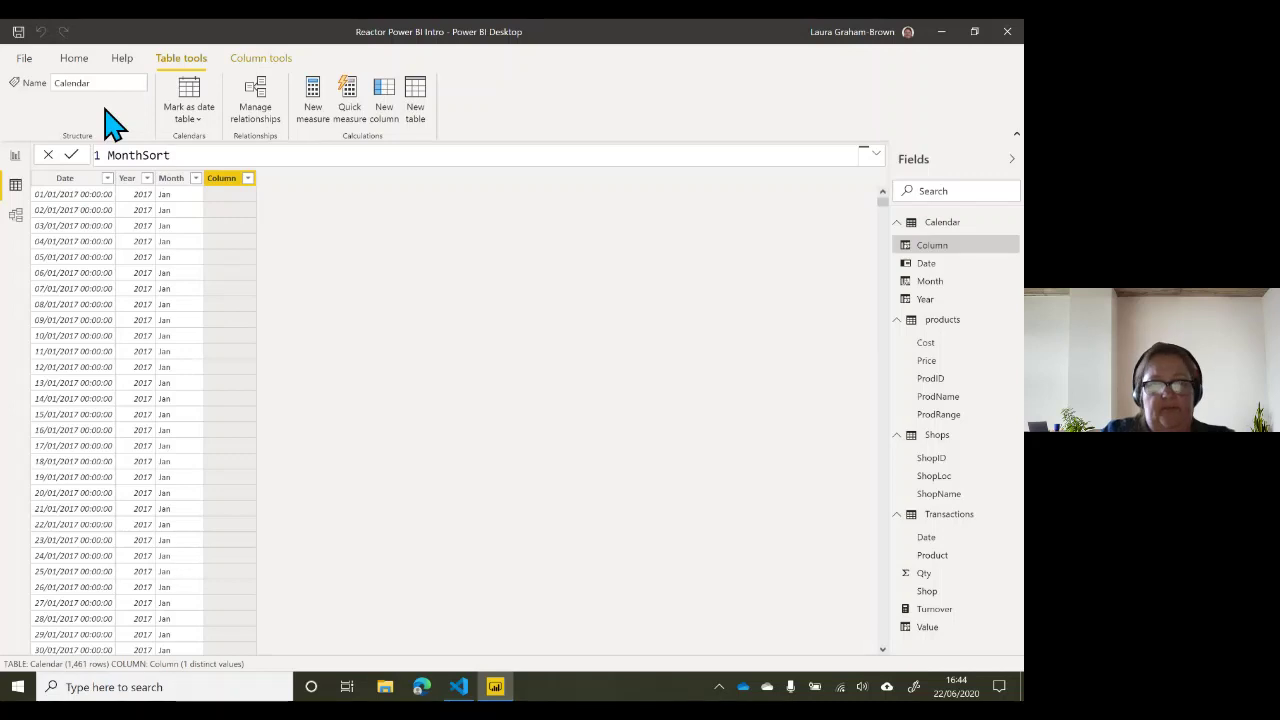
text( = month)
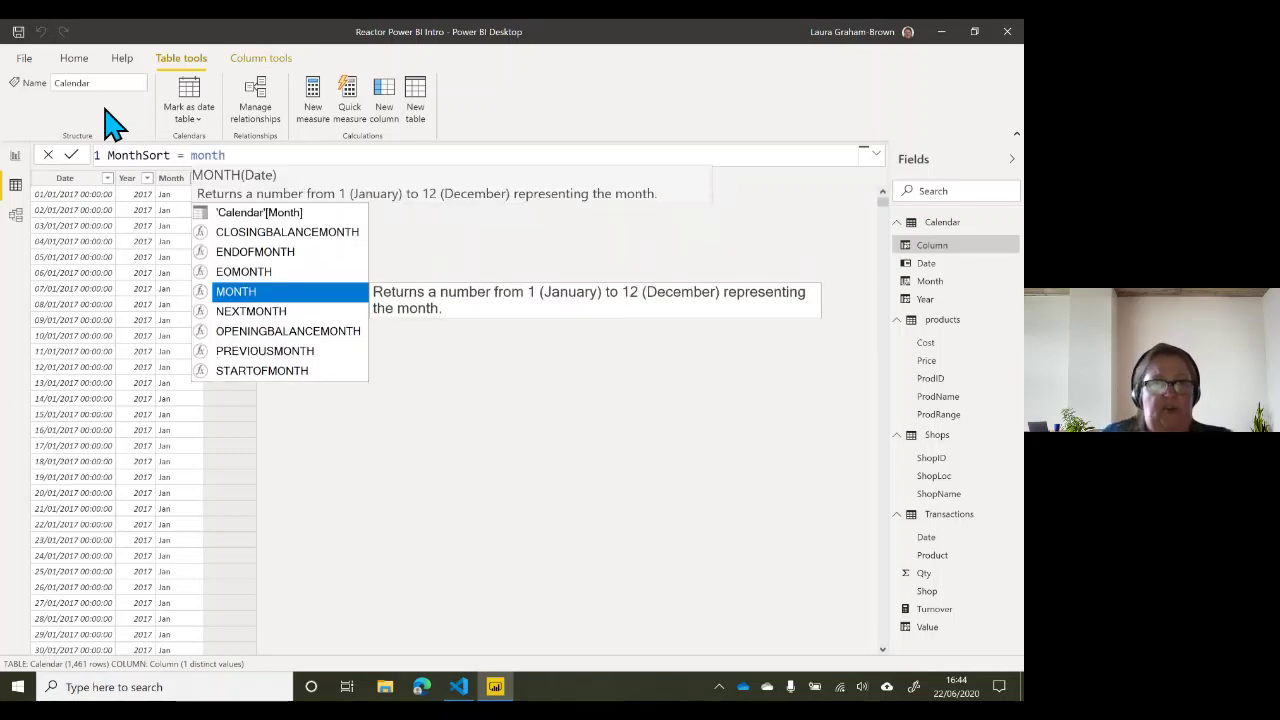
key(Tab)
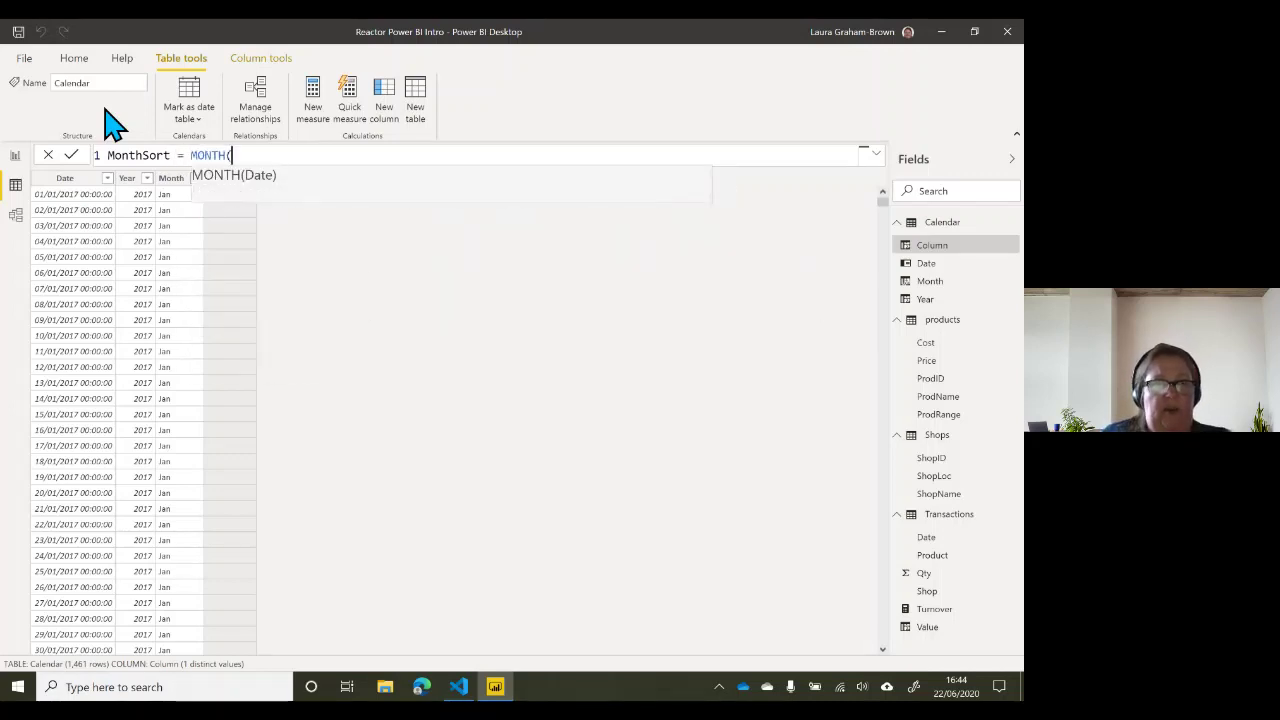
text([d)
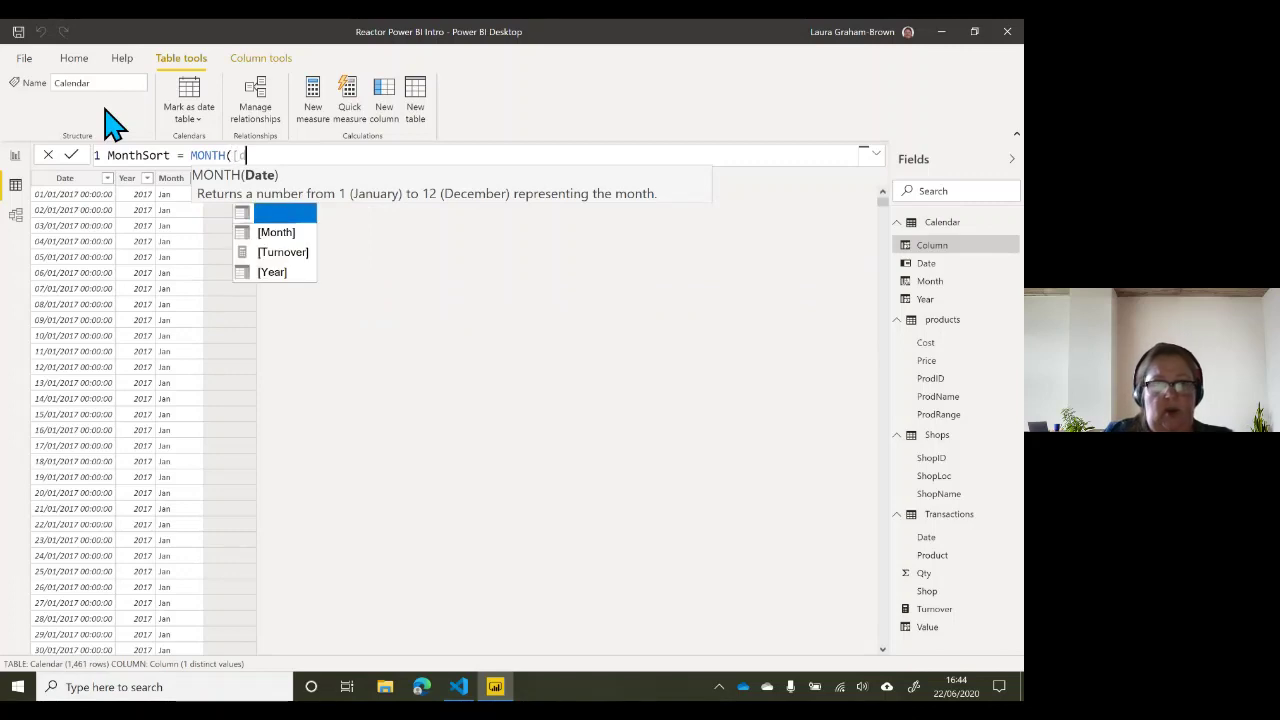
key(Tab)
text())
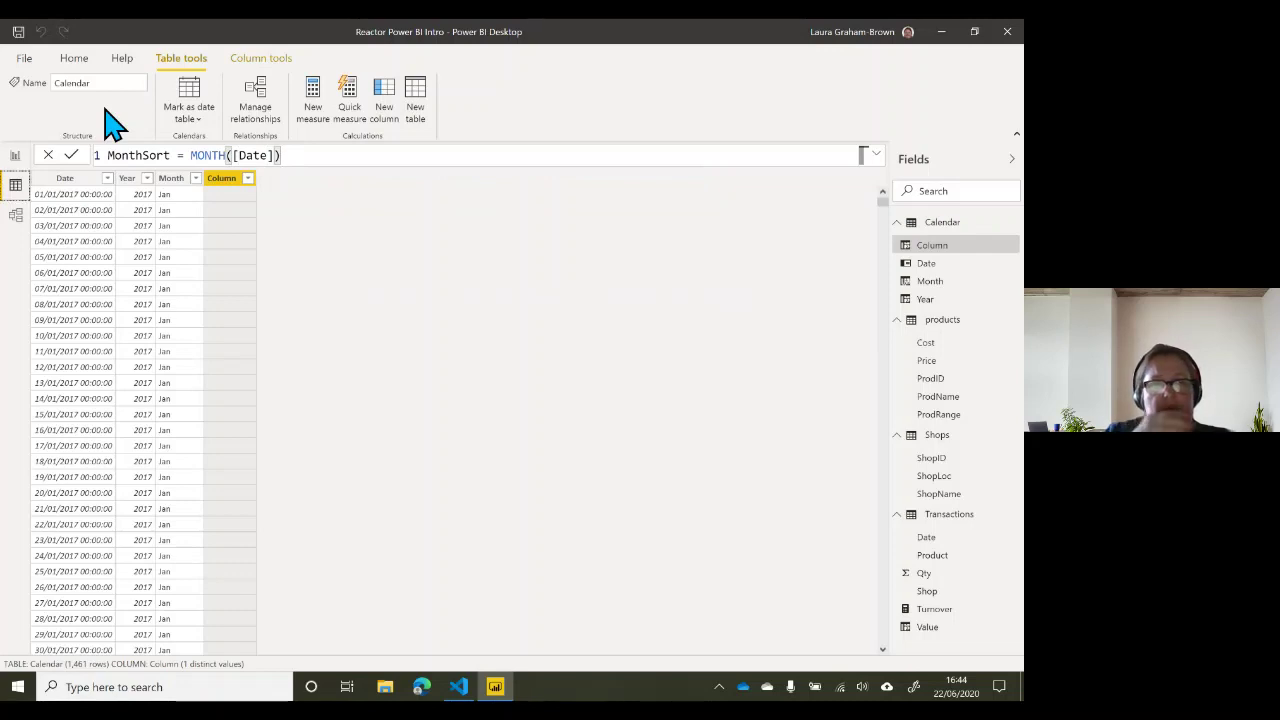
key(Return)
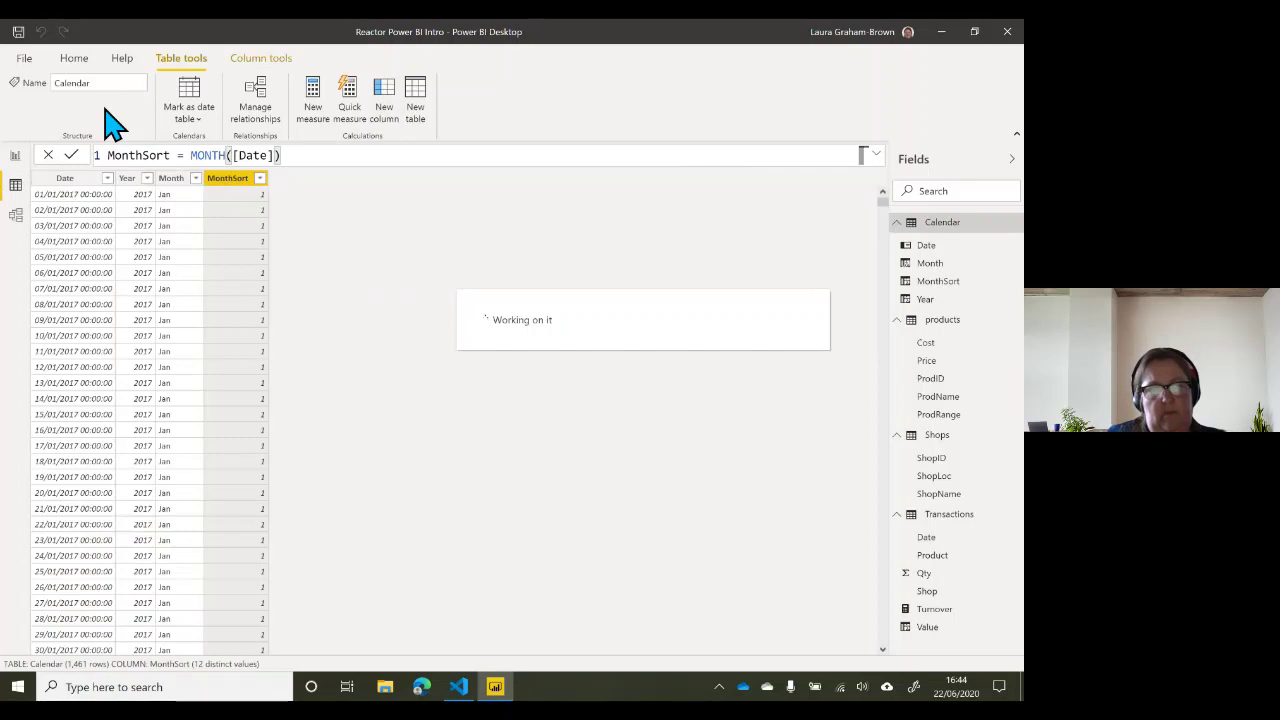
Step: Set the Calendar table's Month column to sort by the MonthSort column
click(174, 180)
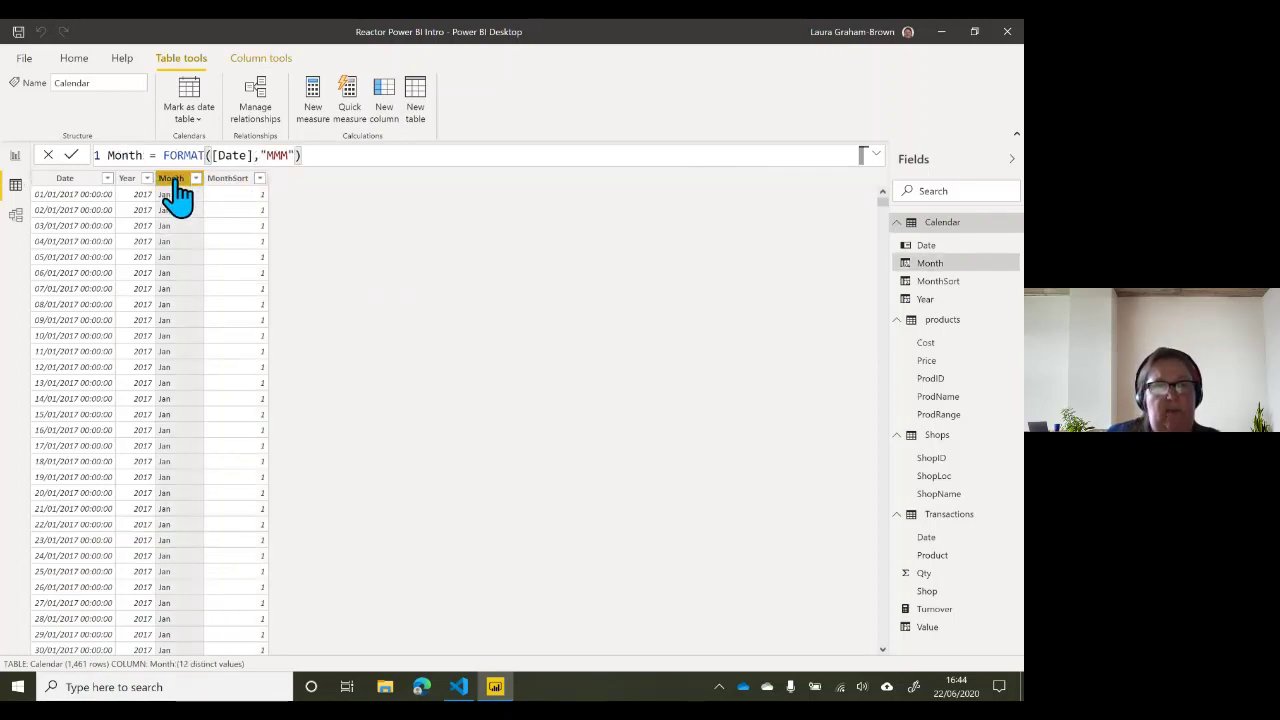
click(260, 64)
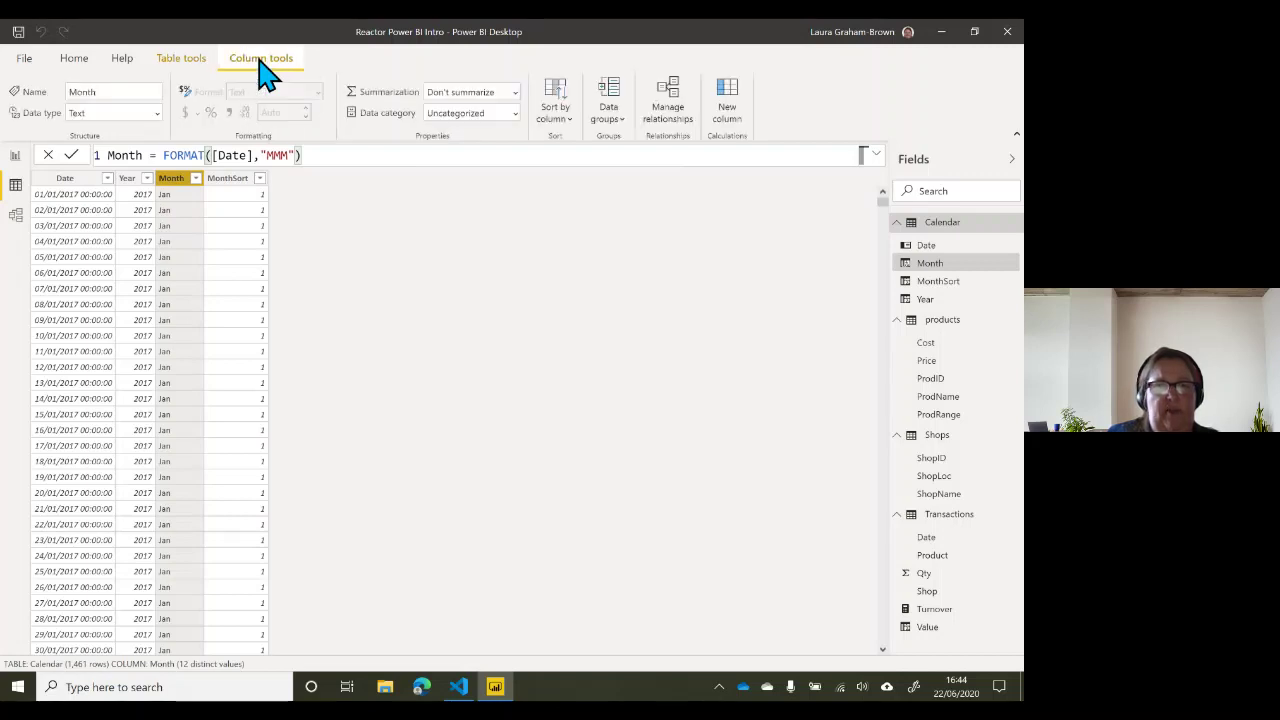
click(577, 137)
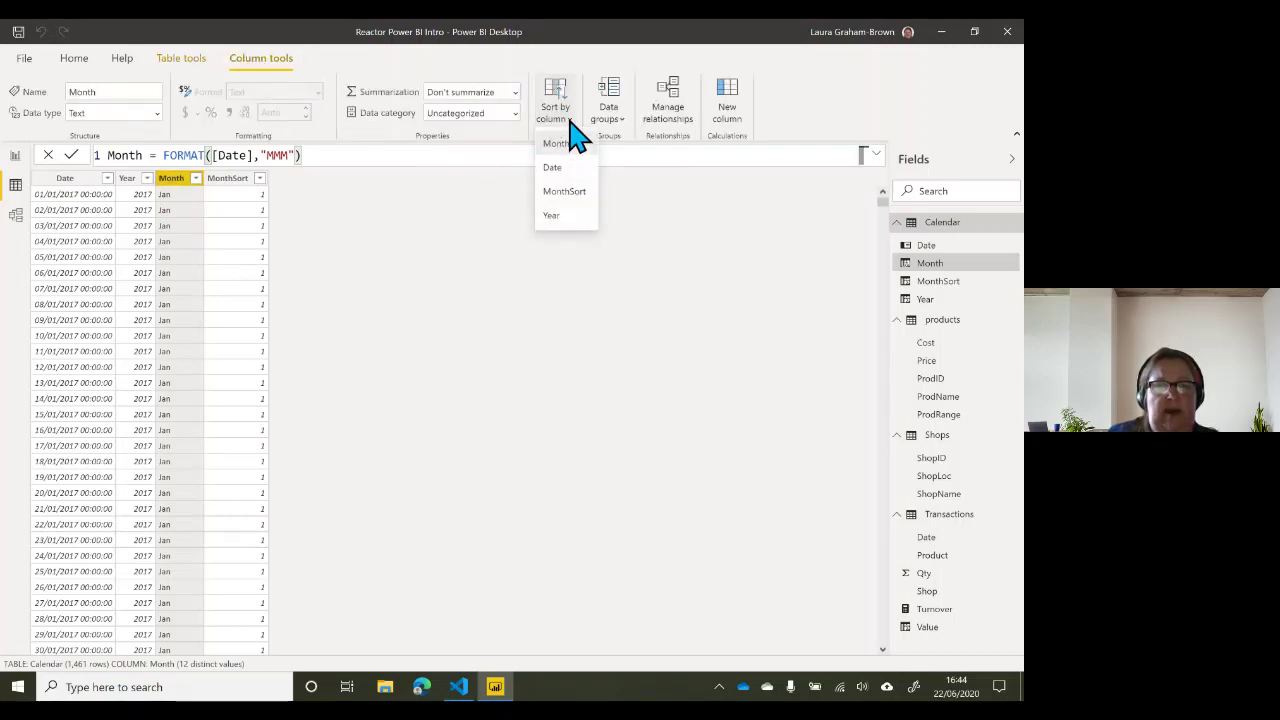
click(566, 191)
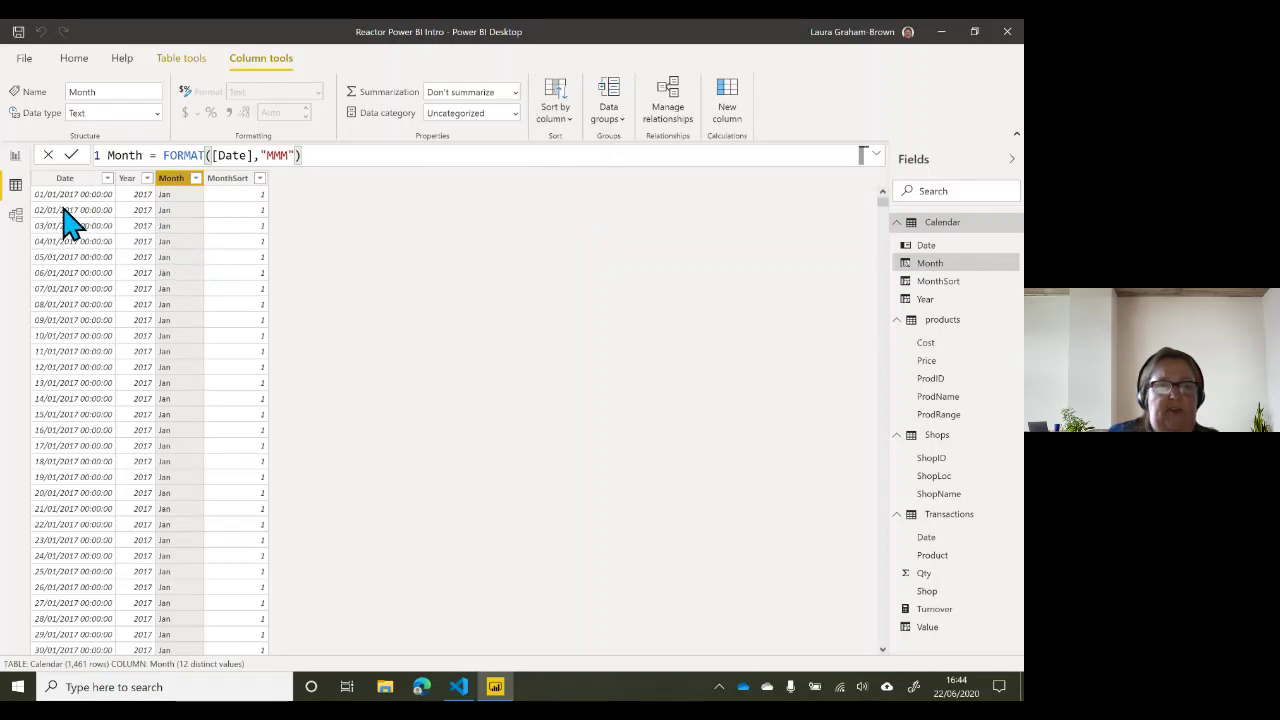
Step: Check the month order in Page 1's column chart, drill up and into 2017, and go to the Volume page
click(14, 157)
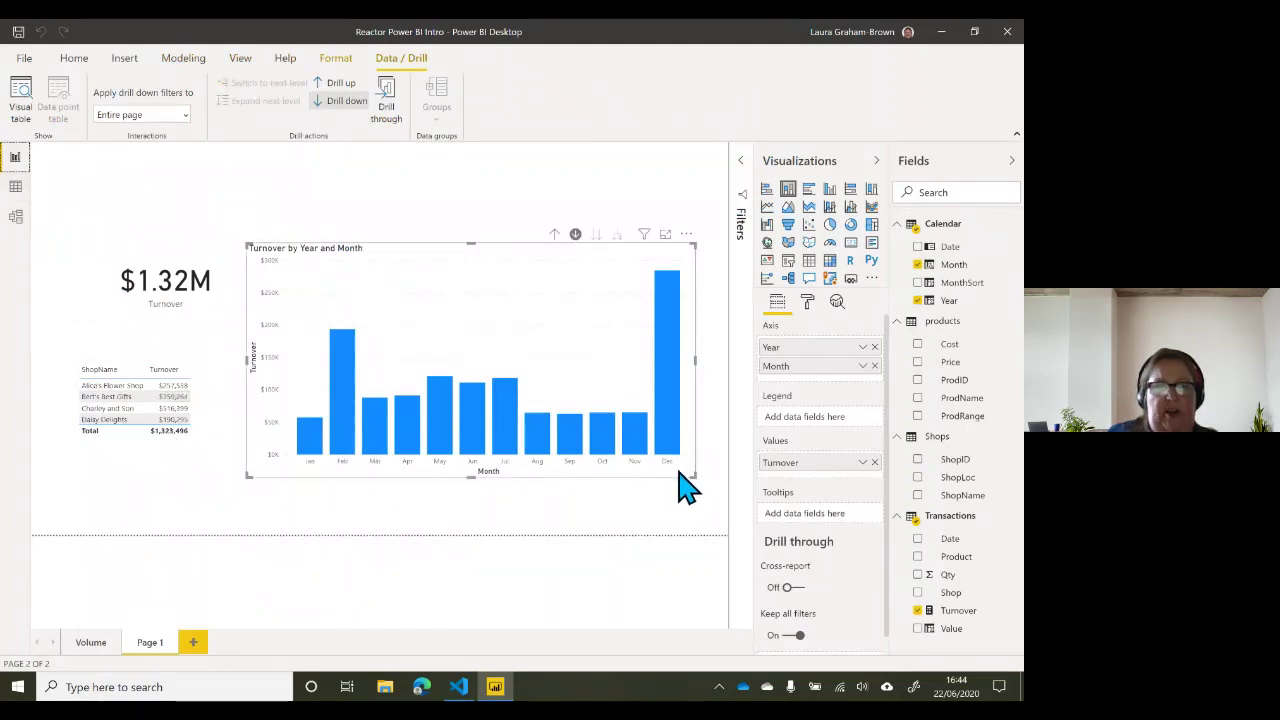
click(554, 234)
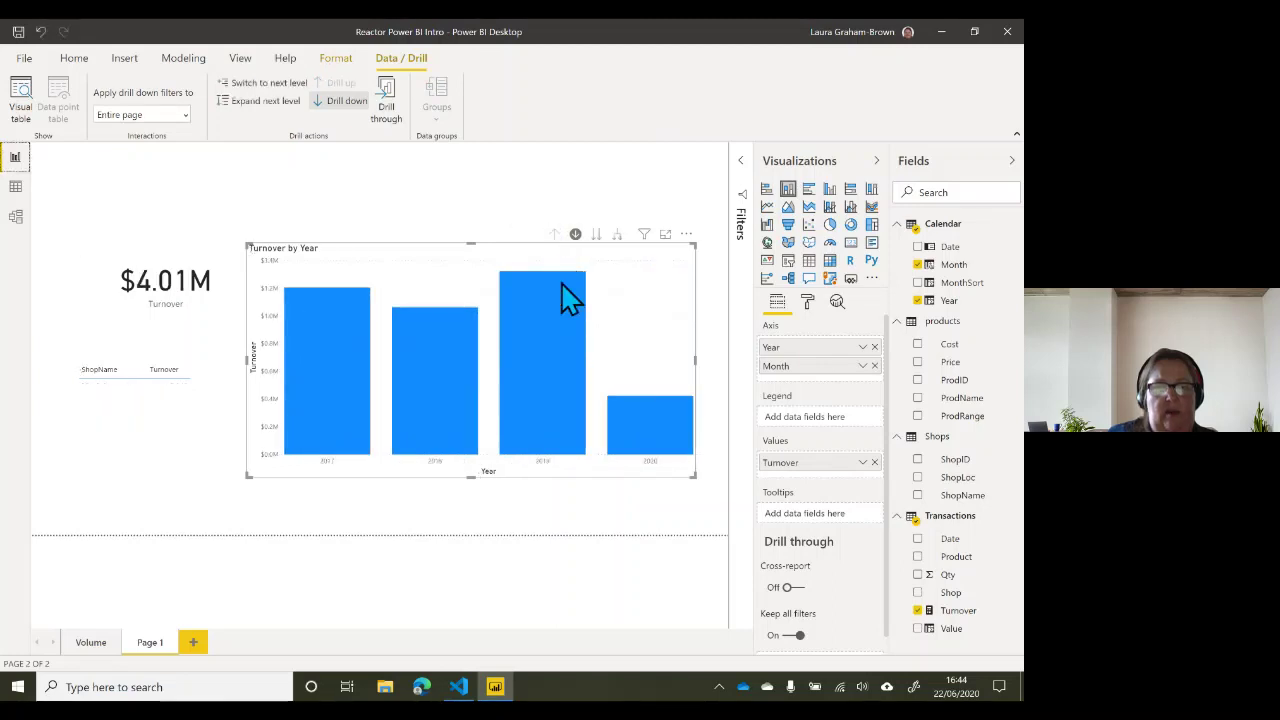
click(330, 409)
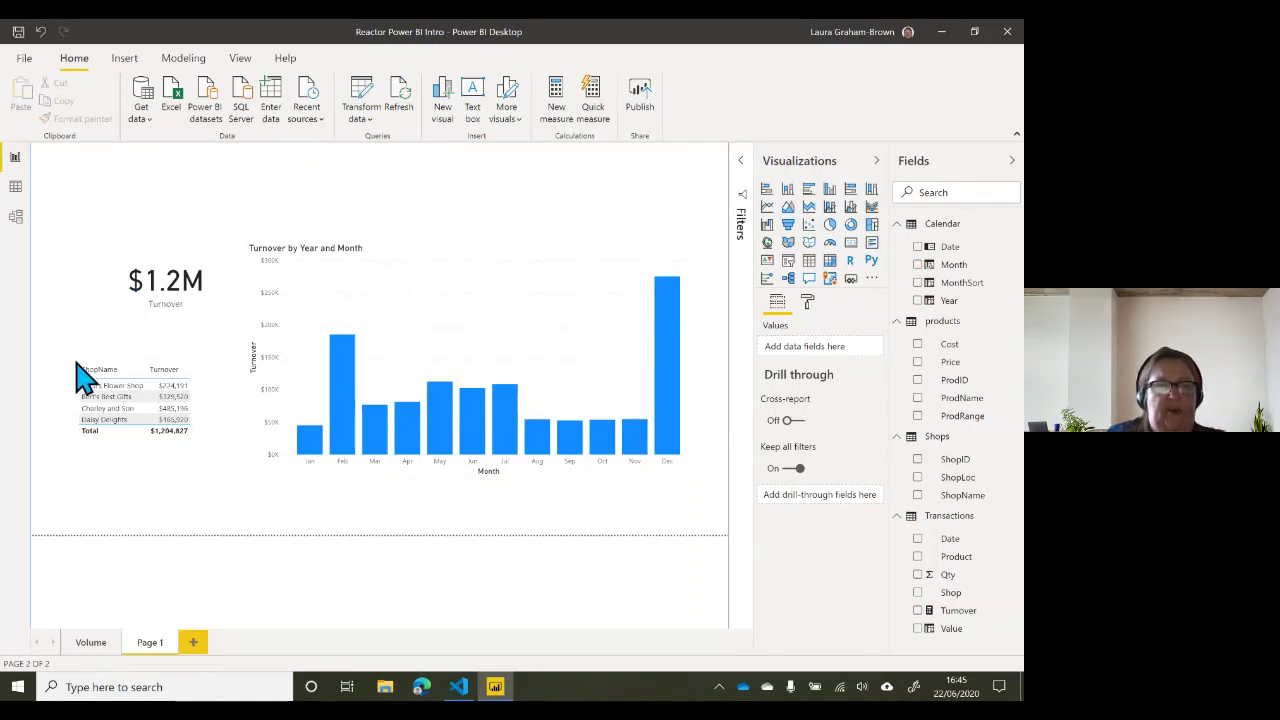
click(90, 643)
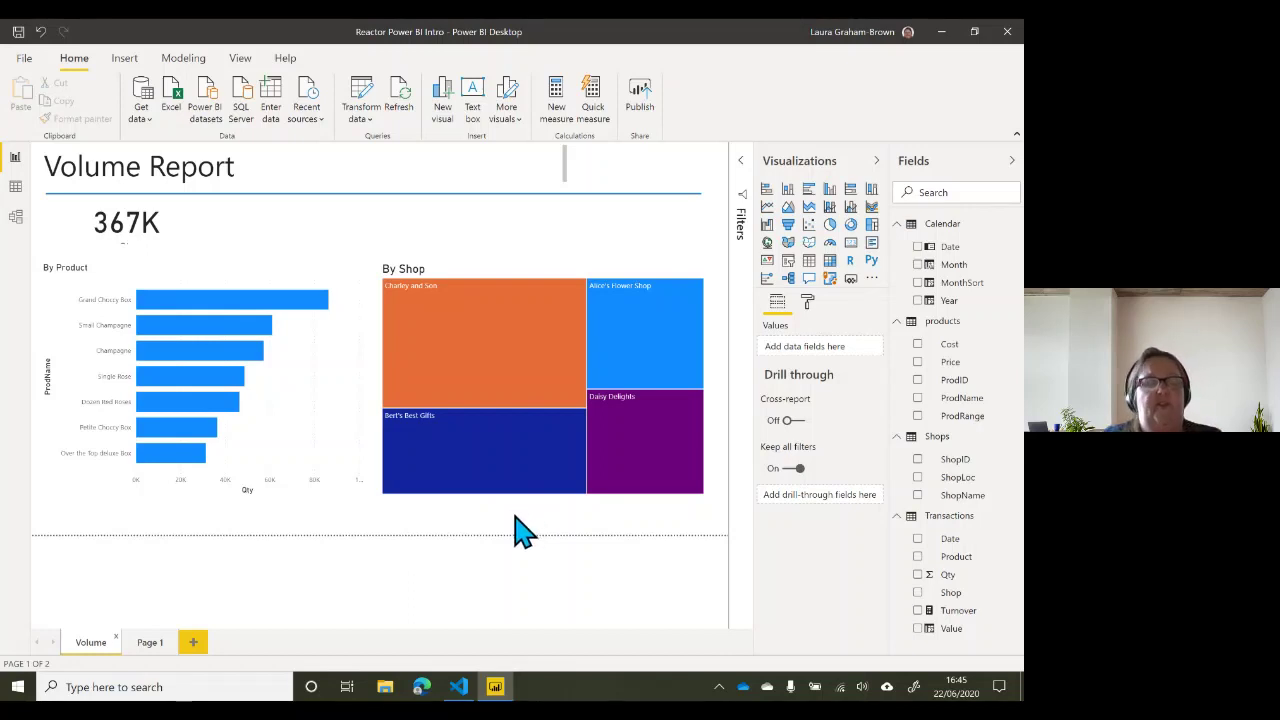
mouse_move(511, 436)
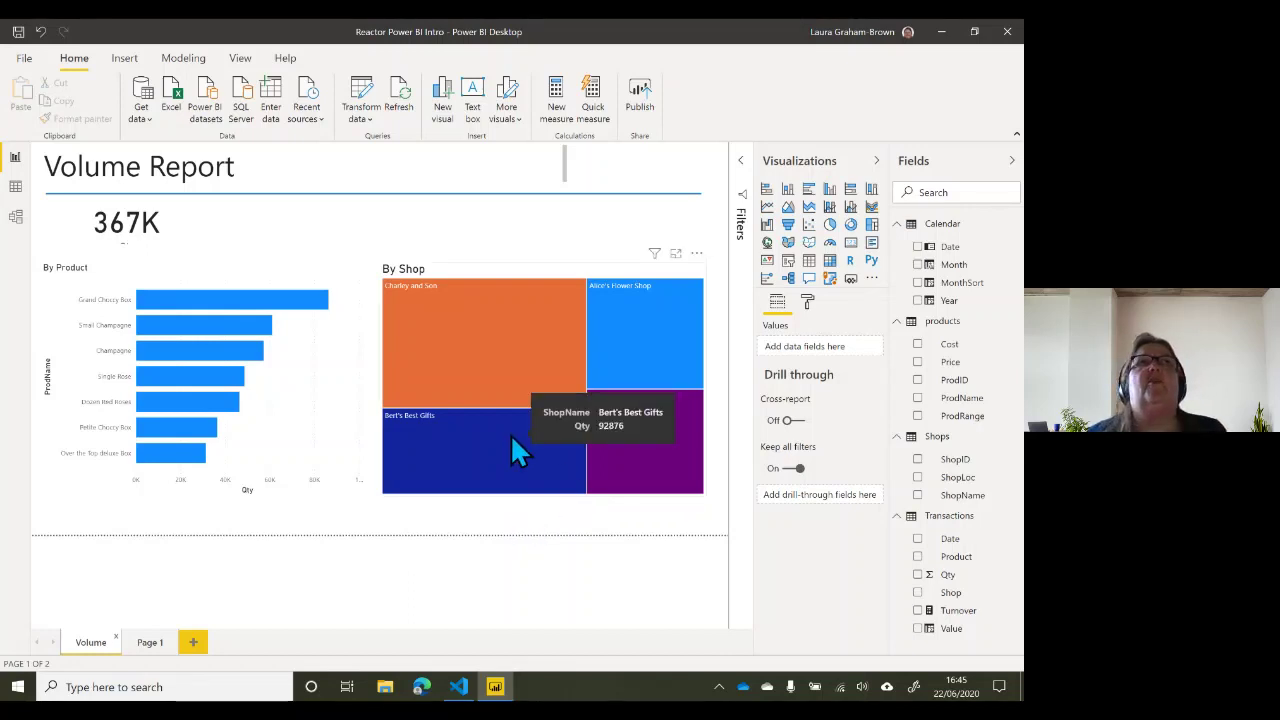
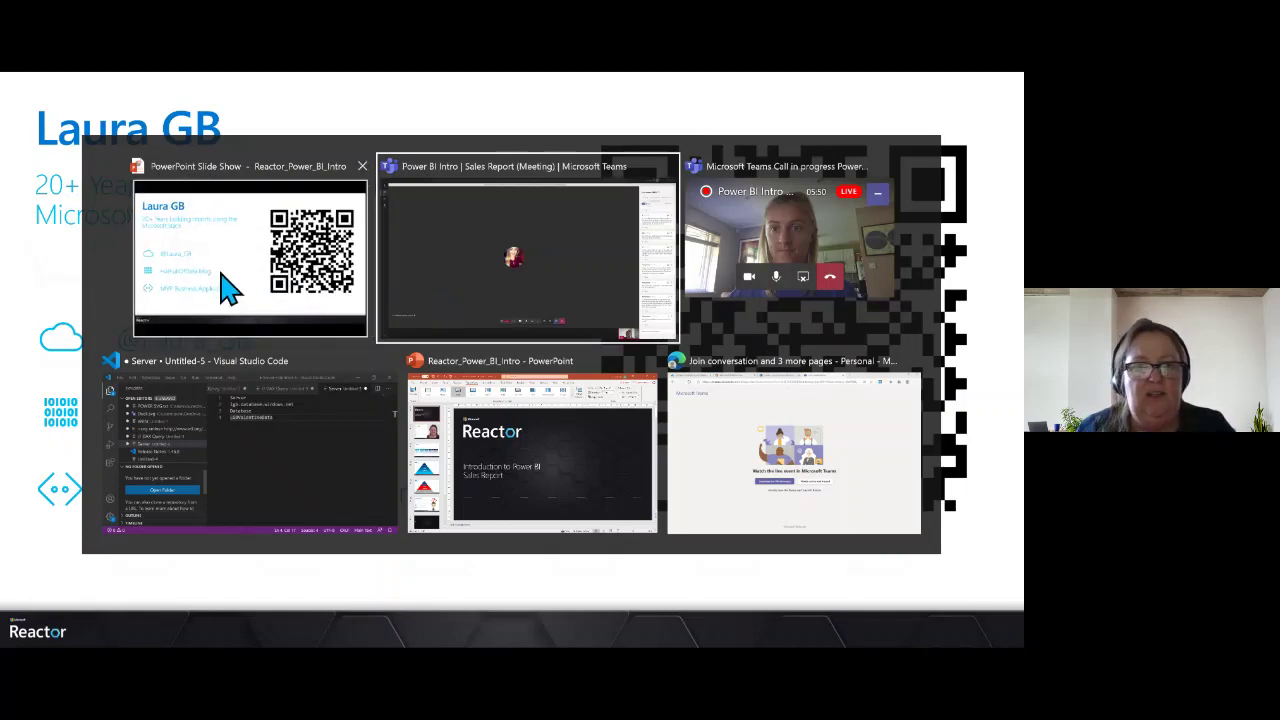
click(232, 290)
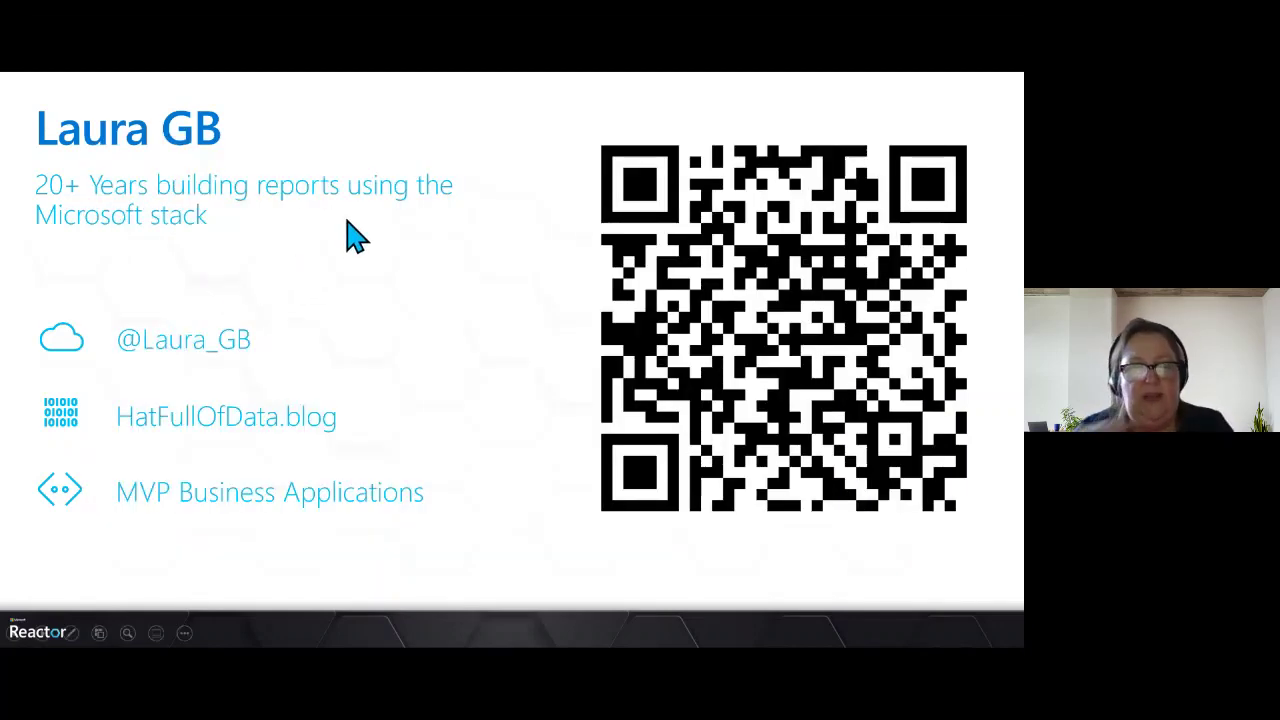
key(alt+Tab)
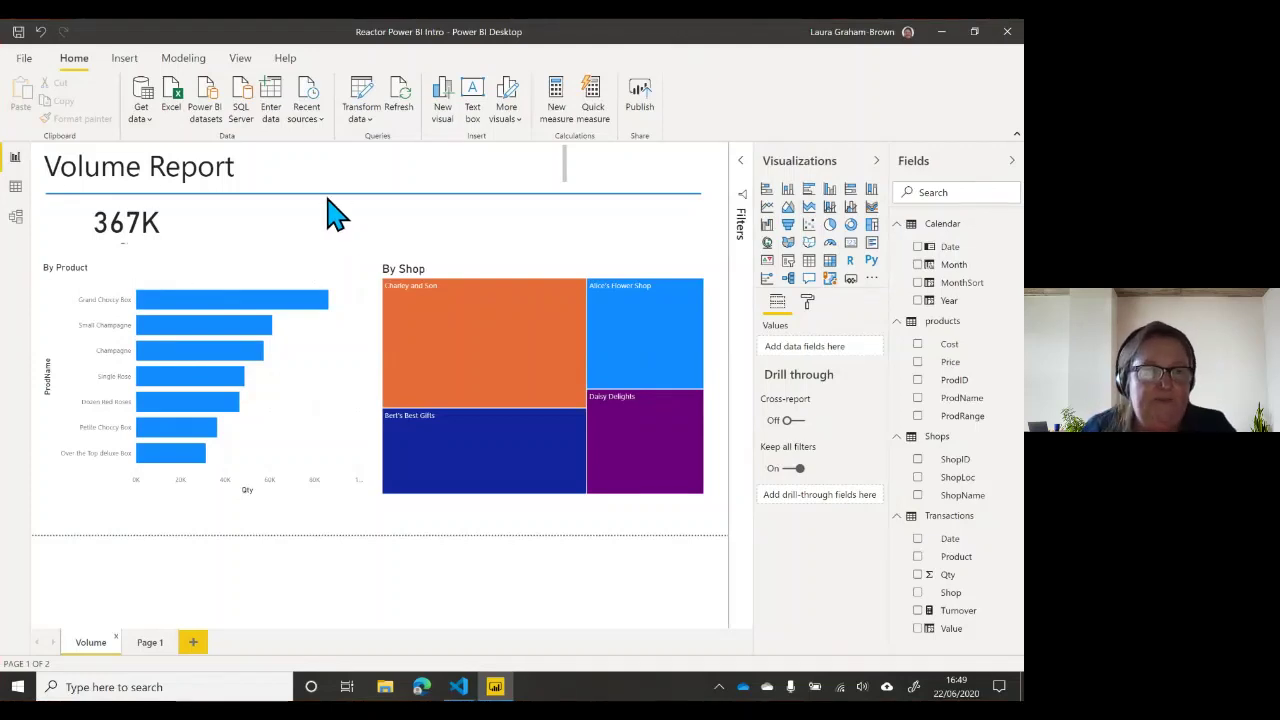
click(193, 254)
right_click(194, 251)
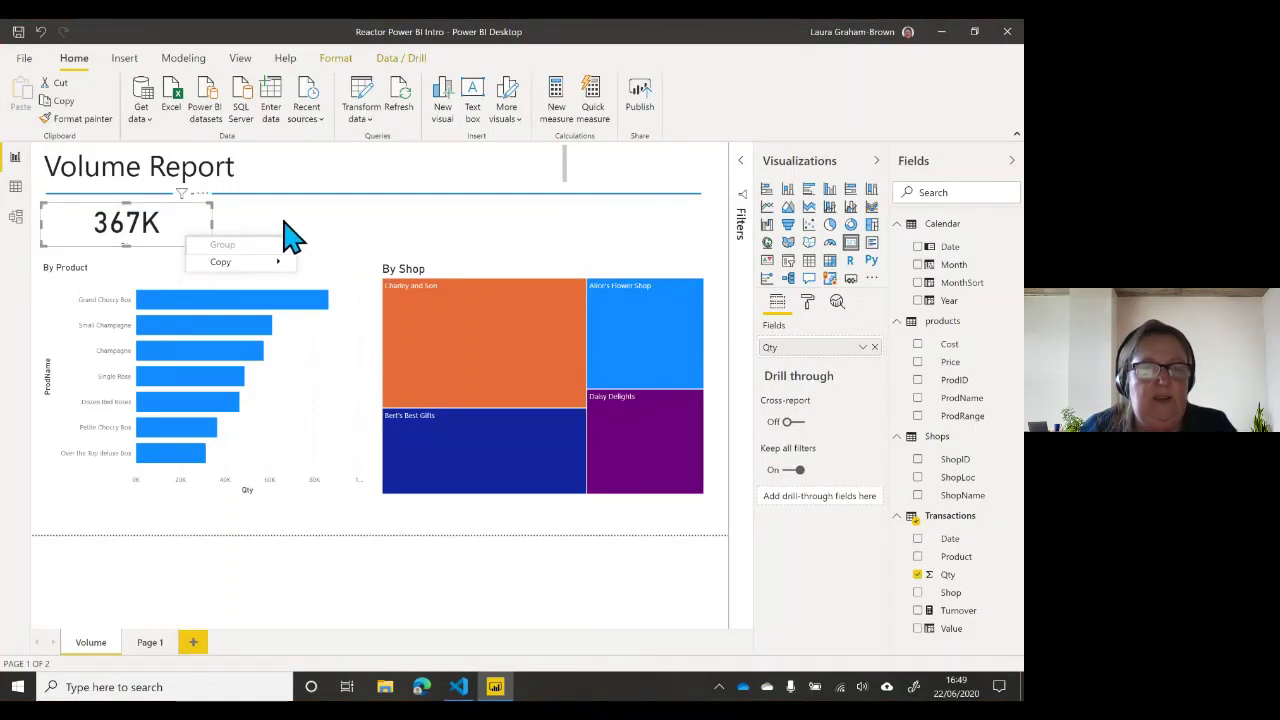
click(322, 230)
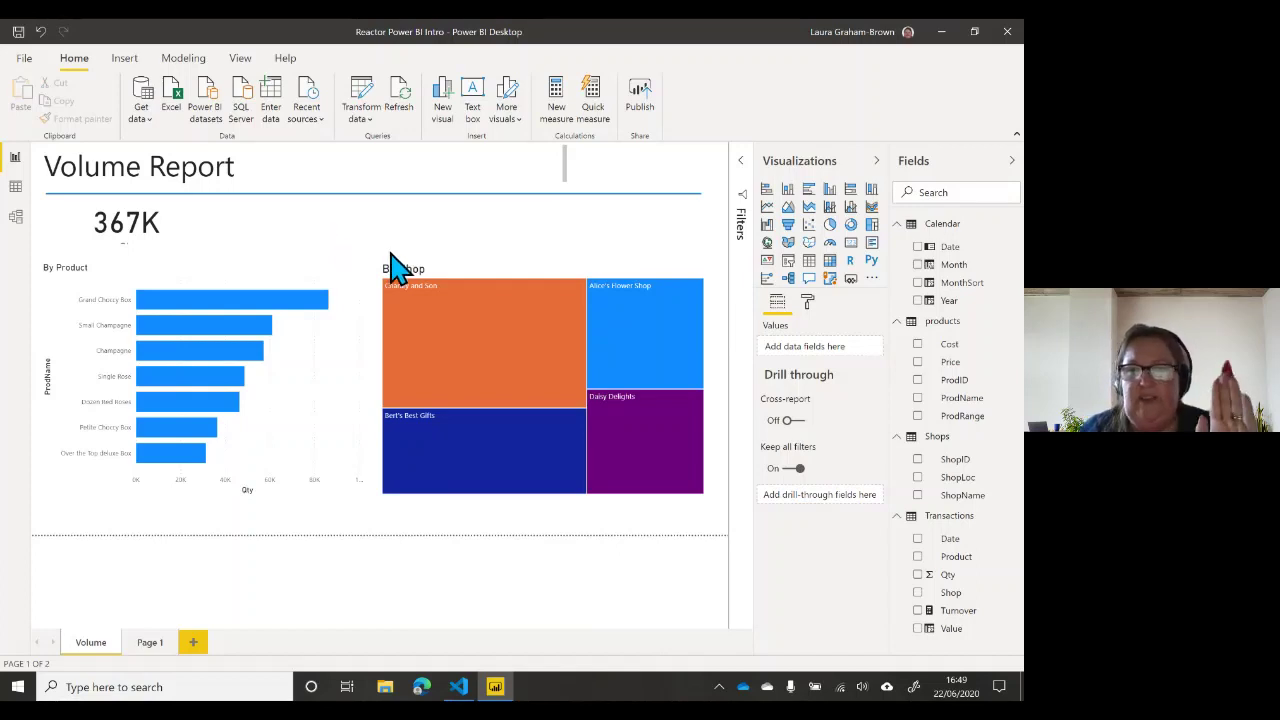
Step: Add a slicer on Calendar Year, about 466 wide, beside the quantity card under the Volume Report title line
click(789, 262)
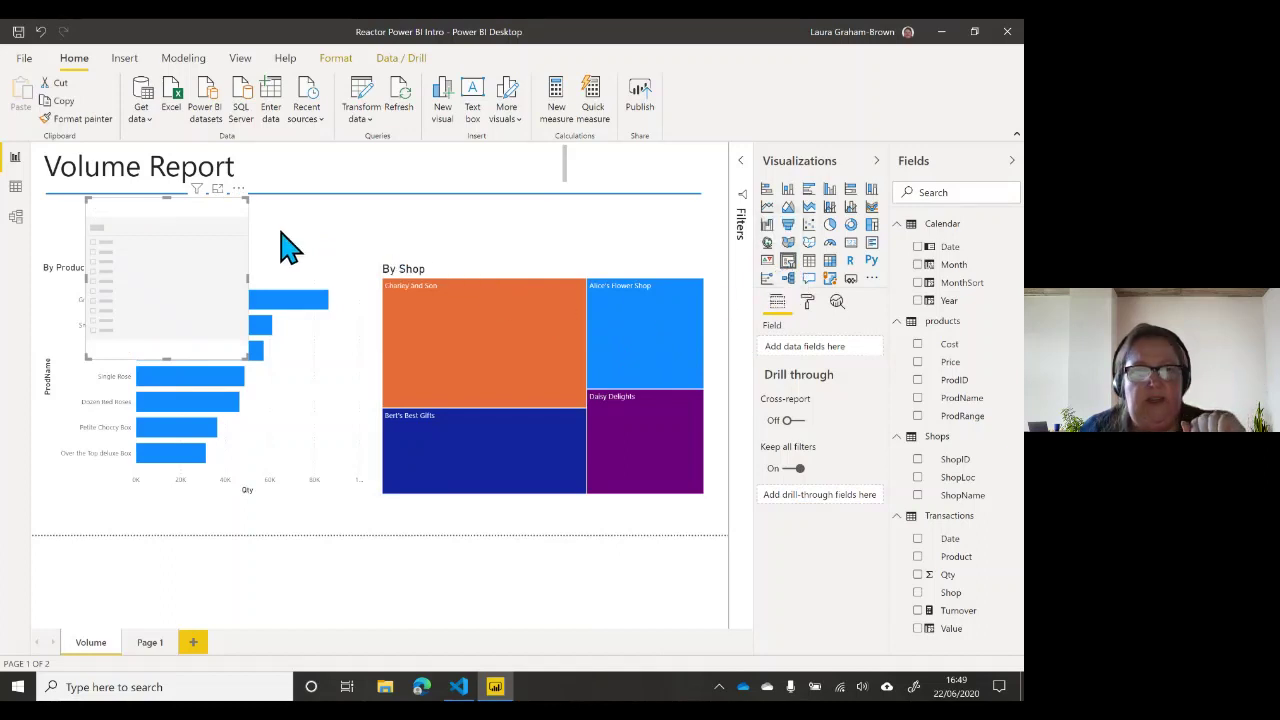
drag(214, 223, 391, 237)
drag(483, 290, 514, 260)
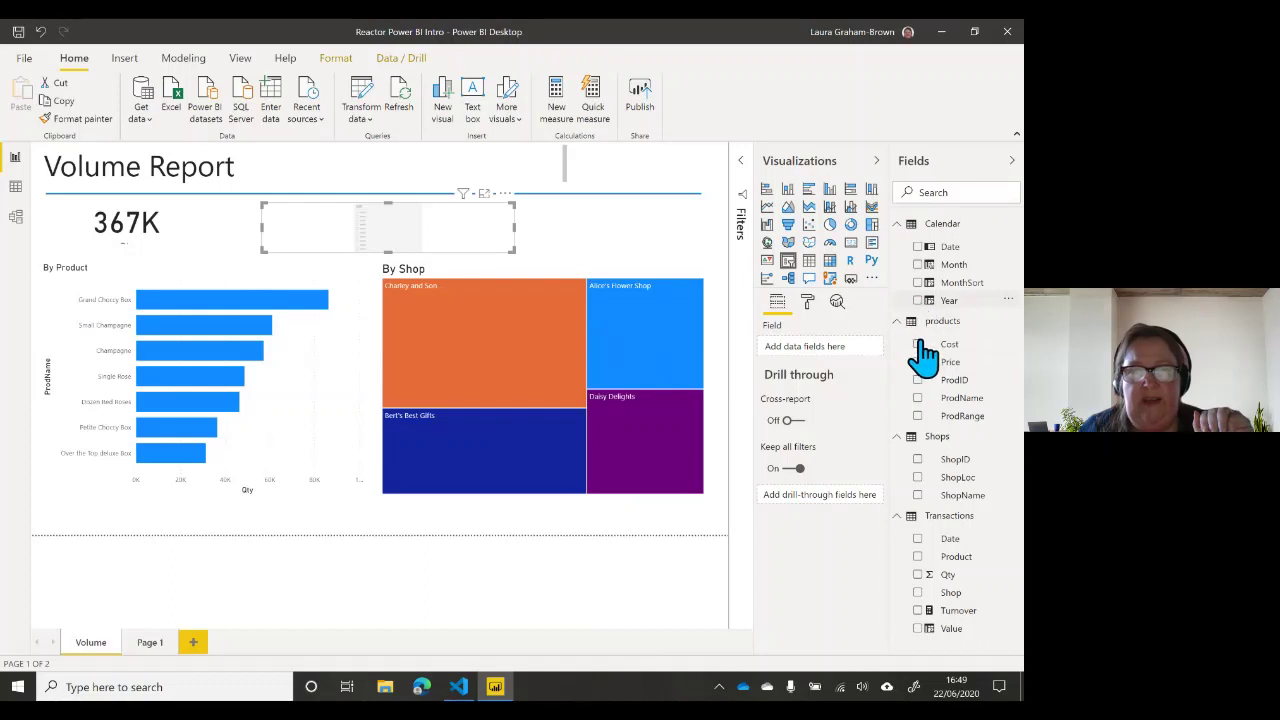
click(918, 301)
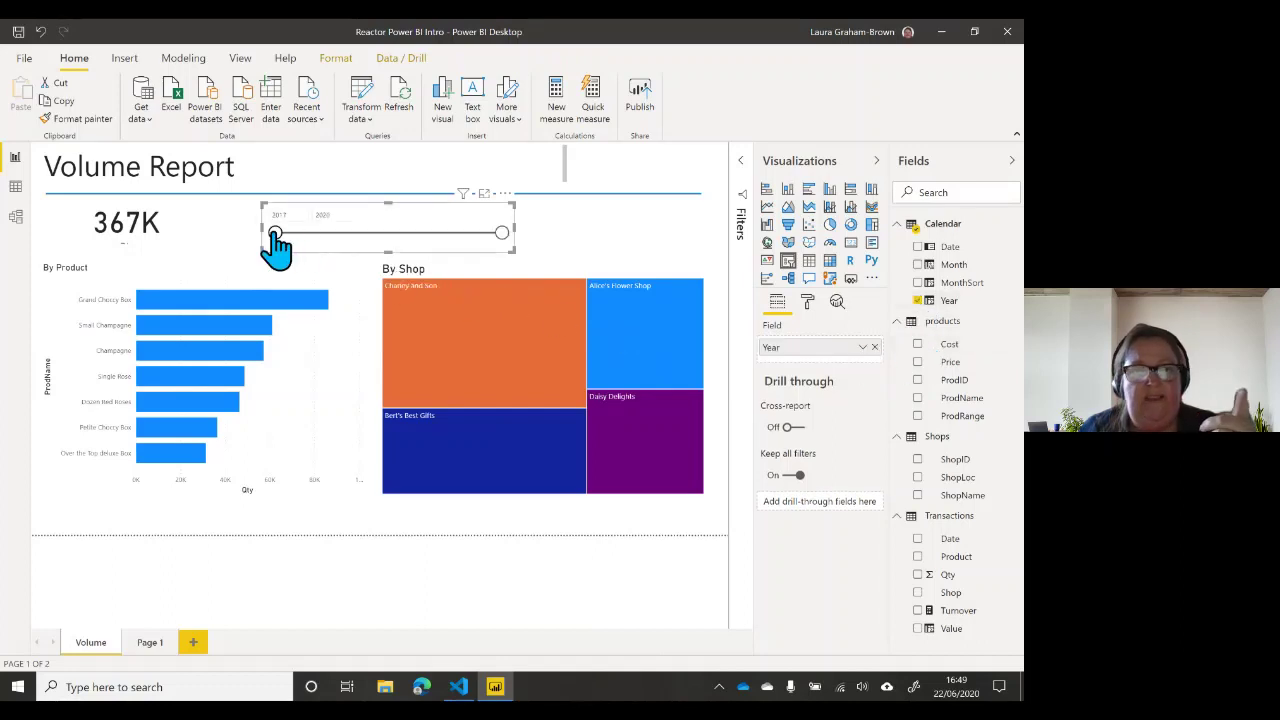
Step: Try filtering the page to 2019–2020 with the Year slicer and restore the full range from 2017
drag(275, 233, 407, 236)
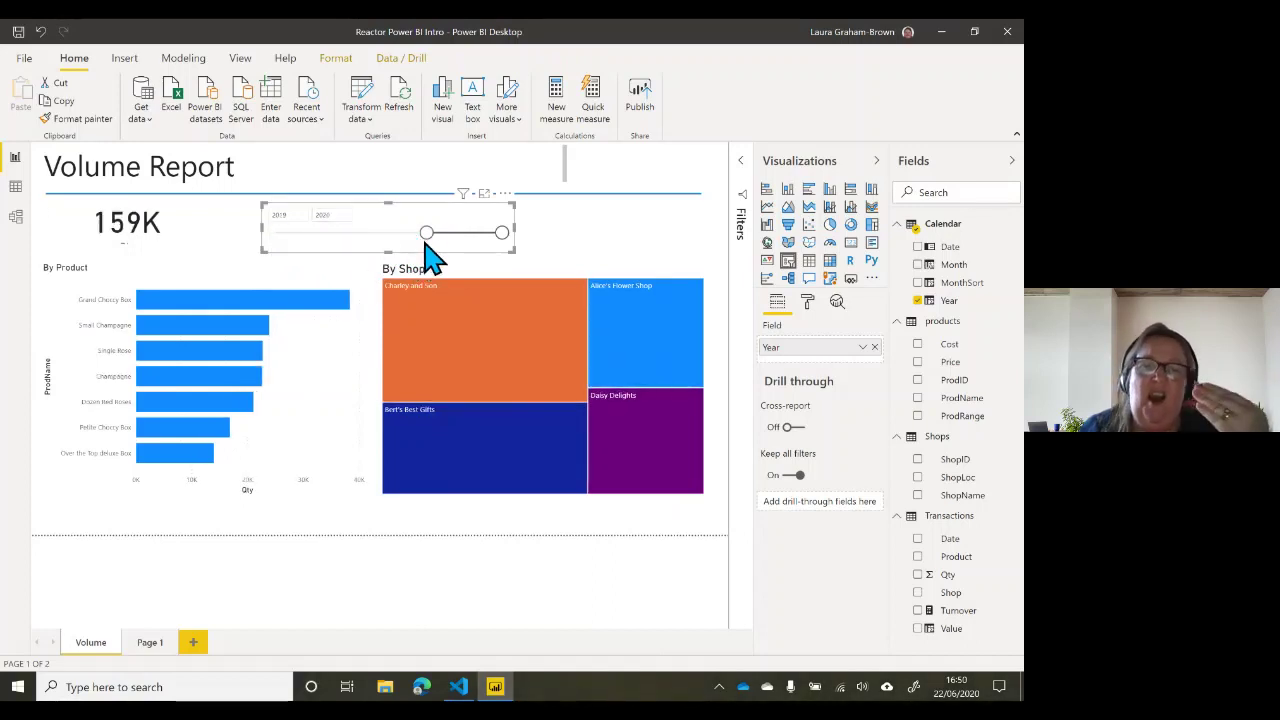
drag(423, 237, 294, 238)
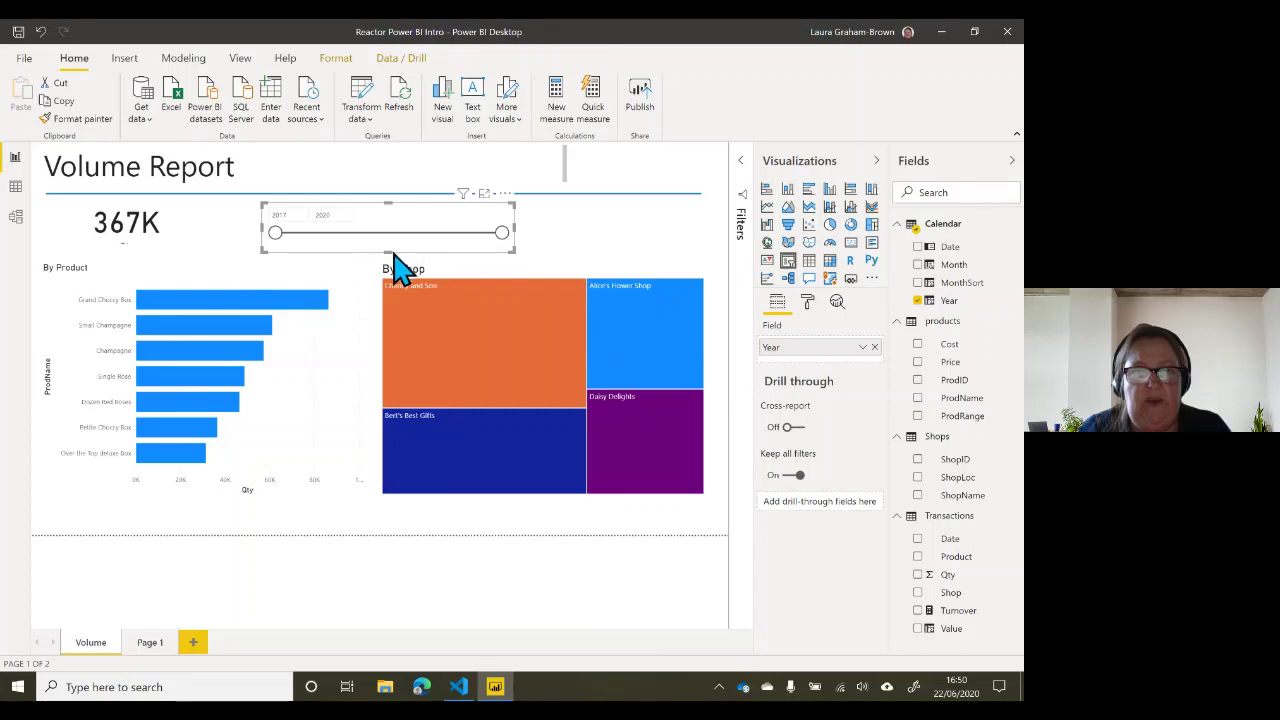
Step: Make the Year slicer taller and change it to a list with 2019 selected
drag(389, 251, 389, 292)
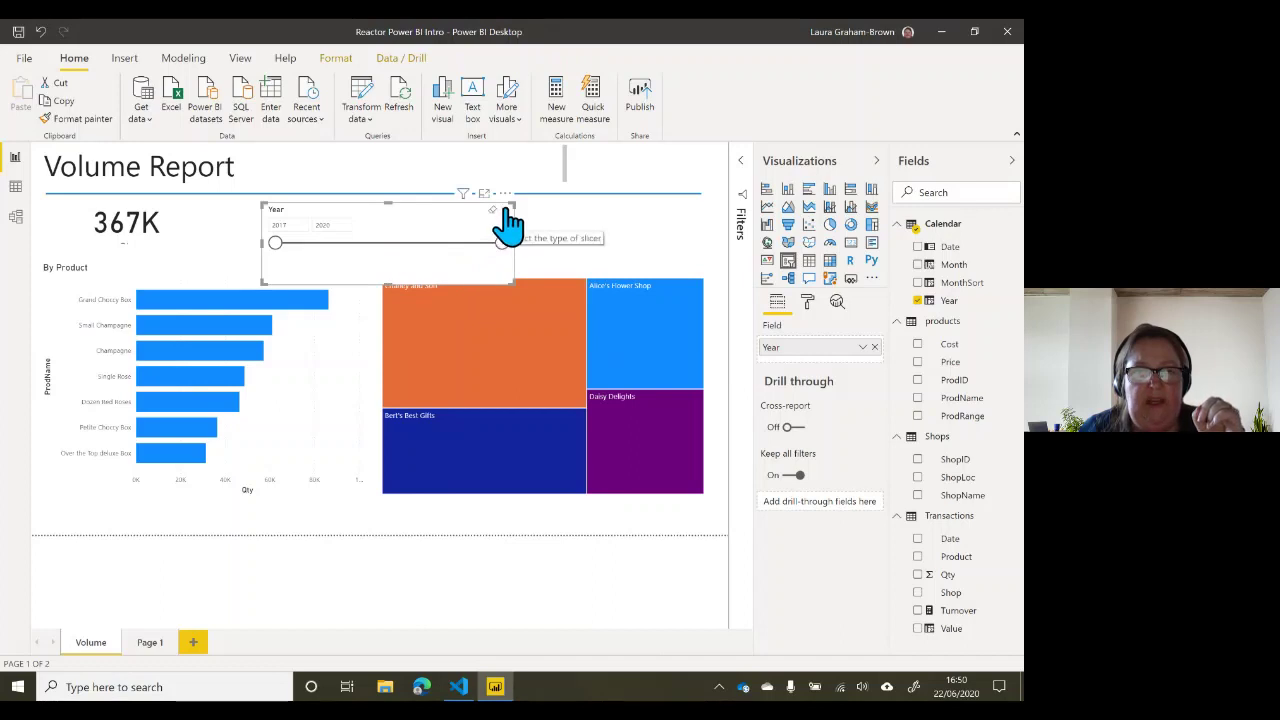
click(504, 210)
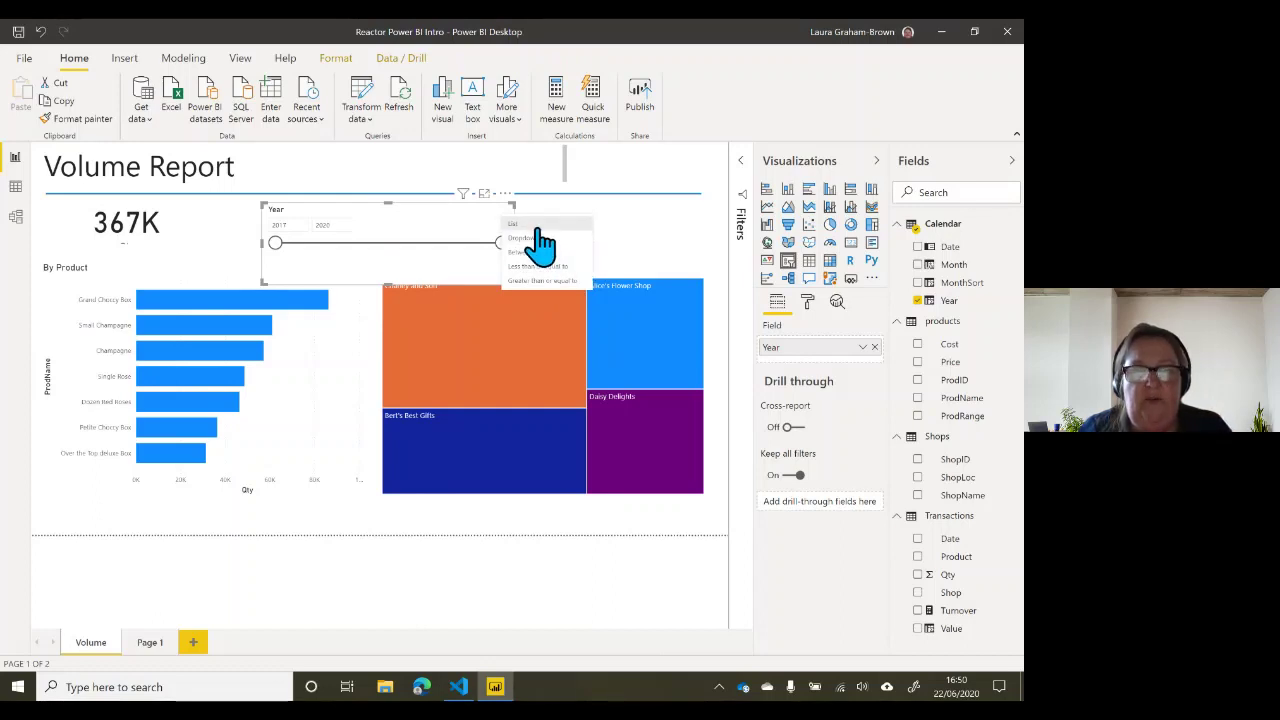
click(536, 226)
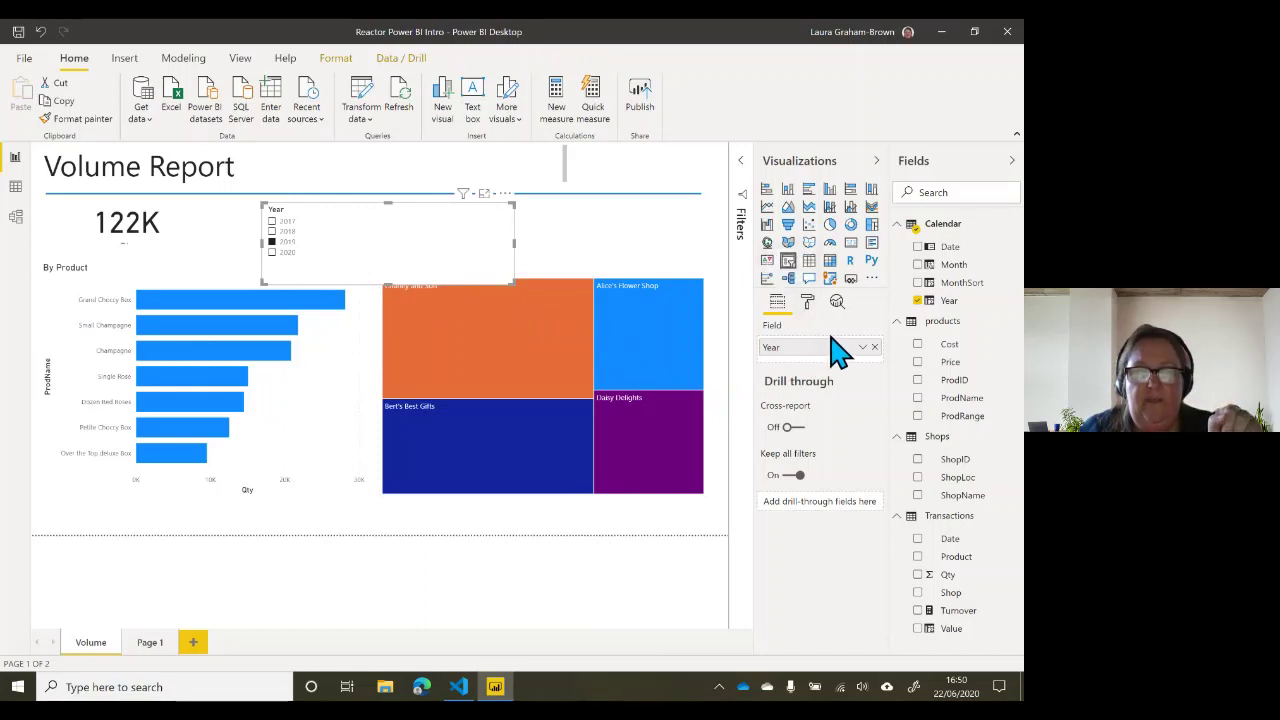
Step: Set the Year slicer's orientation to Horizontal in its general formatting options
click(809, 303)
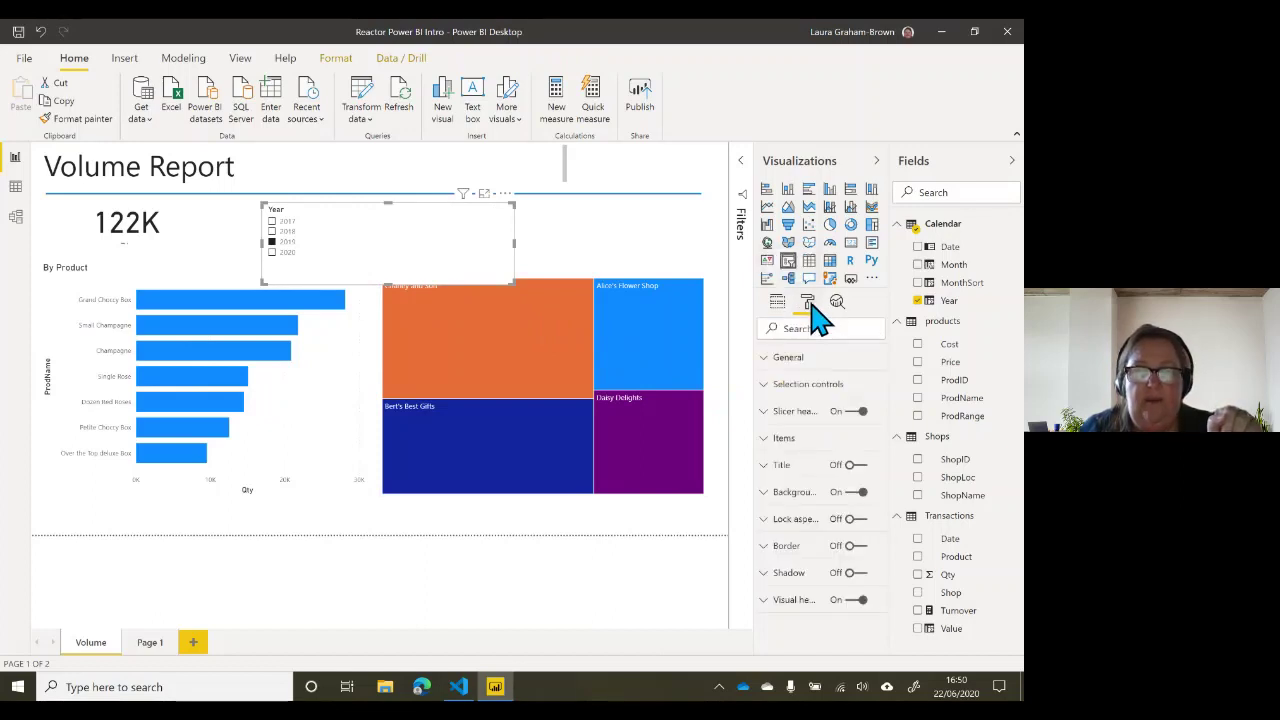
click(790, 358)
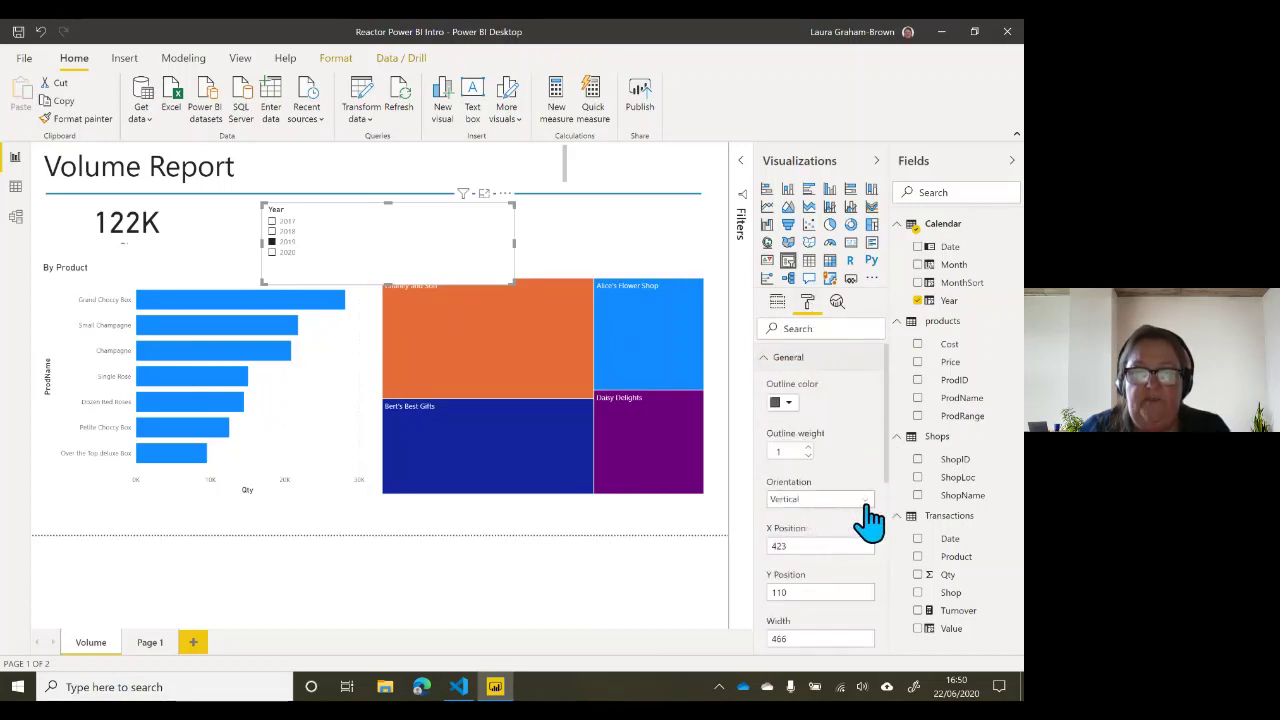
click(868, 502)
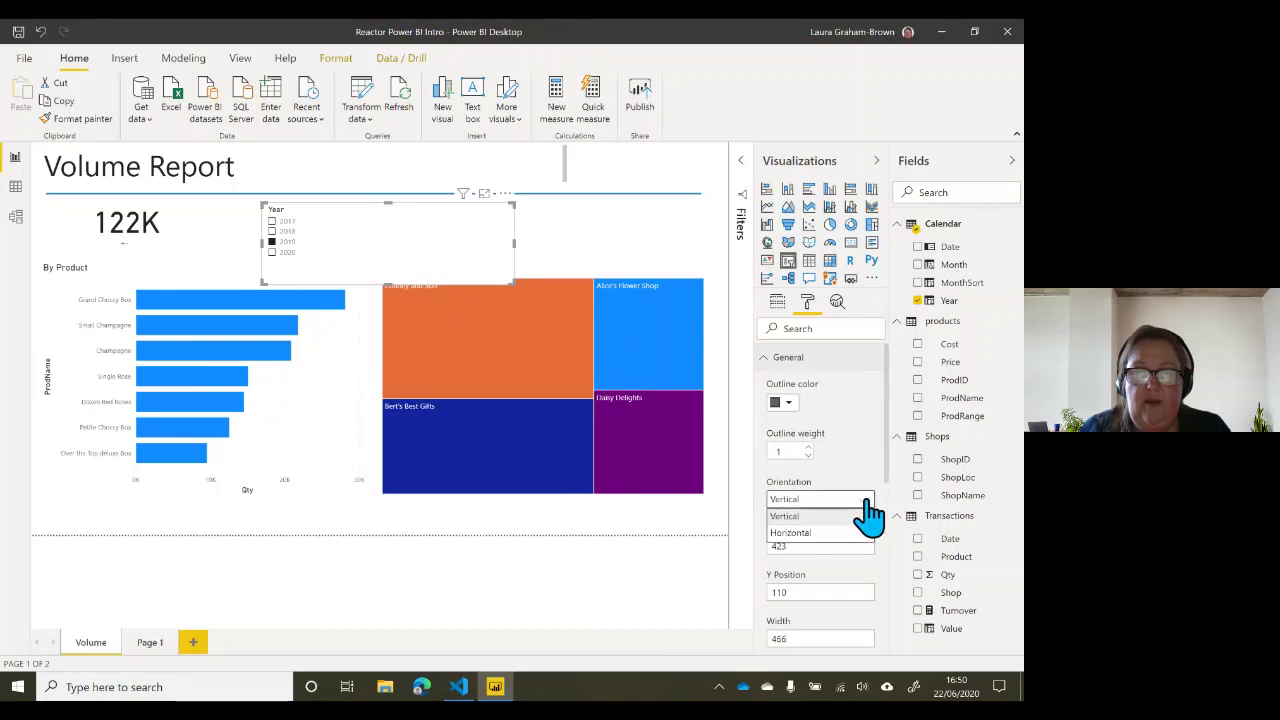
click(799, 538)
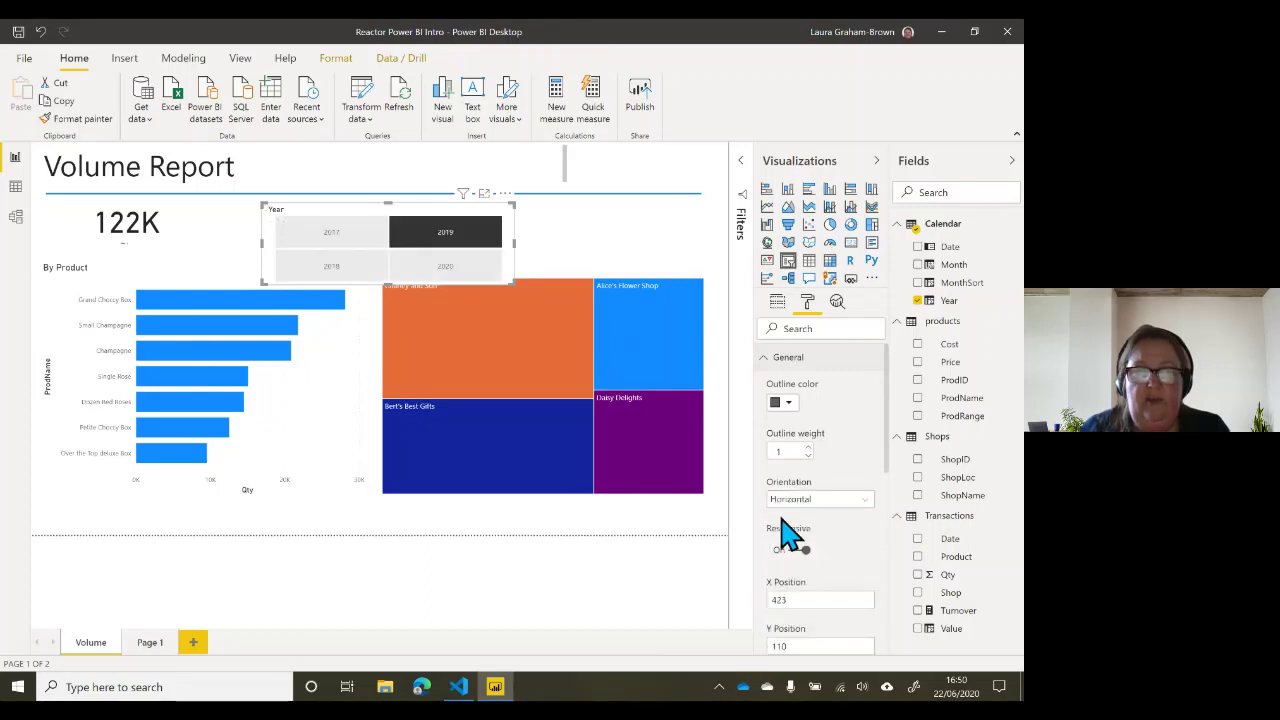
Step: Widen and flatten the Year slicer so all years sit in a single row, and turn off its slicer header
drag(511, 284, 682, 254)
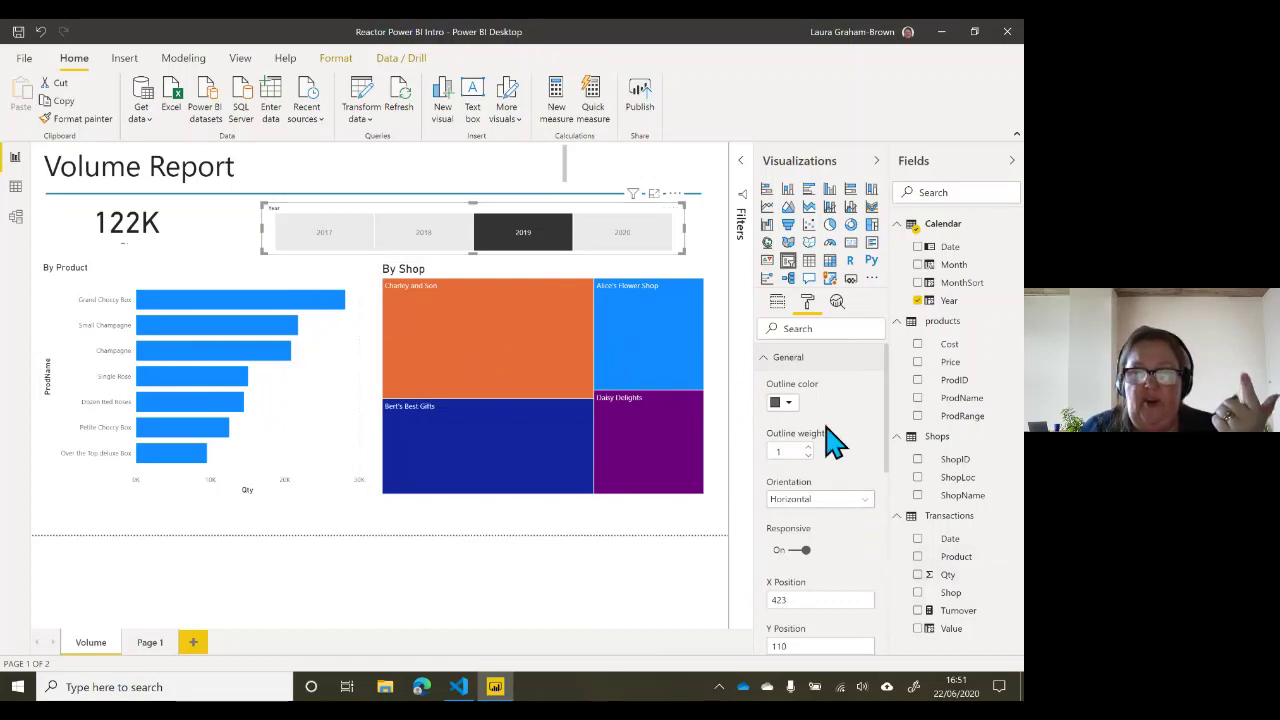
click(795, 360)
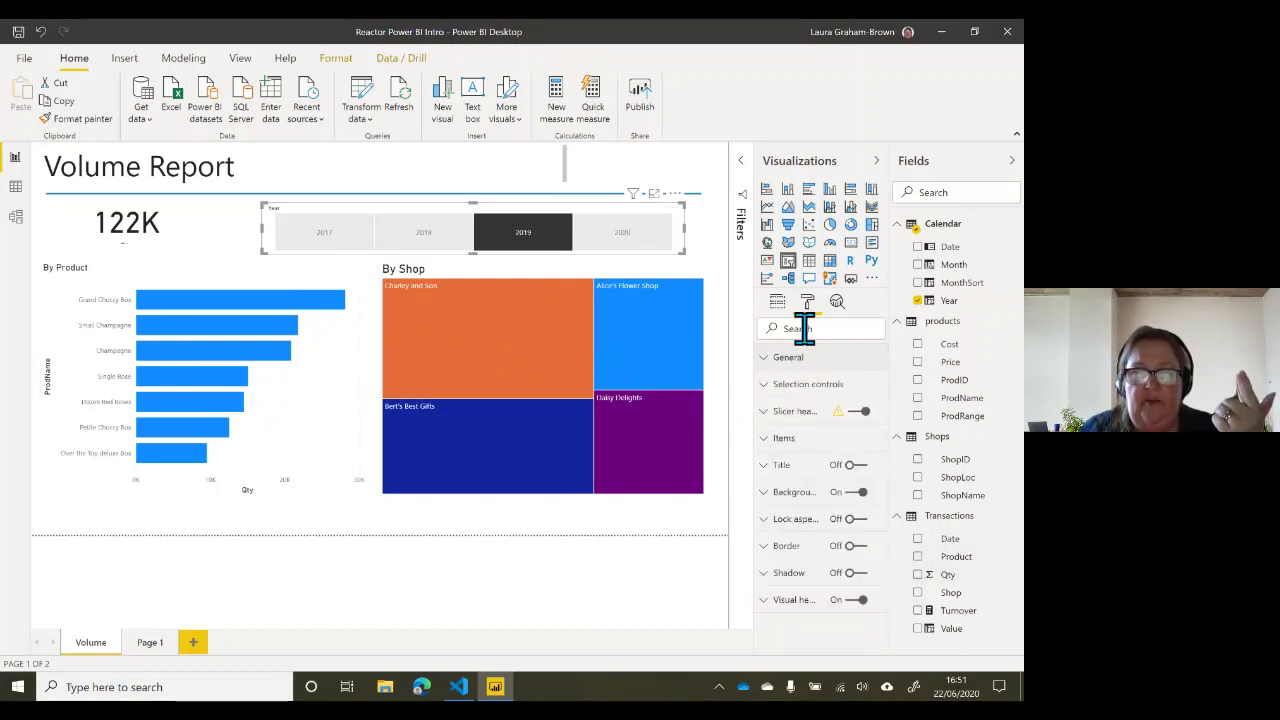
click(860, 411)
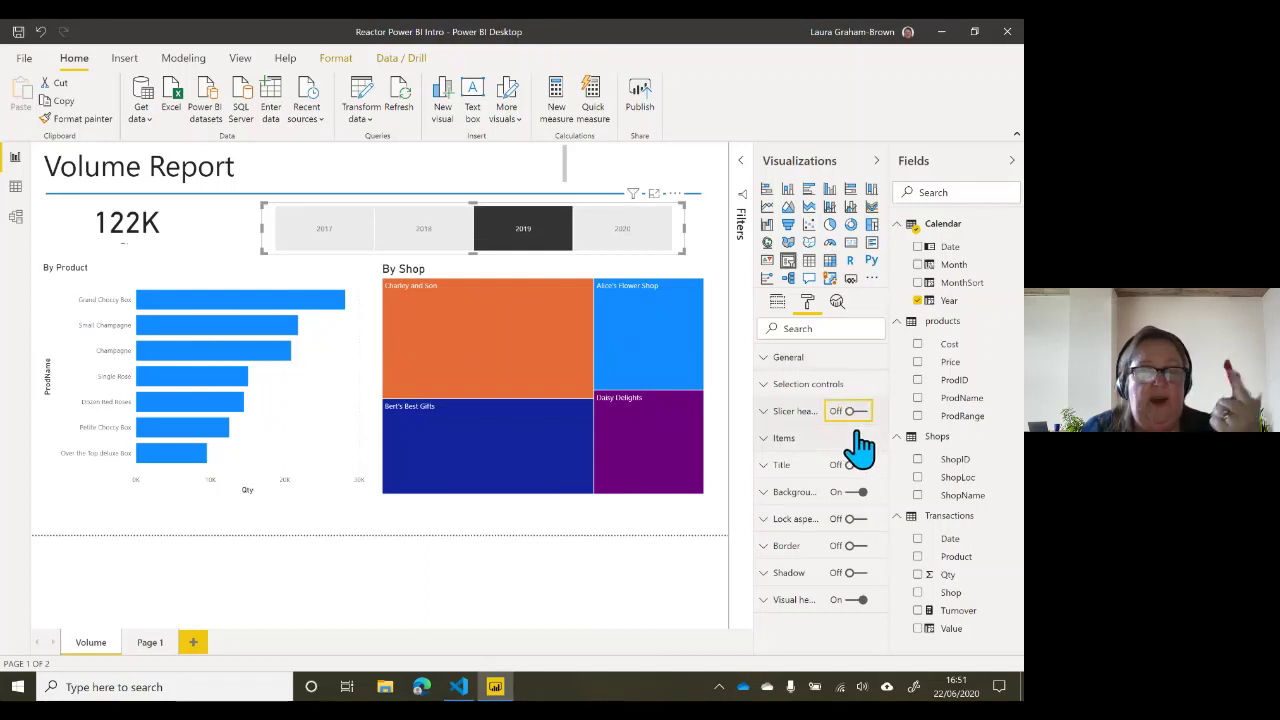
click(617, 560)
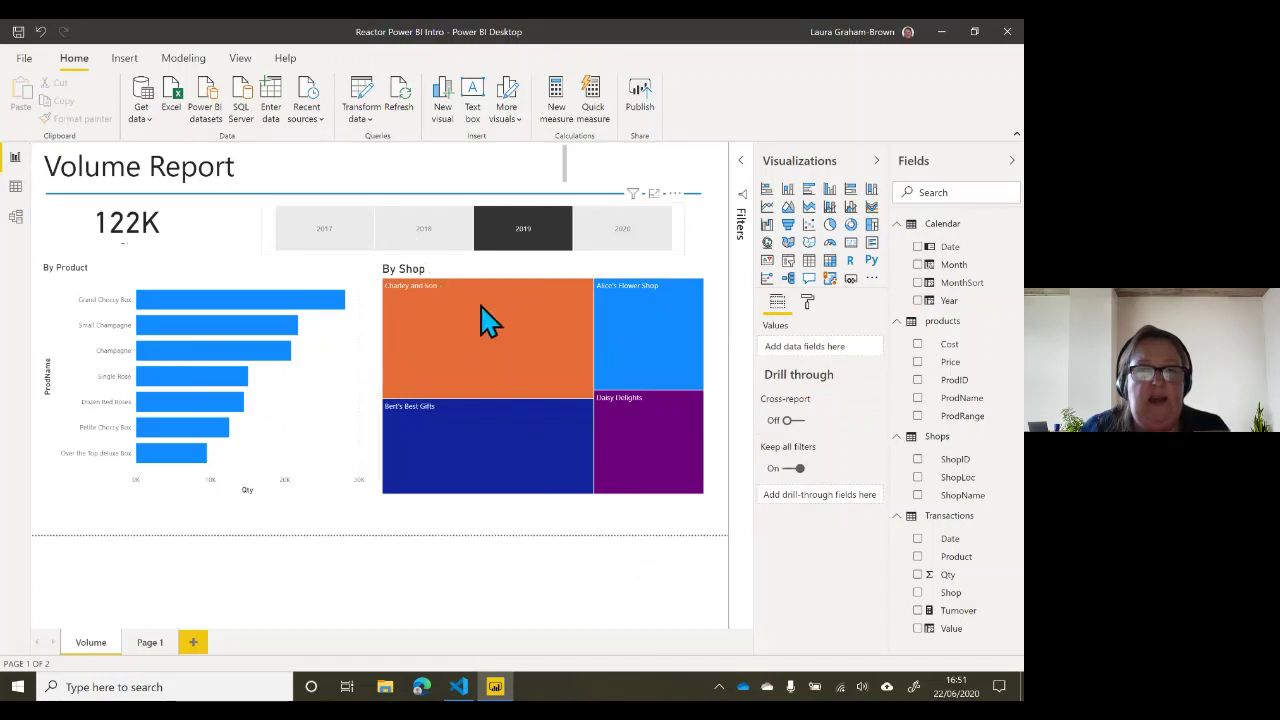
Step: Filter the page to 2020 with the Year slicer and narrow the quantity card to free space beside the slicer
click(592, 244)
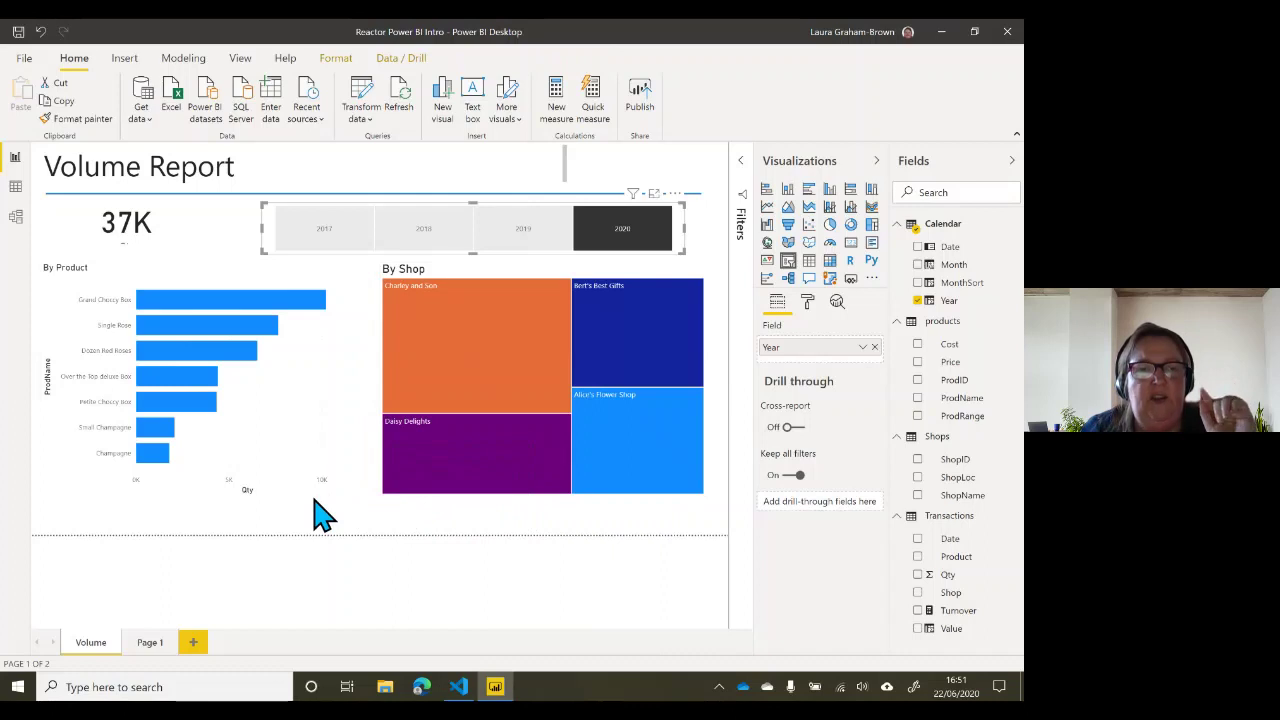
click(212, 240)
drag(209, 220, 144, 238)
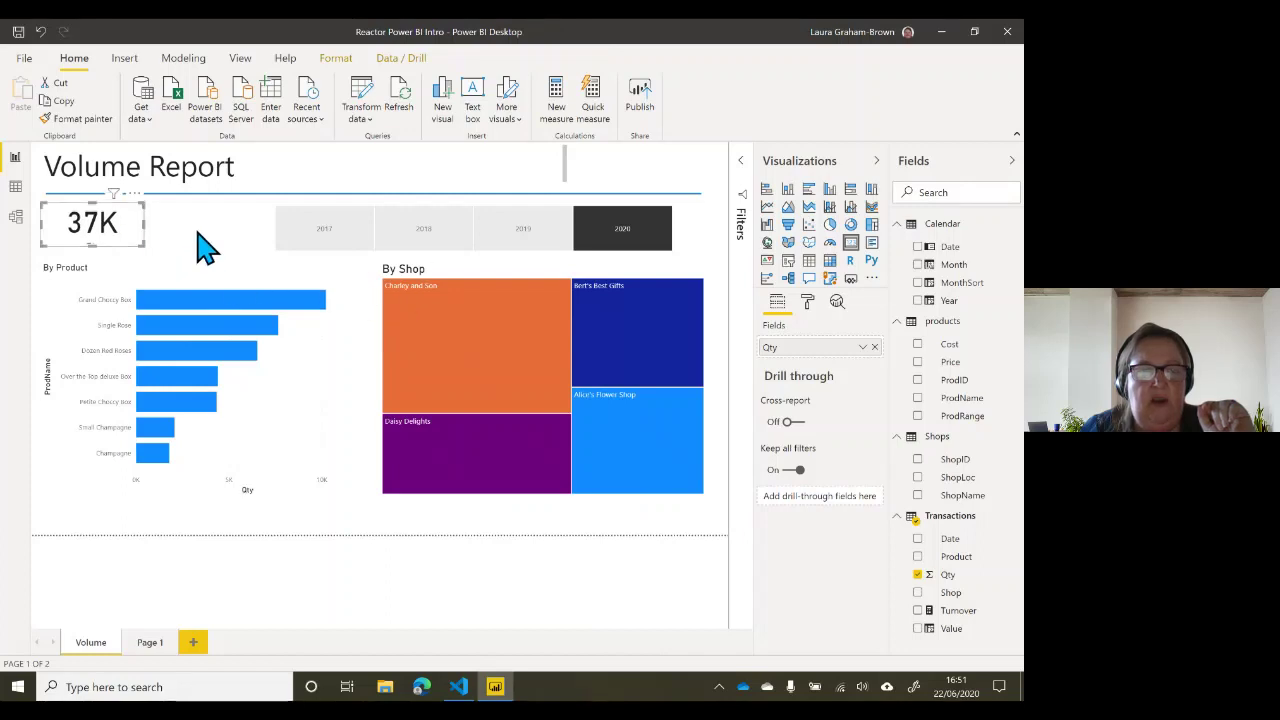
click(225, 270)
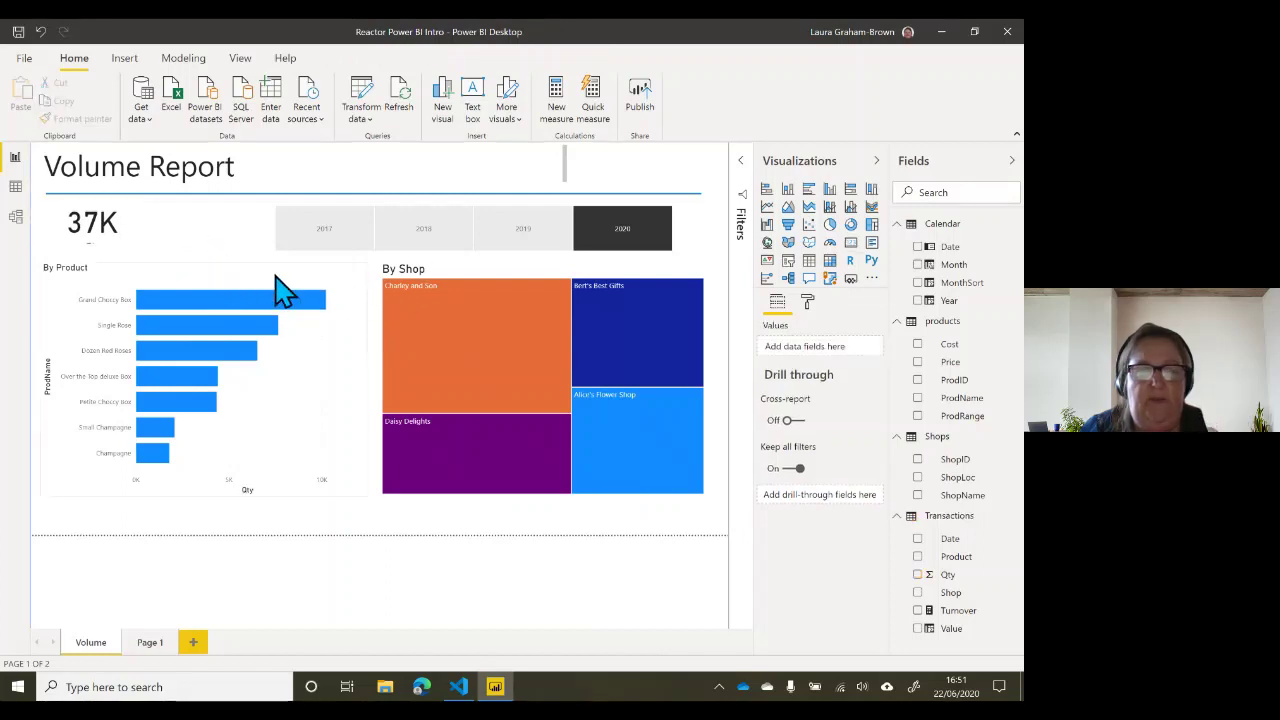
Step: Add a card showing Turnover between the quantity card and the Year slicer
click(852, 258)
drag(223, 214, 250, 209)
drag(289, 349, 271, 261)
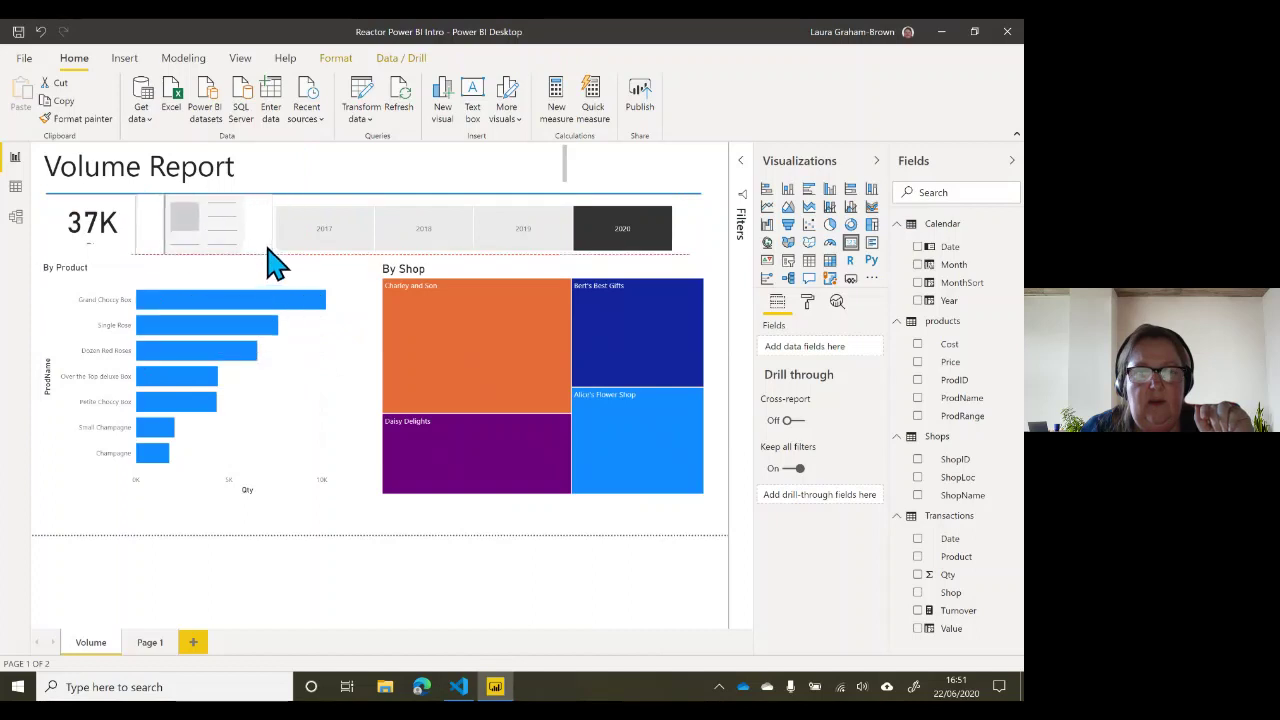
click(918, 610)
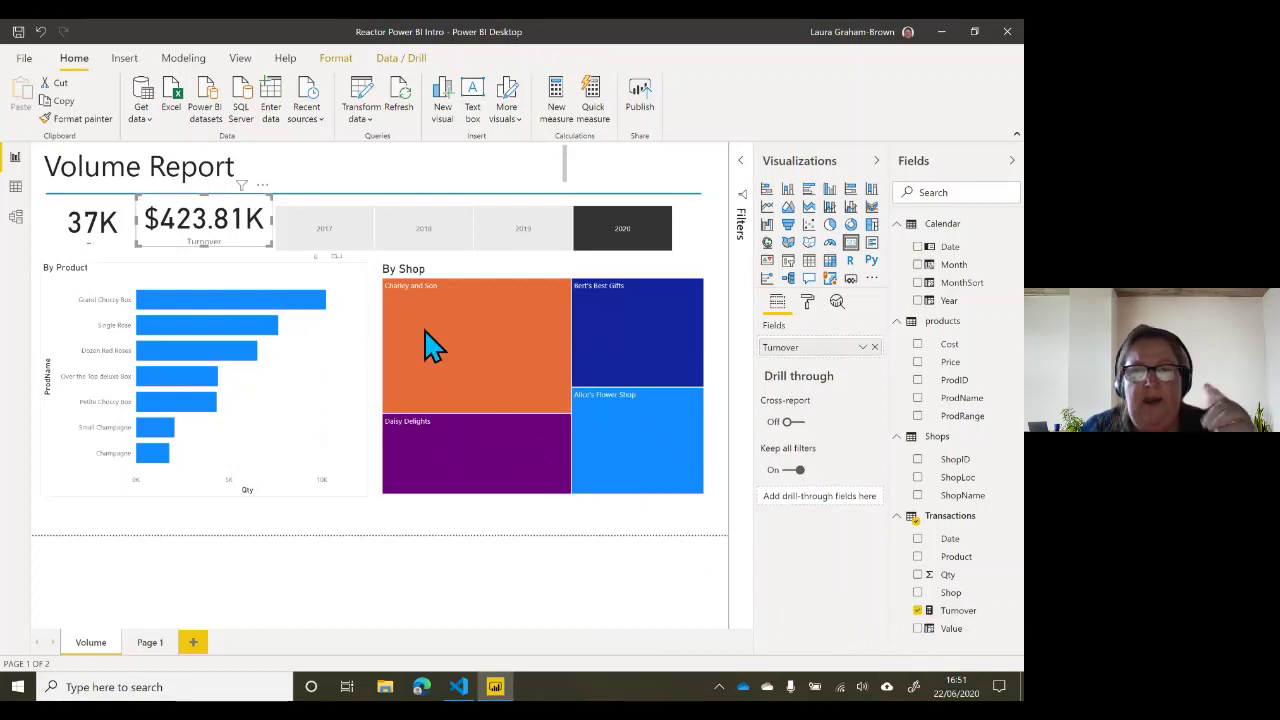
Step: Set the Turnover card's data label color to a light purple theme shade
click(808, 301)
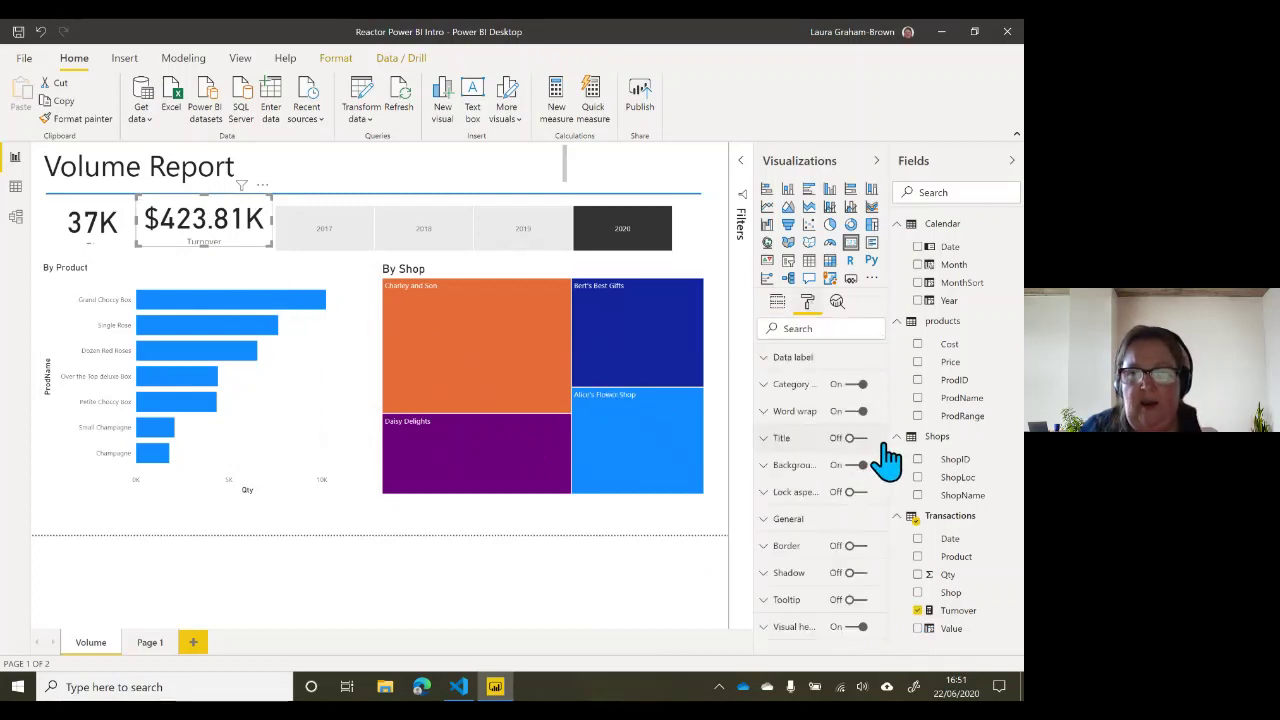
click(765, 360)
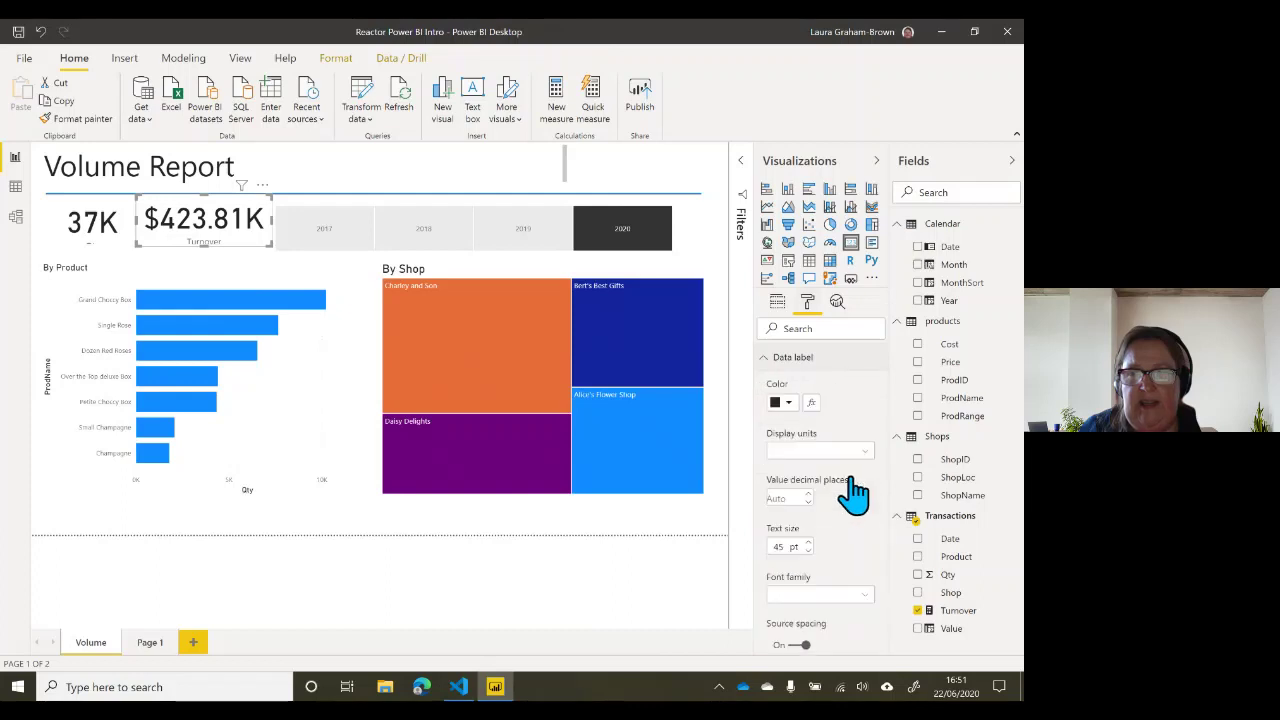
click(786, 404)
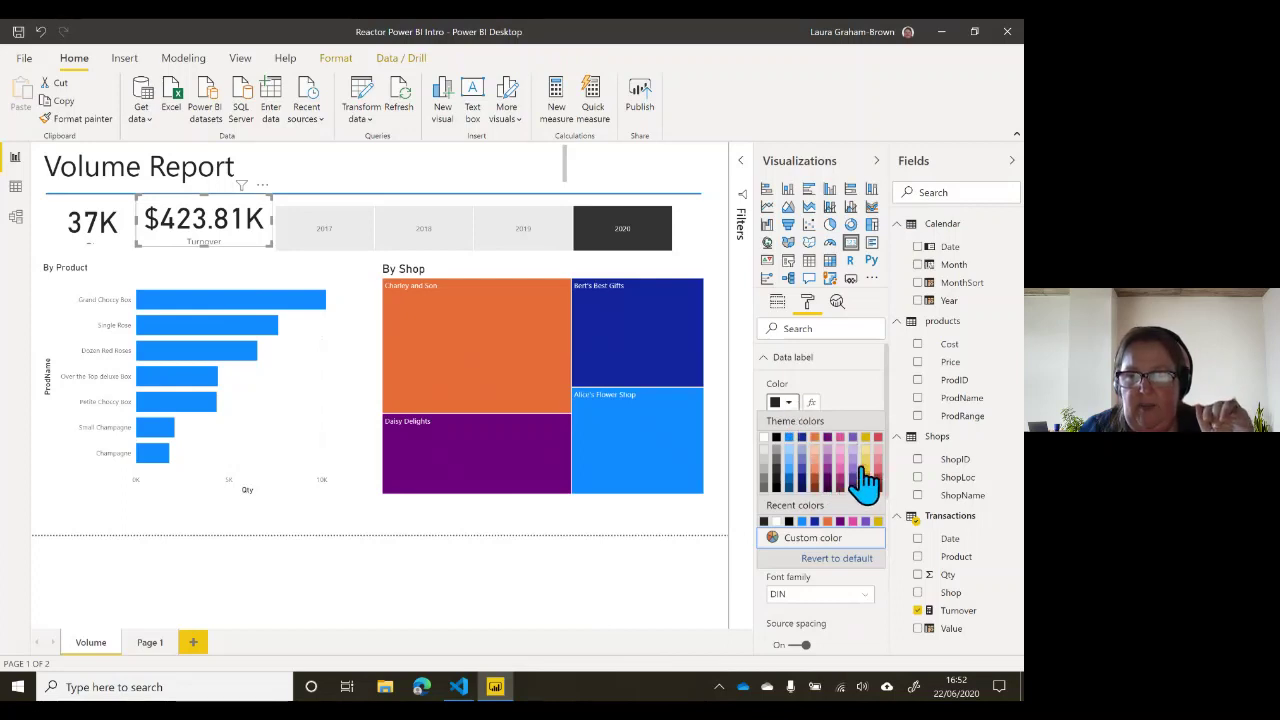
click(855, 459)
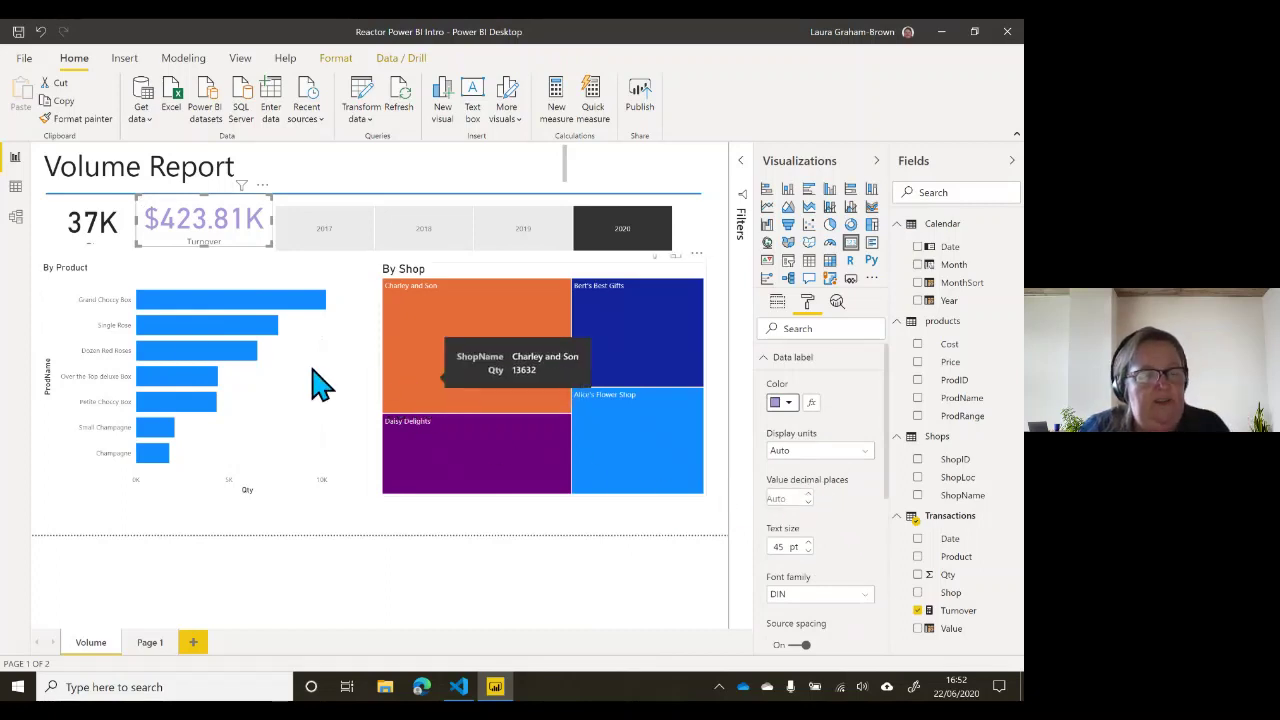
Step: Select the quantity and Turnover cards together and set their data label color to a dark orange theme shade
click(115, 244)
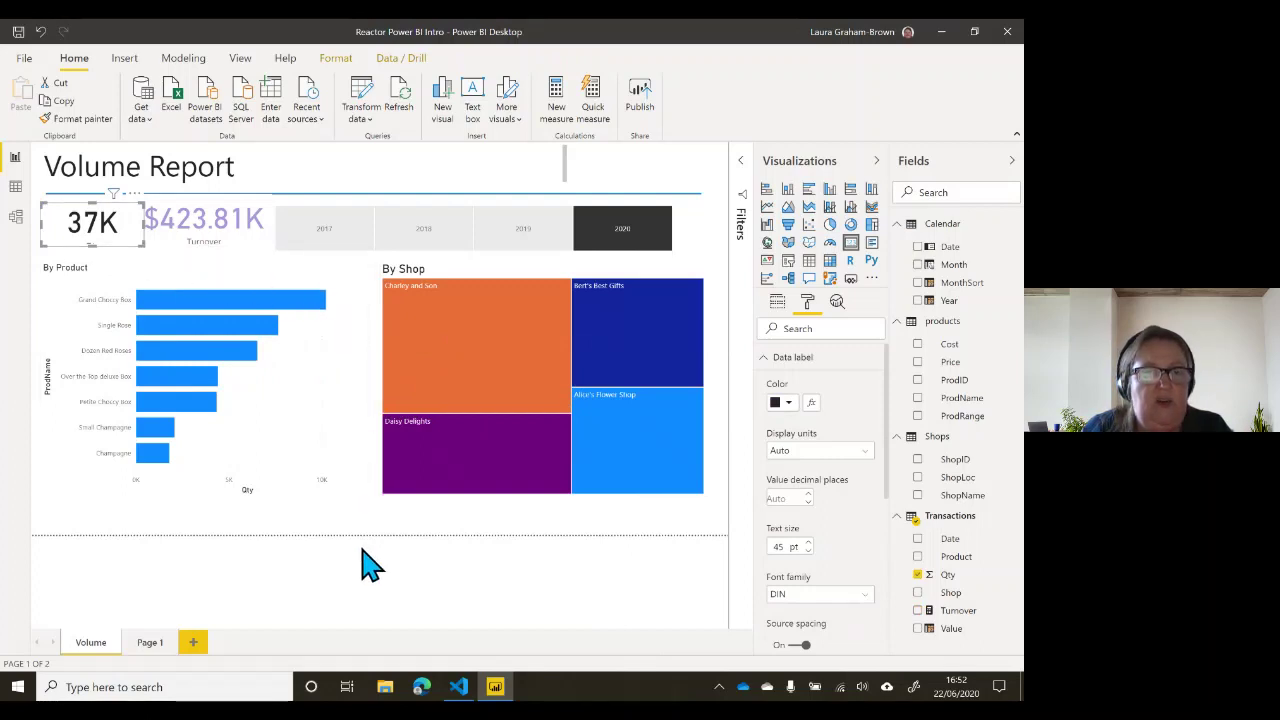
click(362, 582)
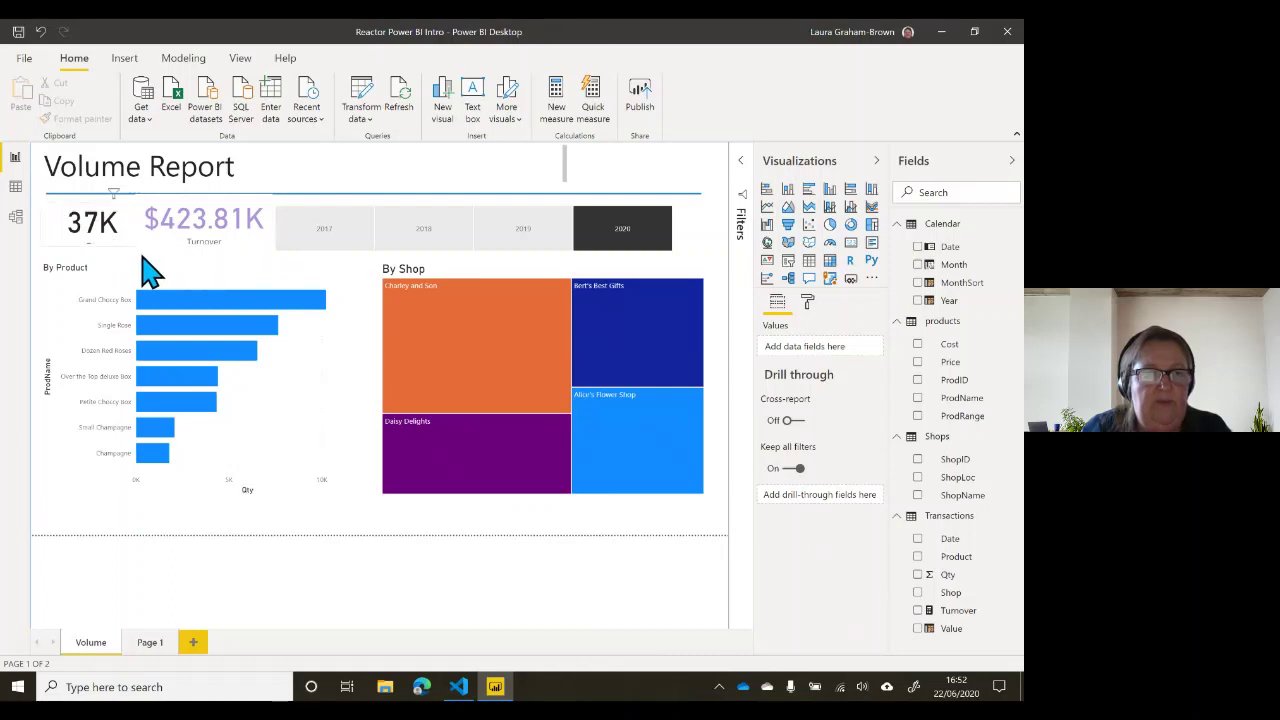
click(132, 244)
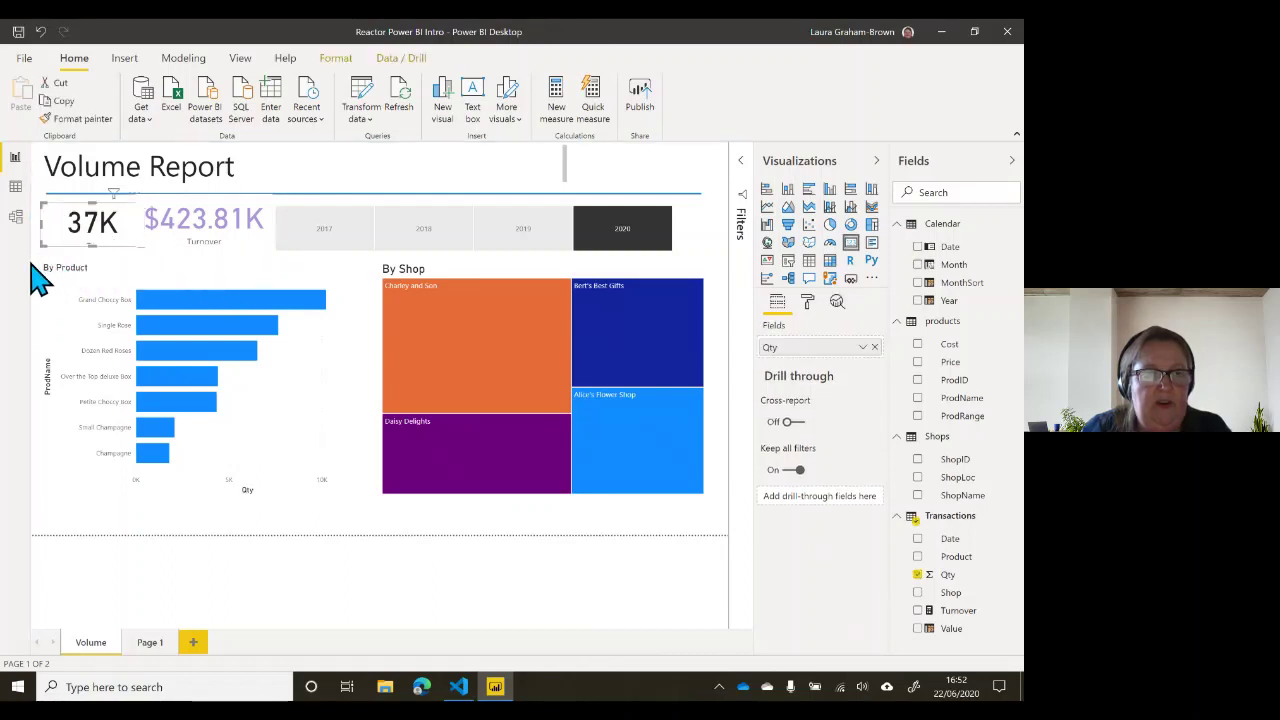
drag(35, 265, 336, 230)
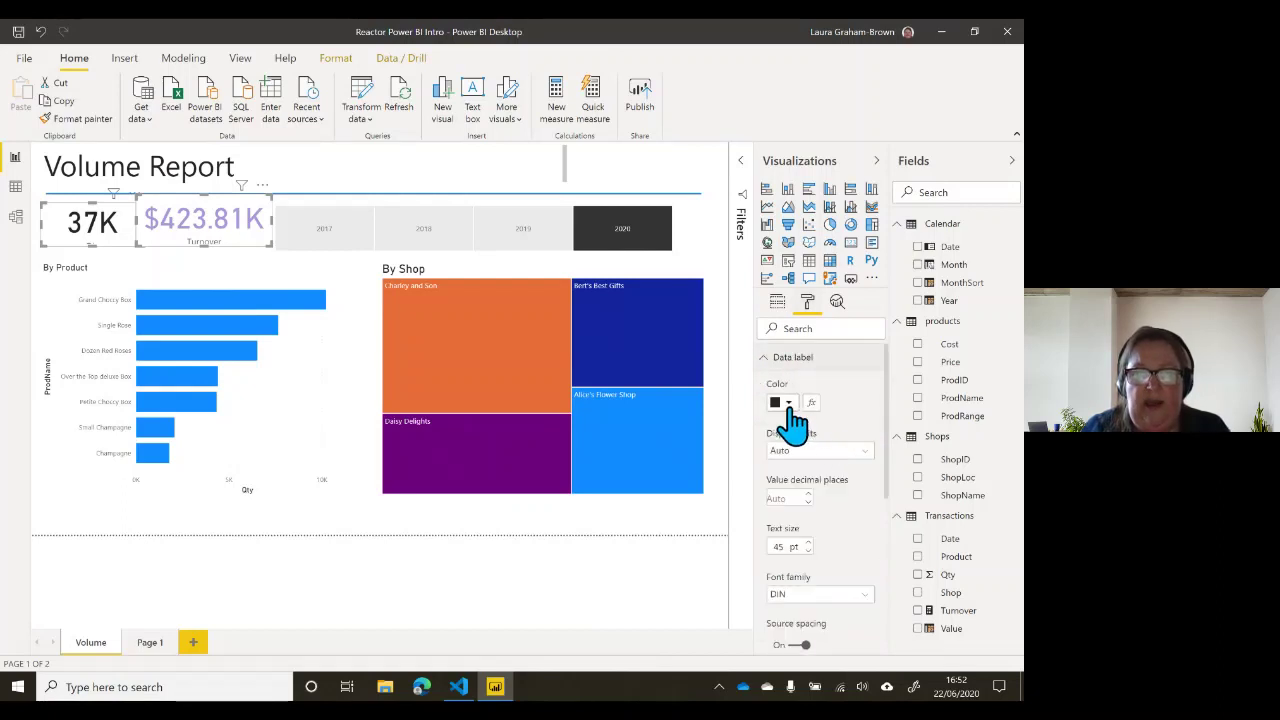
click(788, 403)
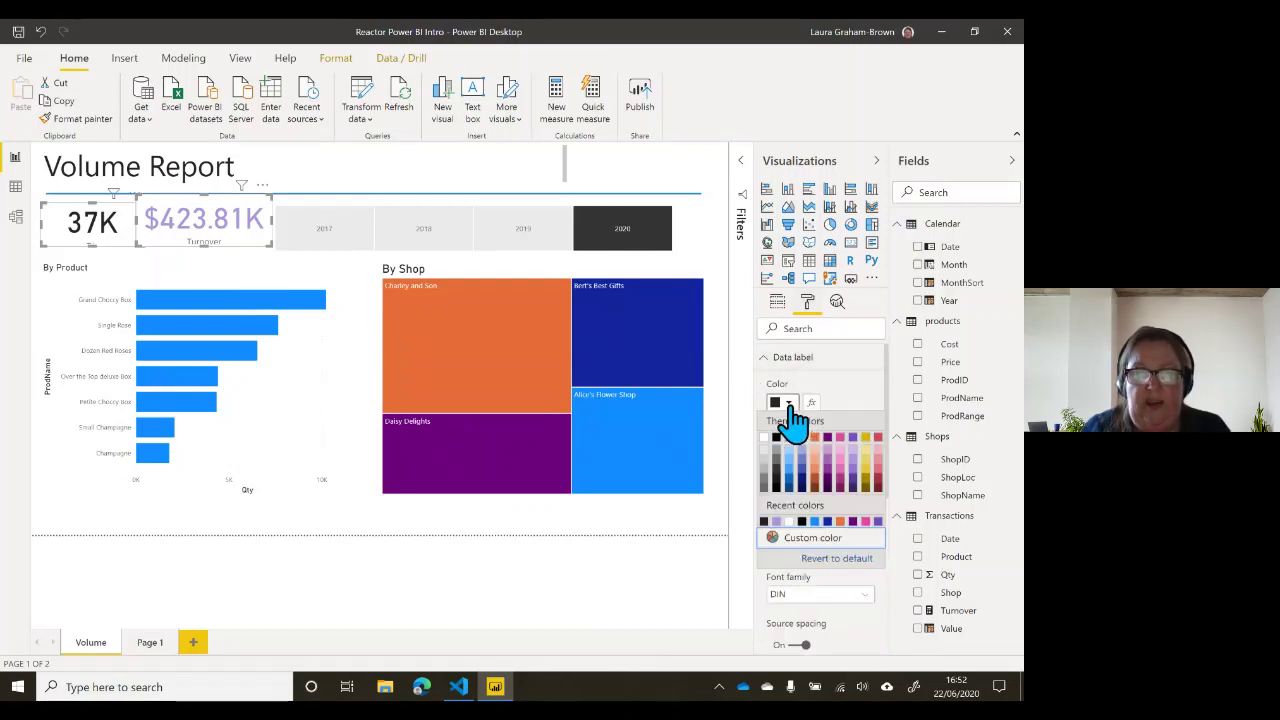
click(815, 482)
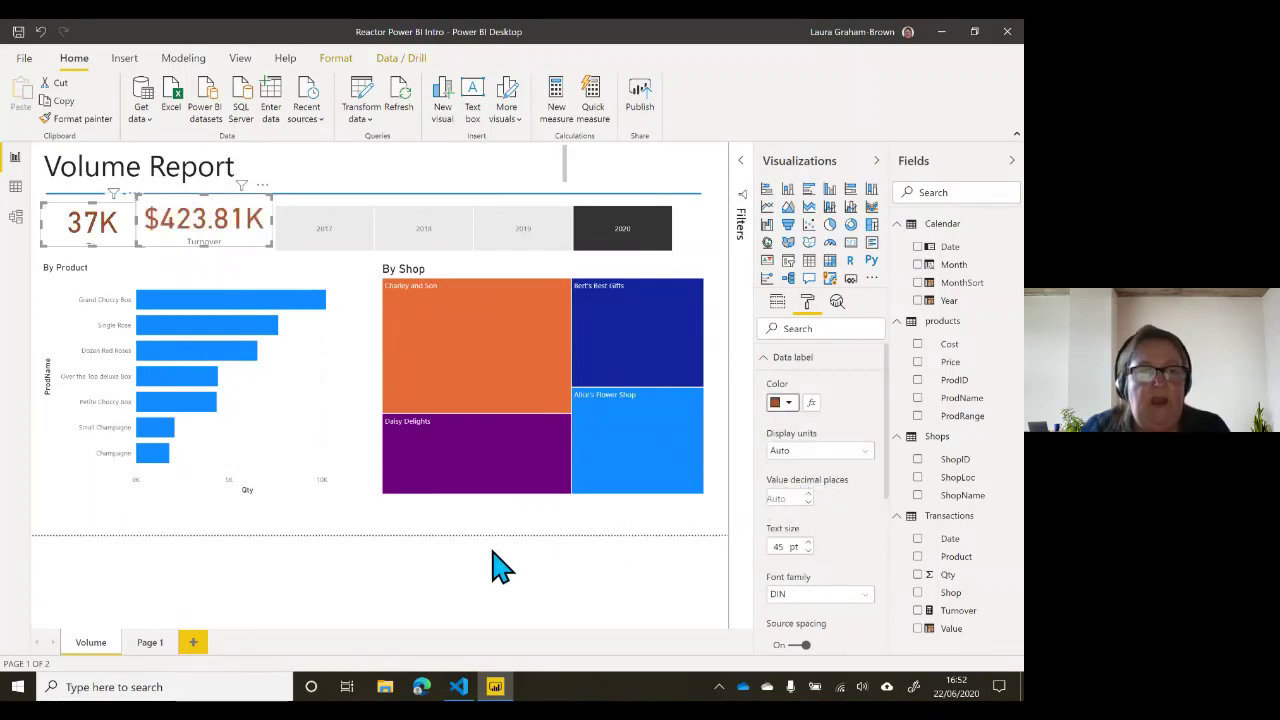
click(430, 541)
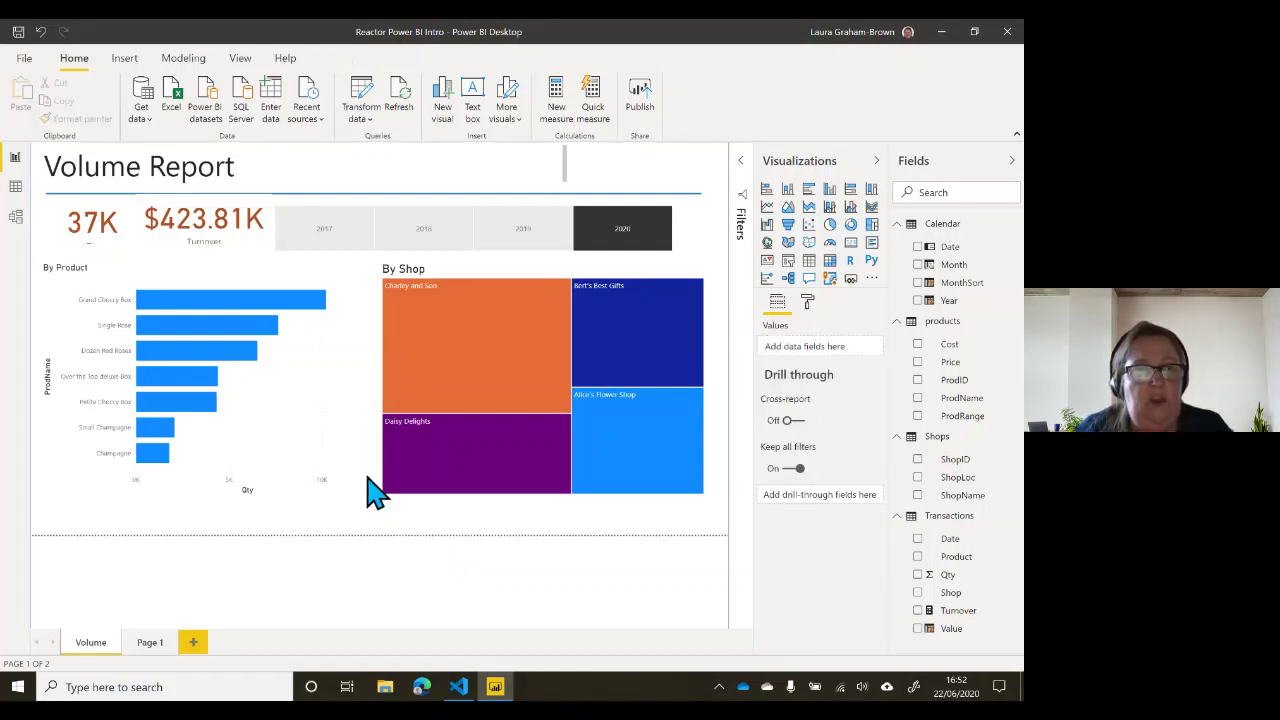
Step: Copy the By Shop treemap's formatting onto the By Product bar chart with the Format painter
click(242, 240)
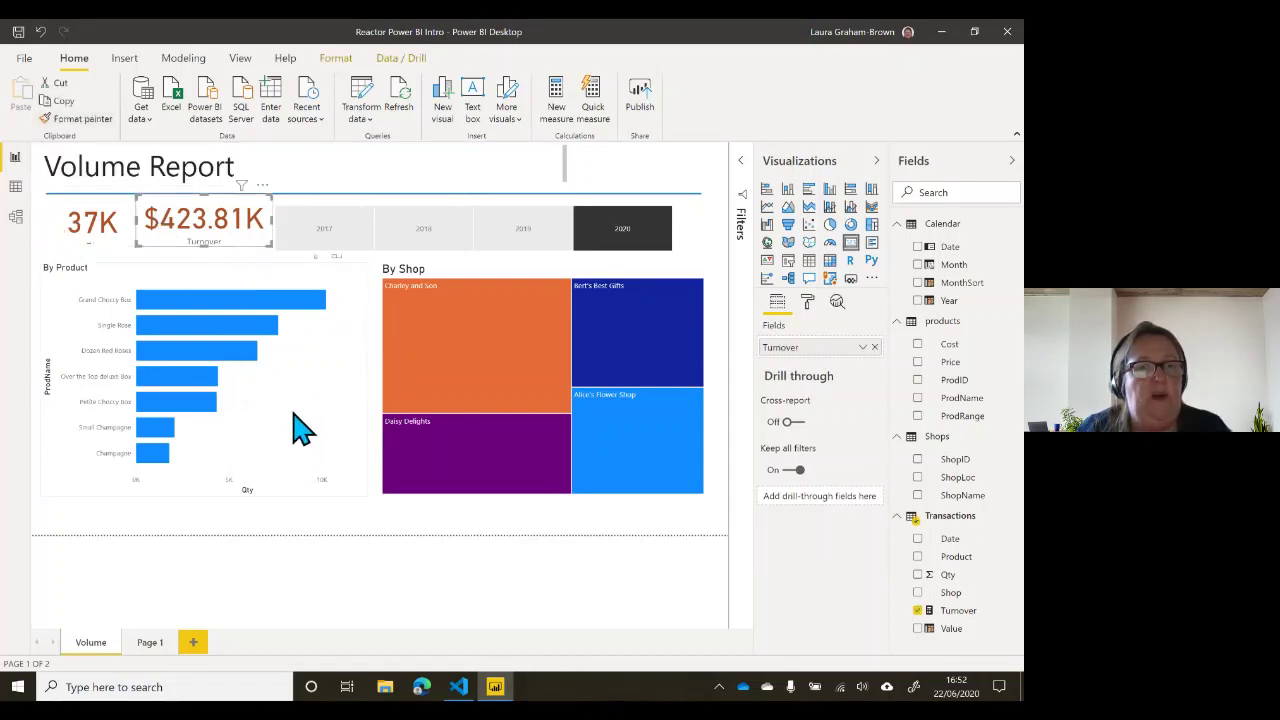
click(478, 285)
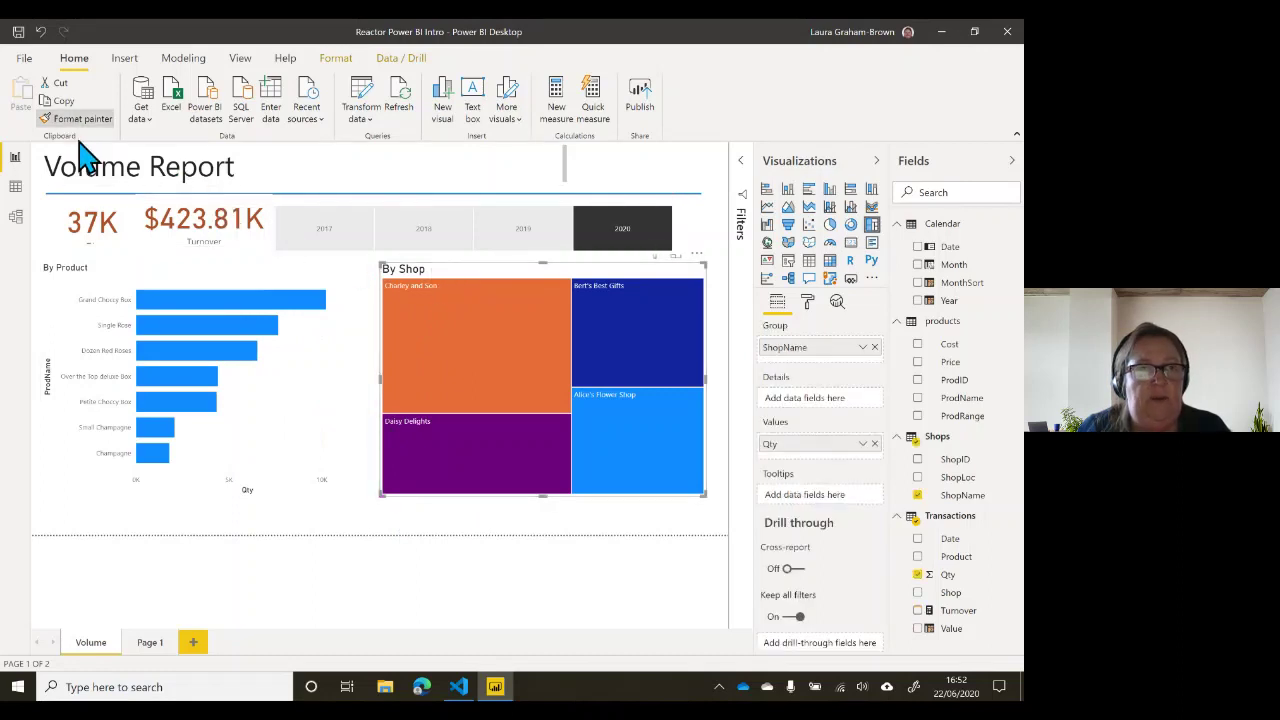
click(112, 272)
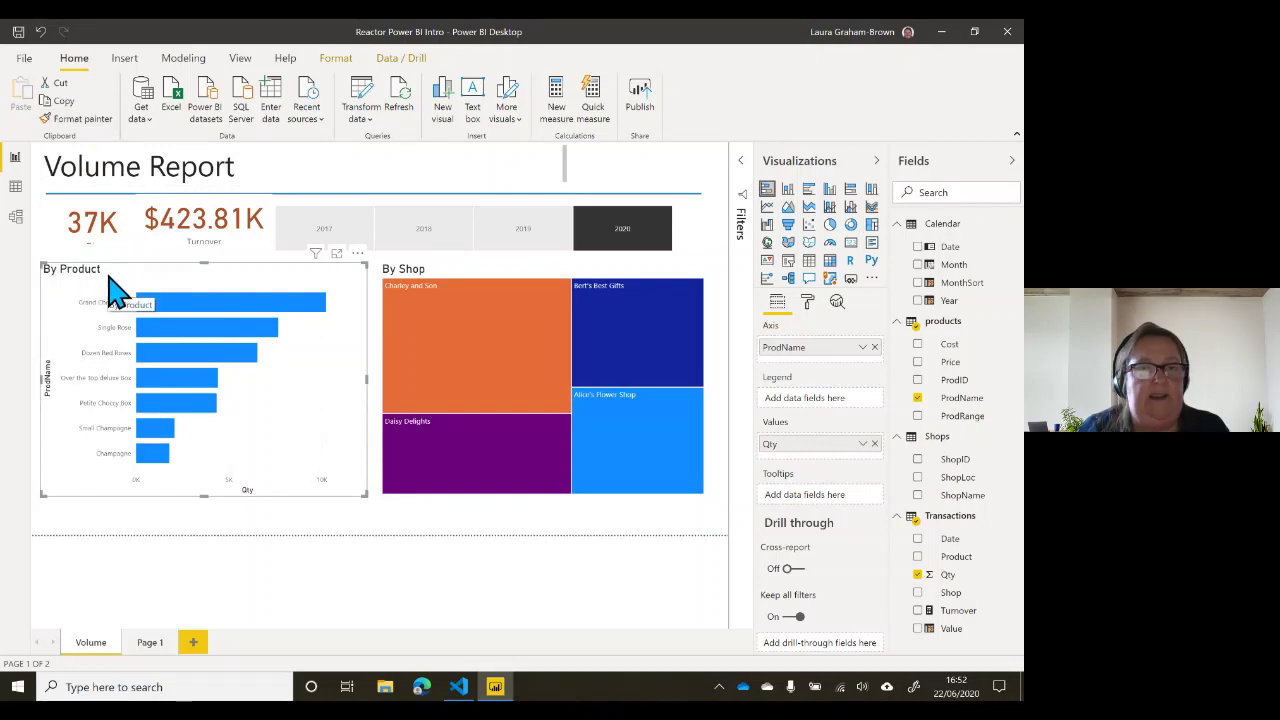
click(425, 533)
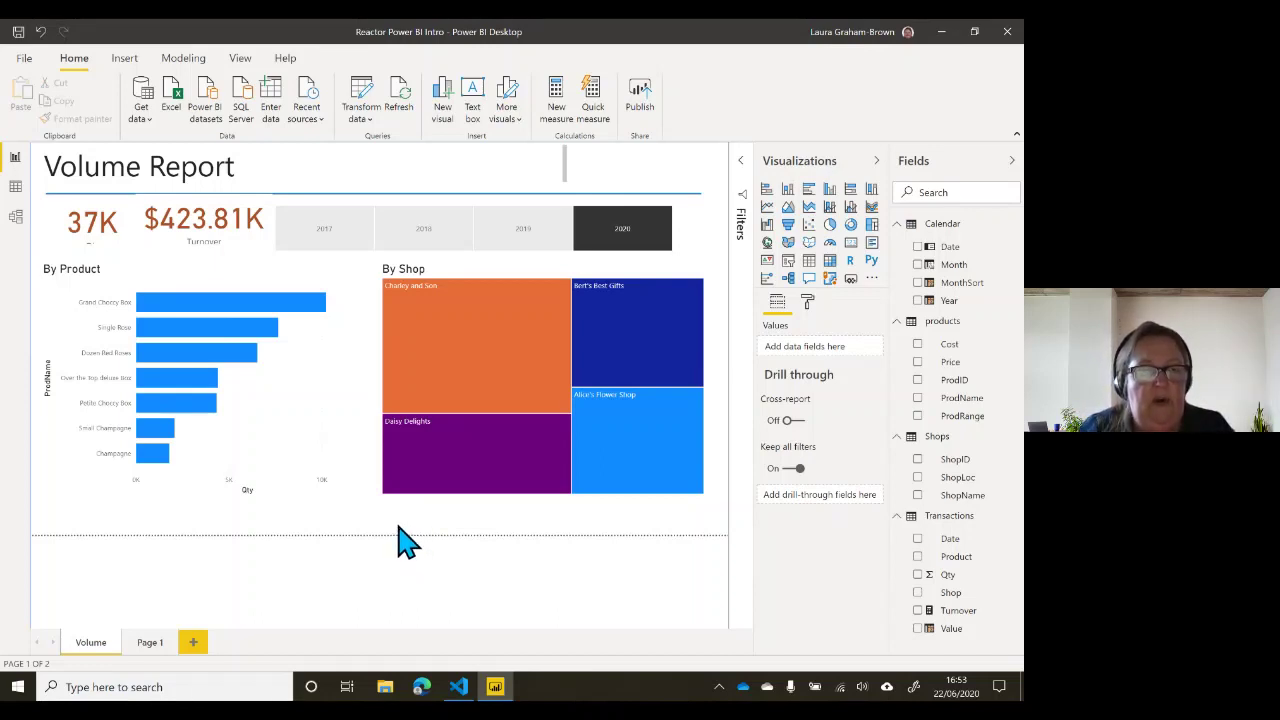
Step: Turn on Edit interactions with the By Product bar chart as the source visual
click(320, 420)
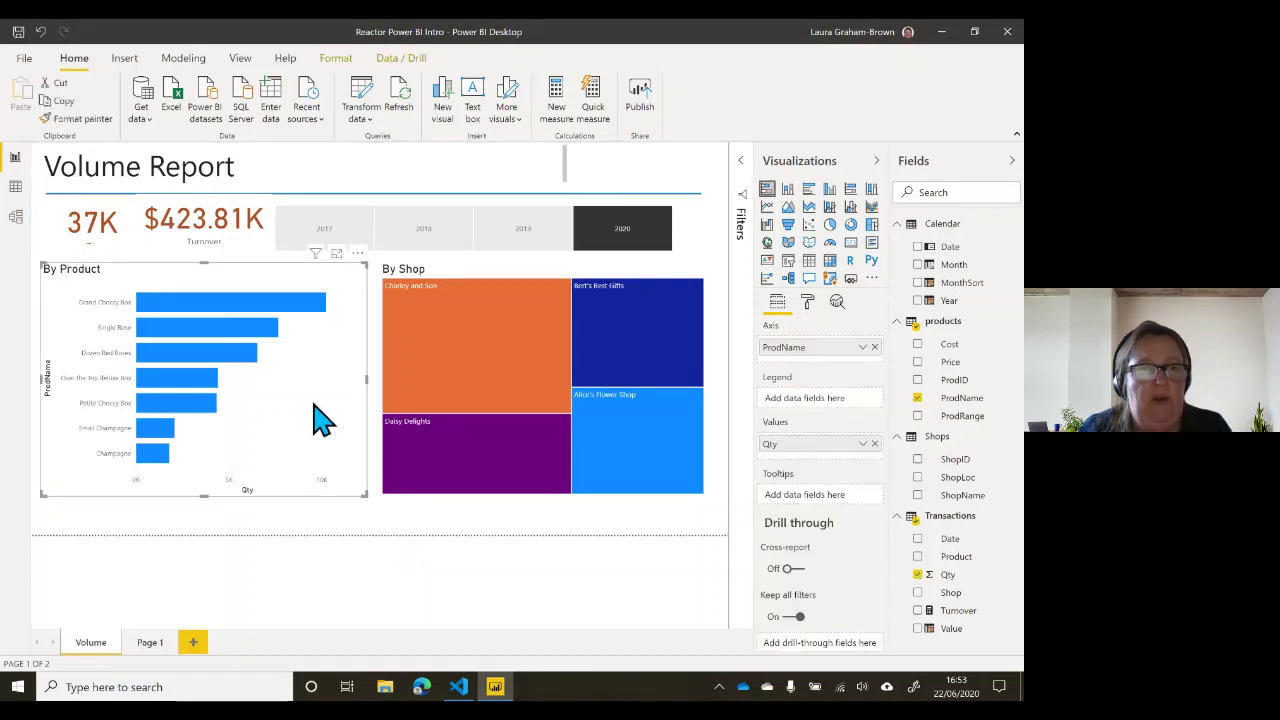
click(336, 60)
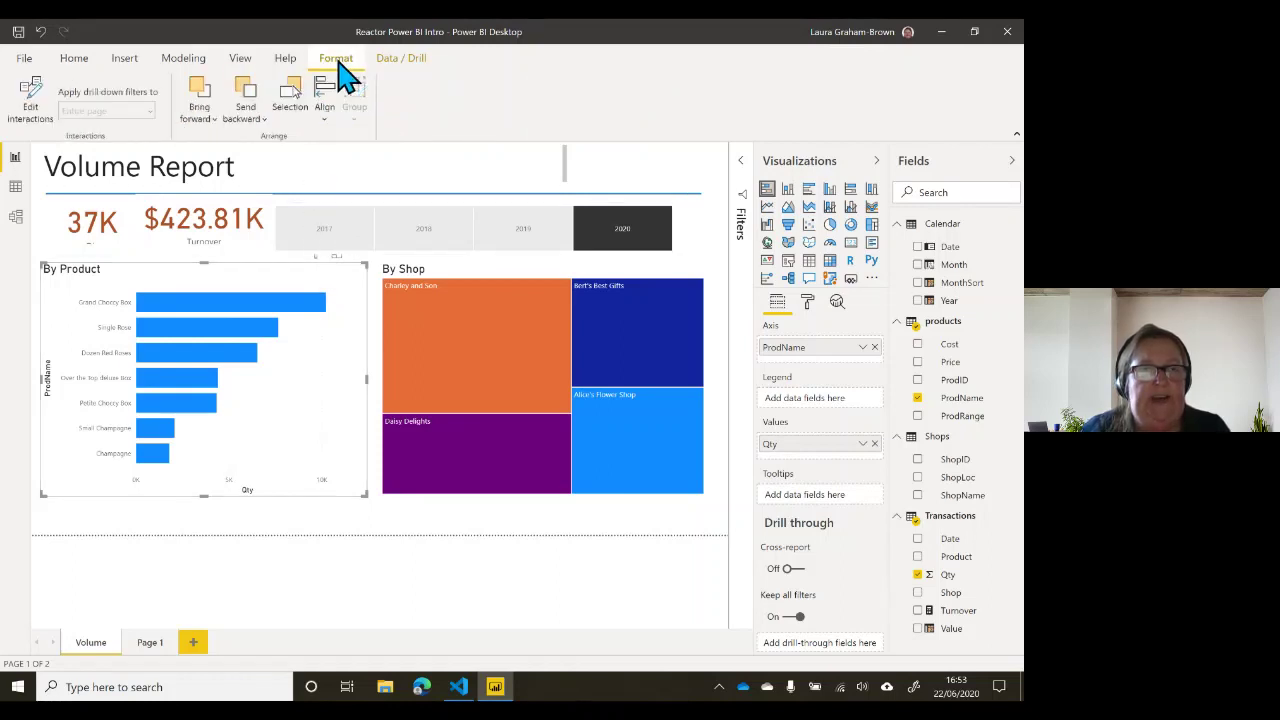
click(33, 115)
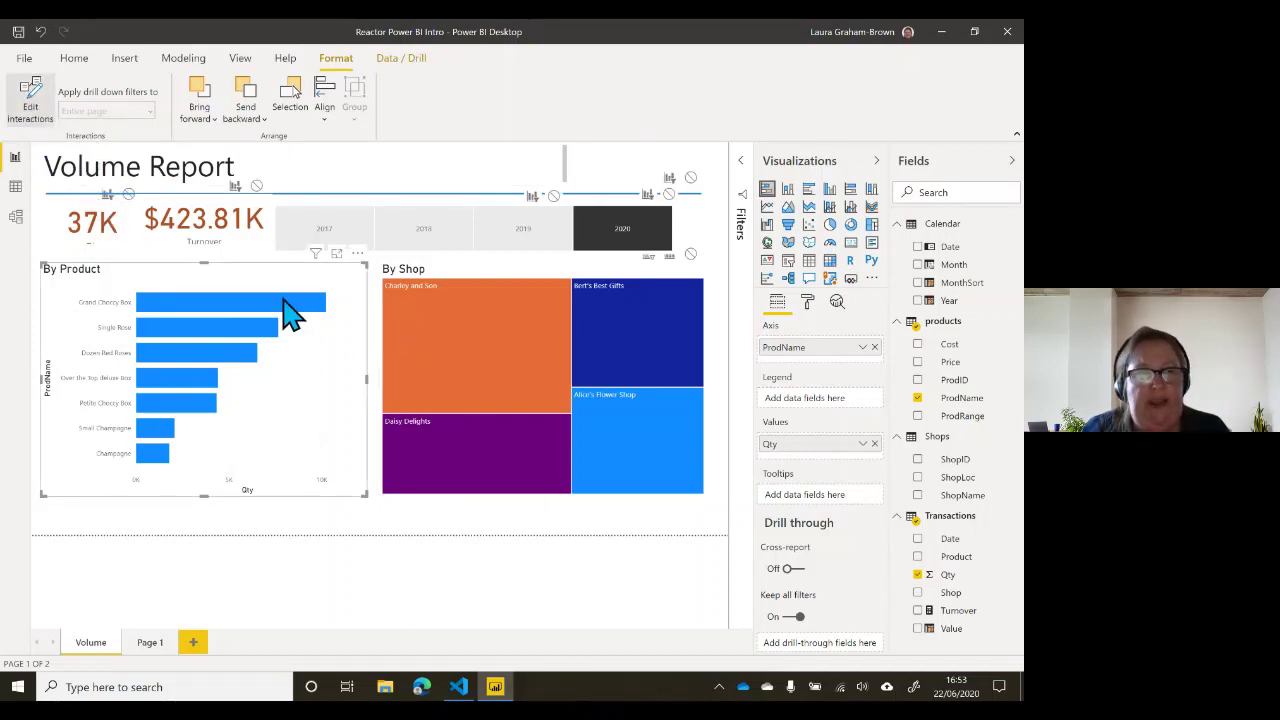
mouse_move(210, 298)
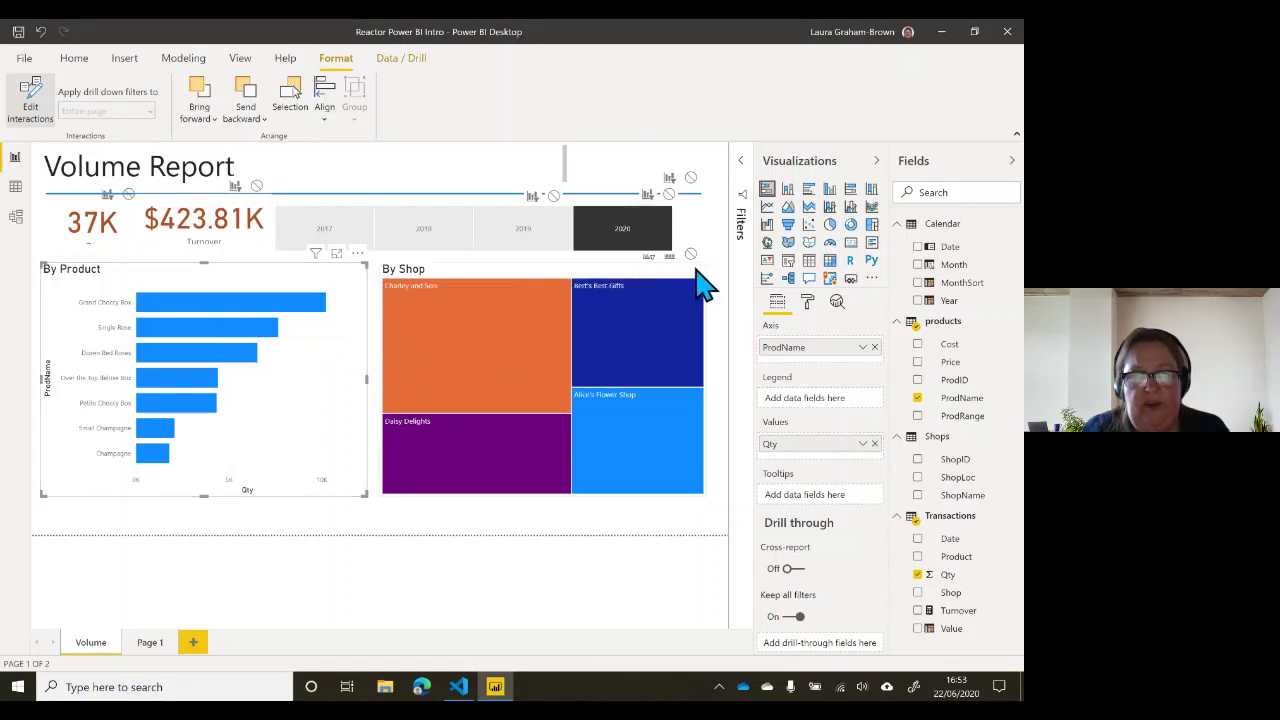
Step: Shorten the By Shop treemap from its upper edge and set the By Product chart's interaction with it to None
click(612, 285)
drag(703, 255, 716, 316)
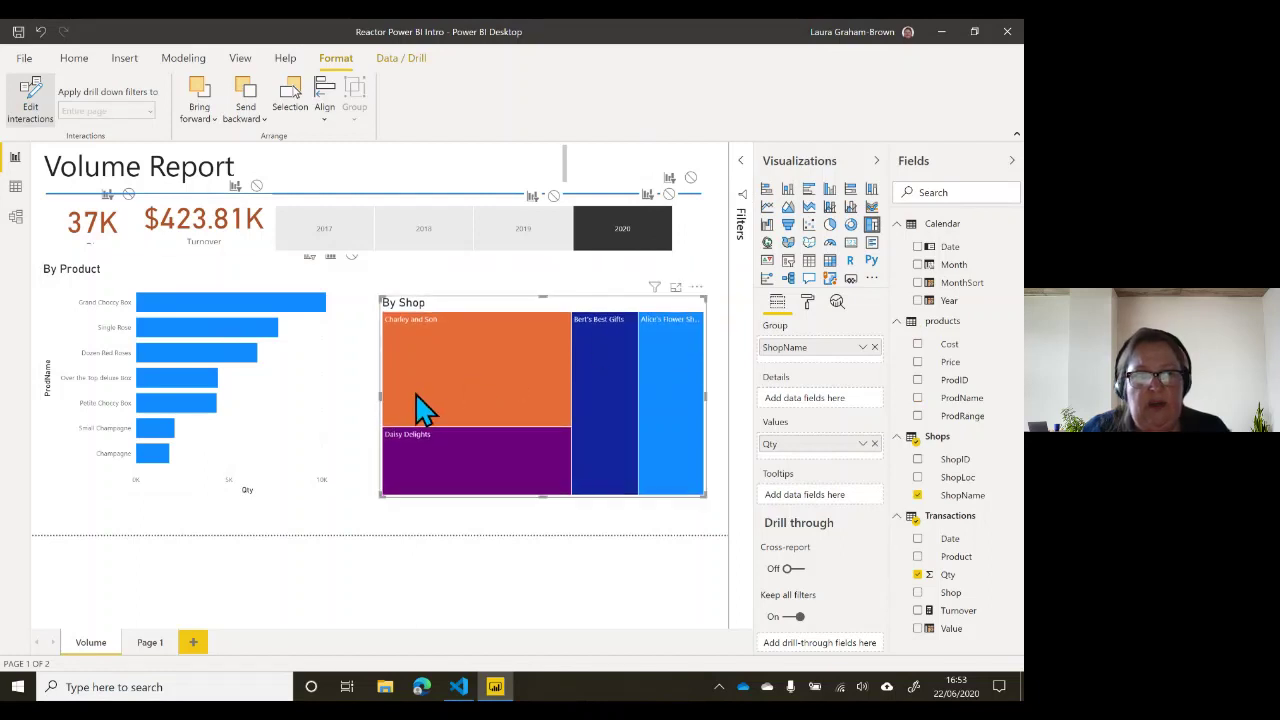
click(310, 440)
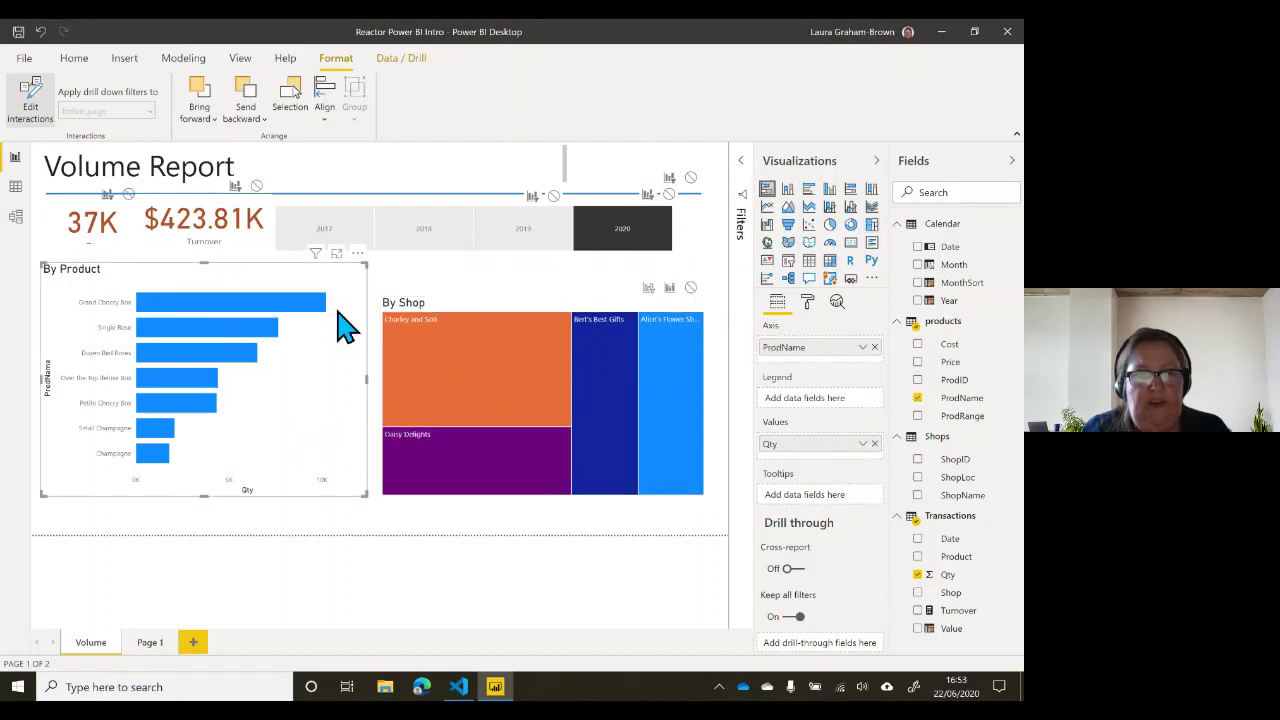
click(691, 289)
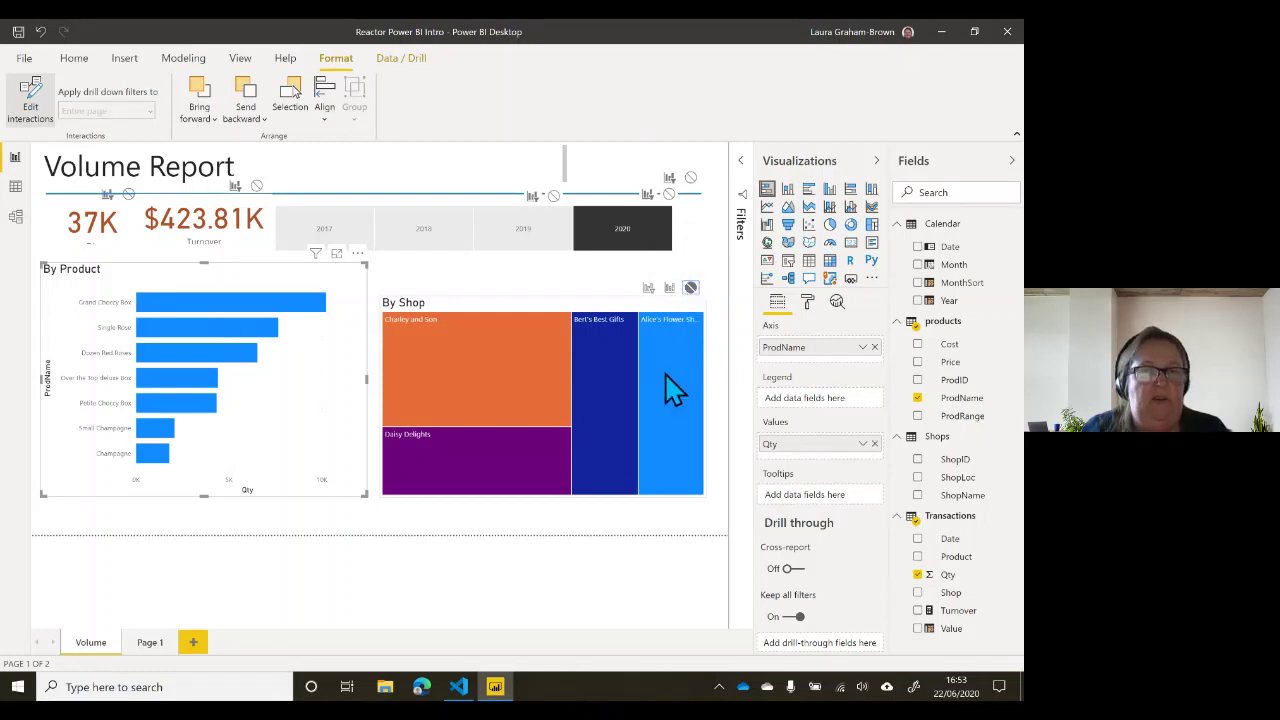
click(385, 508)
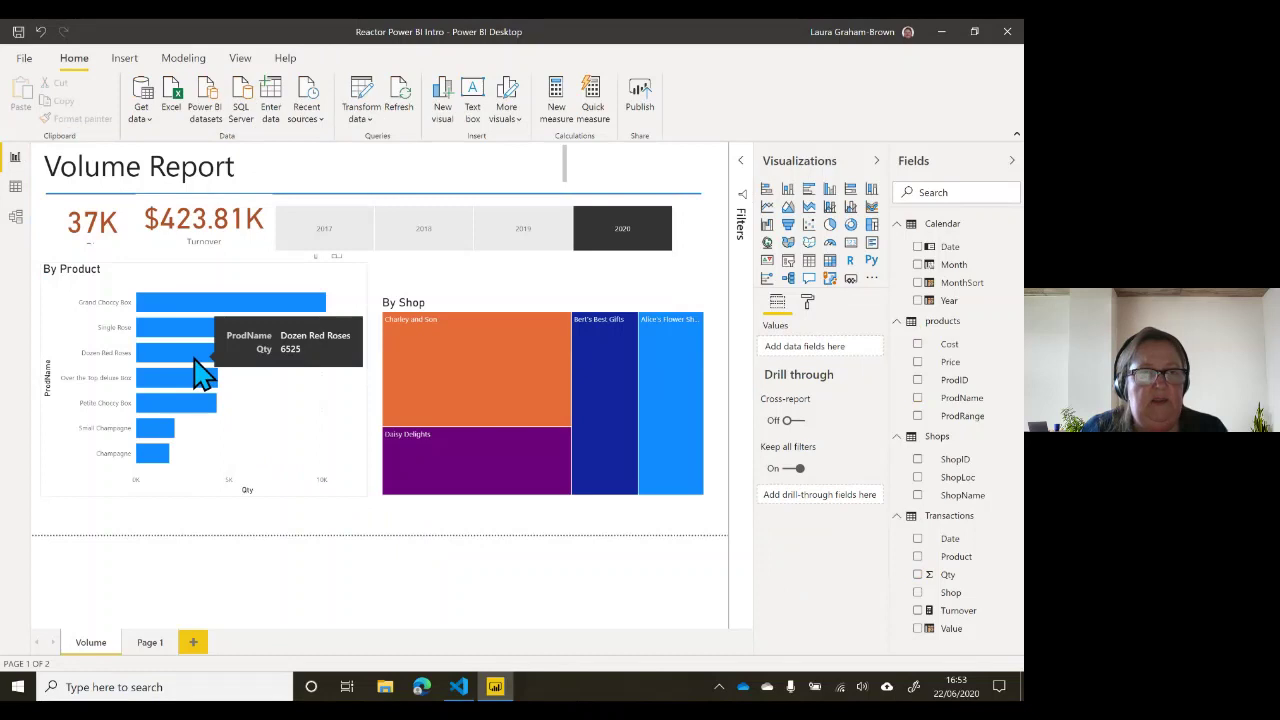
Step: Test the interactions by selecting Dozen Red Roses, Over the Top deluxe Box and Grand Choccy Box in the By Product chart
click(195, 358)
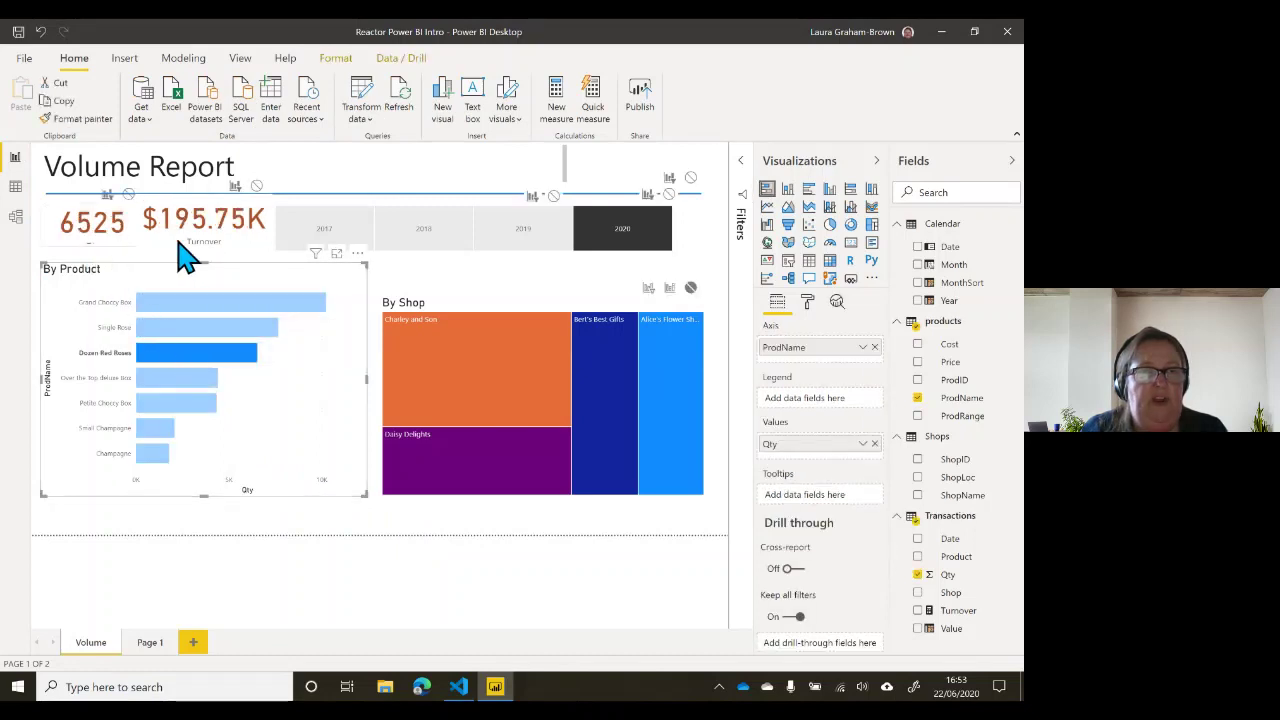
click(175, 378)
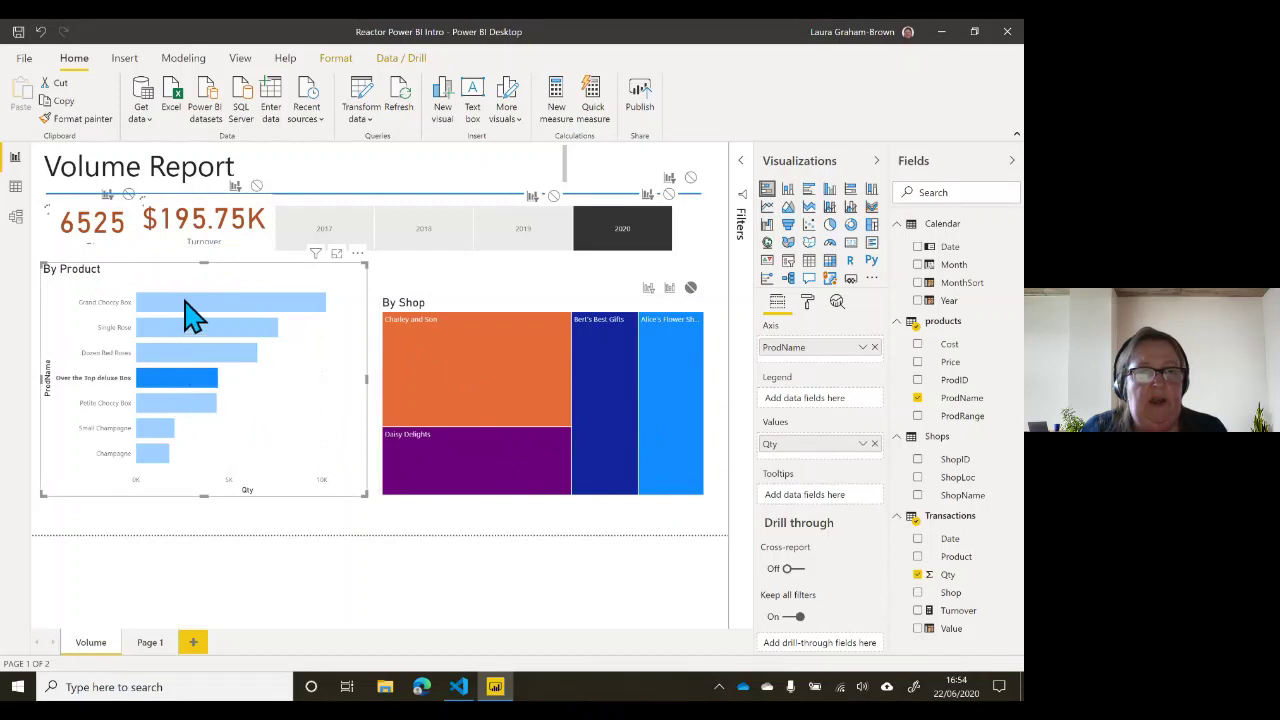
click(195, 314)
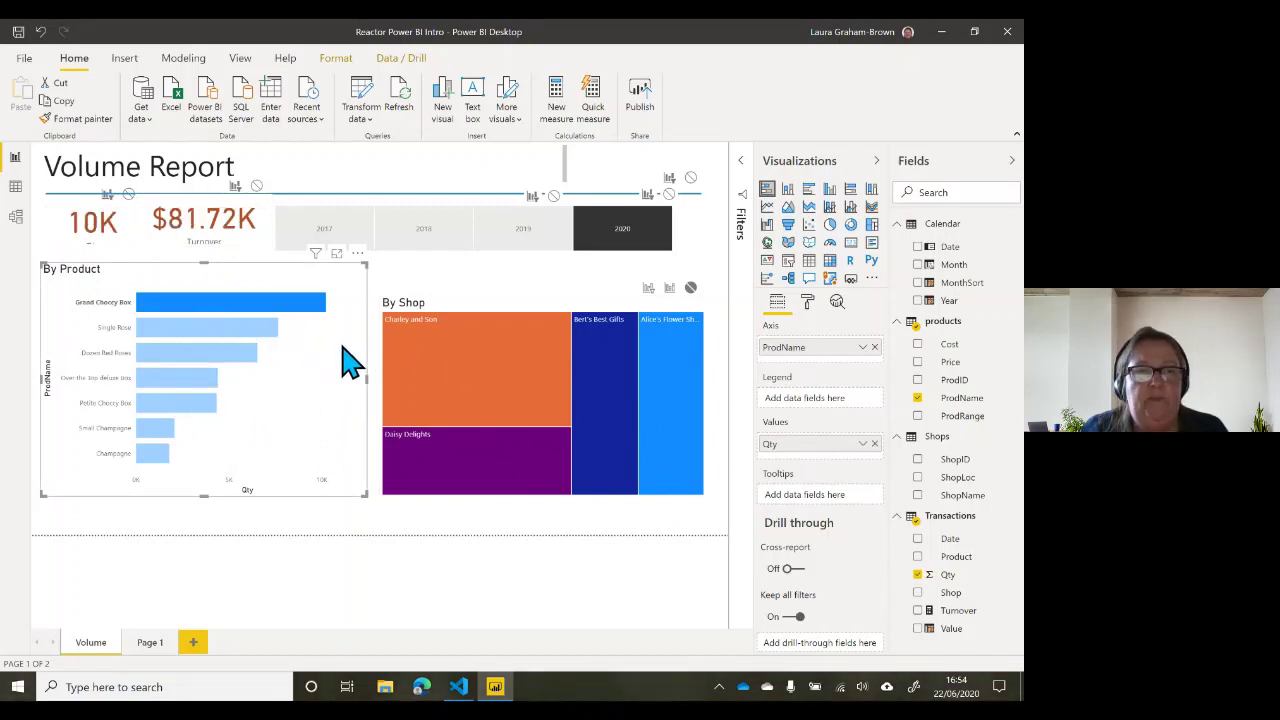
Step: Try the Highlight interaction from By Product to the By Shop treemap, set it to Filter, and test it with Champagne
click(669, 289)
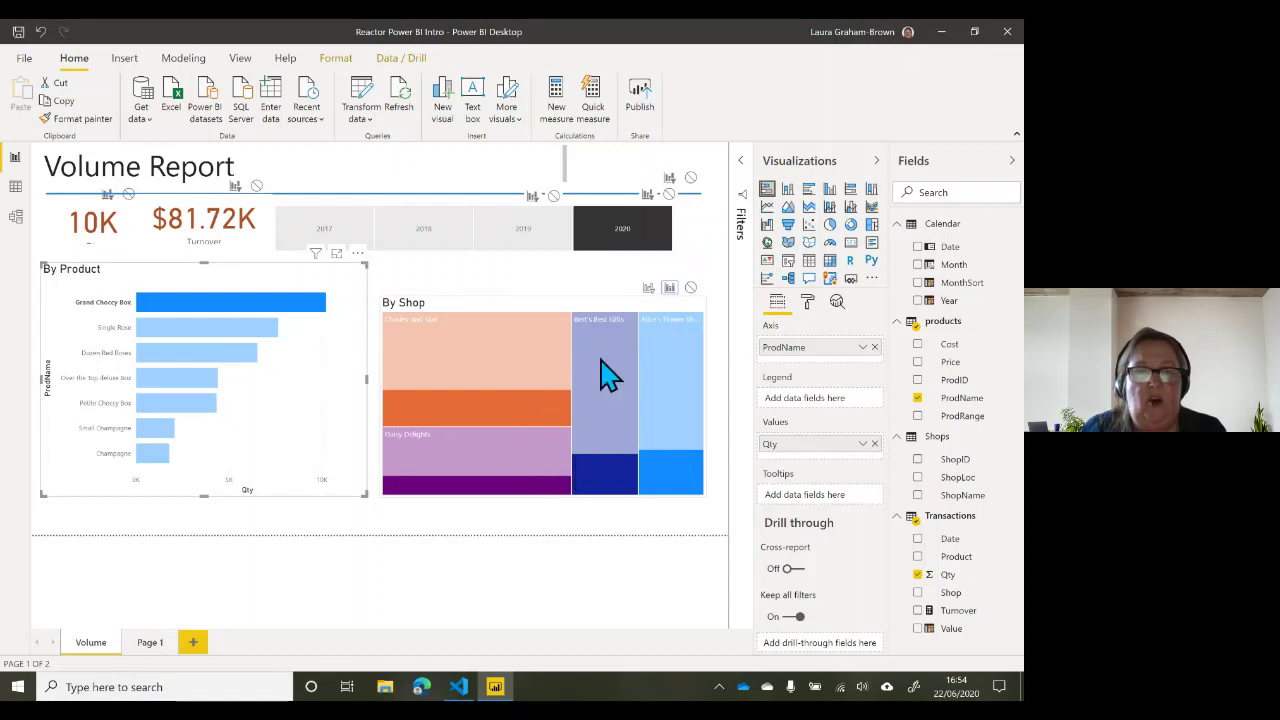
click(648, 289)
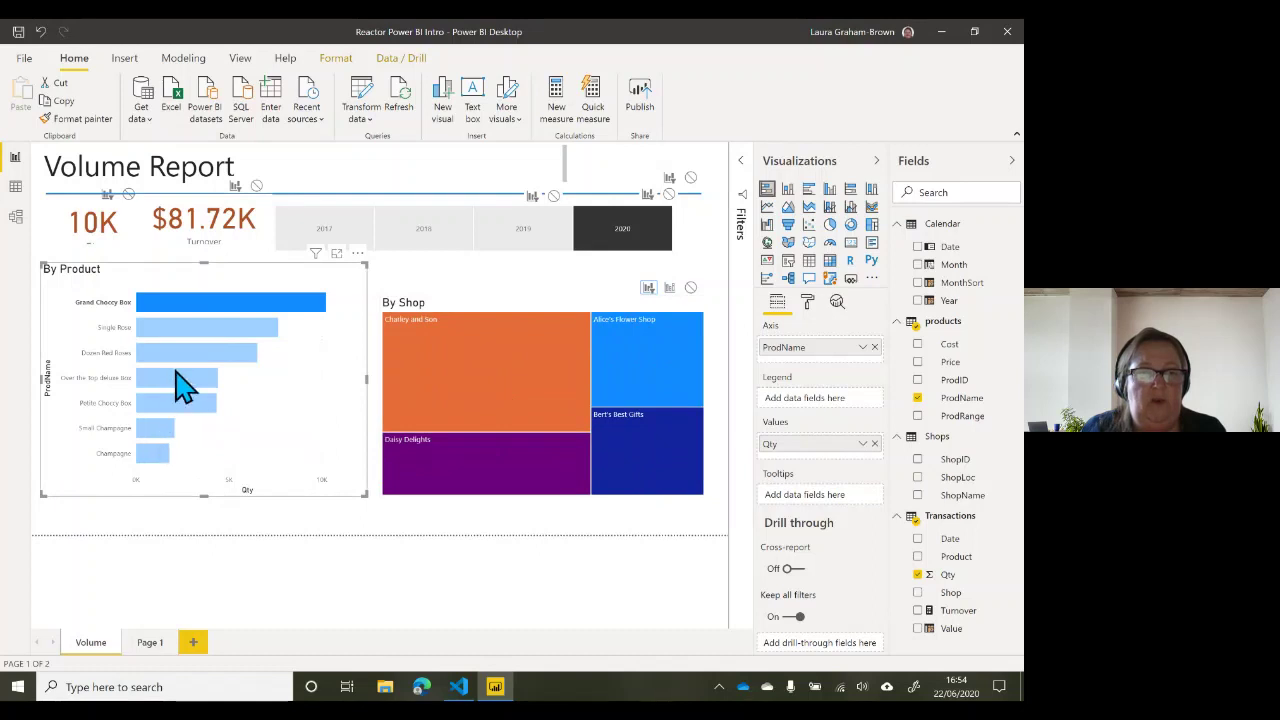
click(153, 457)
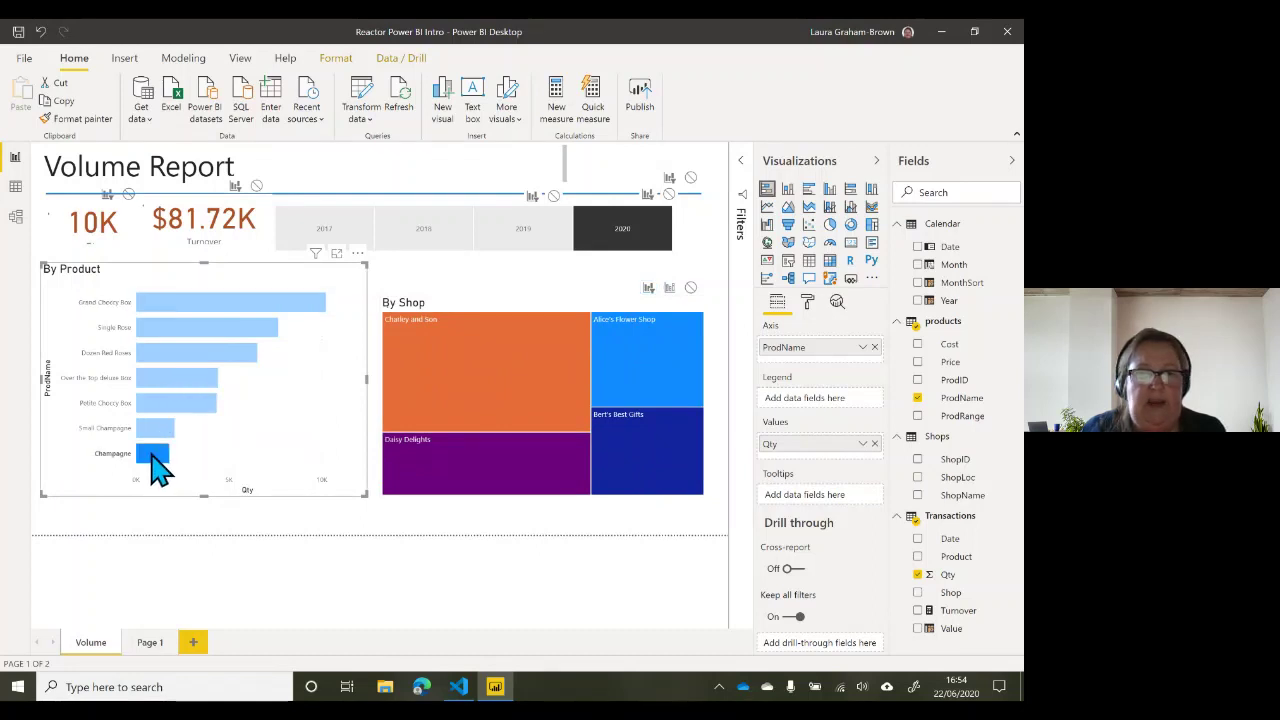
Step: Set the Year slicer to 2019 and clear the Champagne selection in the By Product chart
click(522, 244)
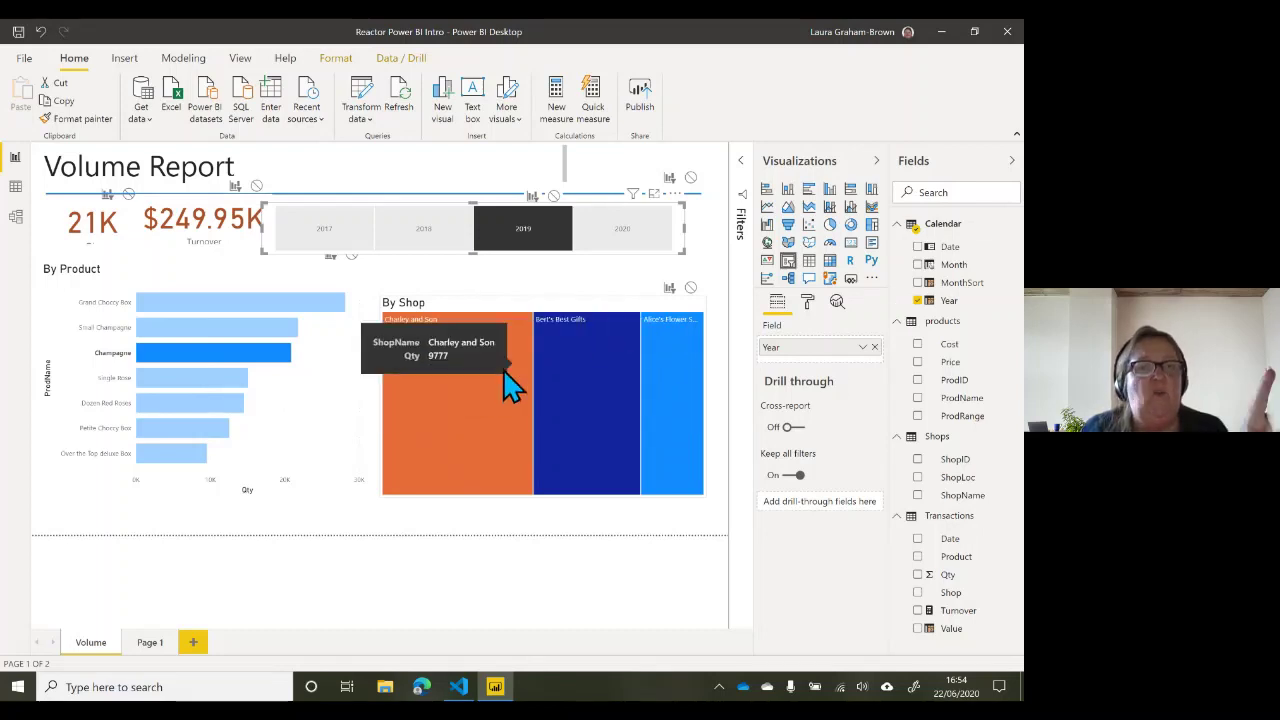
click(248, 364)
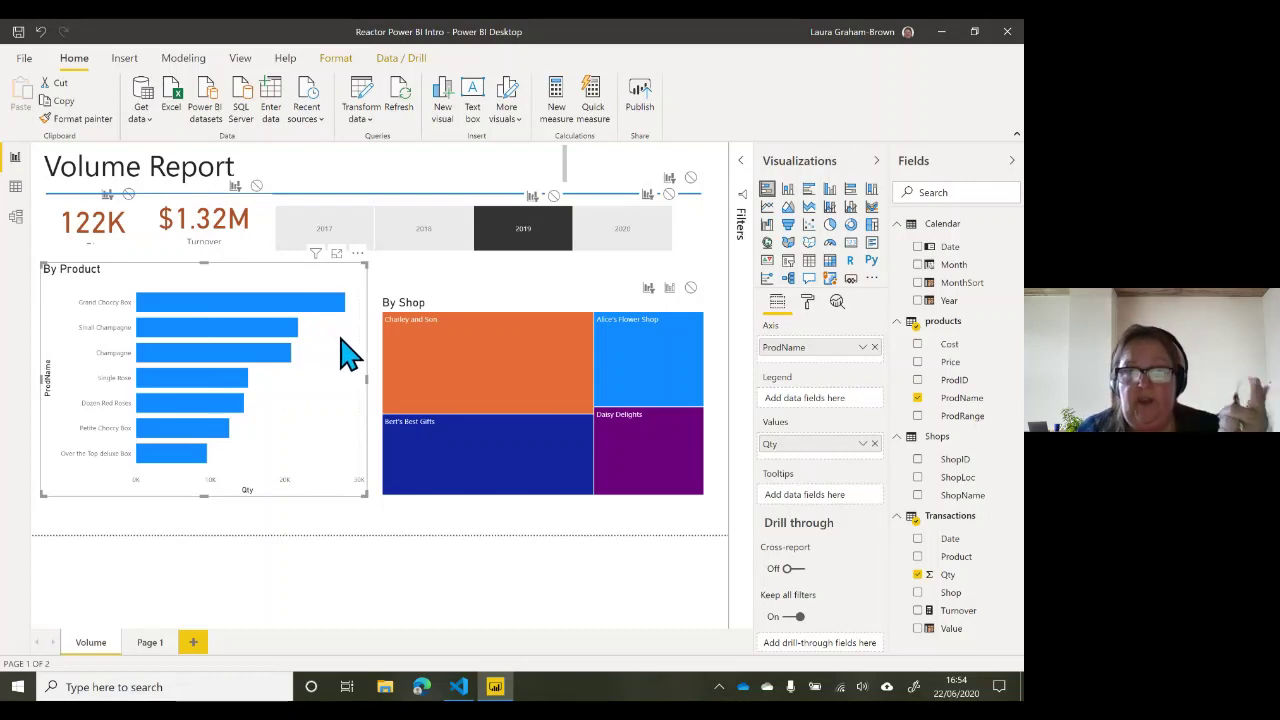
click(412, 540)
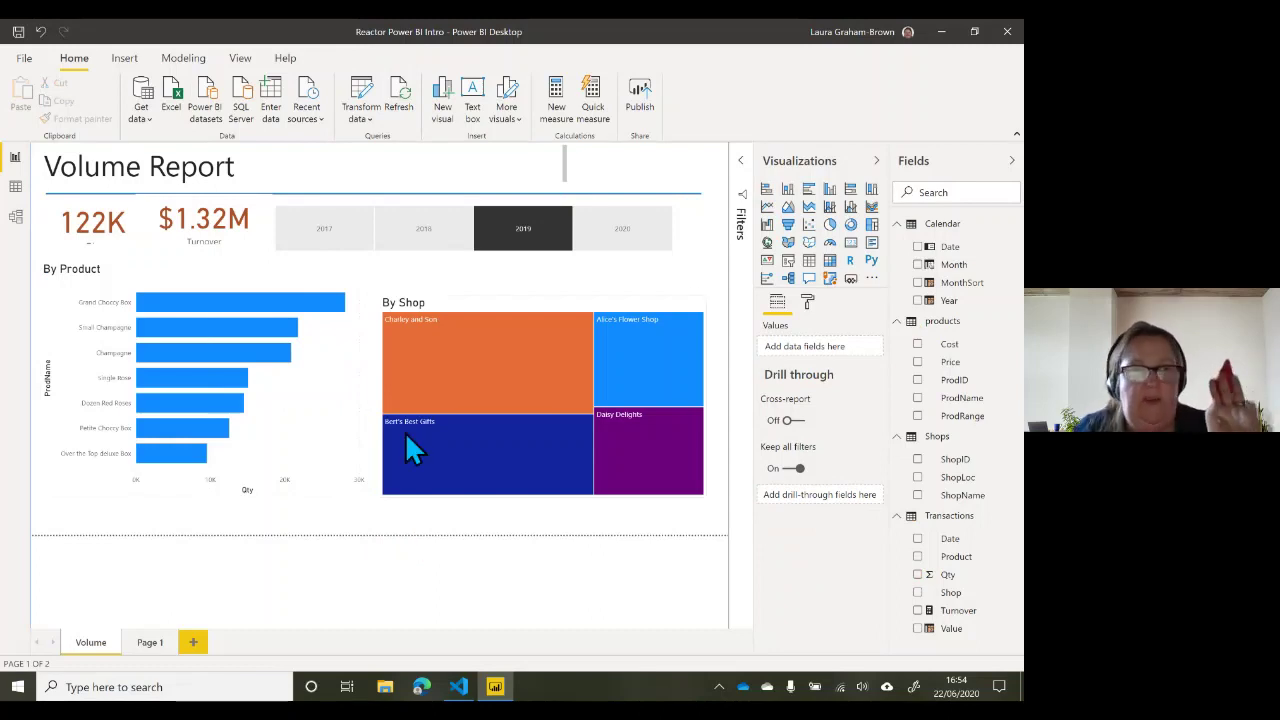
Step: Move the Turnover card slightly down on the Volume page, view Page 1, and return to Volume
click(257, 265)
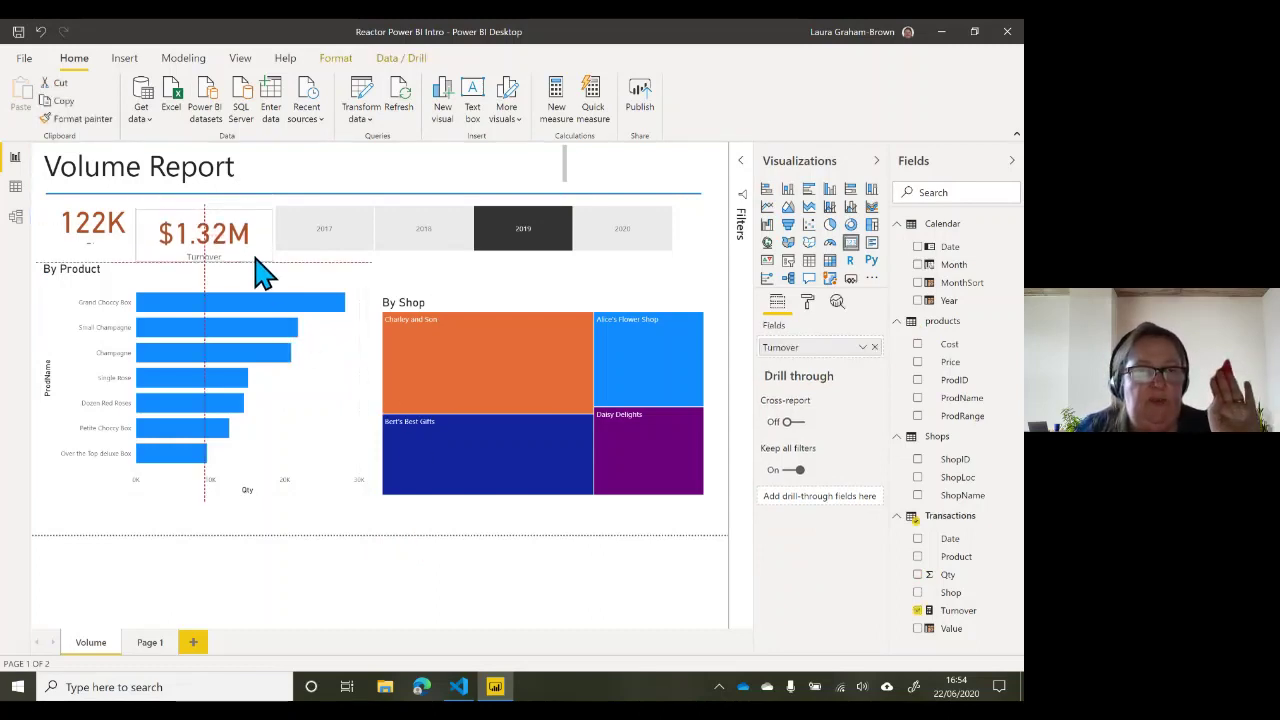
click(151, 646)
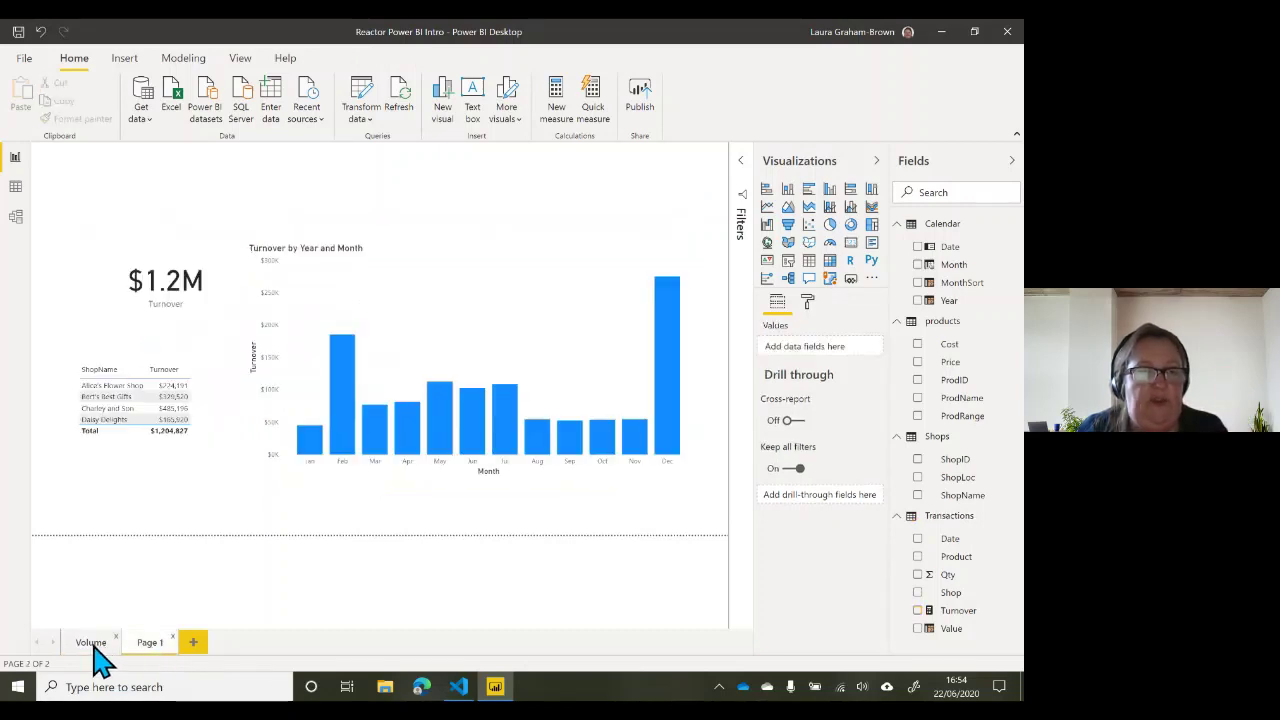
click(92, 643)
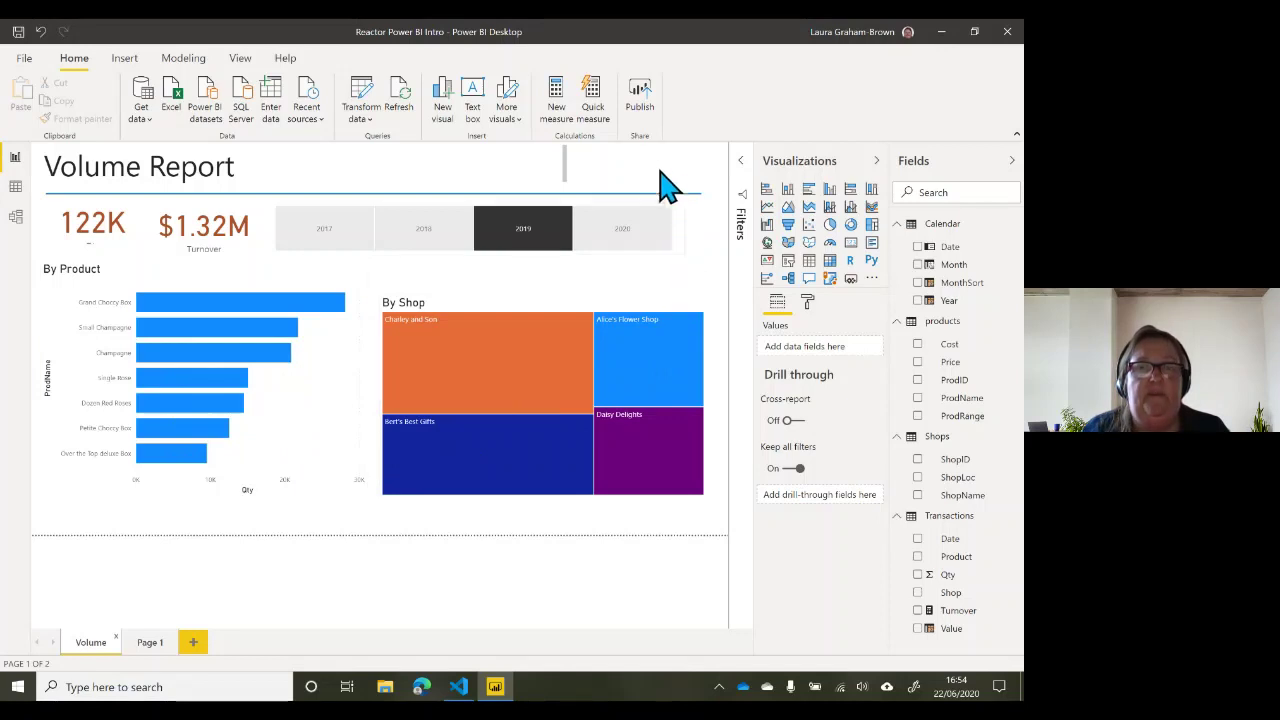
Step: Save the report, publish it to the Alpha workspace, and sign in to the Power BI service to open it
click(641, 100)
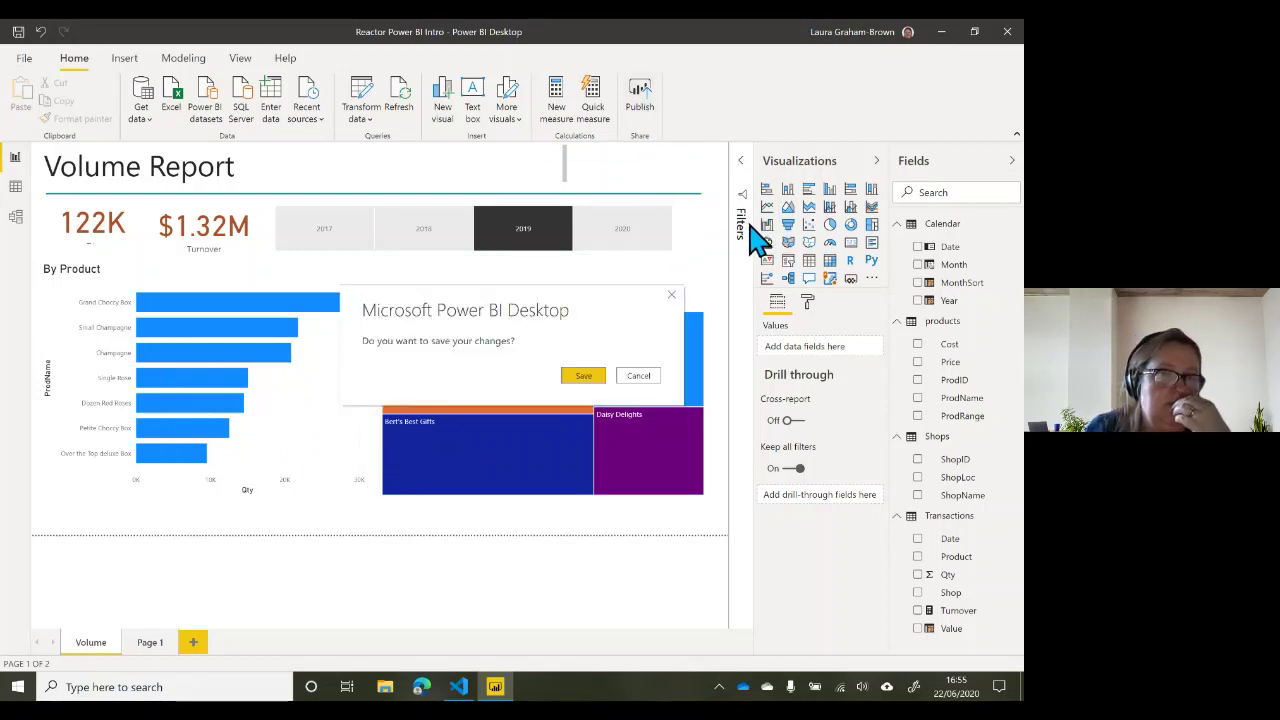
click(583, 377)
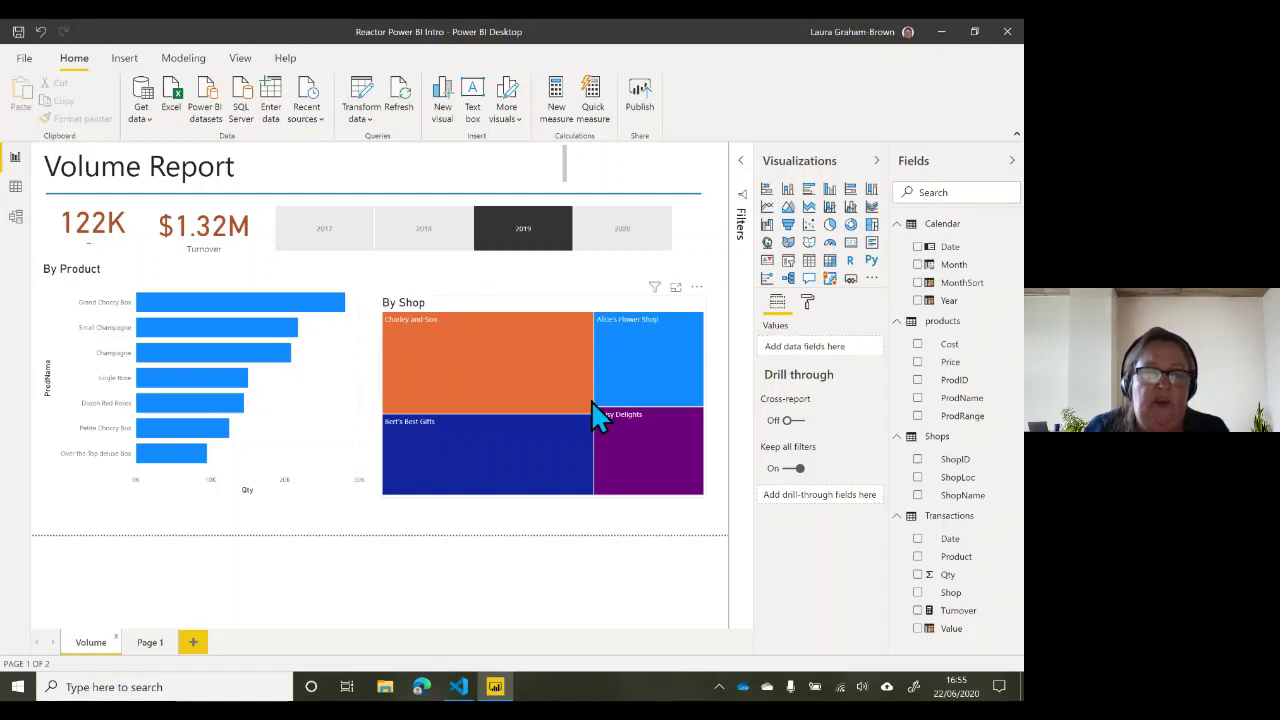
mouse_move(591, 400)
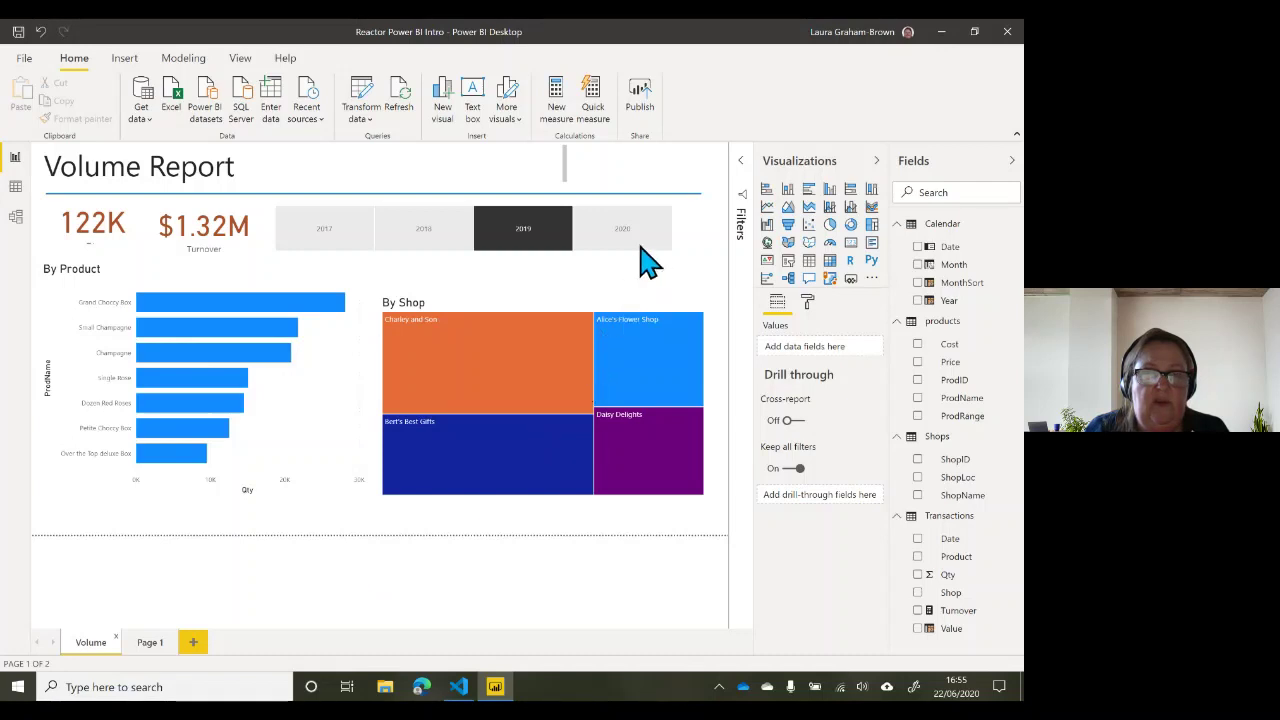
click(643, 100)
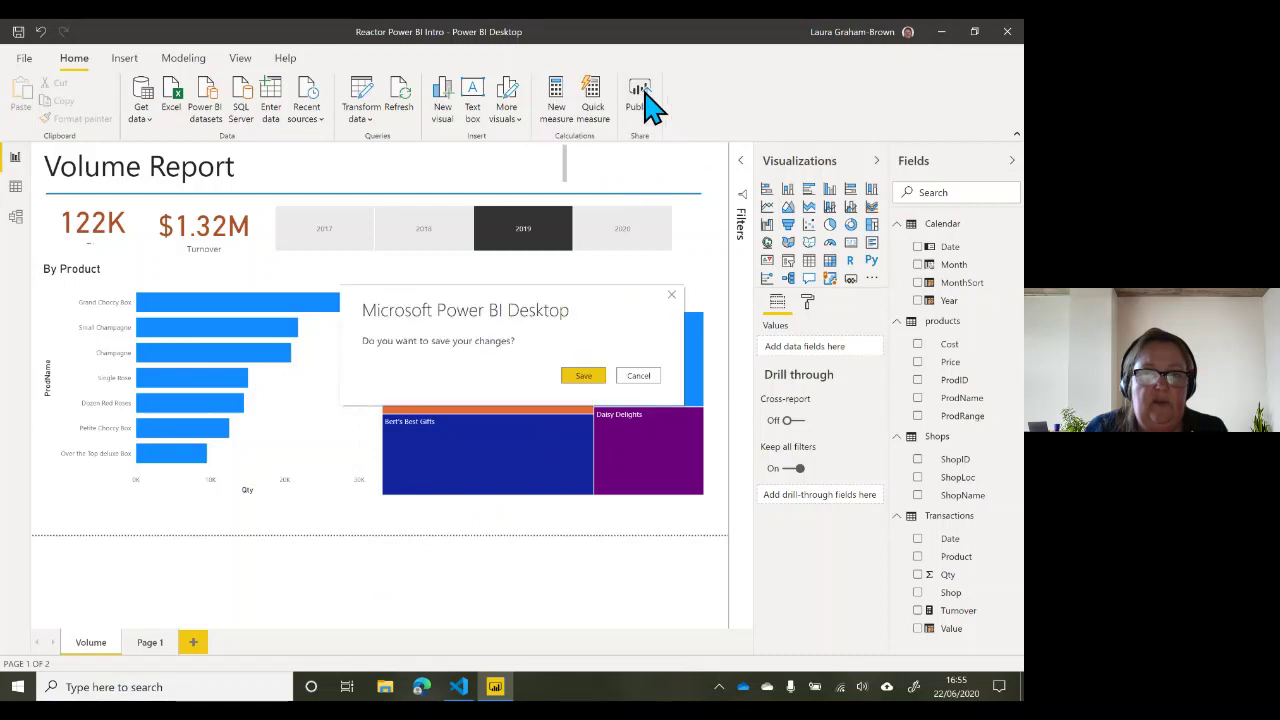
click(586, 378)
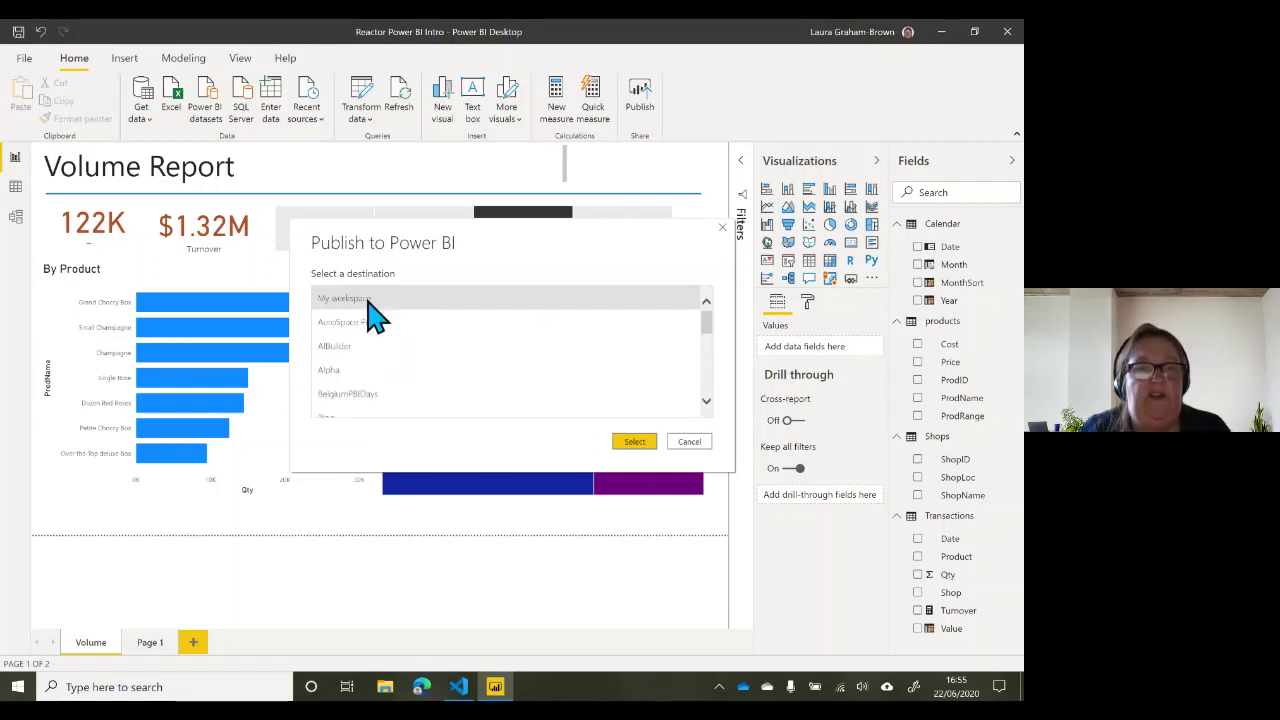
click(356, 371)
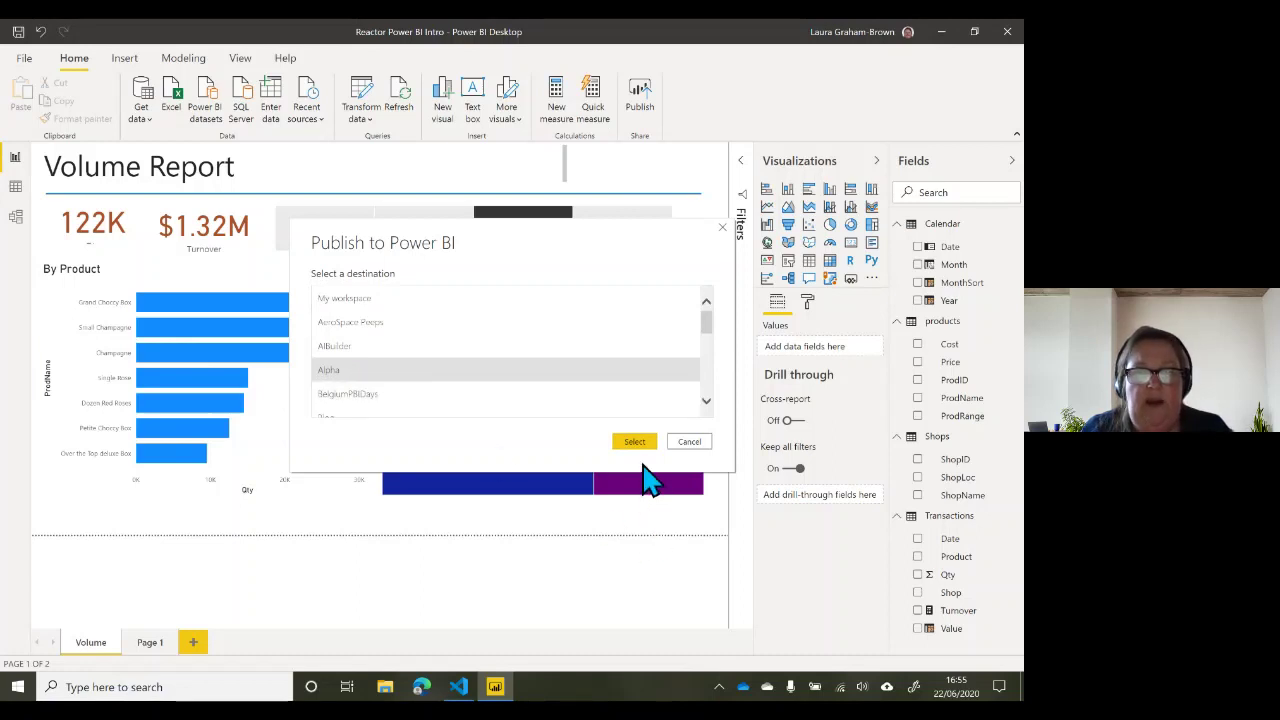
click(639, 441)
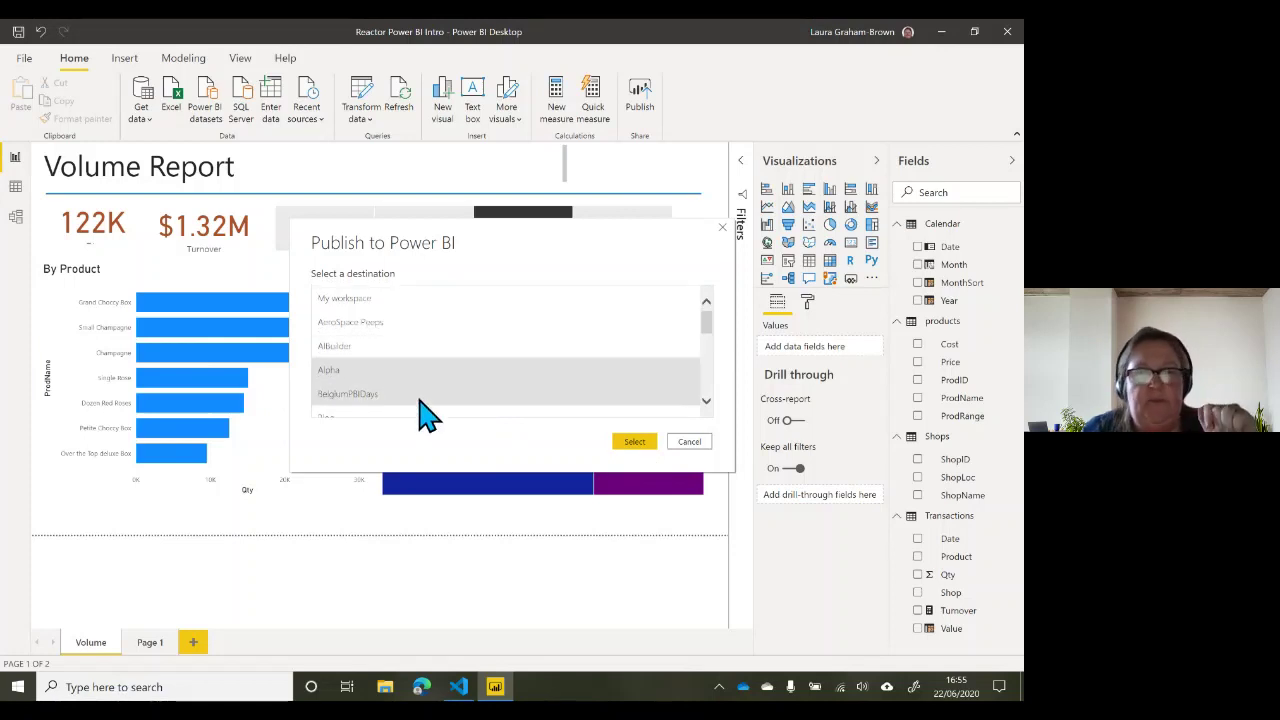
click(638, 447)
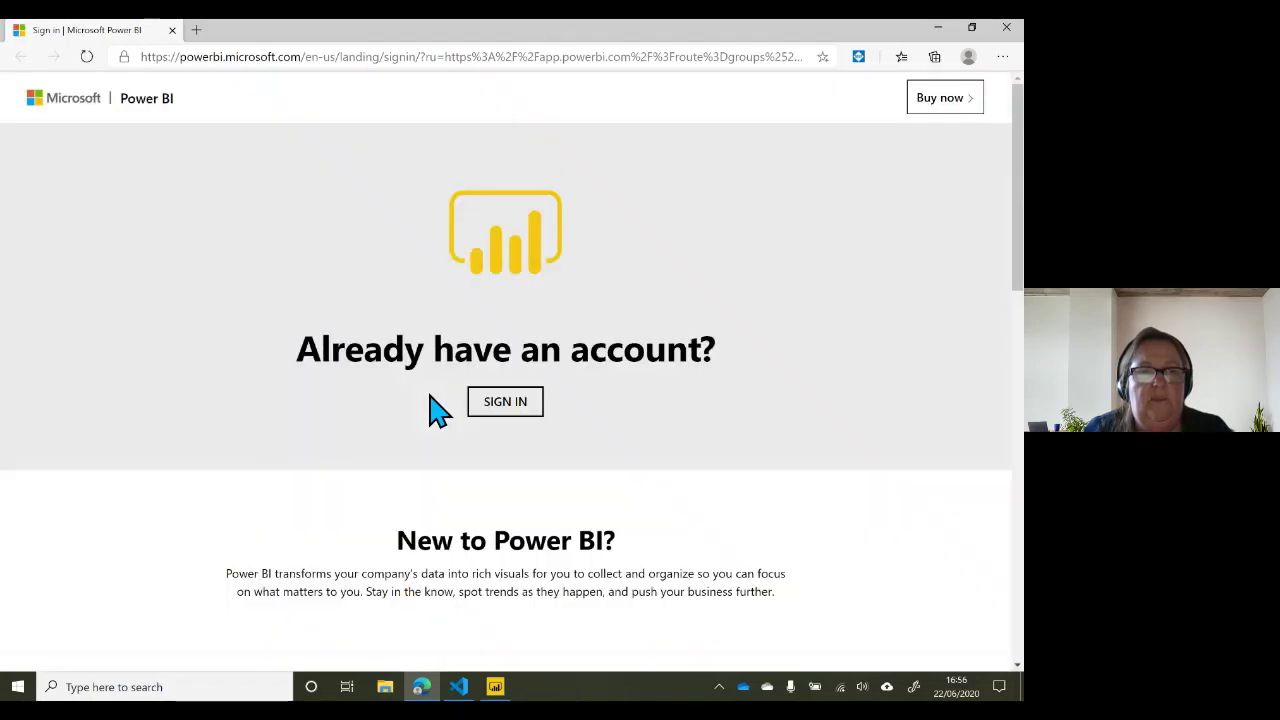
click(514, 410)
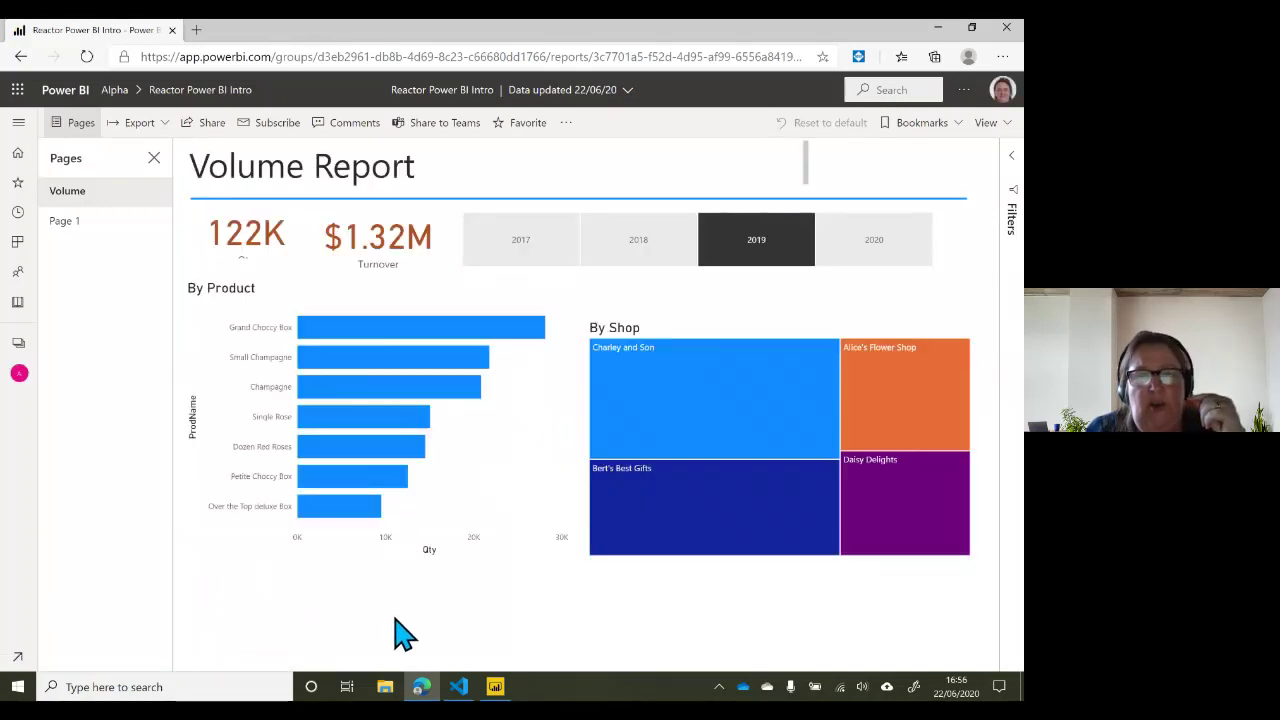
Step: Test the published Volume page by selecting Alice's Flower Shop, Daisy Delights and Charley and Son in By Shop and 2017 in the Year slicer
click(904, 497)
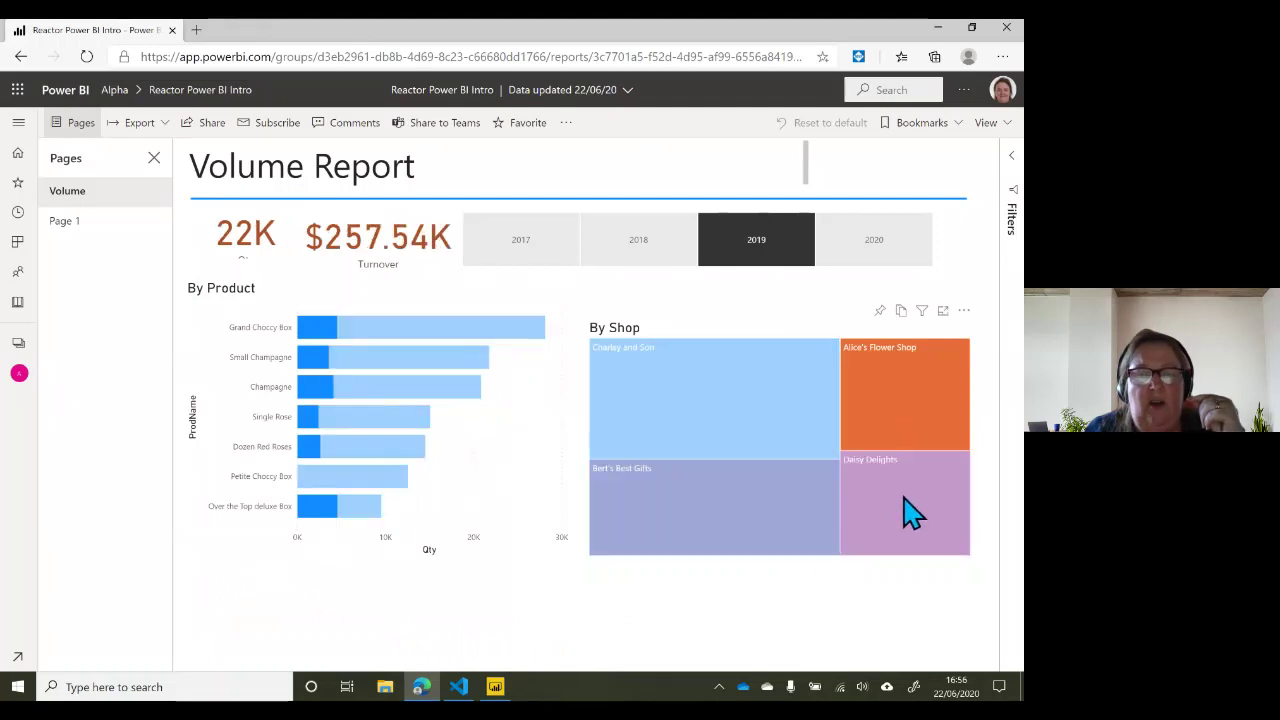
click(872, 528)
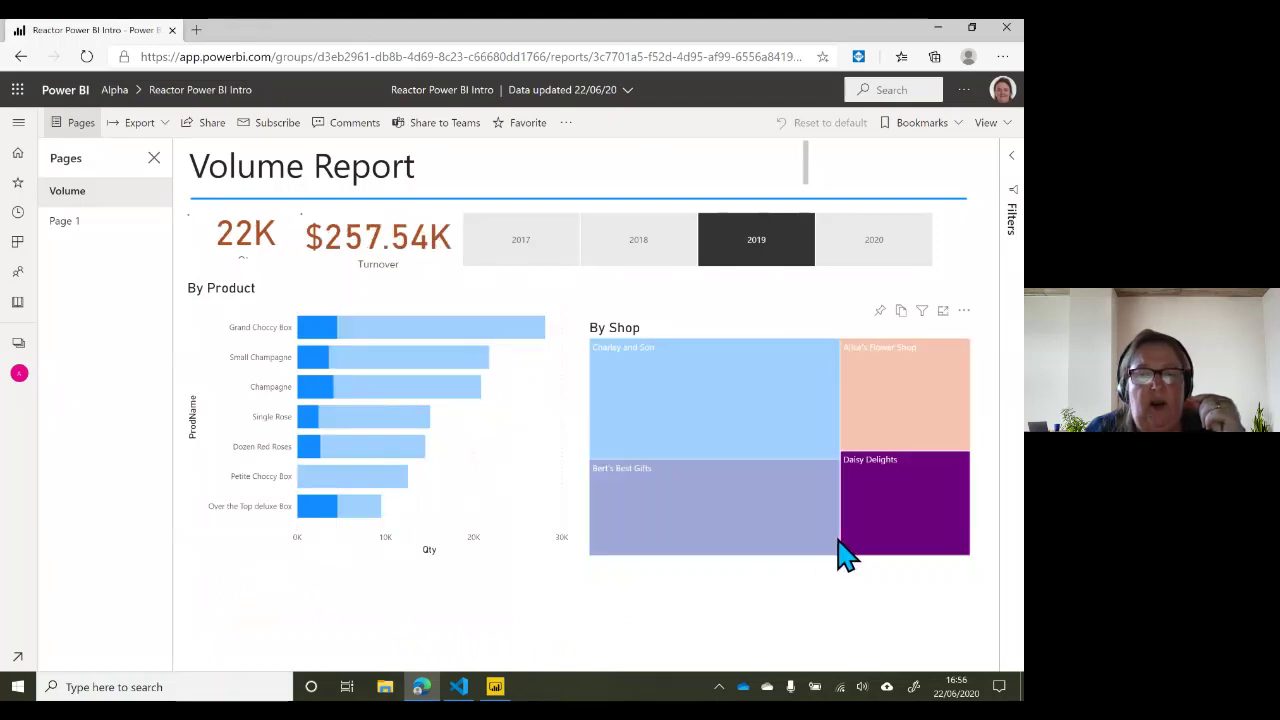
click(751, 432)
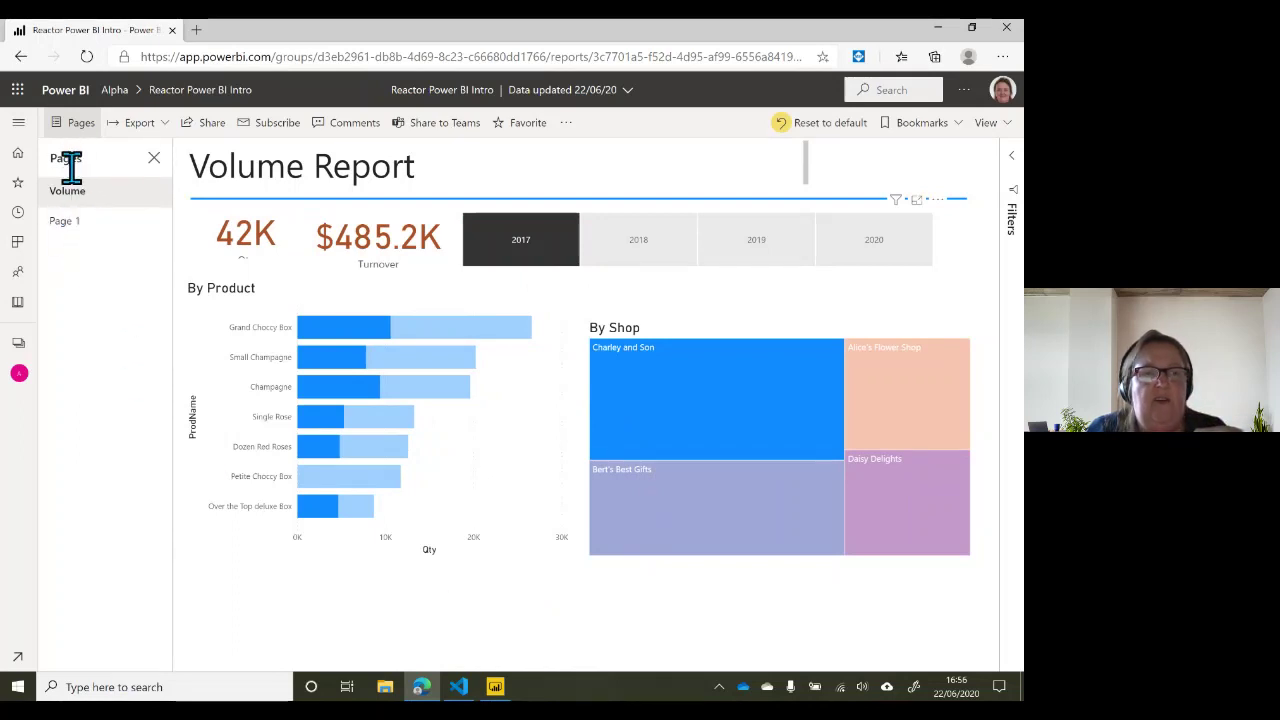
Step: View the published Page 1, filter it by the Mar column of the Turnover chart, and clear that selection
click(70, 225)
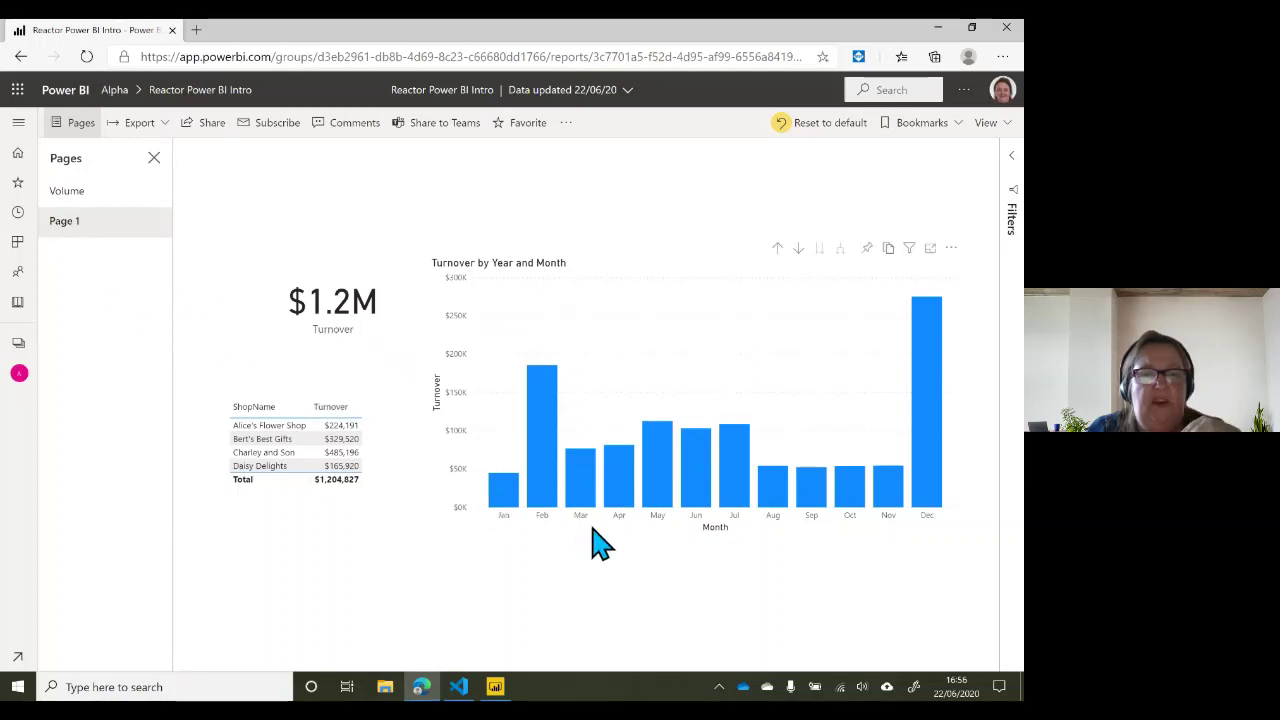
click(582, 490)
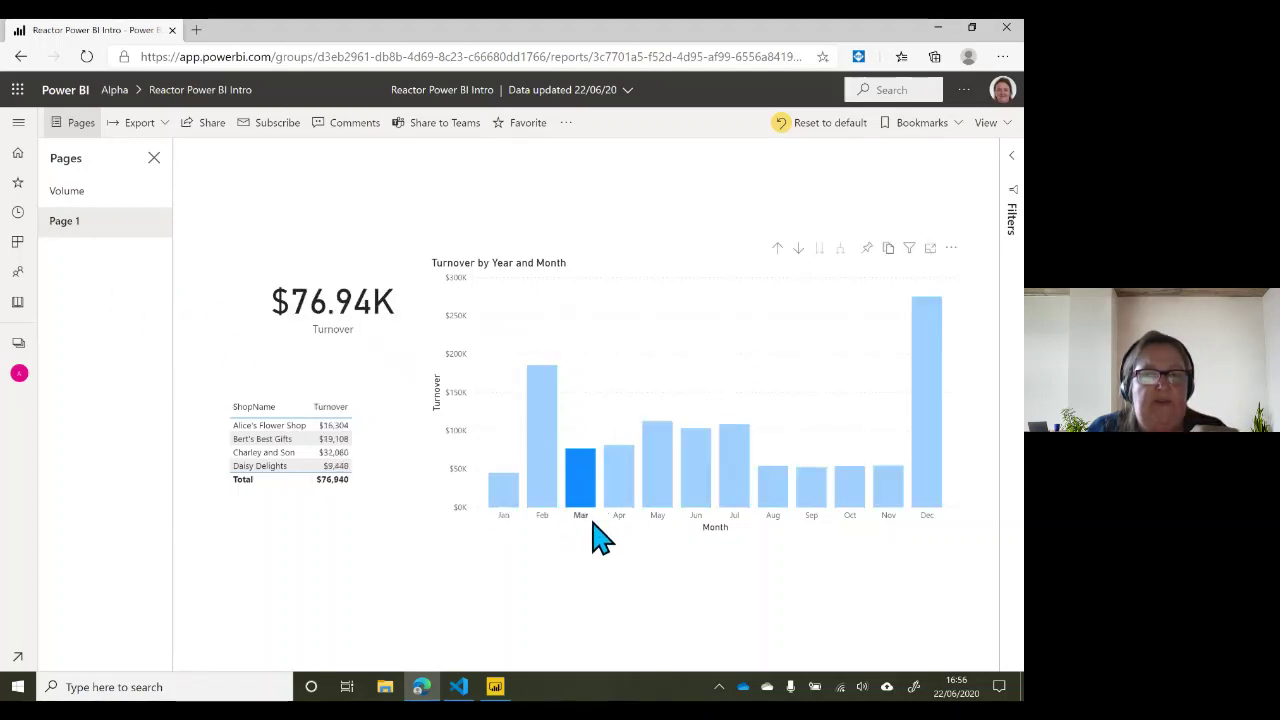
click(579, 500)
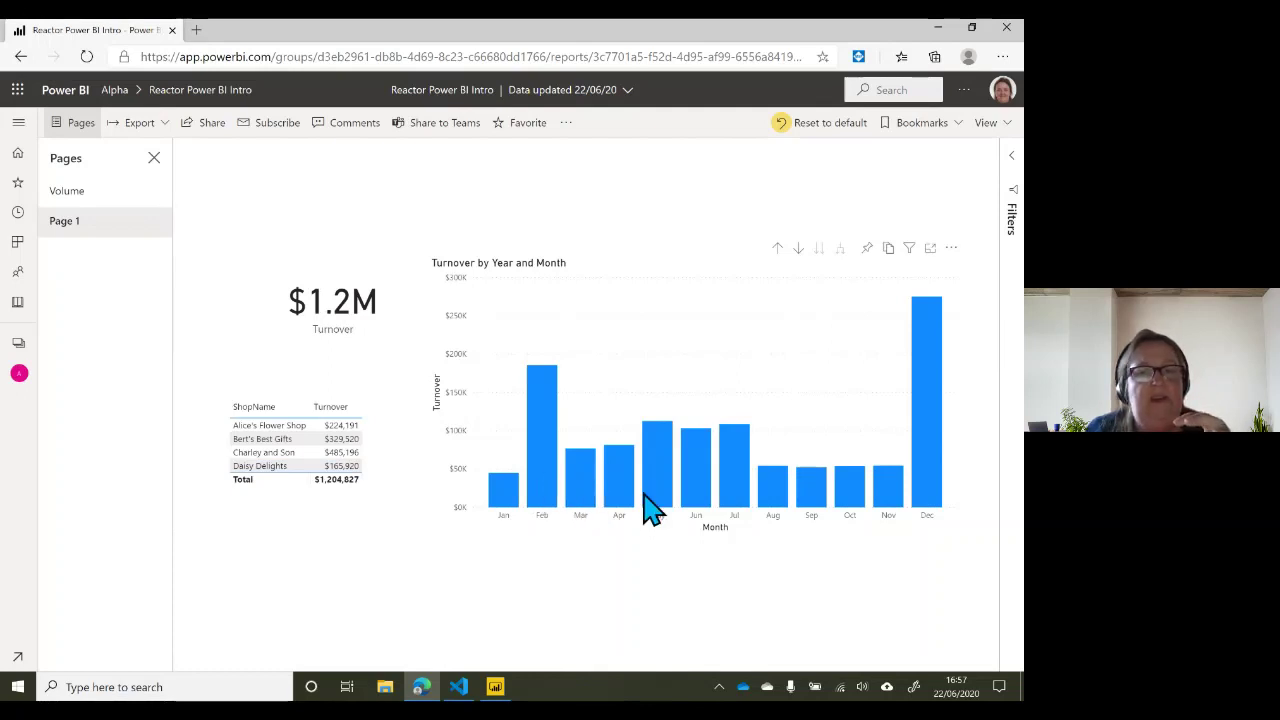
mouse_move(940, 496)
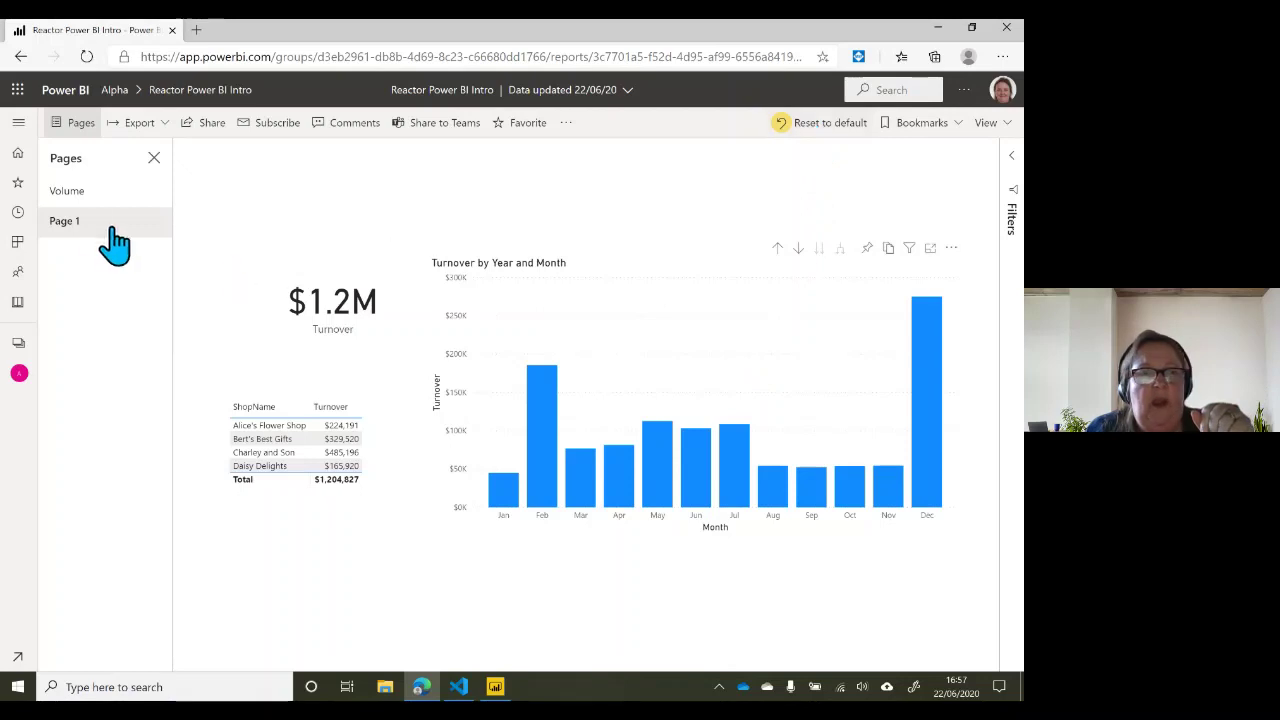
Step: Return to the published Volume page and reset its filters and slicers to default
right_click(87, 192)
click(66, 194)
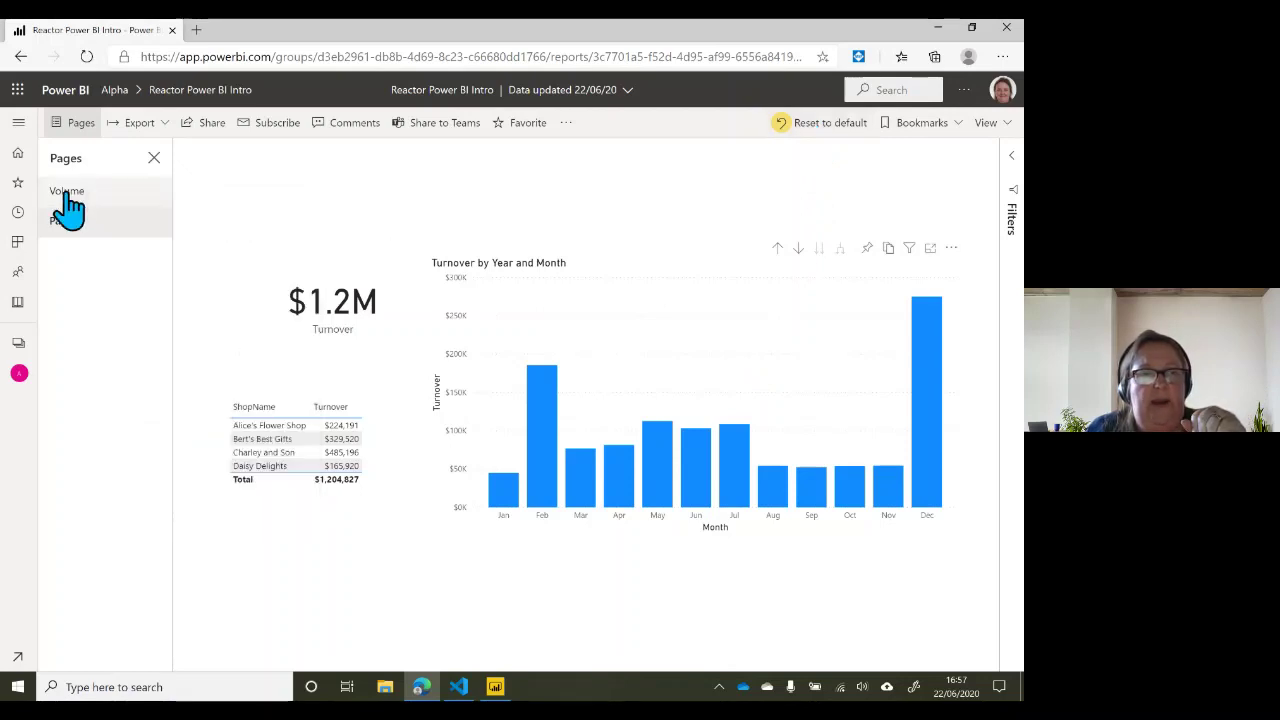
click(64, 192)
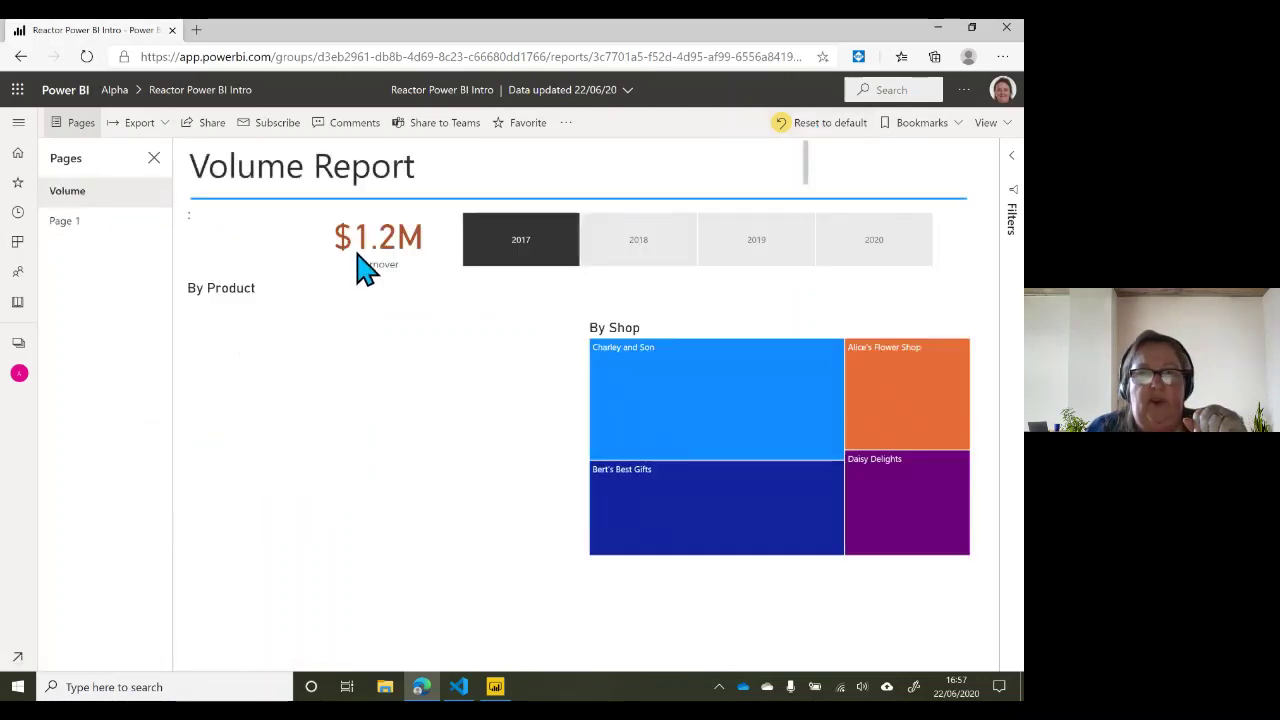
click(845, 128)
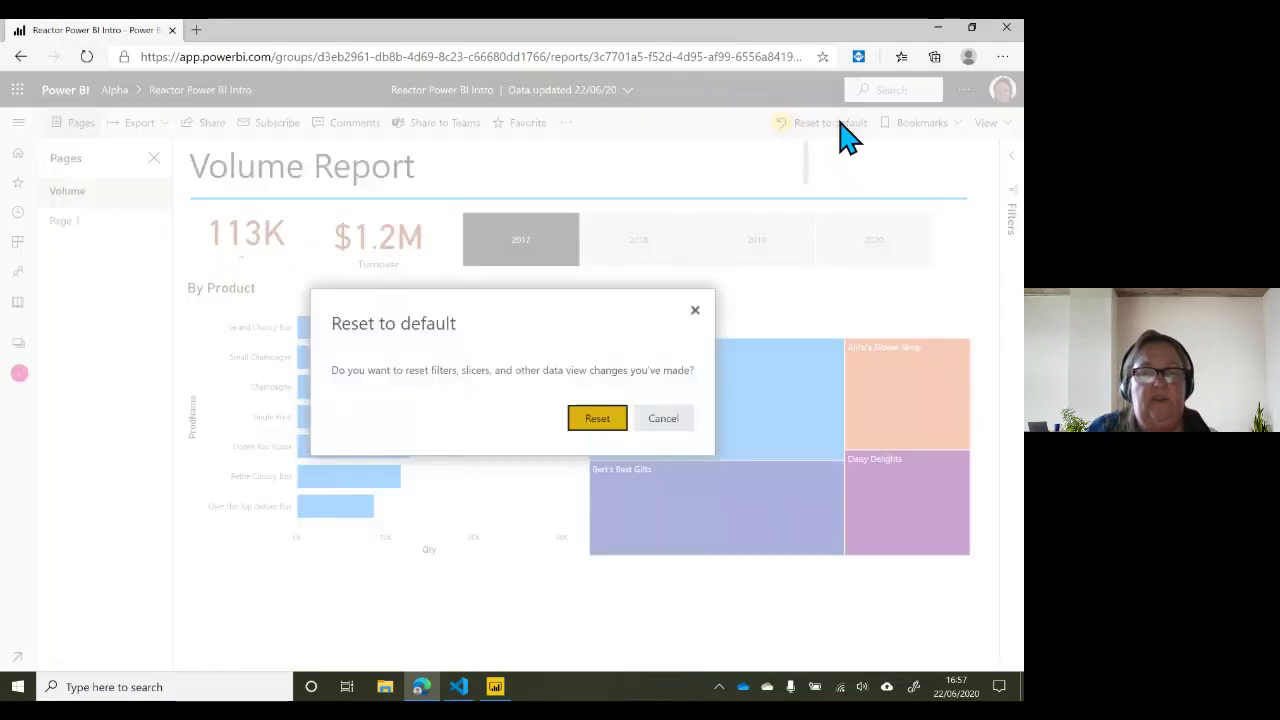
click(596, 420)
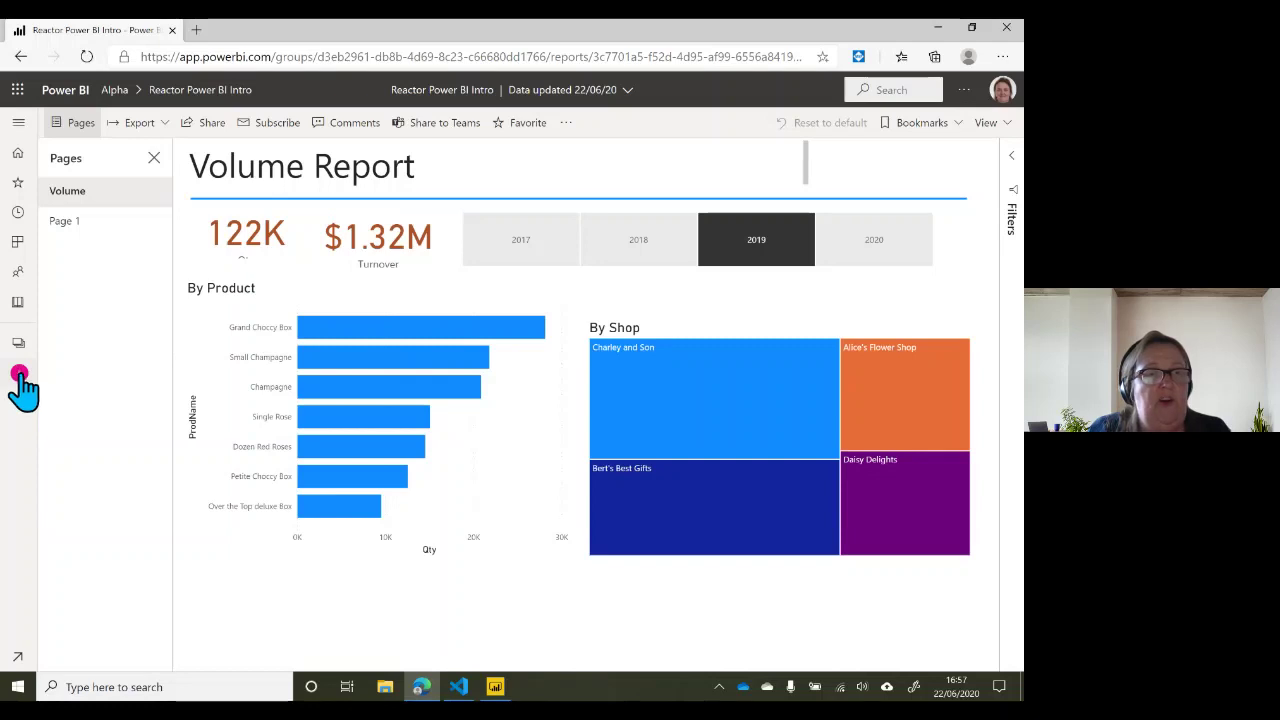
Step: View the Power BI Home page, open the Alpha workspace, and look through the list of available workspaces
click(17, 153)
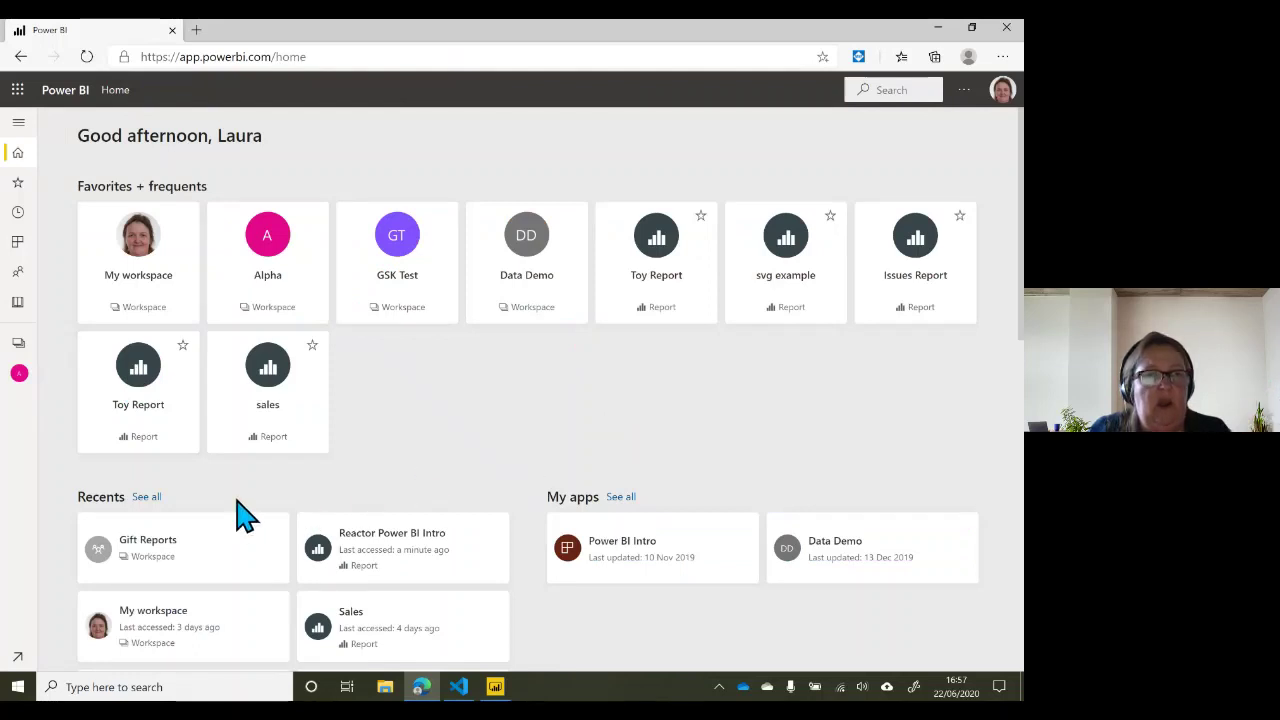
click(20, 342)
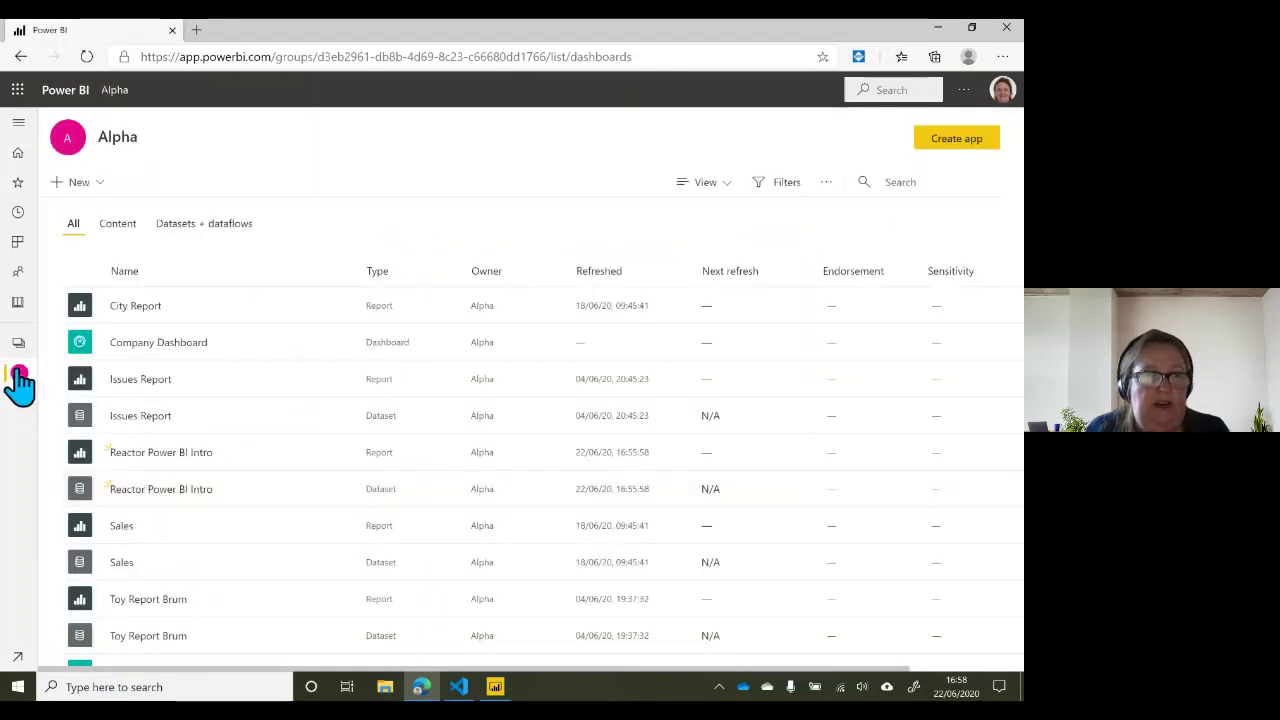
click(18, 372)
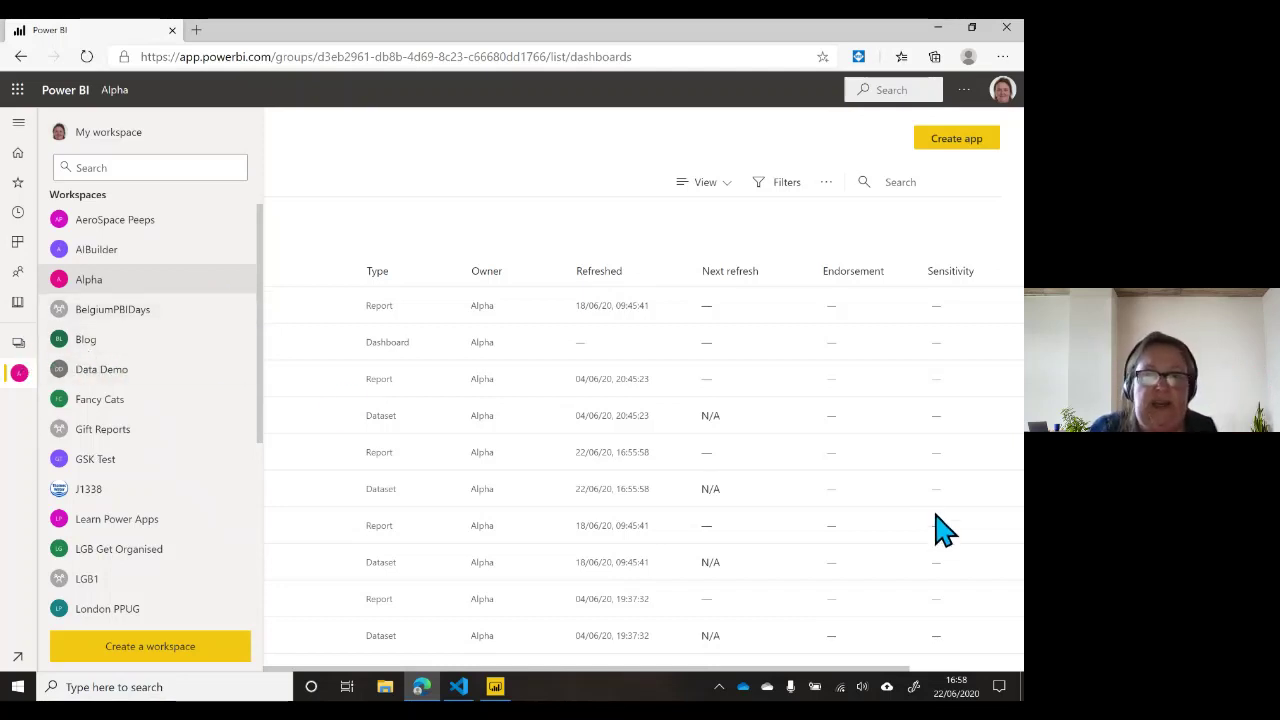
right_click(118, 281)
click(375, 215)
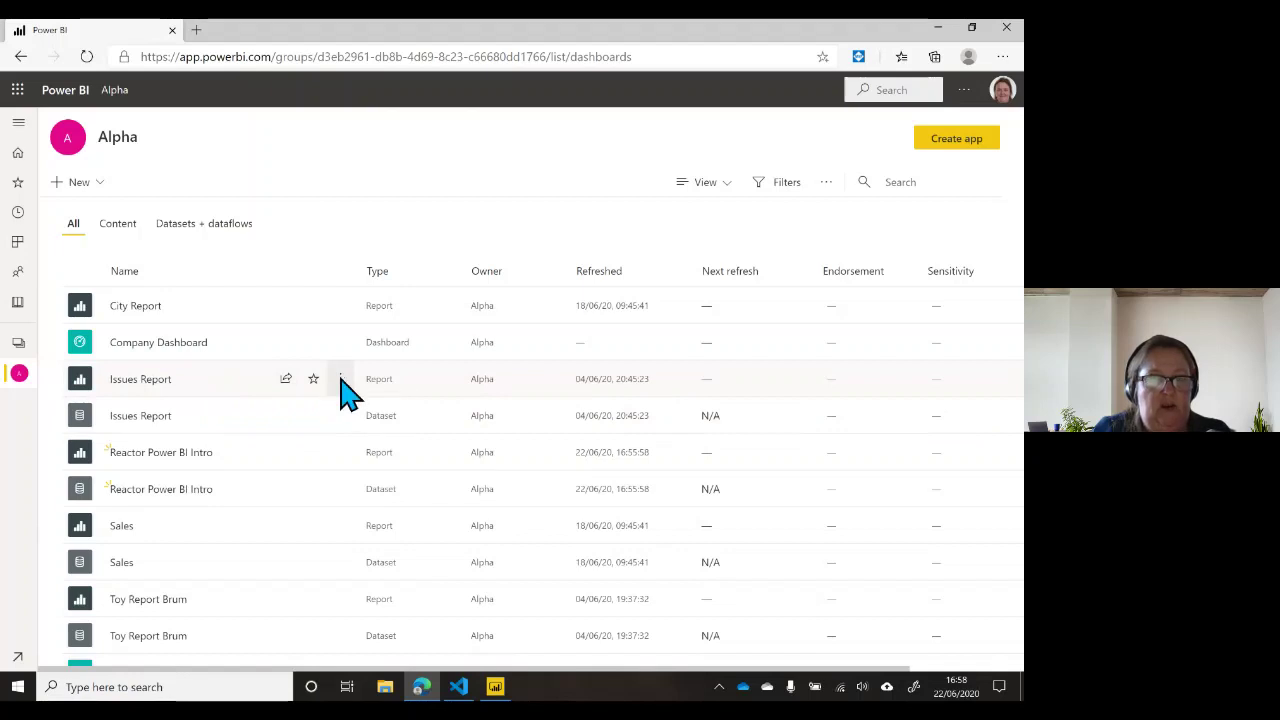
Step: View the settings of the Issues Report report in the Alpha workspace and close them without saving
click(341, 382)
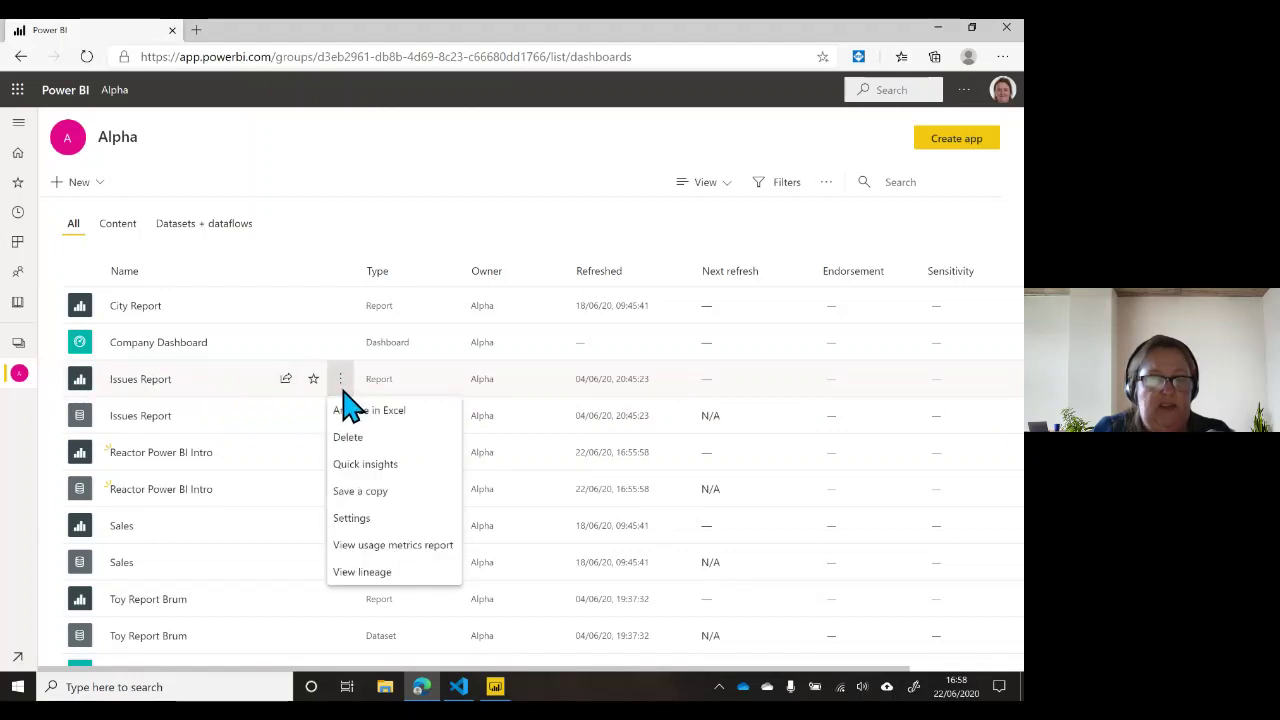
click(357, 520)
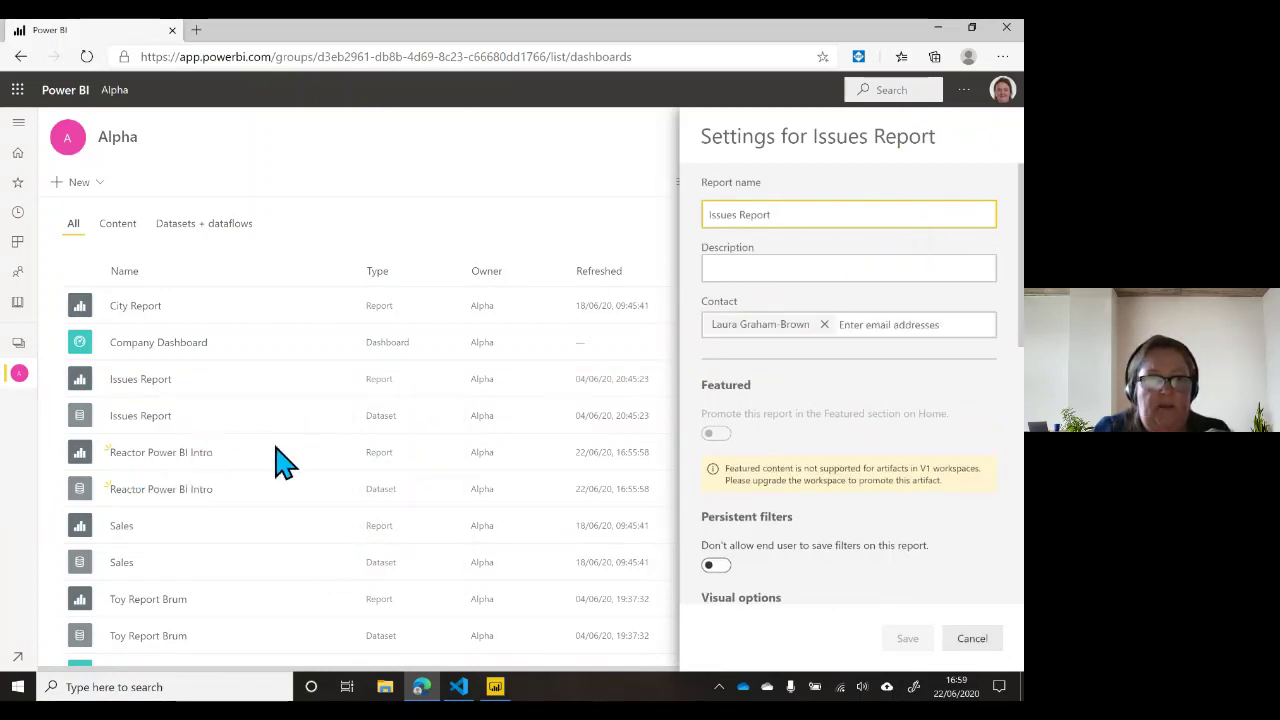
click(972, 638)
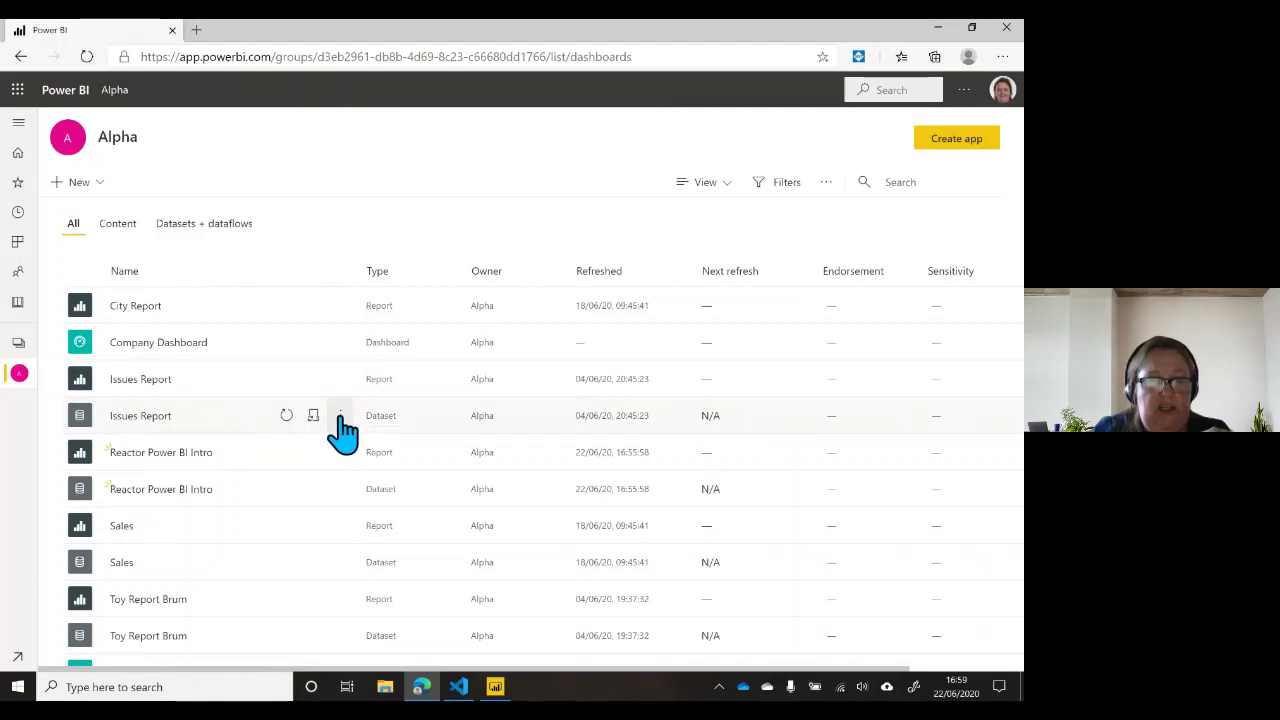
Step: Open the settings of the Issues Report dataset and view its scheduled refresh options
click(340, 416)
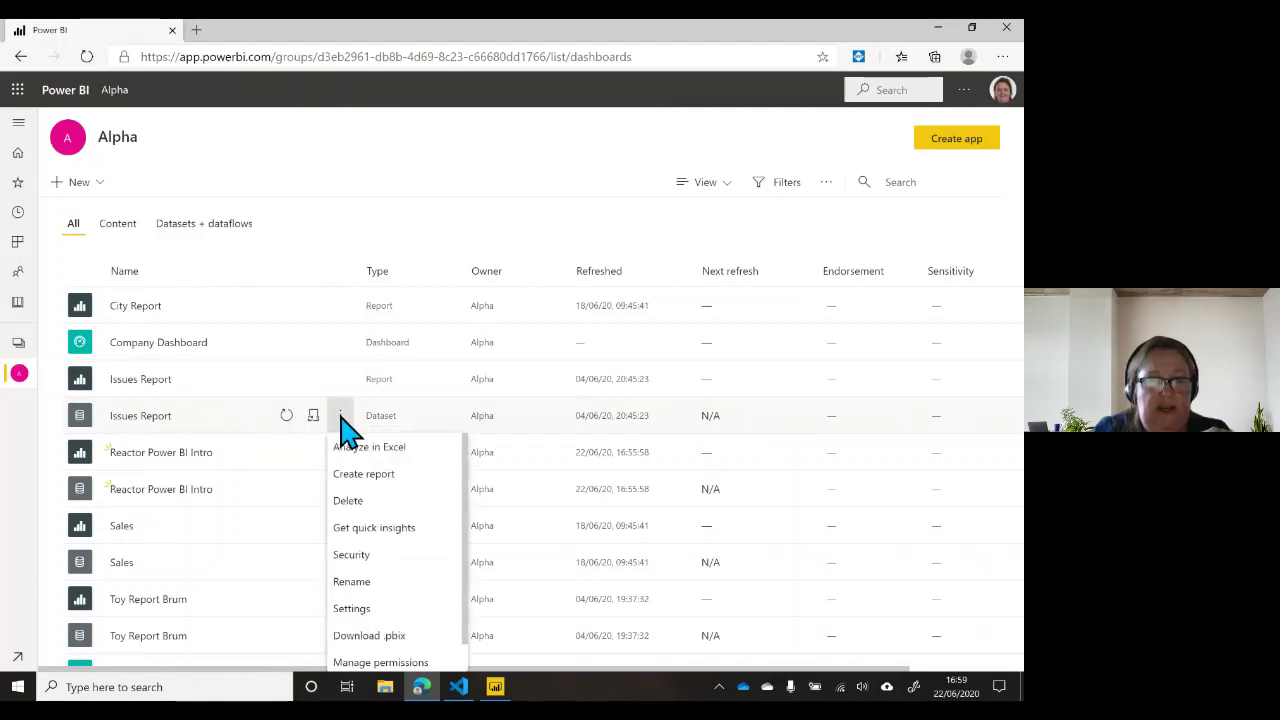
click(364, 611)
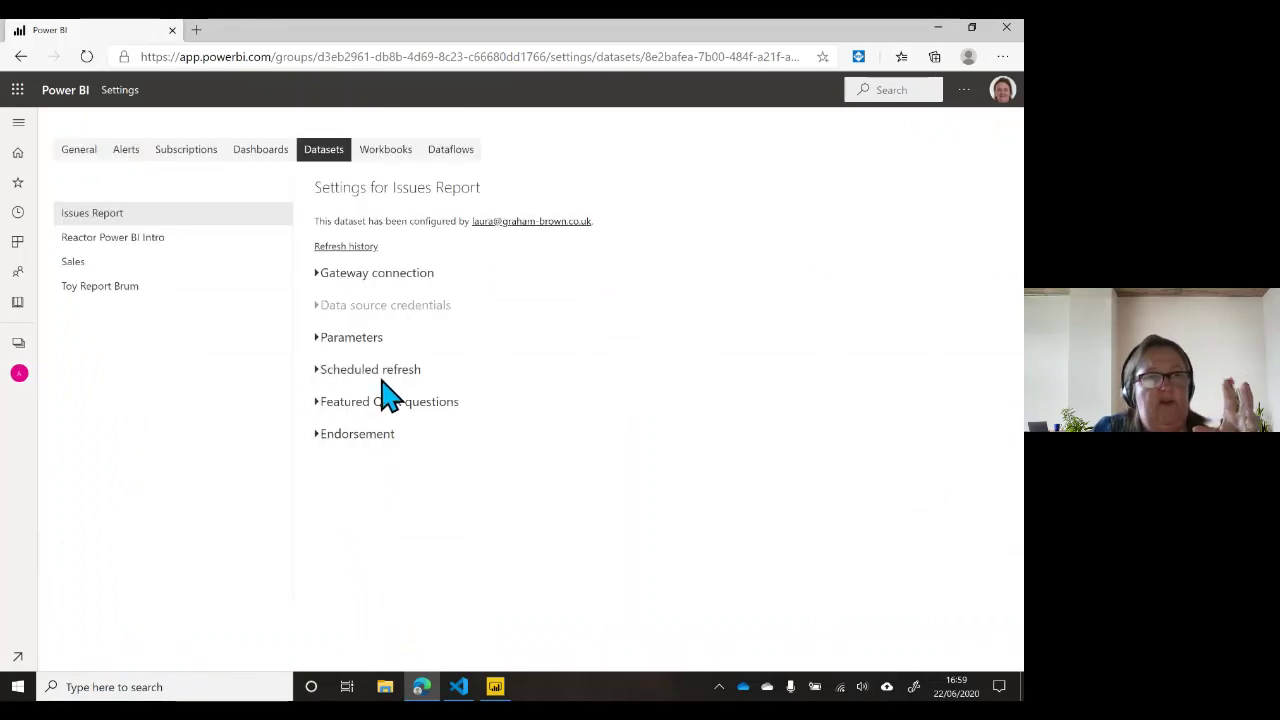
click(318, 375)
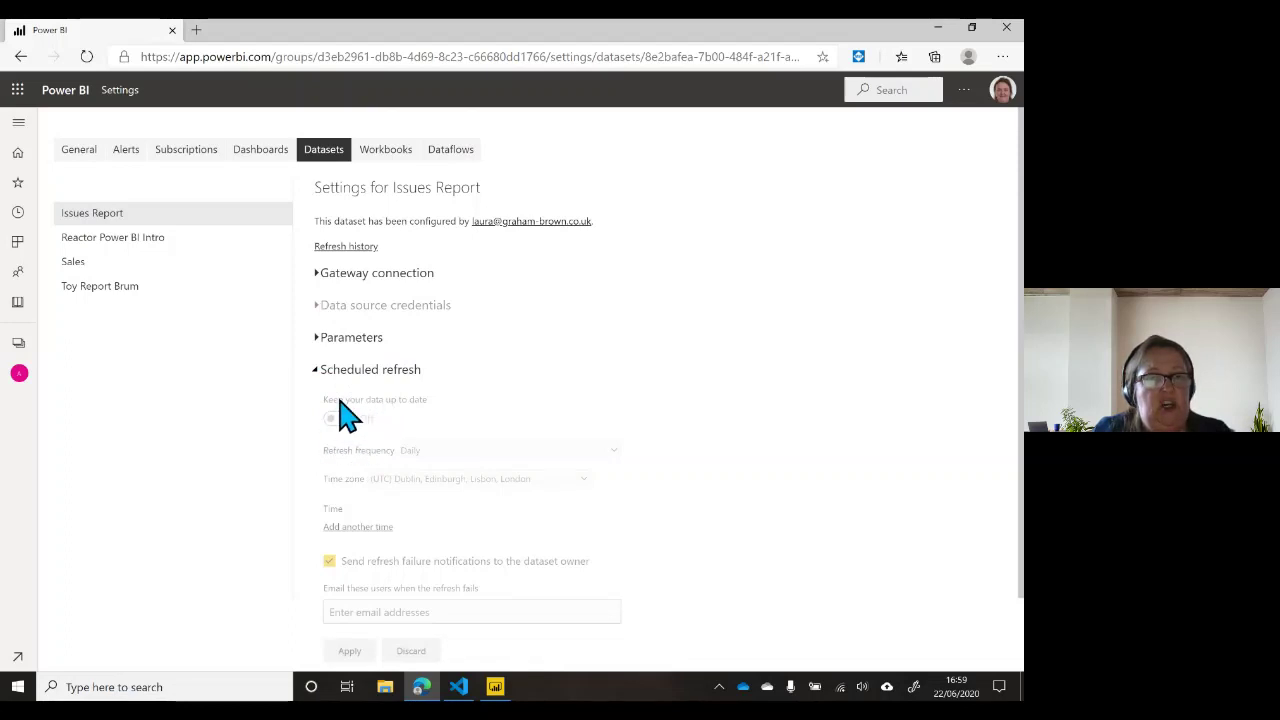
Step: Turn on scheduled refresh for the Sales dataset with a Daily refresh frequency
click(70, 264)
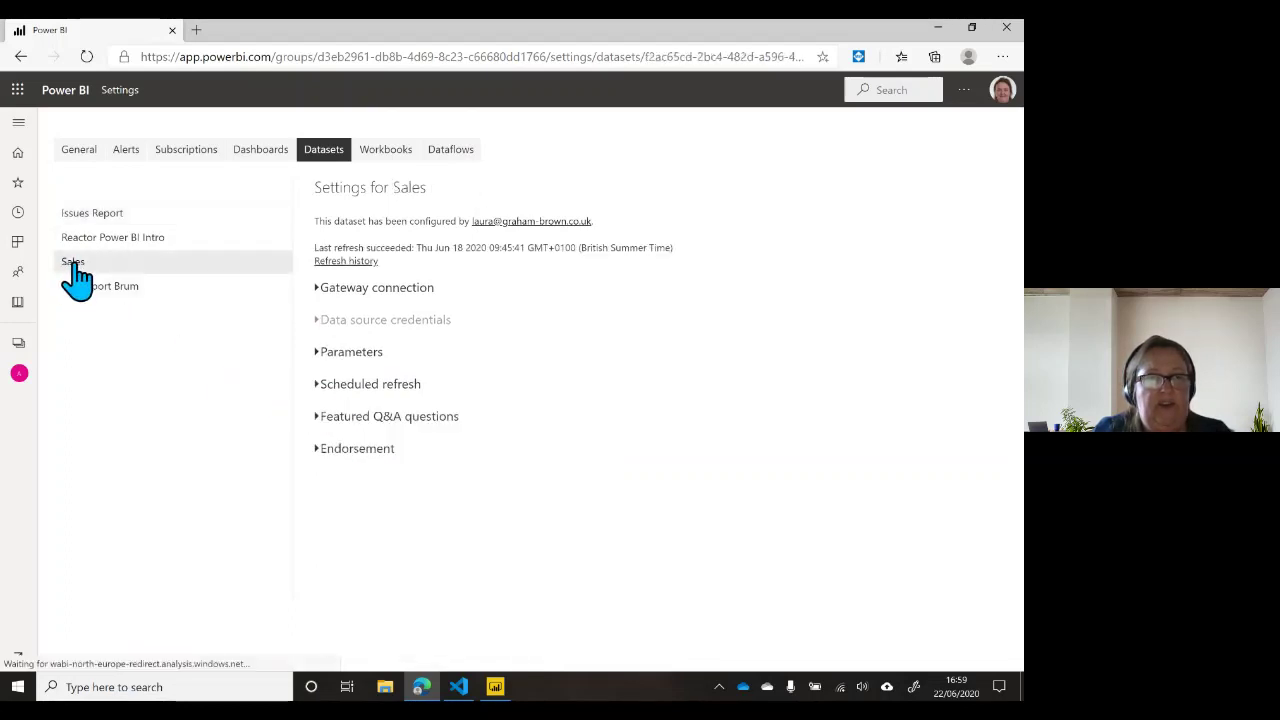
click(318, 386)
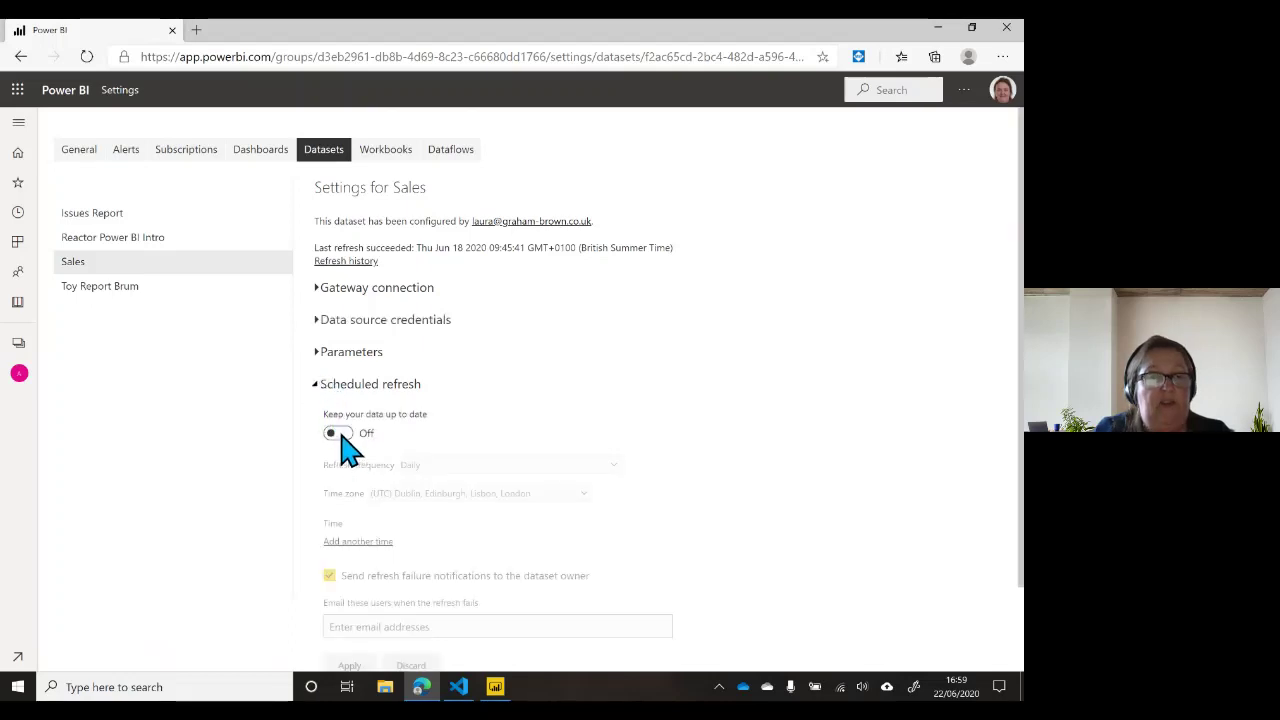
click(340, 435)
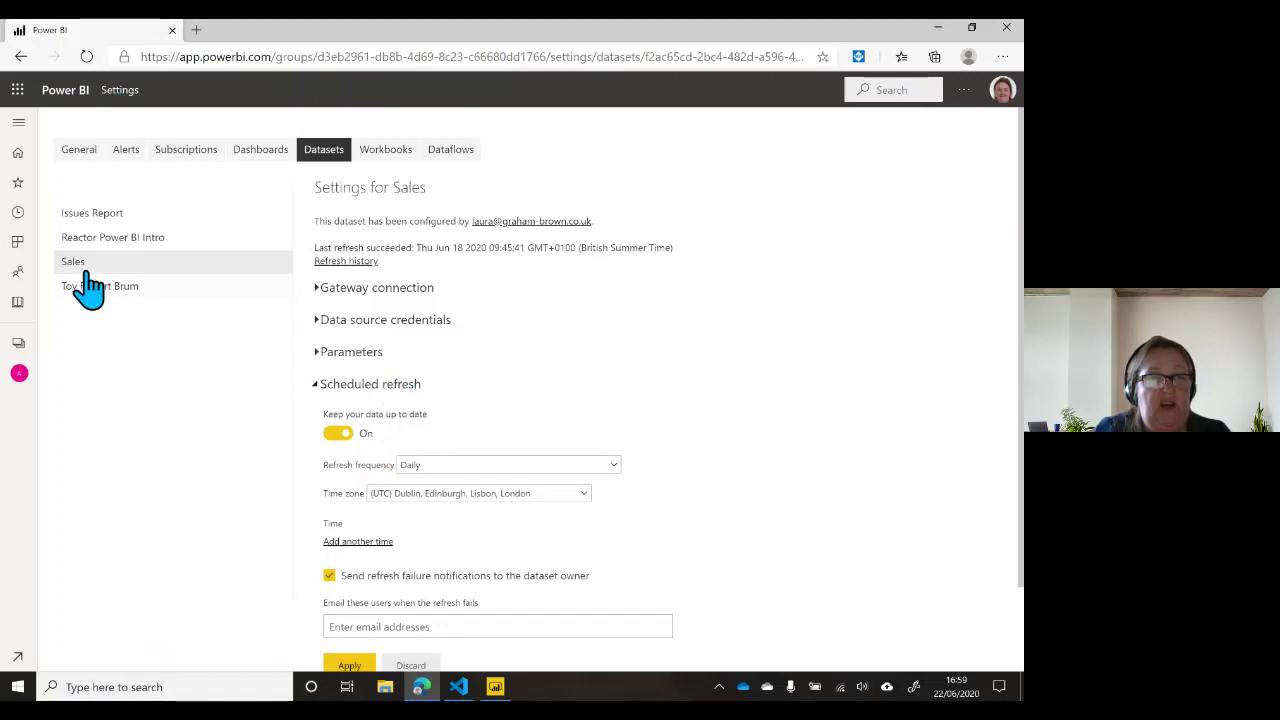
scroll(458, 392, down, 1)
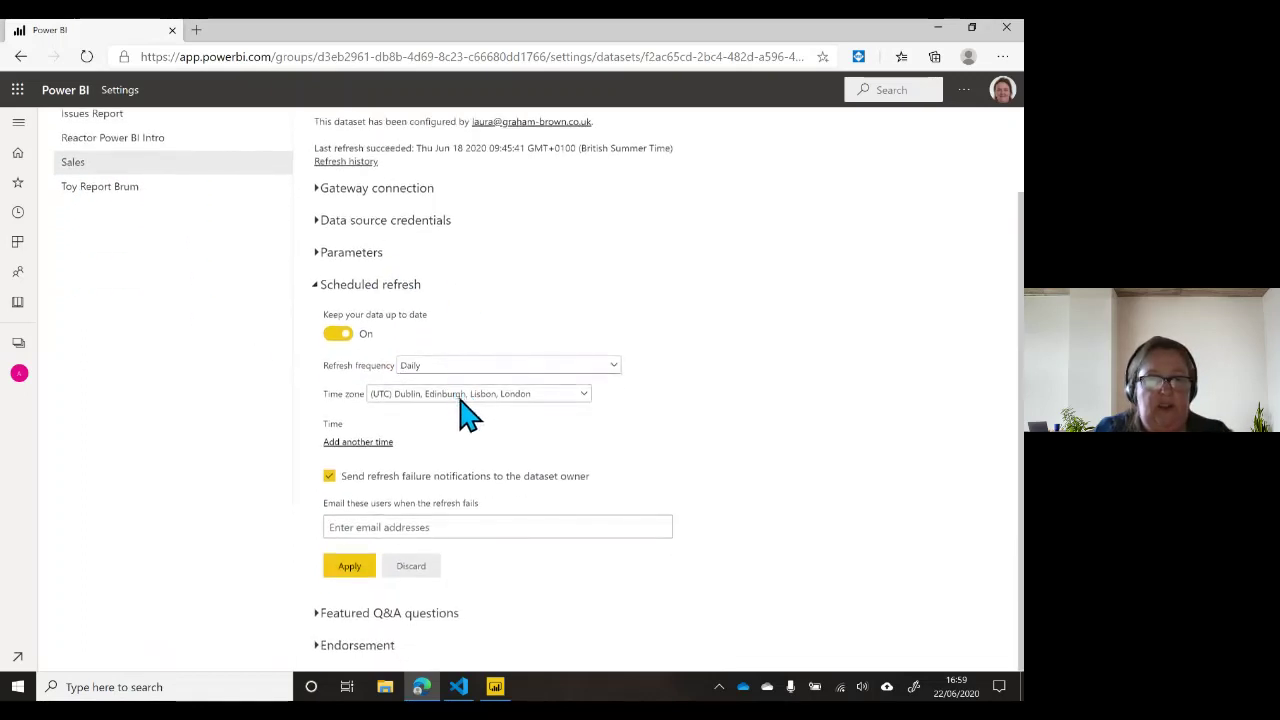
click(482, 366)
click(505, 323)
Step: Add an 8:00 AM refresh time to the Sales dataset's schedule and apply the schedule
click(362, 442)
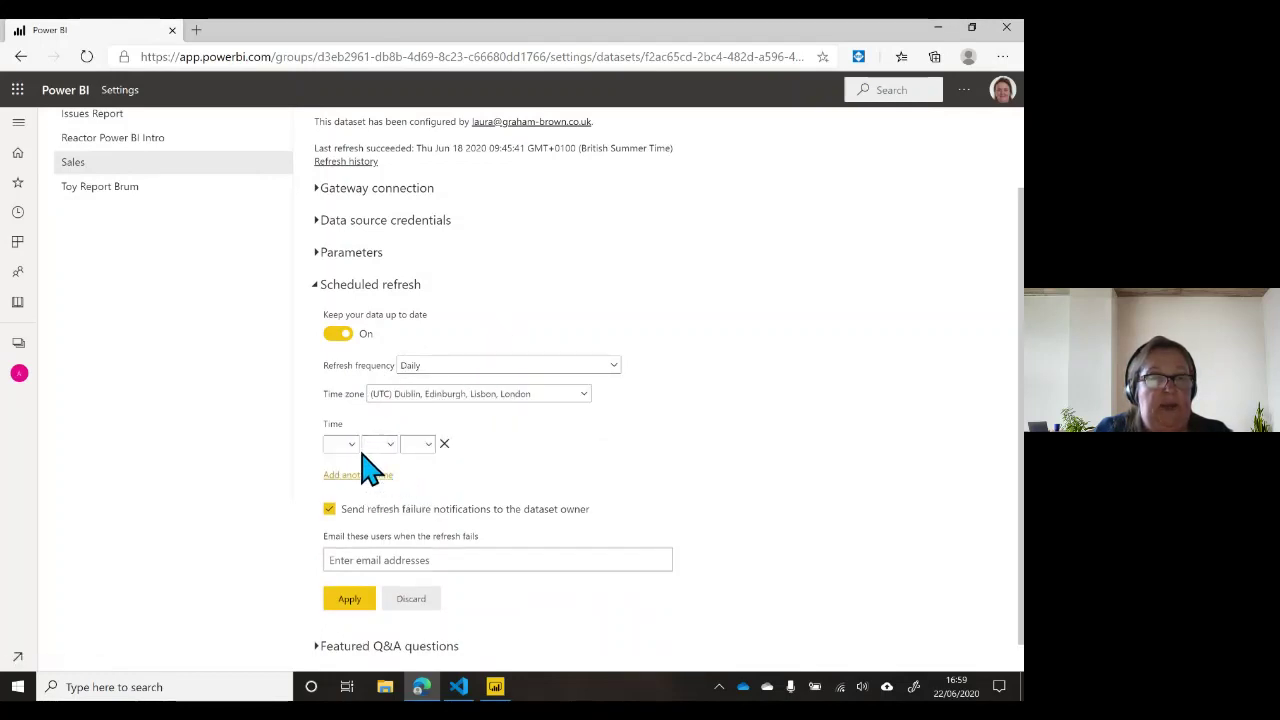
click(345, 444)
click(337, 337)
click(392, 447)
click(382, 506)
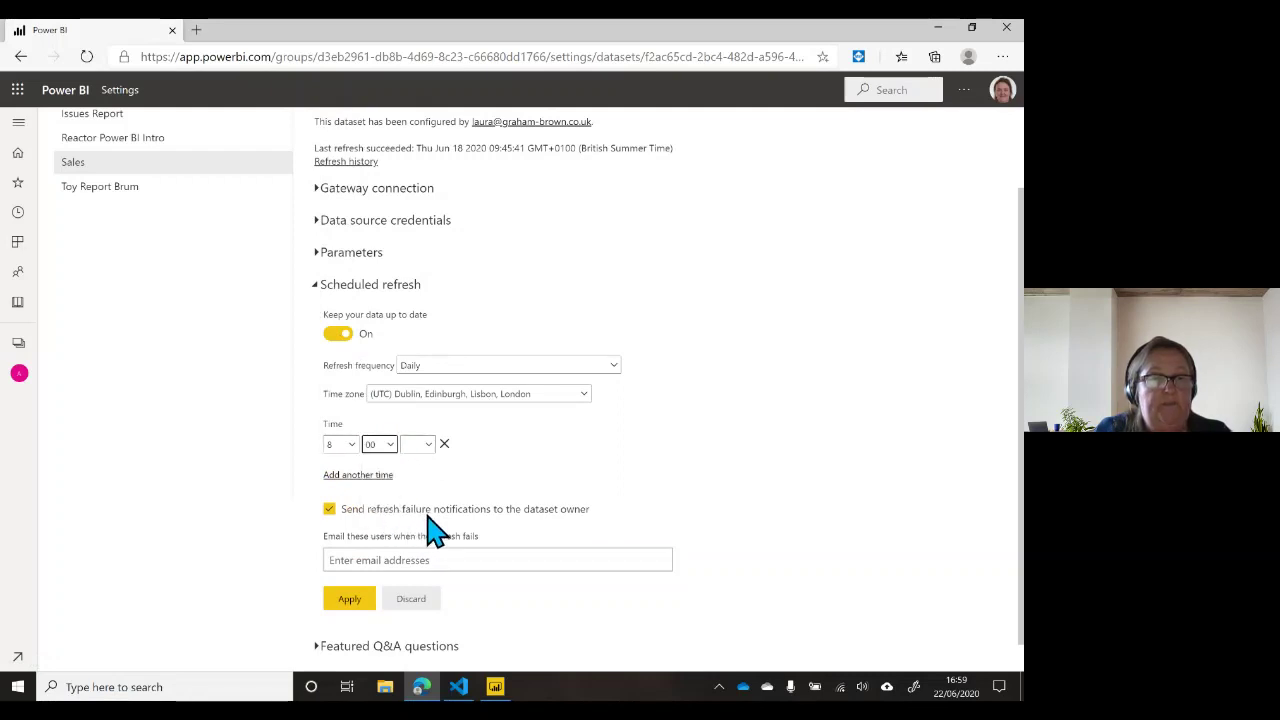
click(355, 600)
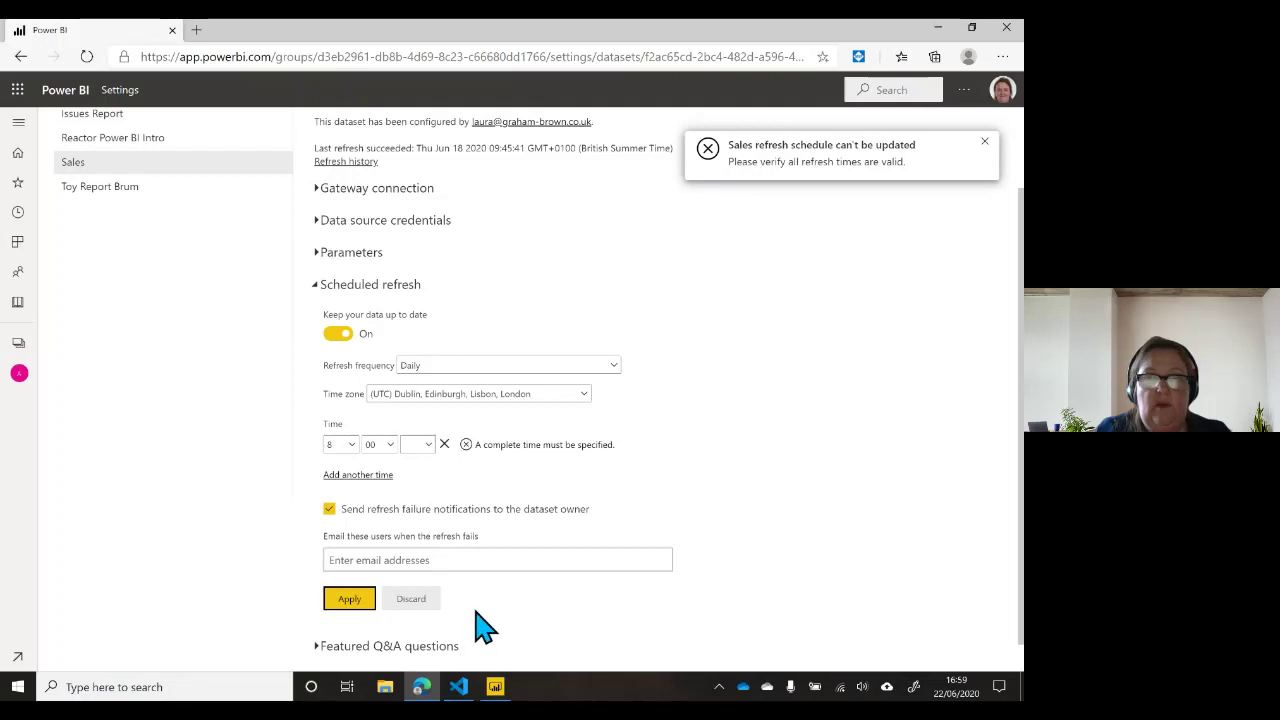
click(425, 446)
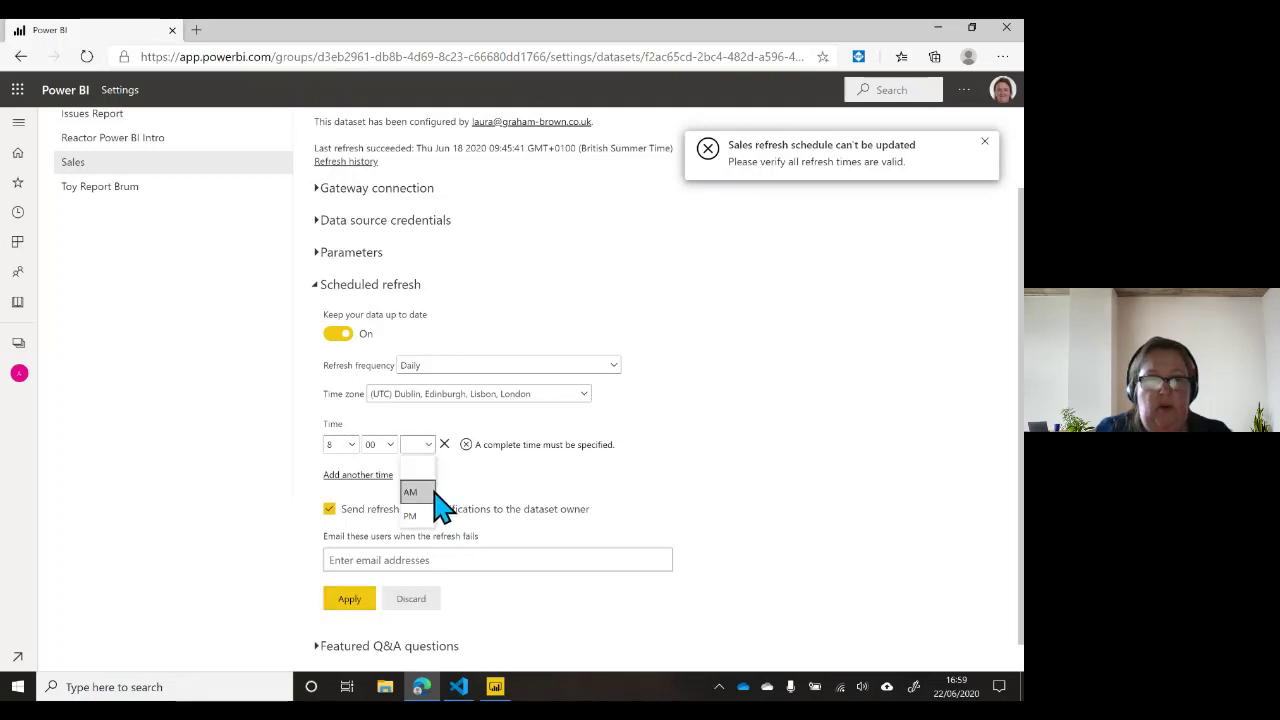
click(424, 494)
click(378, 600)
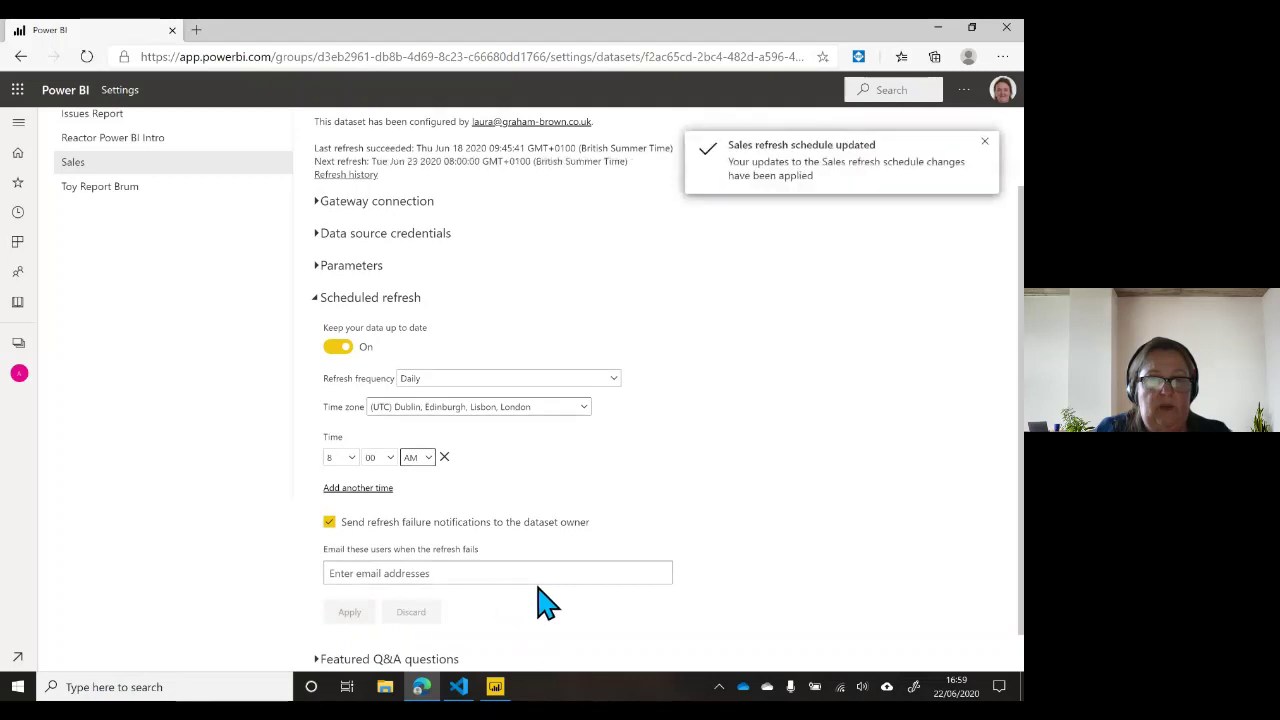
click(984, 141)
Step: Return to the Alpha workspace and highlight the Sales dataset's next refresh date and time
click(18, 378)
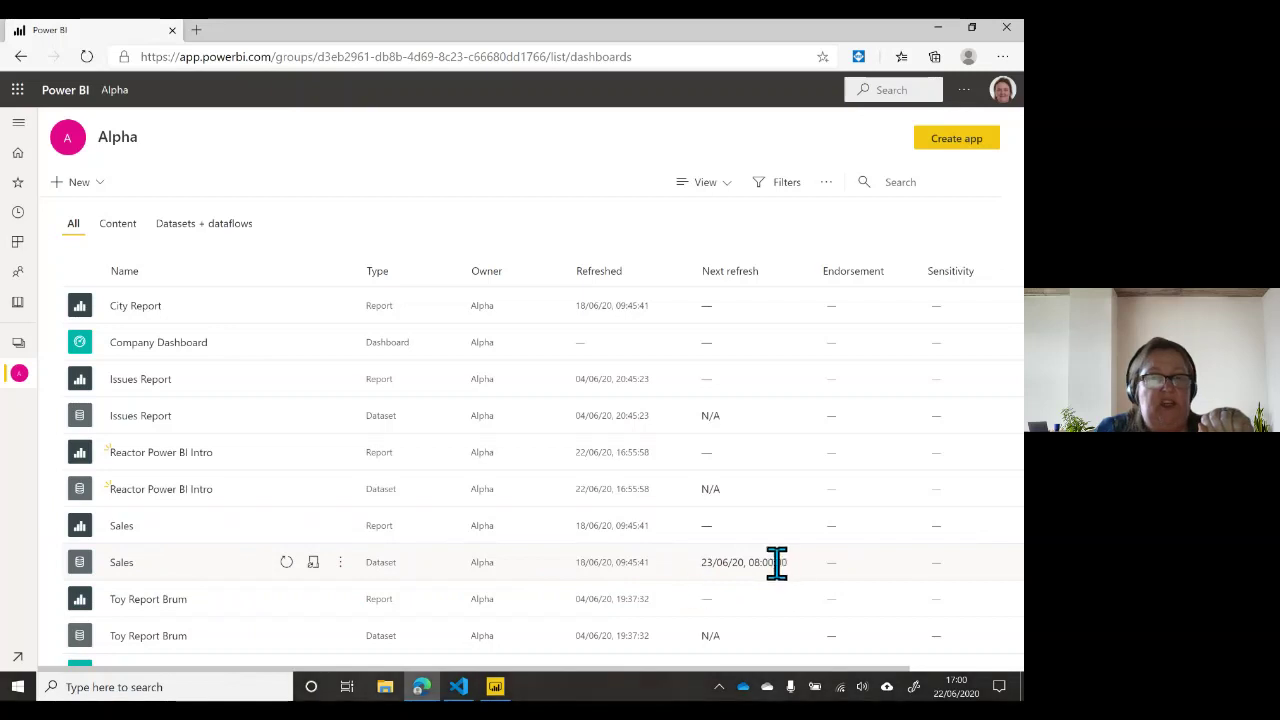
drag(790, 563, 699, 570)
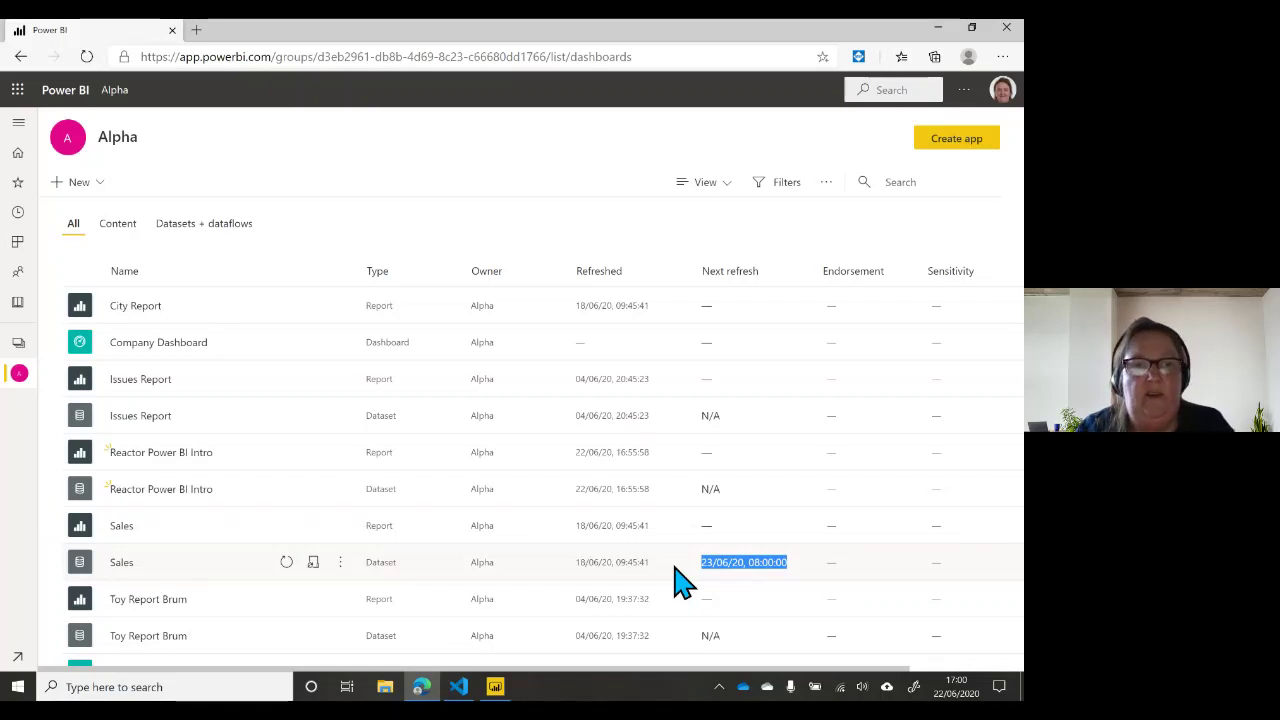
Step: Switch to Power BI Desktop and dismiss the finished publishing message and the publish destination dialog
click(495, 686)
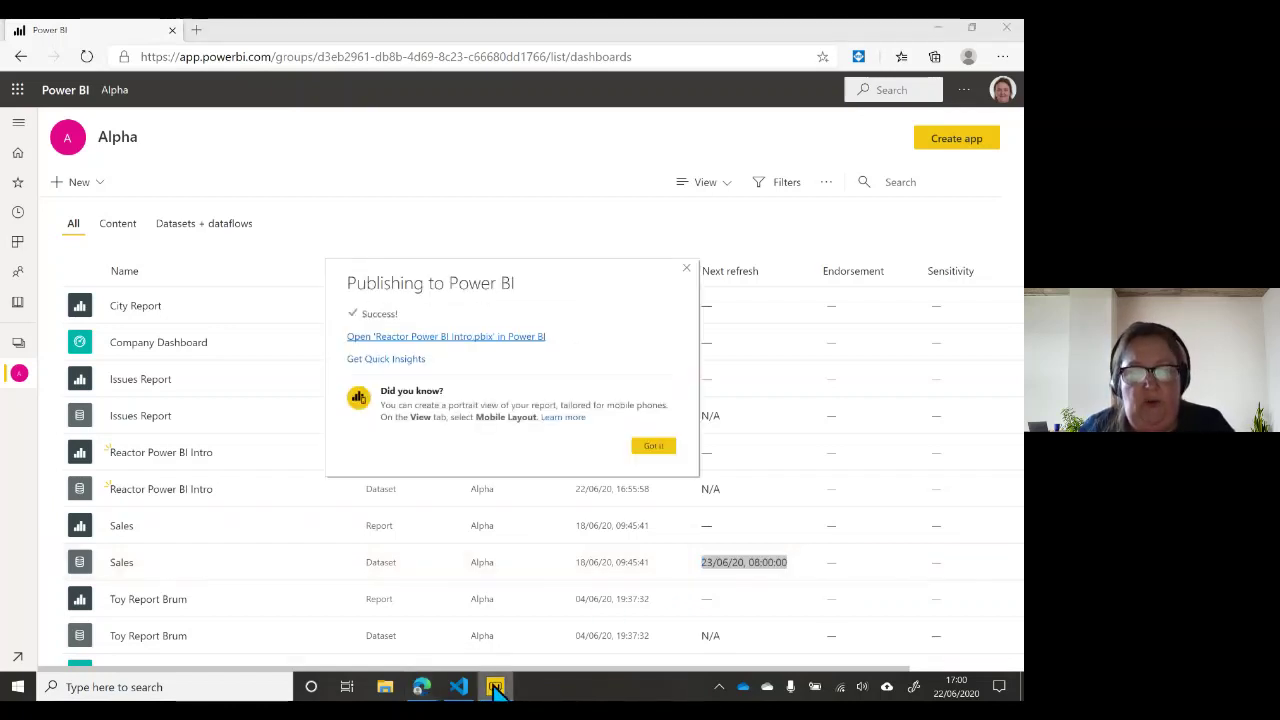
click(653, 446)
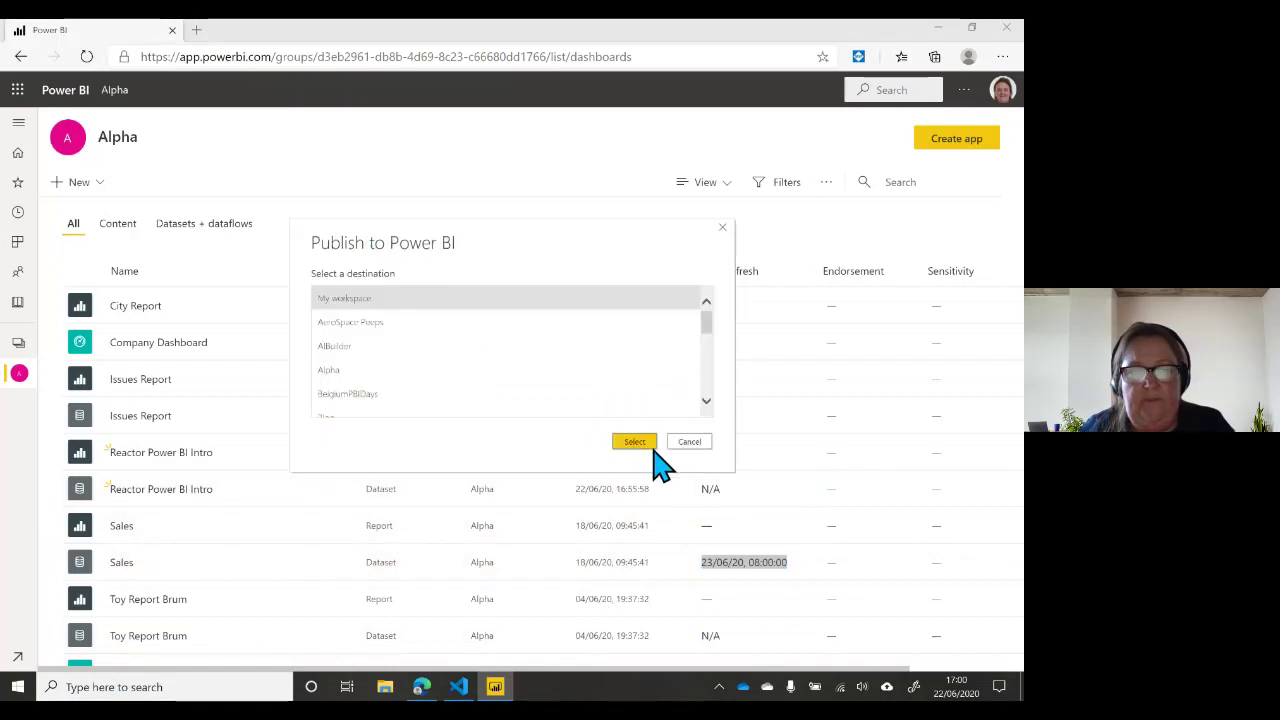
click(723, 230)
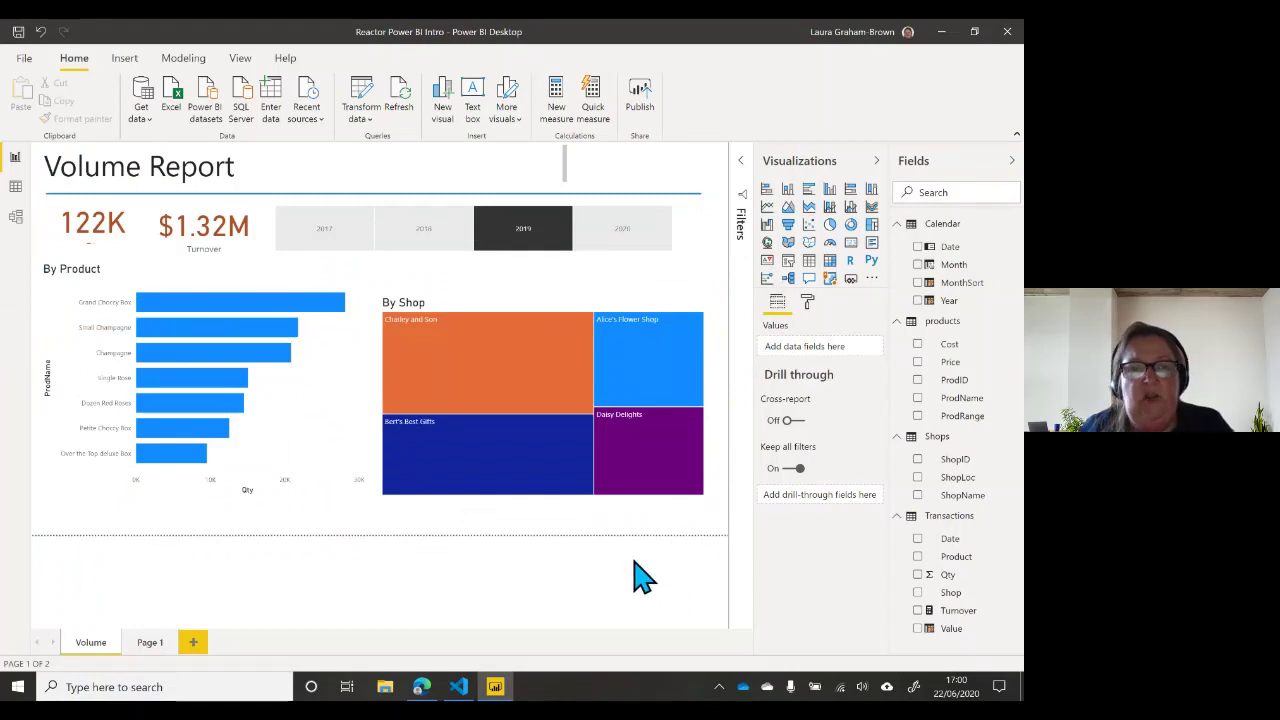